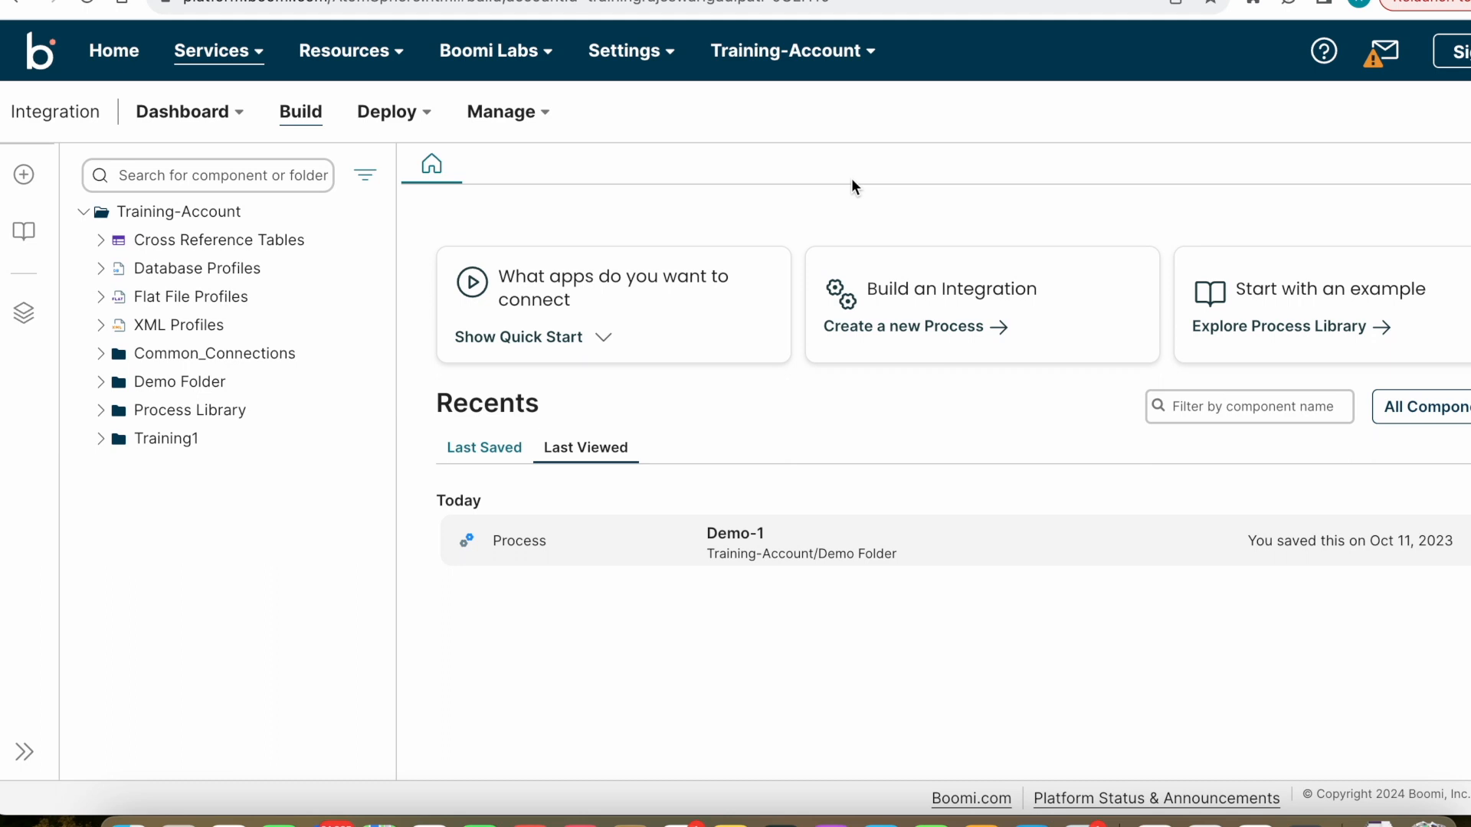
# Search the Boomi Process Library for "prospect" and filter the results to the Education Services publisher.
pyautogui.click(28, 234)
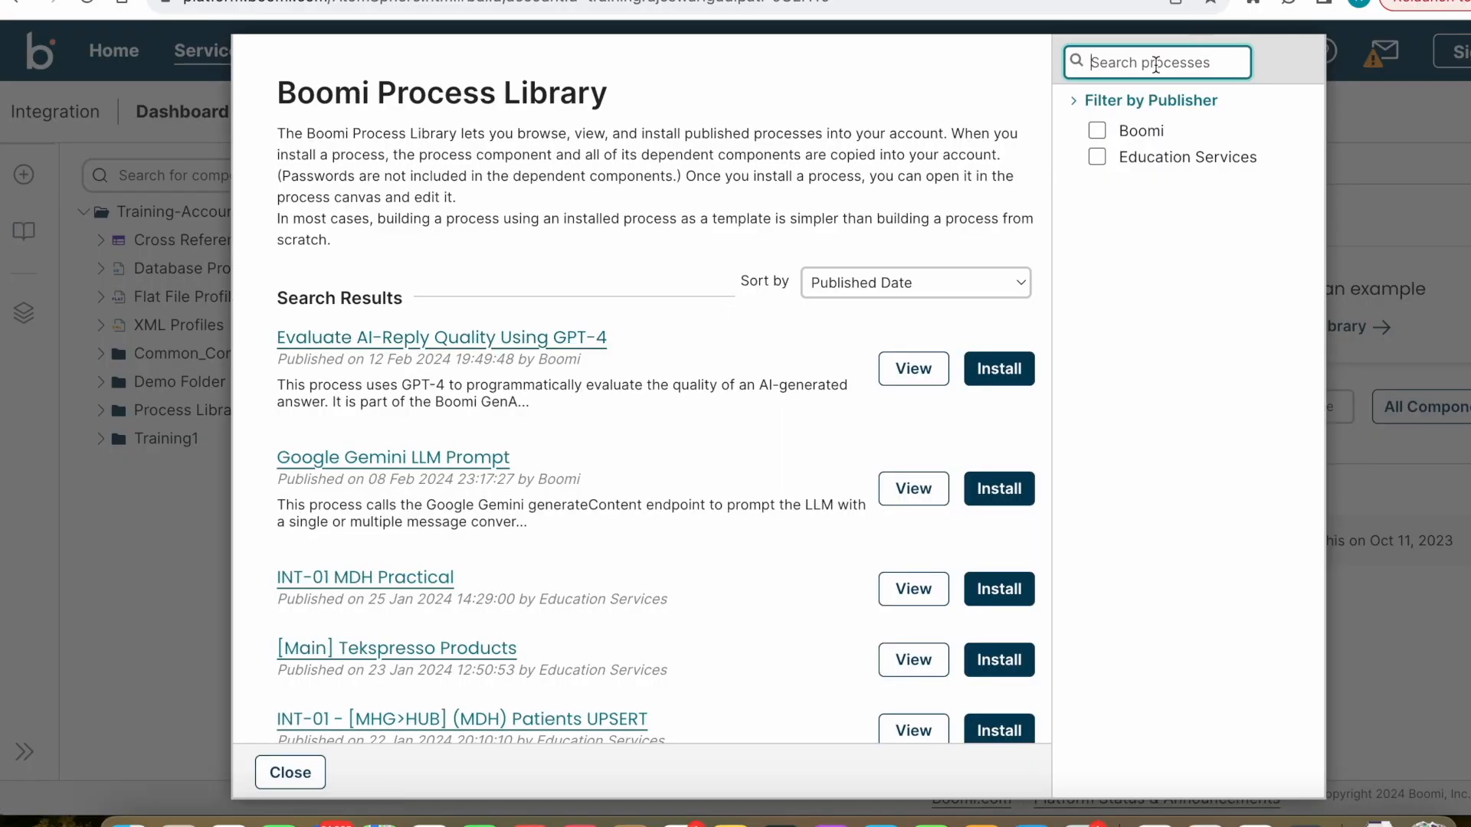
pyautogui.write('pro')
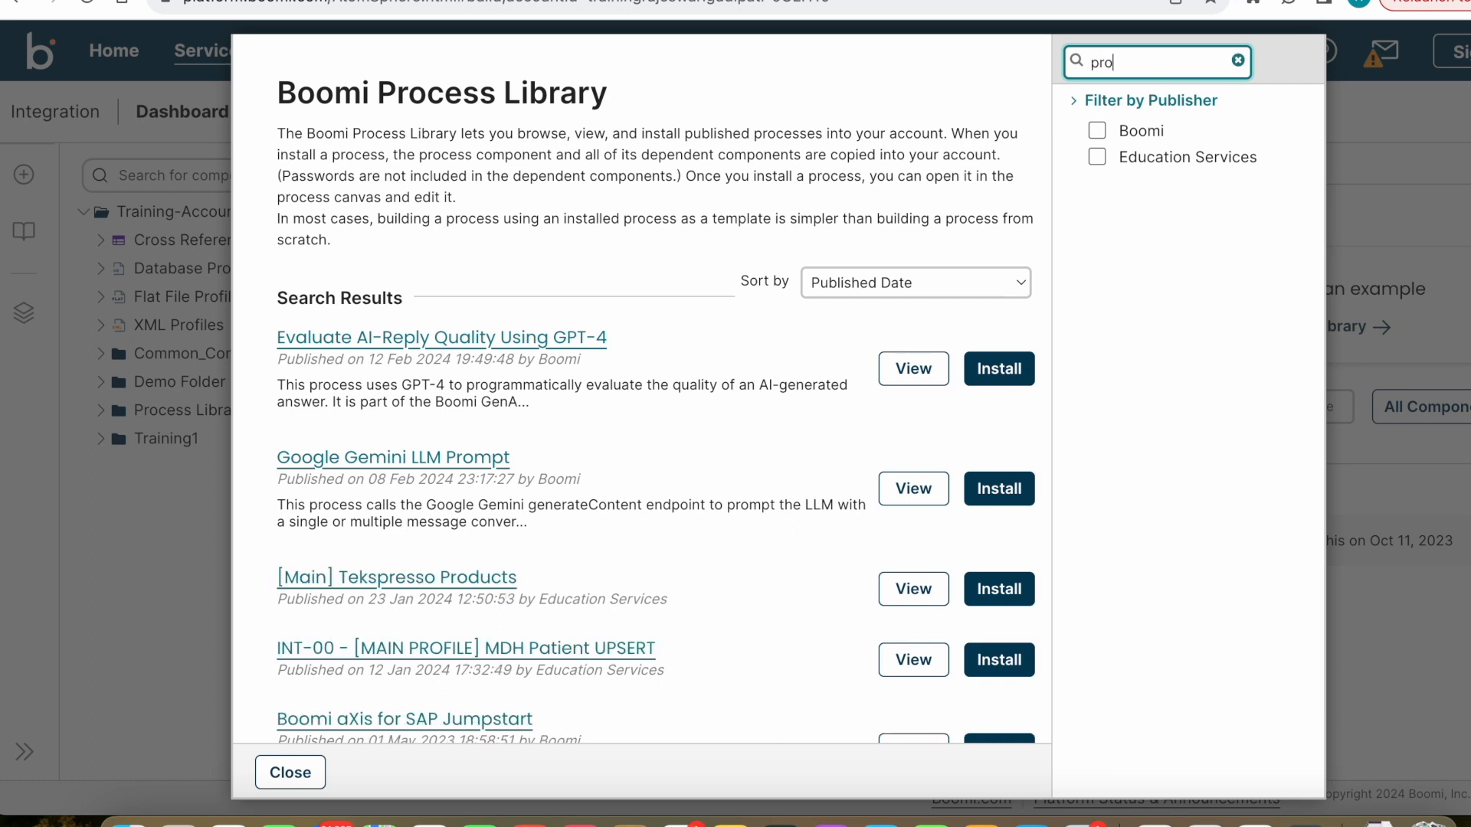
pyautogui.write('spect')
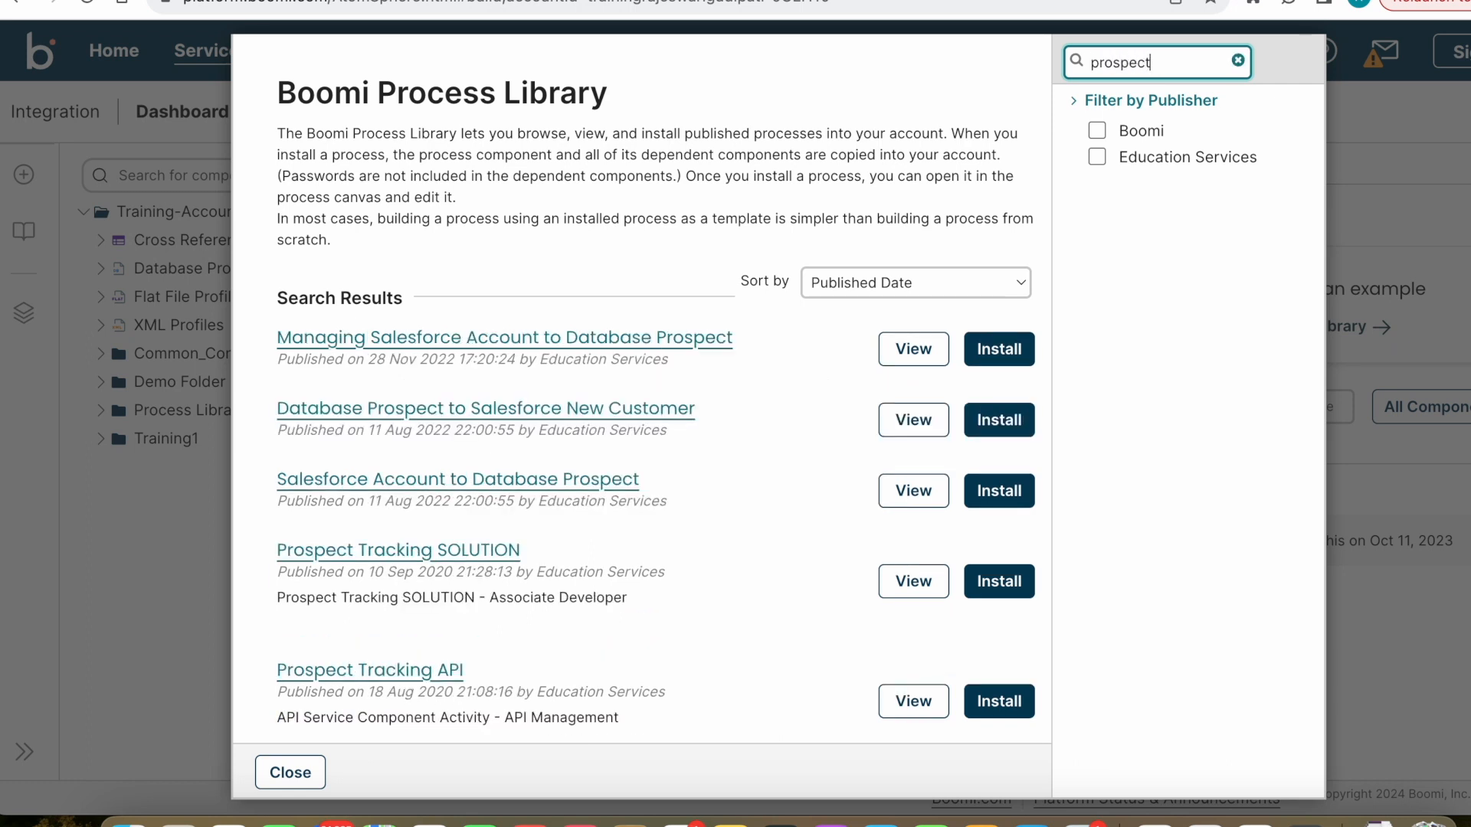
pyautogui.click(1097, 157)
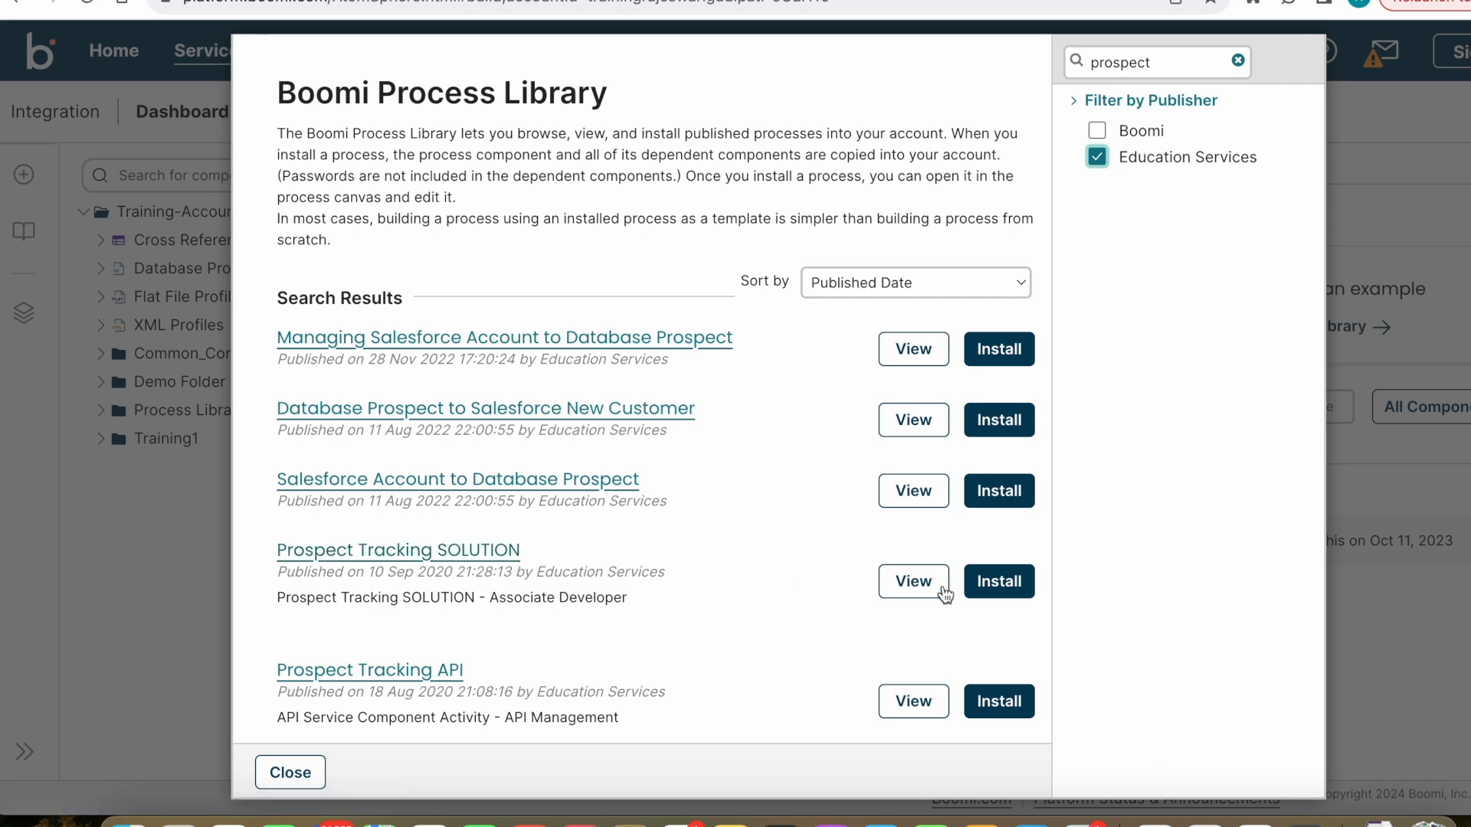
# Install Prospect Tracking SOLUTION into the Demo Folder under Training-Account, keeping its process name, and open the installed process.
pyautogui.click(996, 583)
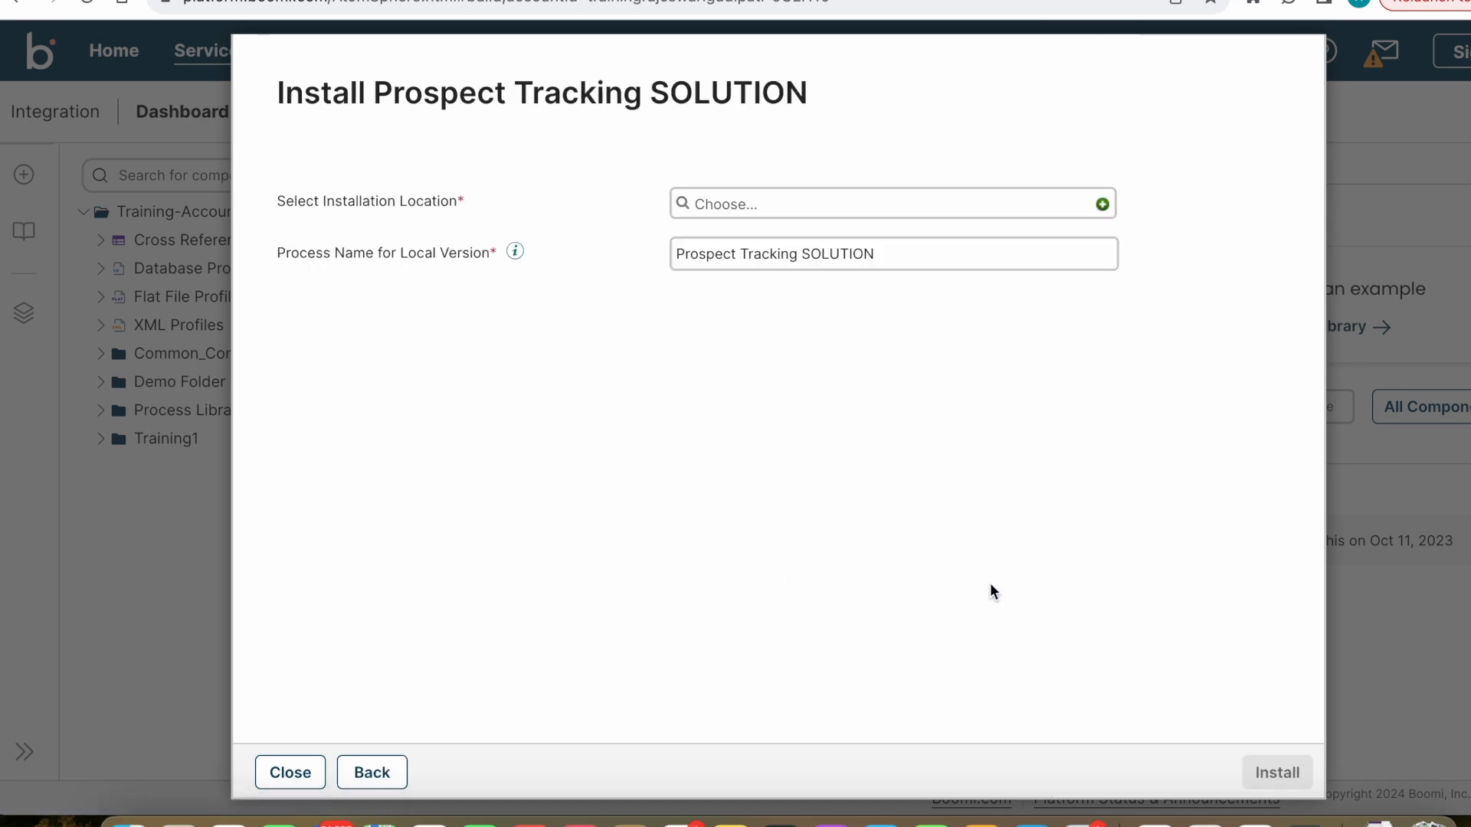
pyautogui.click(688, 206)
pyautogui.click(682, 204)
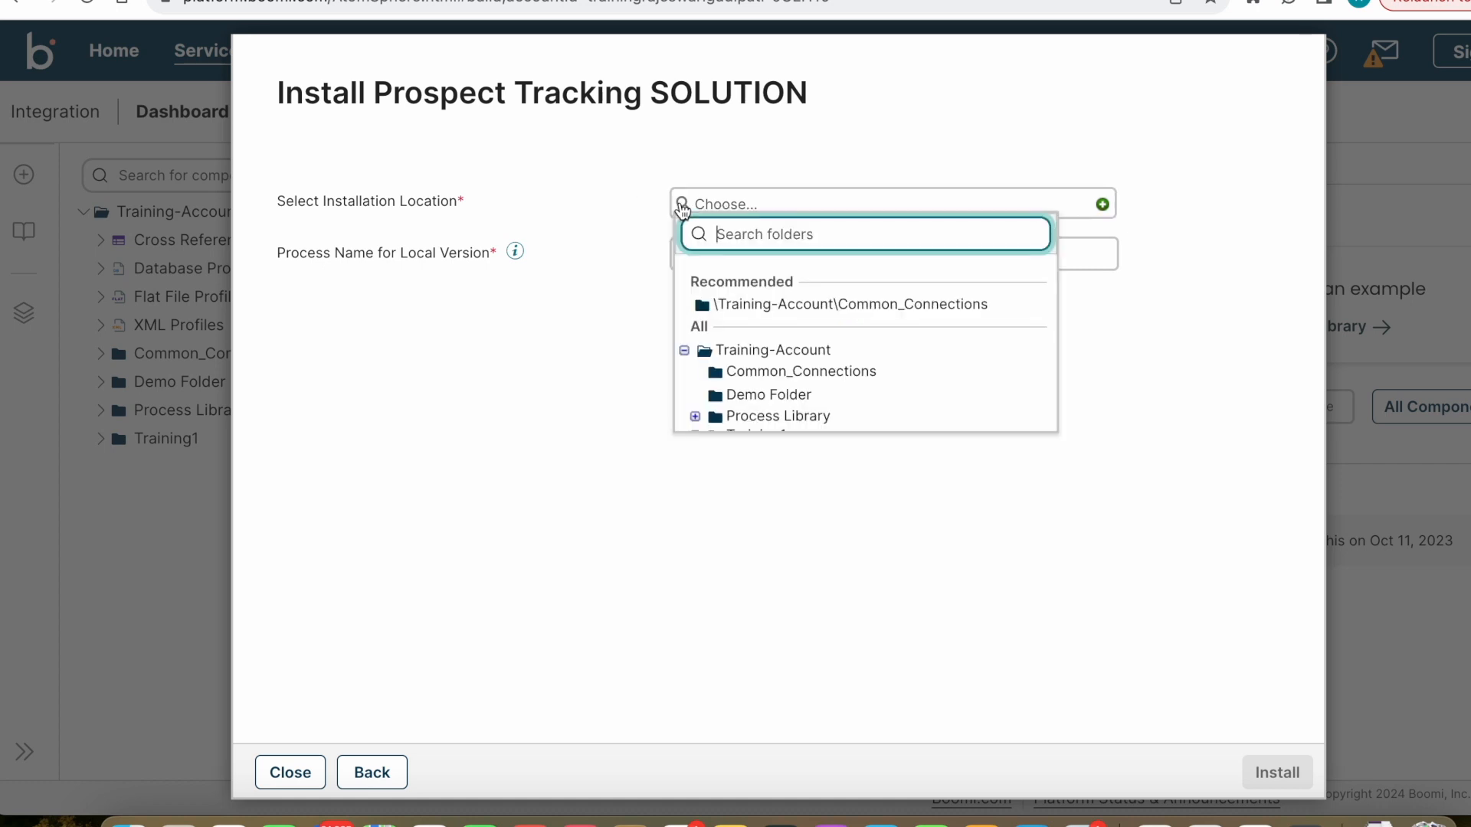
pyautogui.scroll(-1, 757, 383)
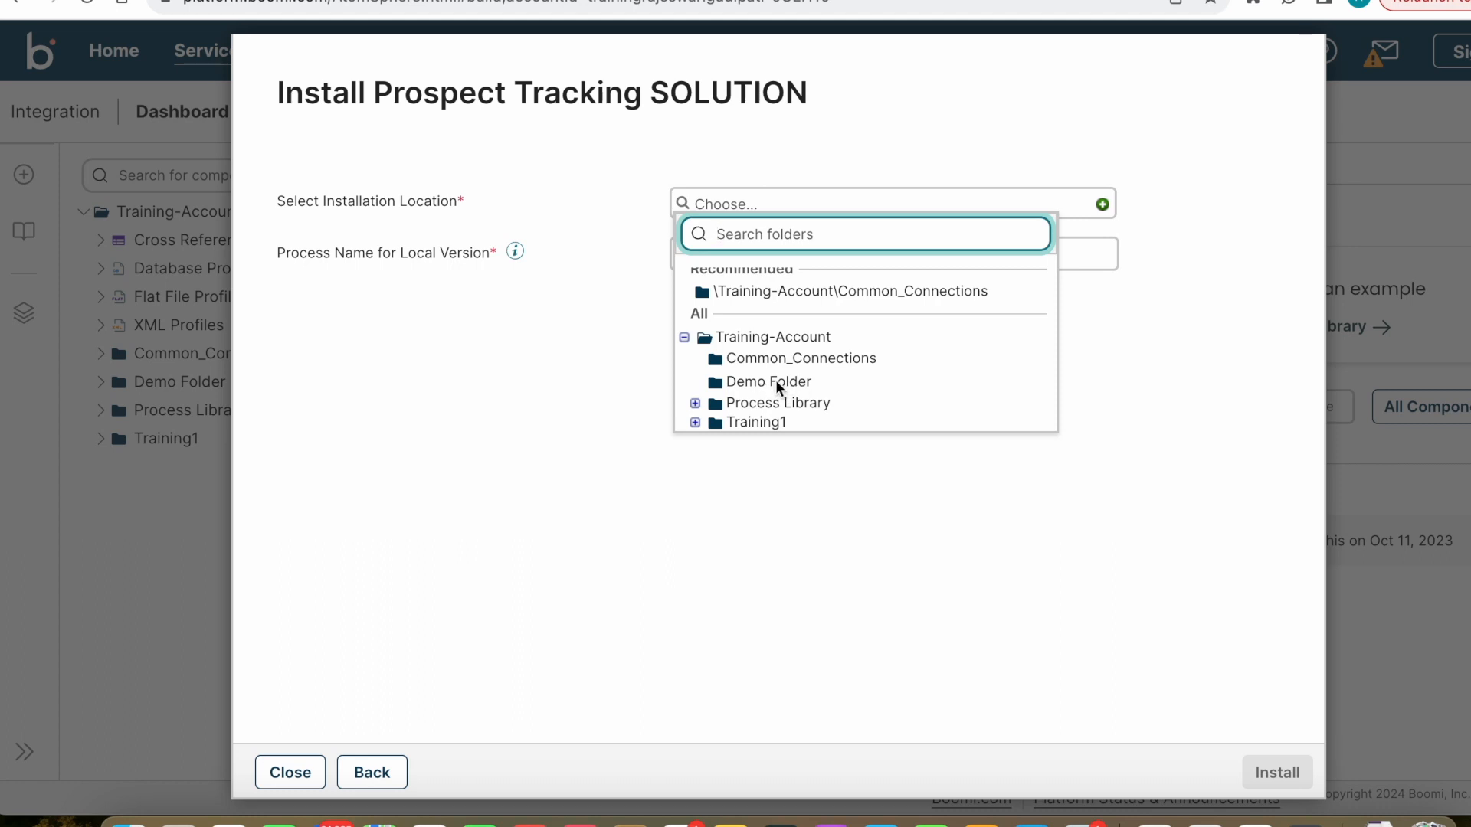
pyautogui.click(775, 380)
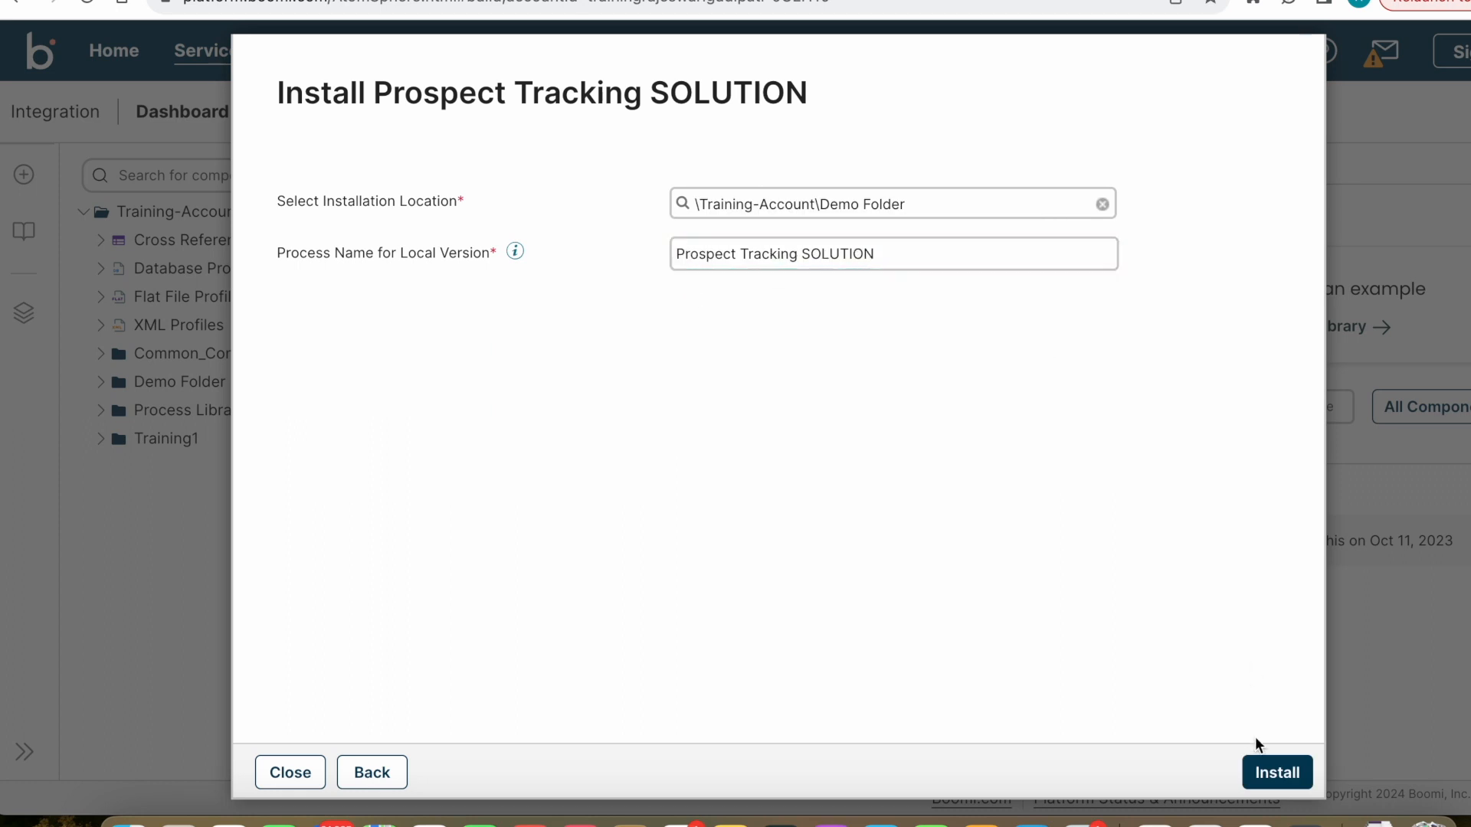
pyautogui.click(939, 264)
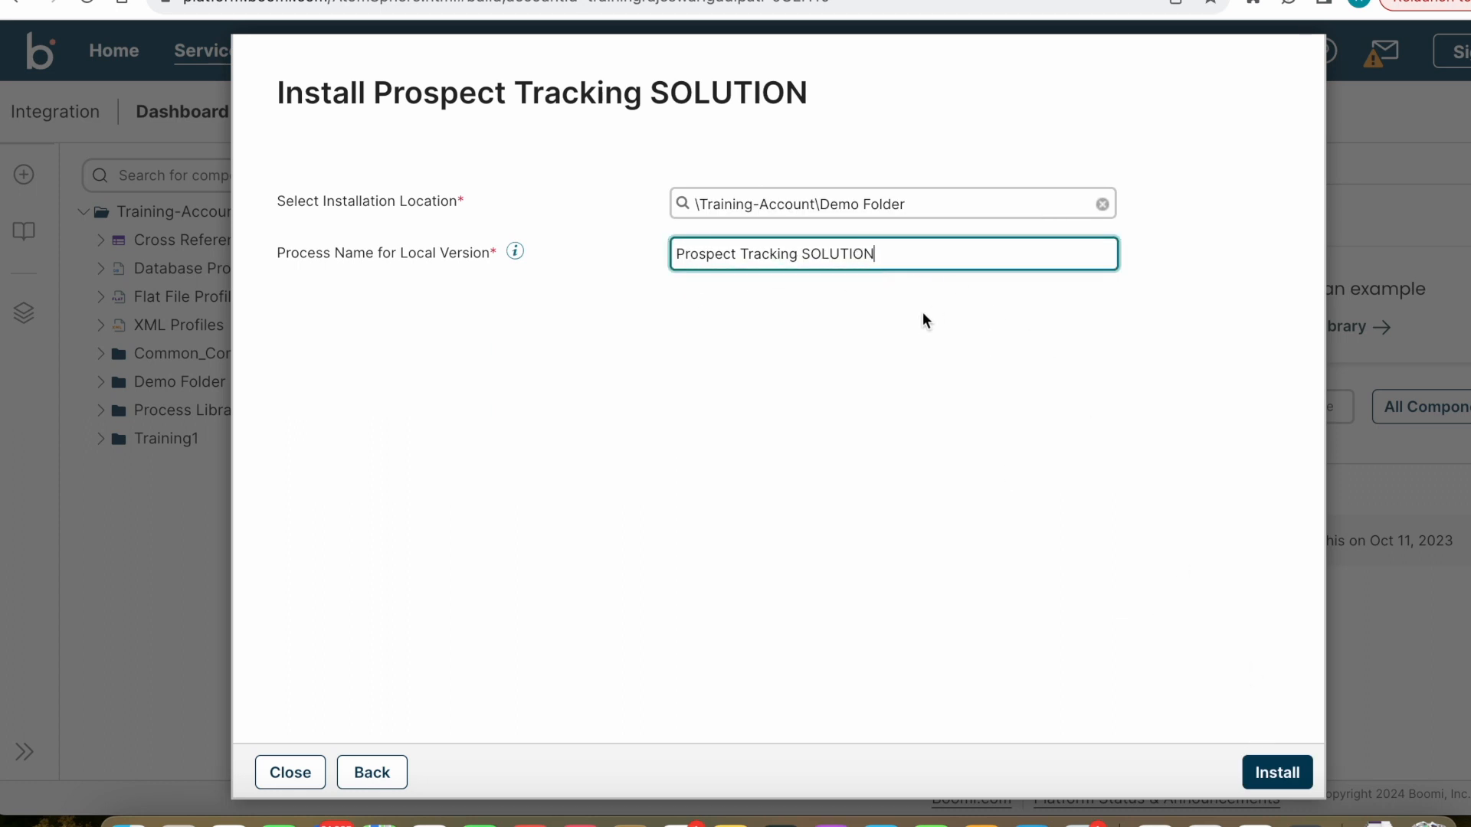
pyautogui.click(1287, 785)
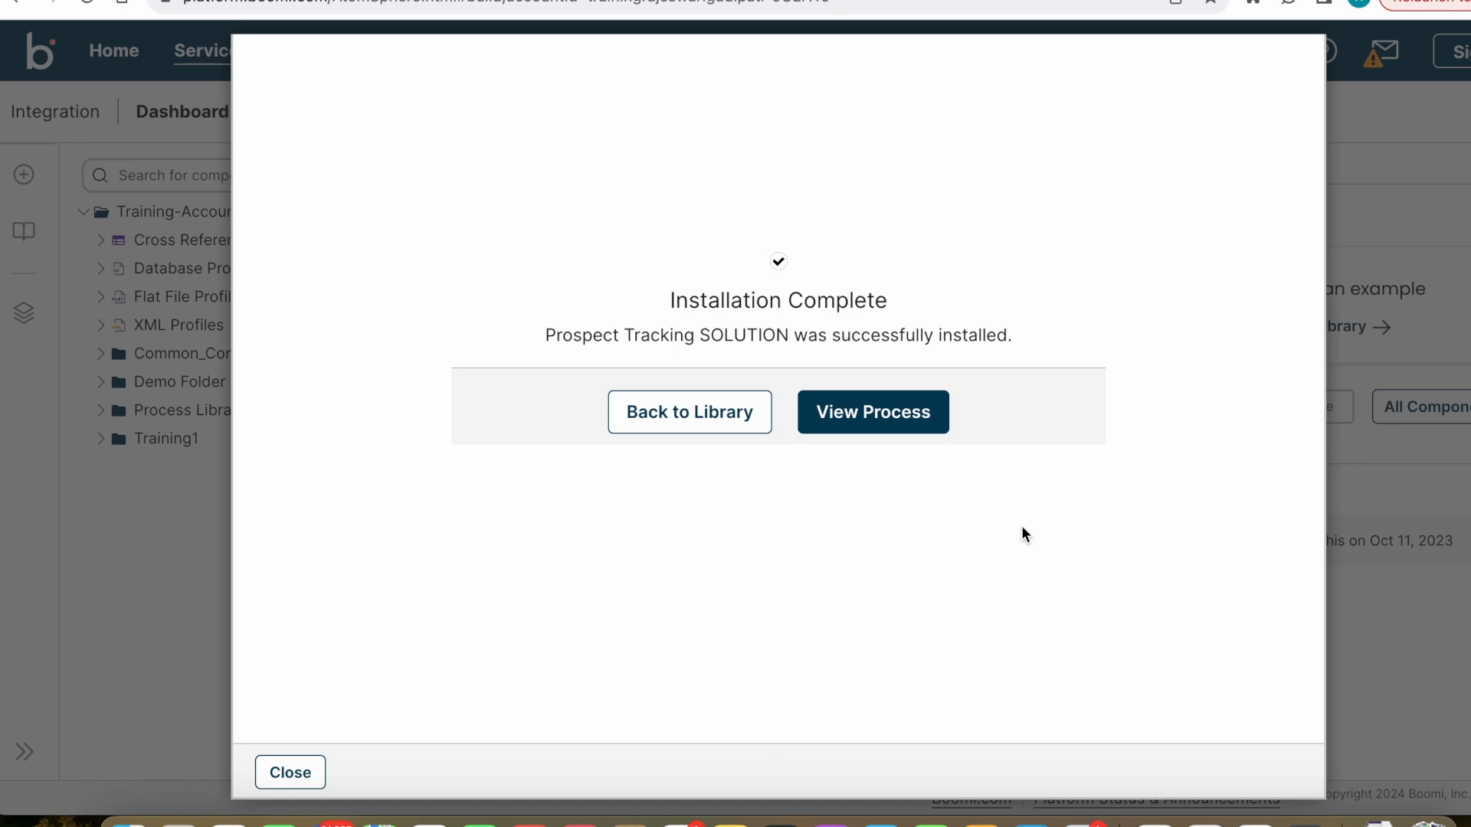
pyautogui.click(866, 416)
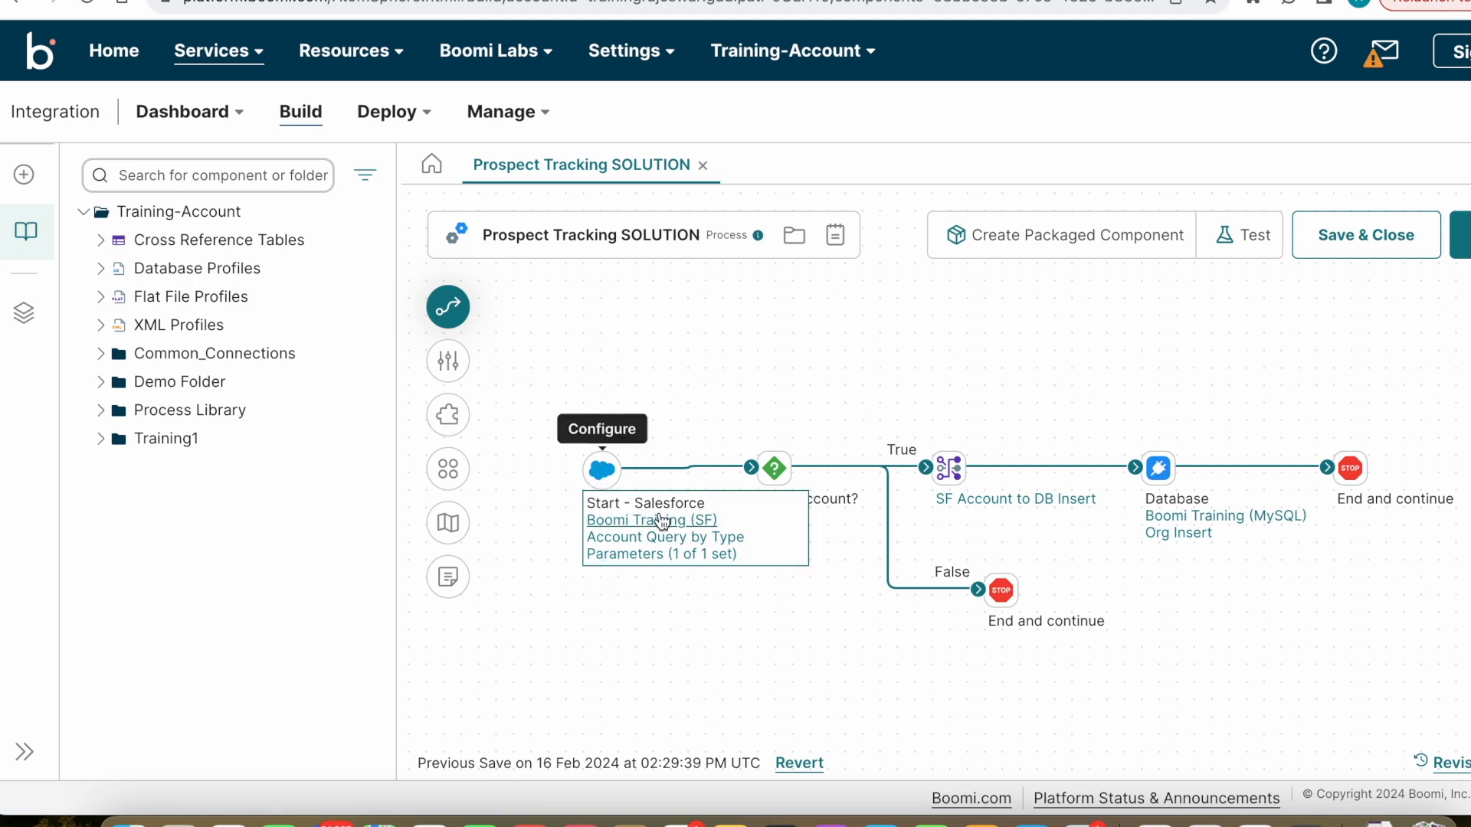
# Review the settings of the process's Boomi Training (SF) and Boomi Training (MySQL) connections, closing each without changes.
pyautogui.moveTo(1268, 531)
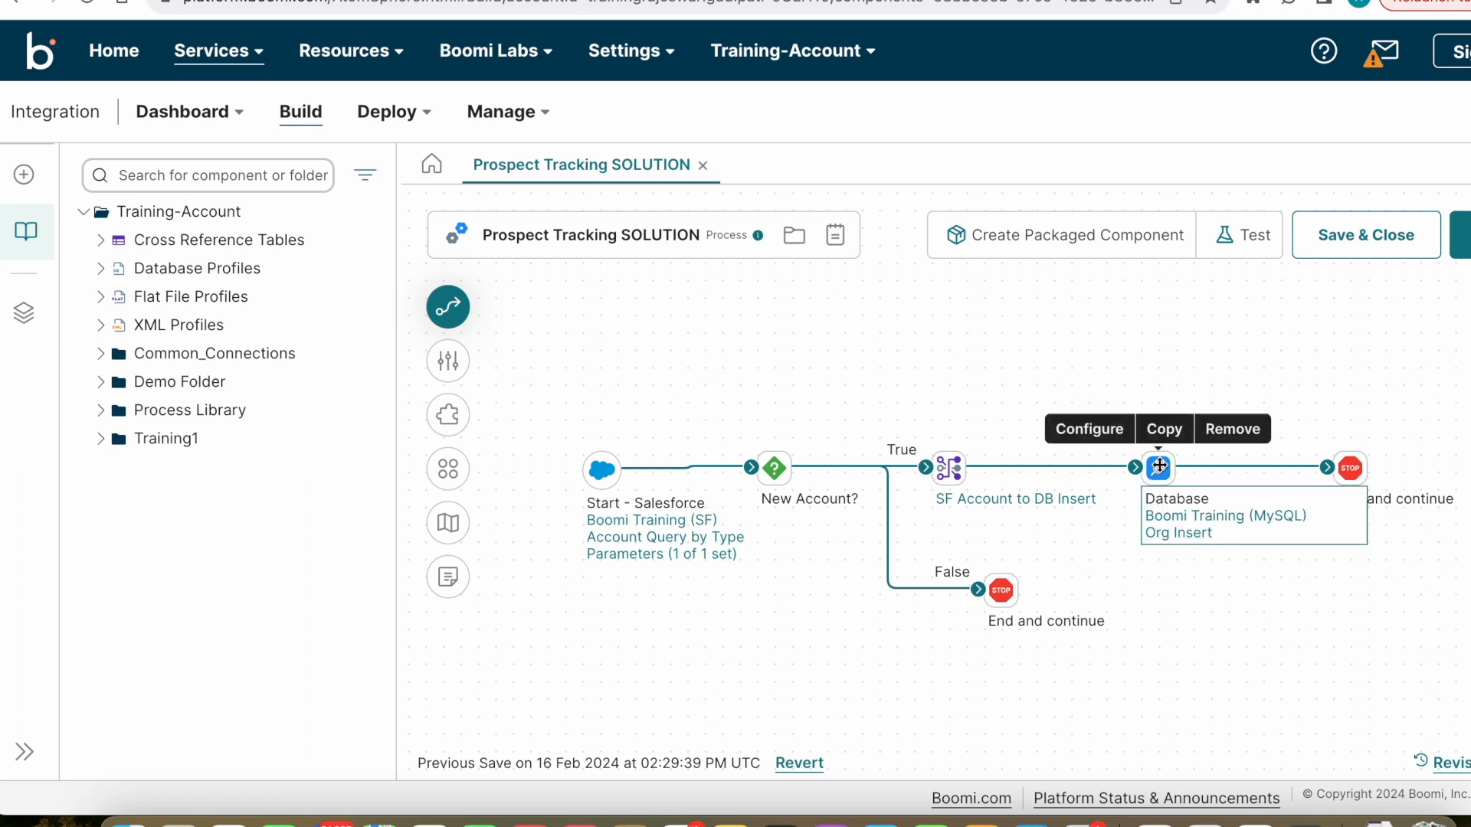
pyautogui.click(690, 524)
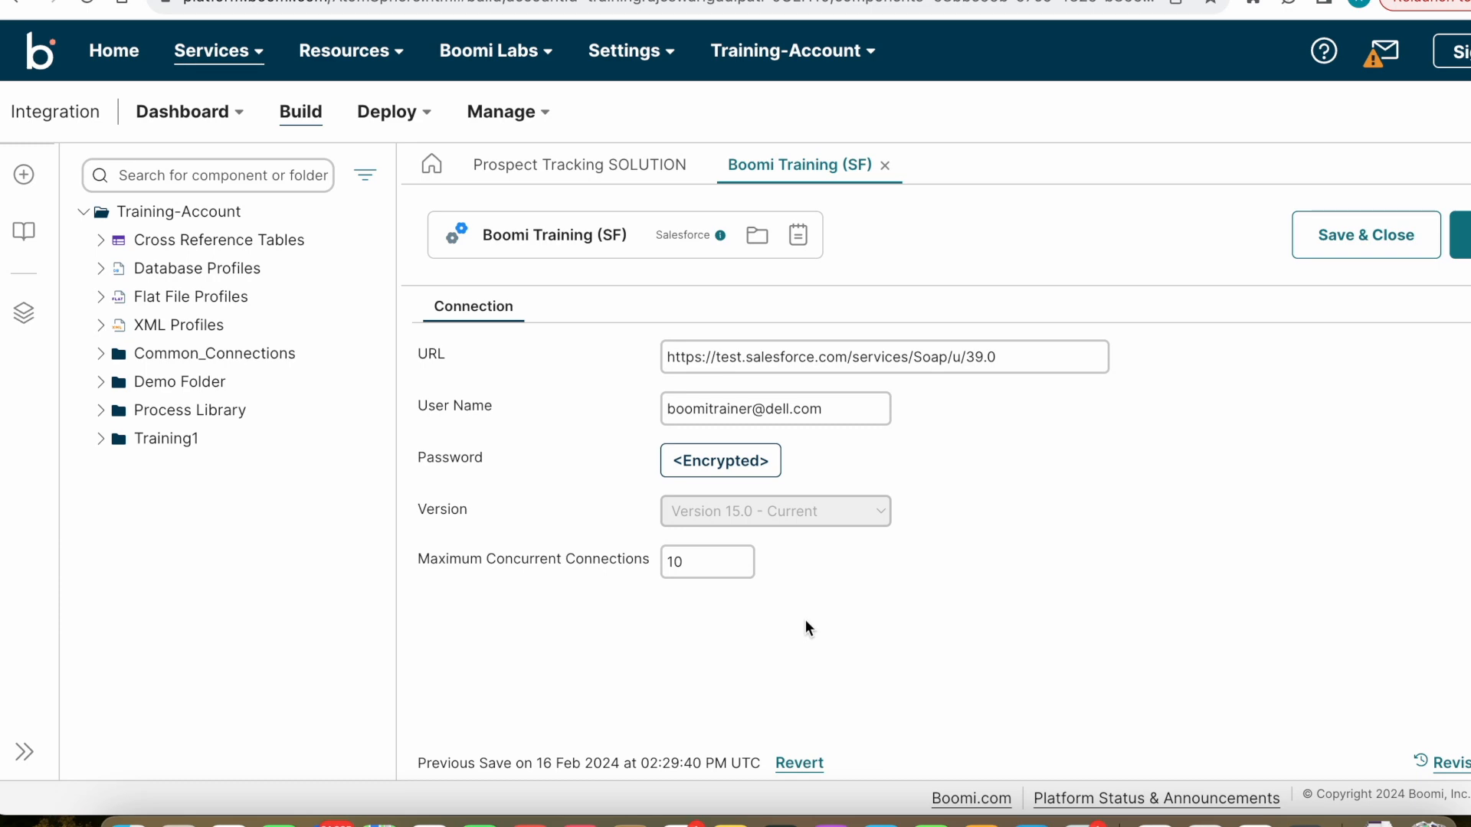
pyautogui.click(885, 165)
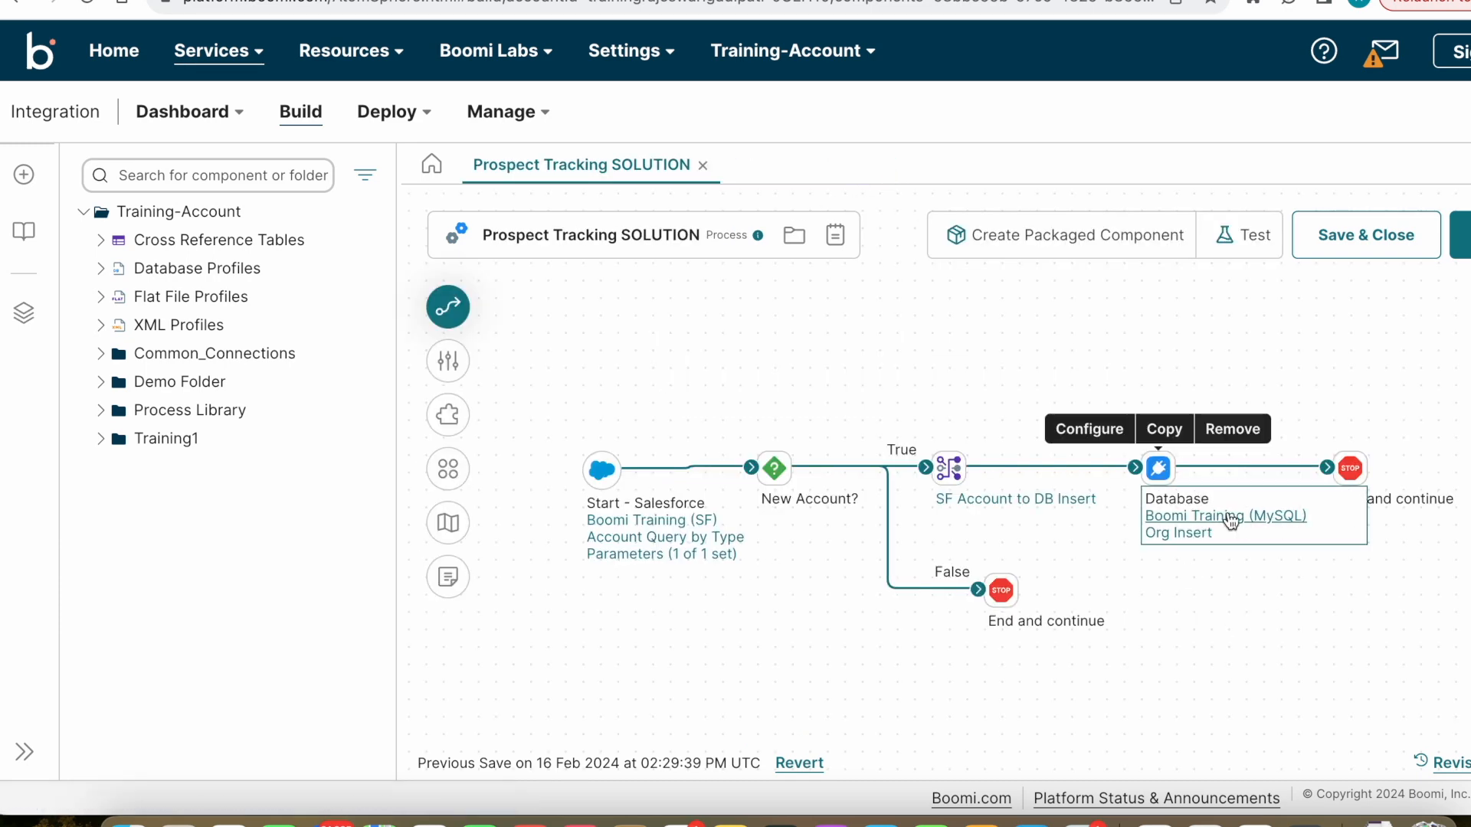
pyautogui.click(1239, 515)
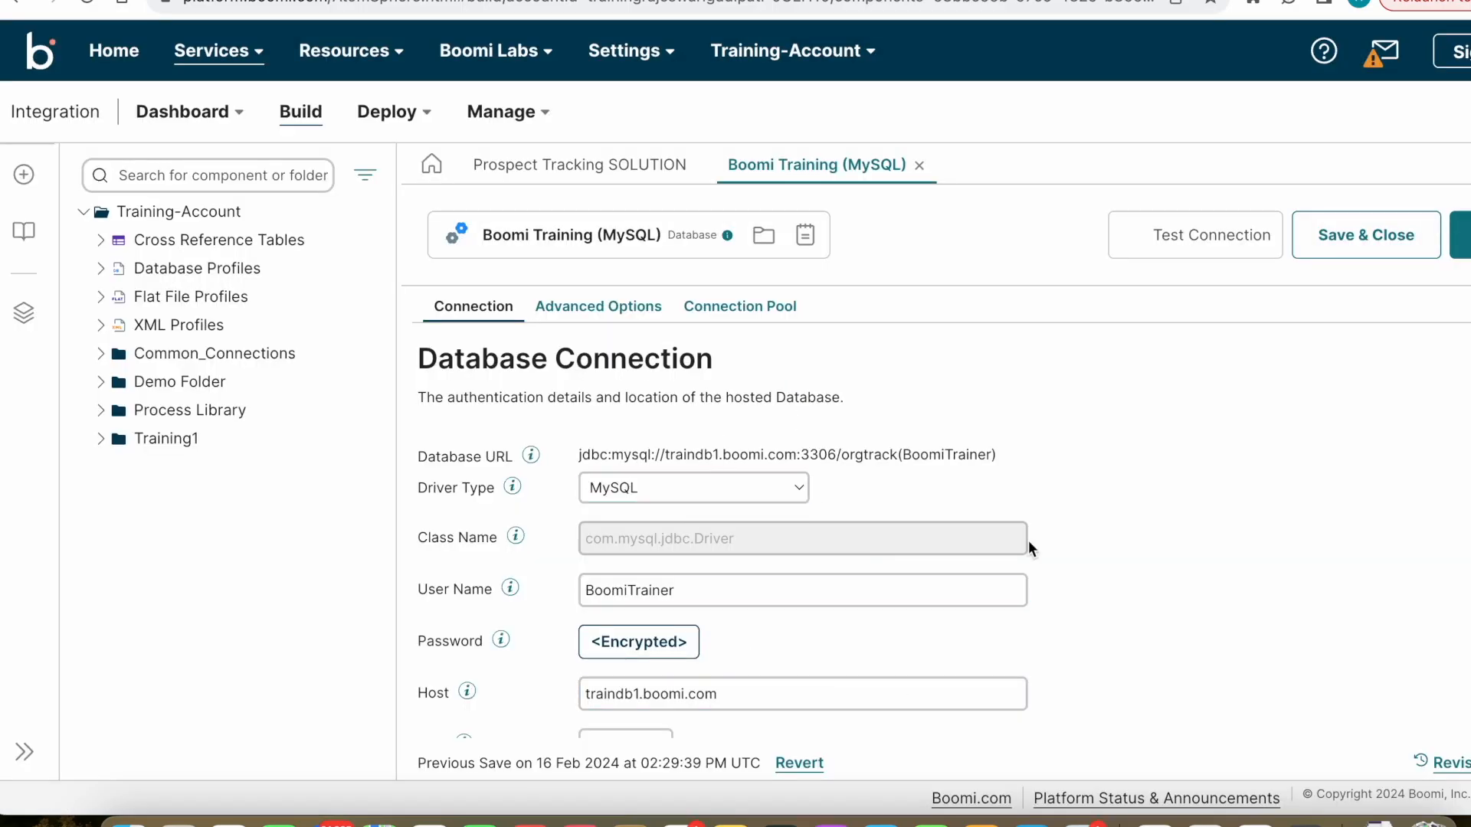
pyautogui.scroll(-2, 1028, 545)
pyautogui.scroll(3, 1027, 586)
pyautogui.click(919, 167)
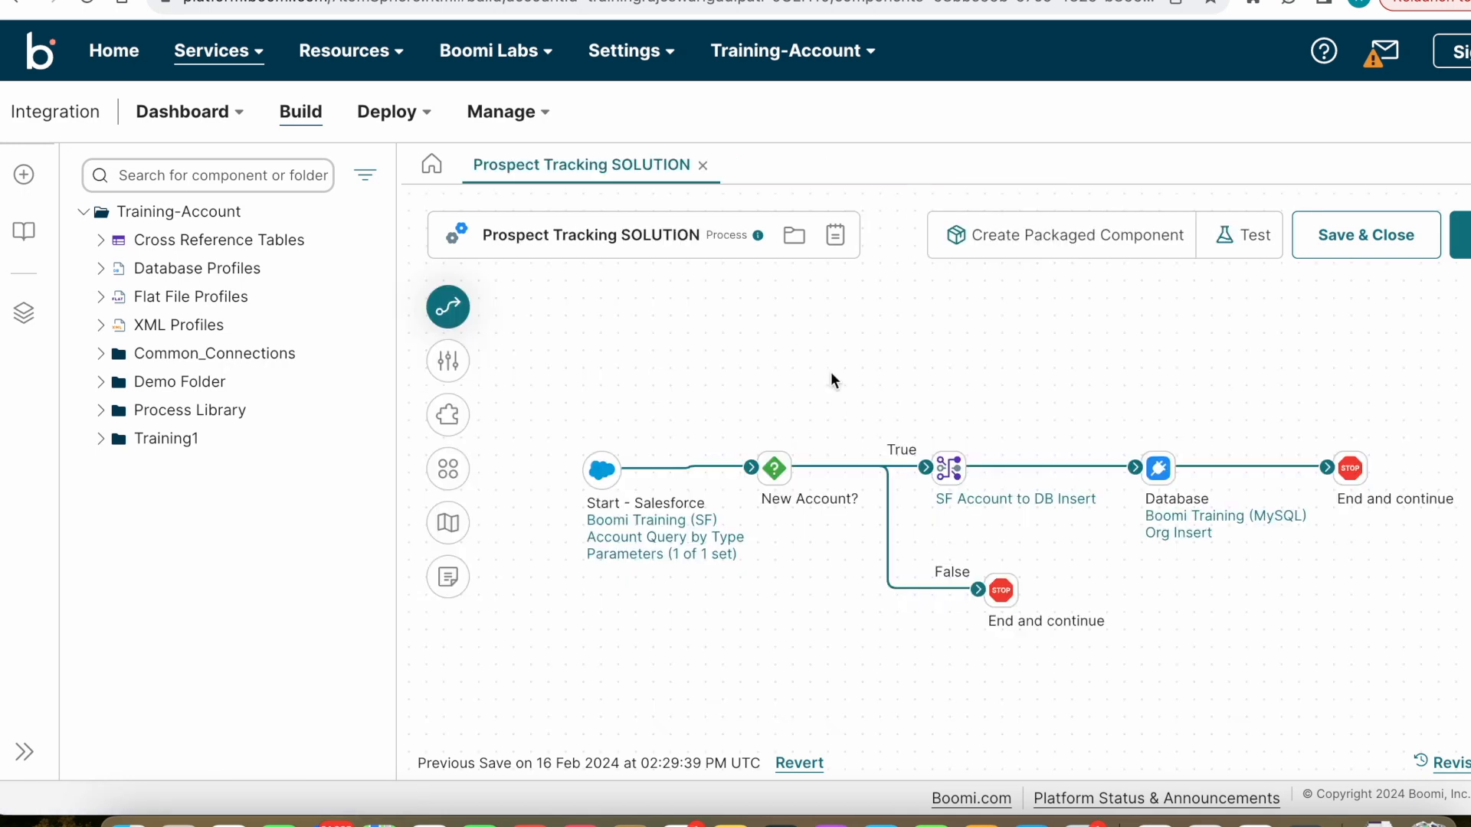
# Open the Salesforce Start shape's configuration and examine its connection's URL, user name and password fields, closing the connection when finished.
pyautogui.click(602, 465)
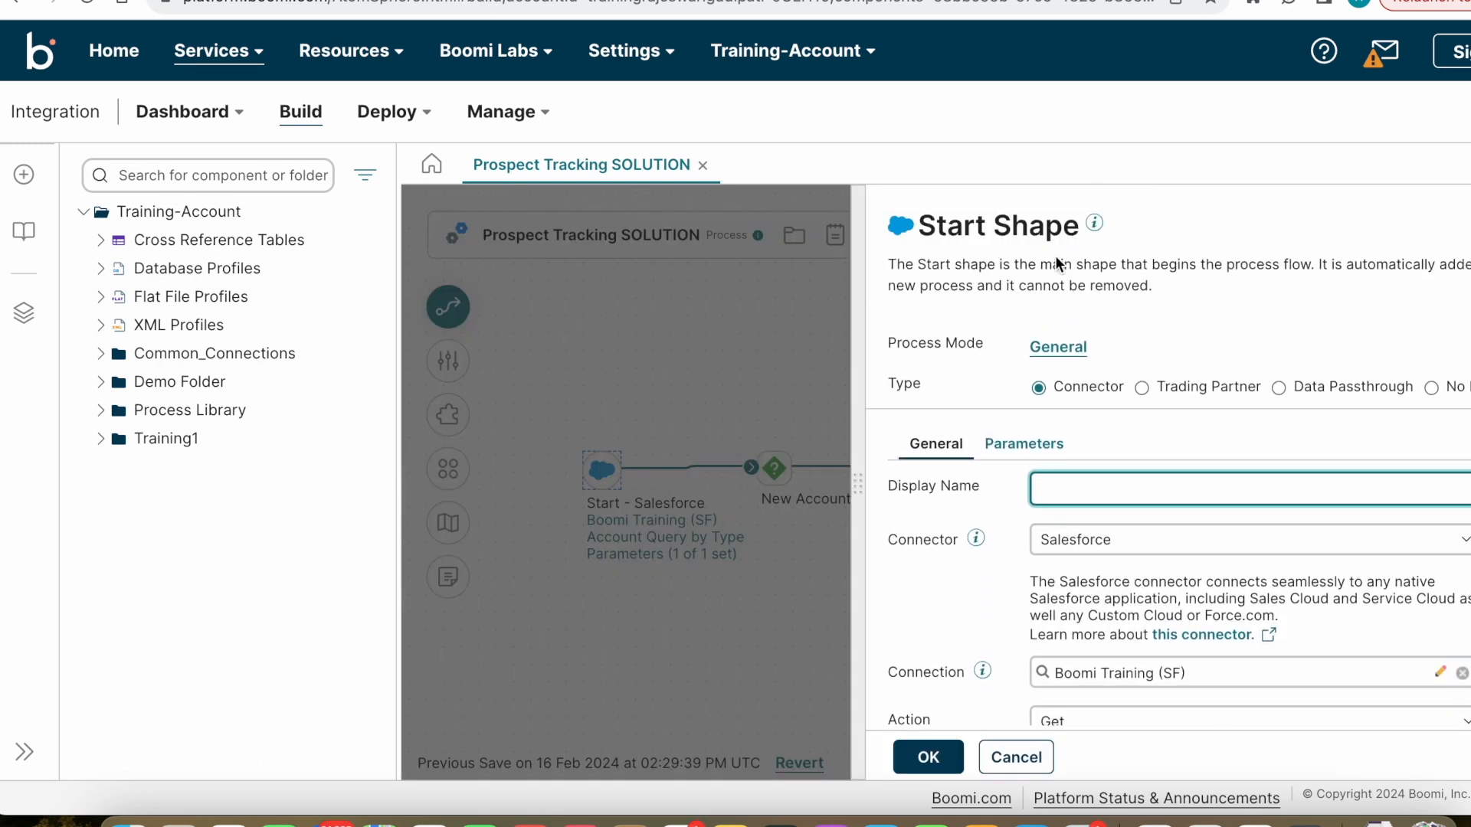
pyautogui.scroll(-2, 1124, 477)
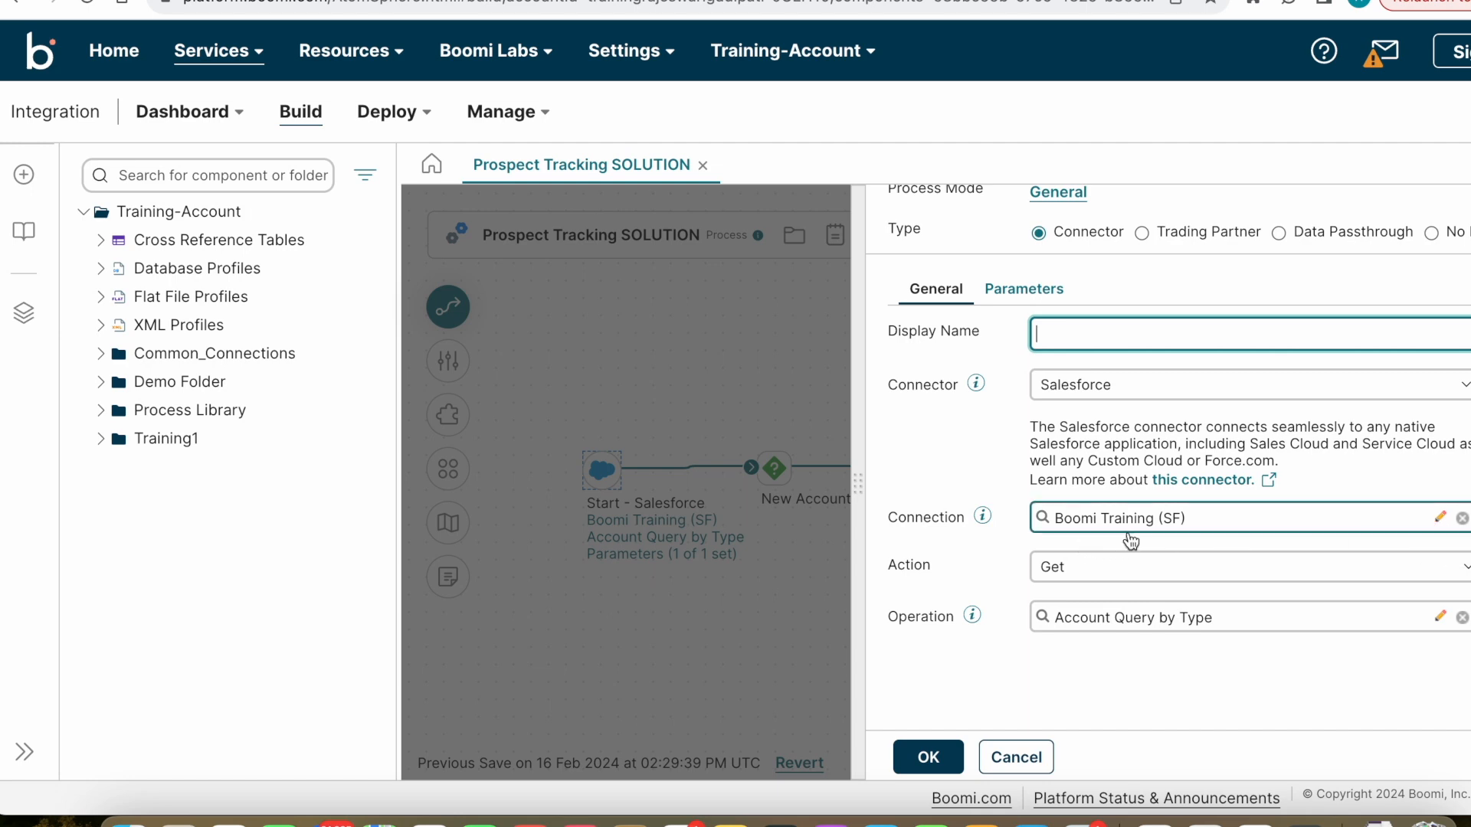
pyautogui.click(1441, 518)
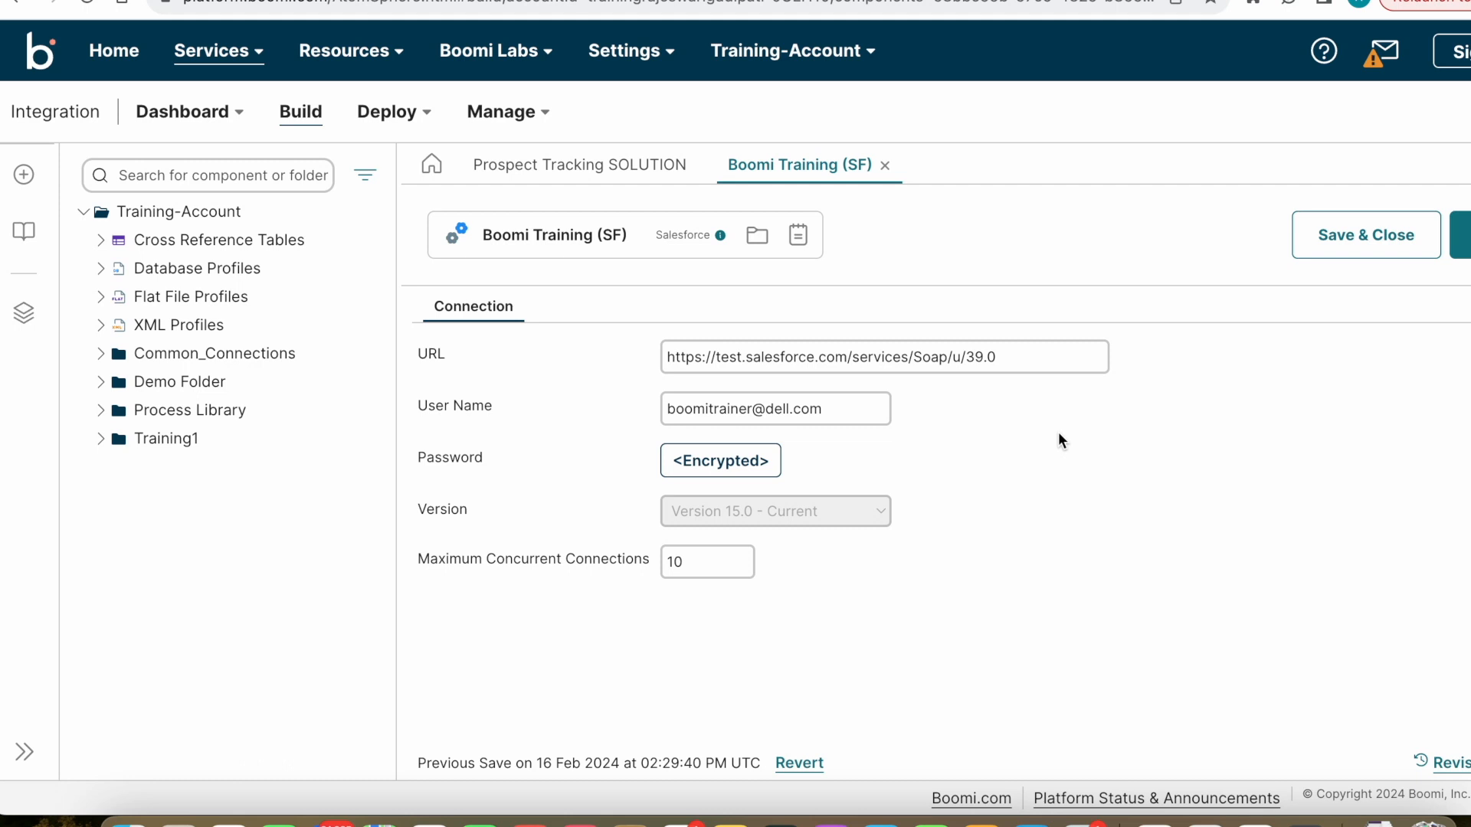
pyautogui.click(439, 354)
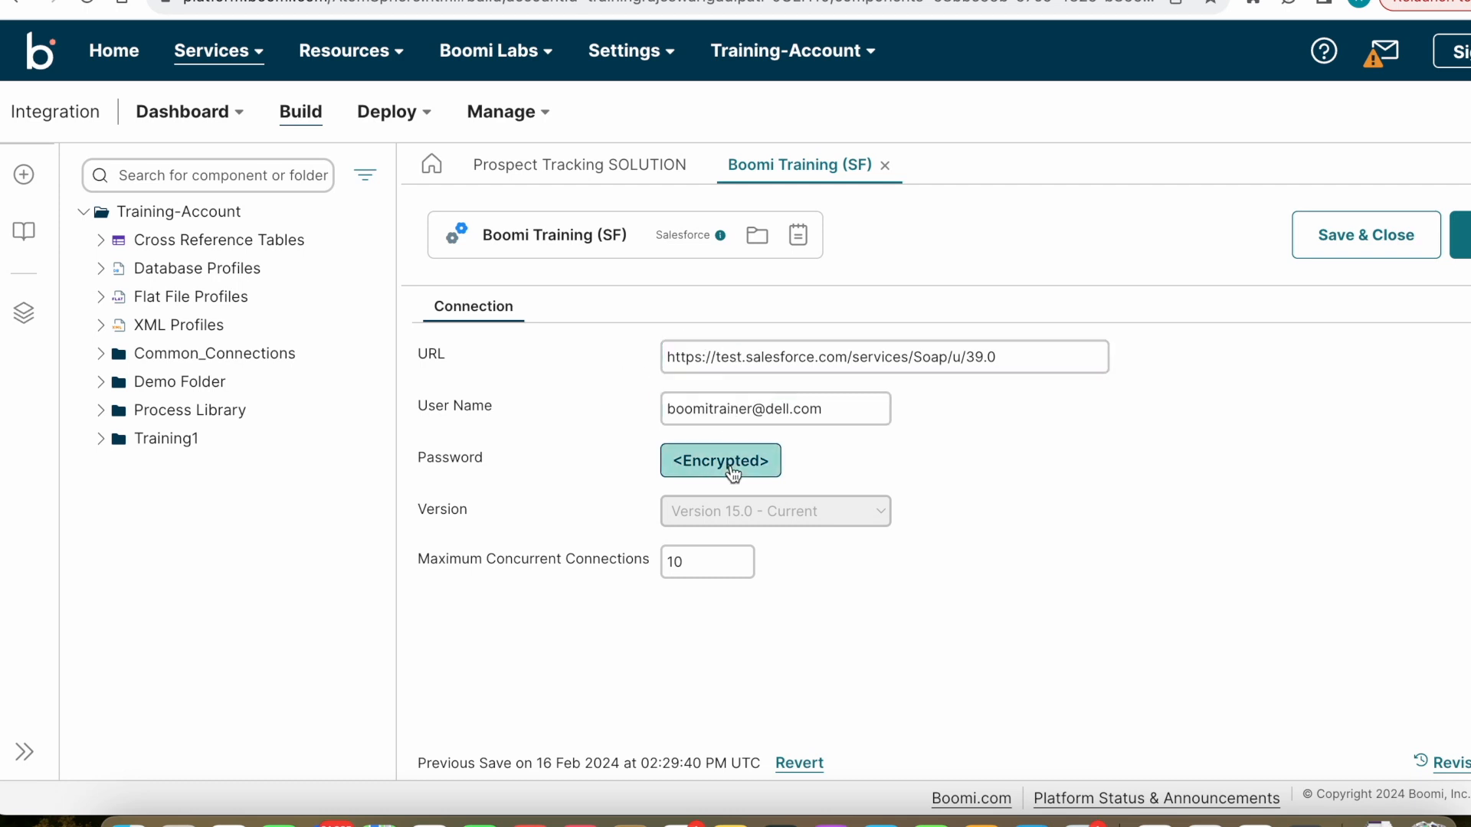
pyautogui.moveTo(732, 469); pyautogui.dragTo(921, 481)
pyautogui.click(1465, 235)
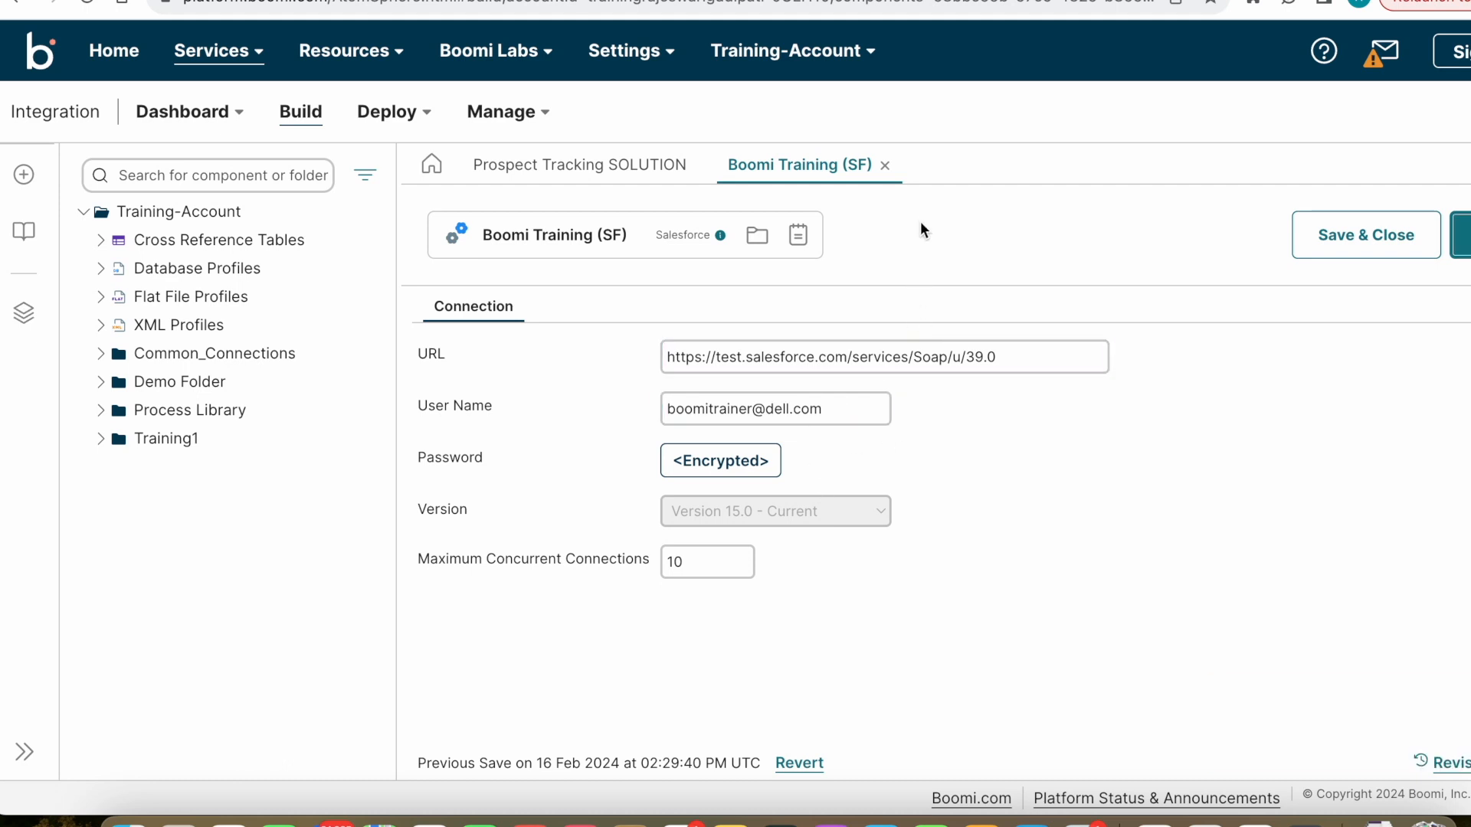
pyautogui.click(885, 166)
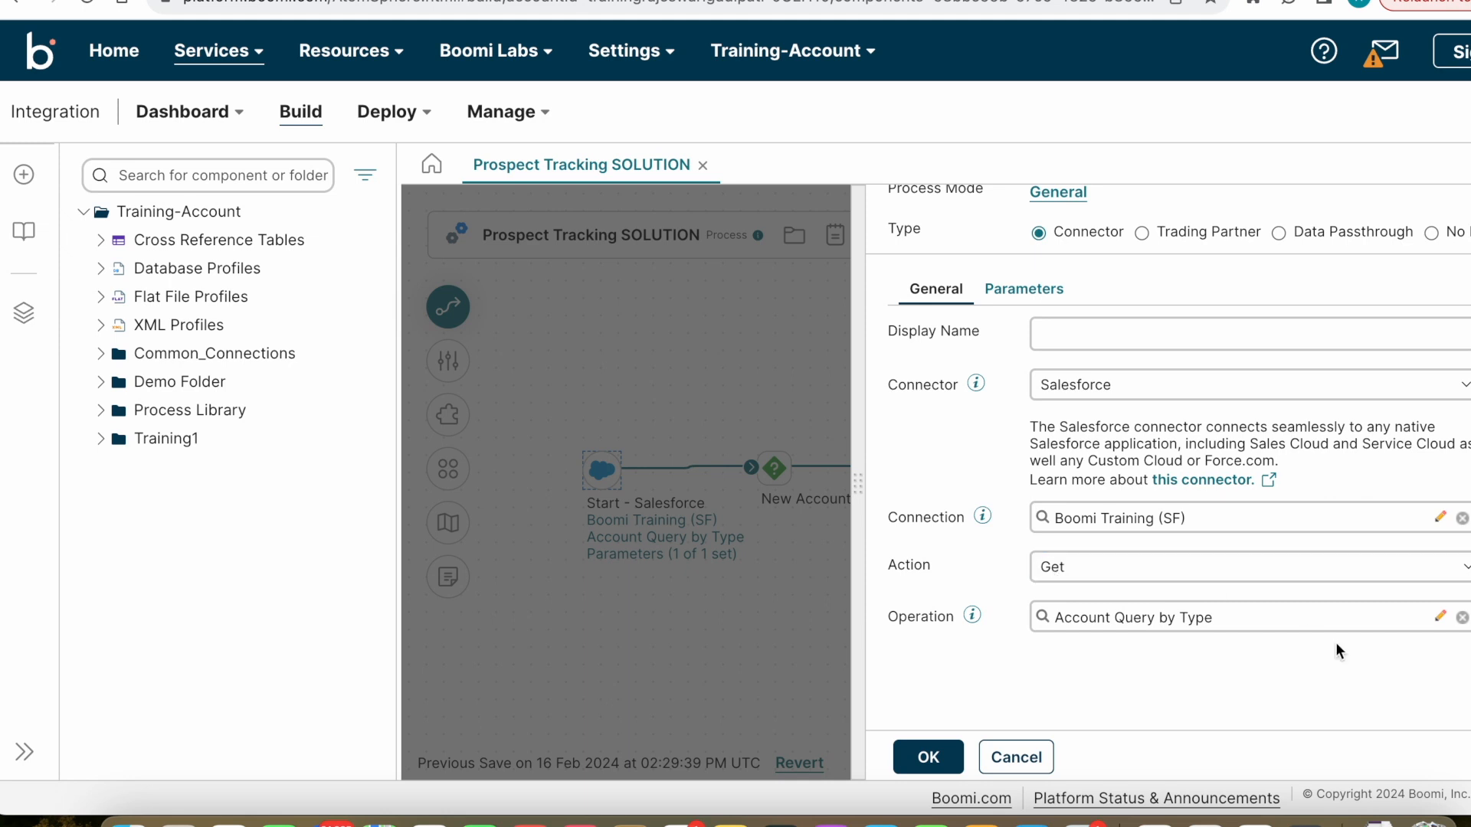
# Open the Start shape's Account Query by Type operation and begin its Salesforce import with the Boomi Training (SF) connection.
pyautogui.click(1441, 619)
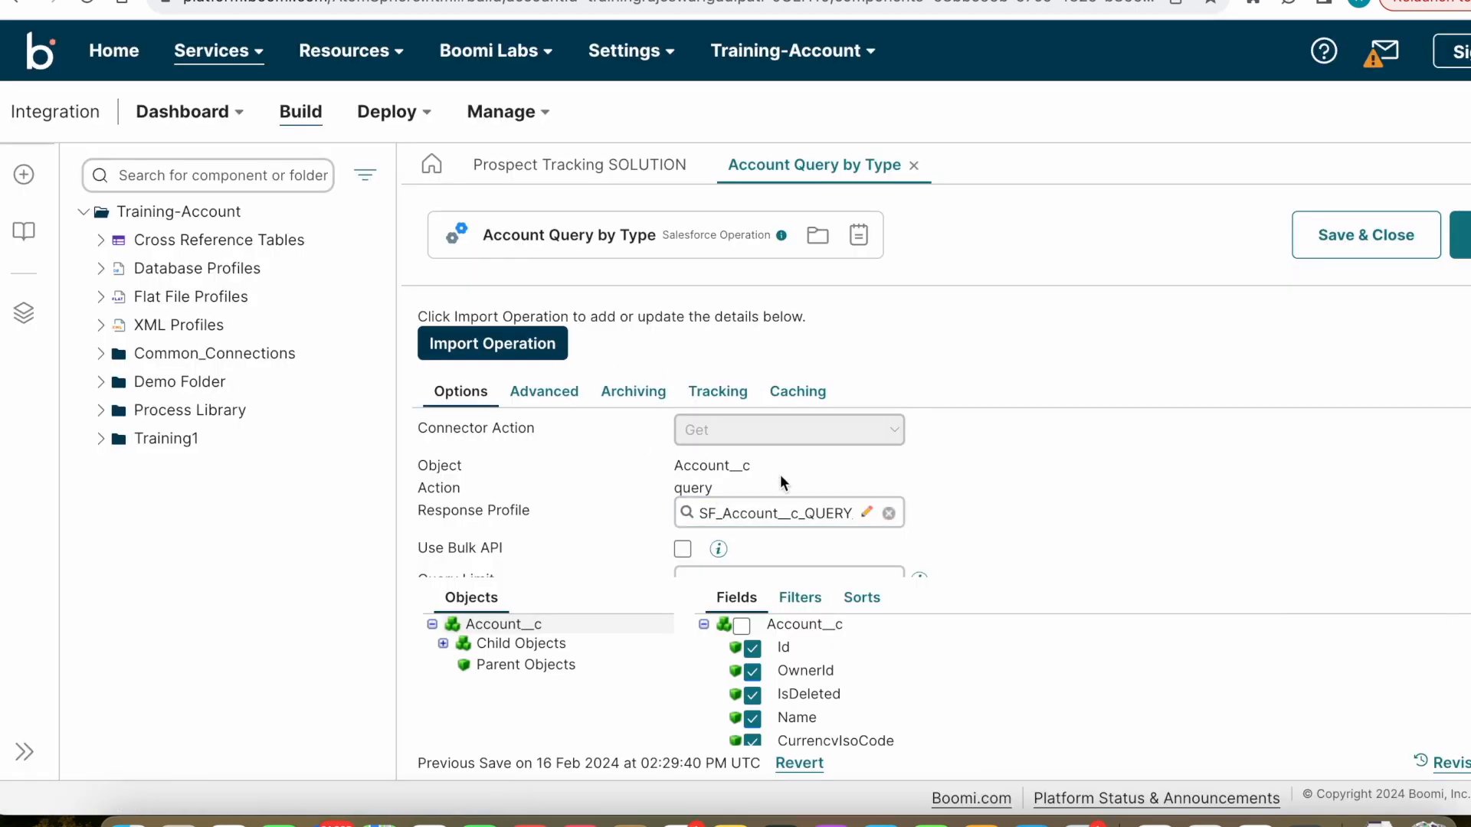
pyautogui.doubleClick(734, 467)
pyautogui.doubleClick(445, 466)
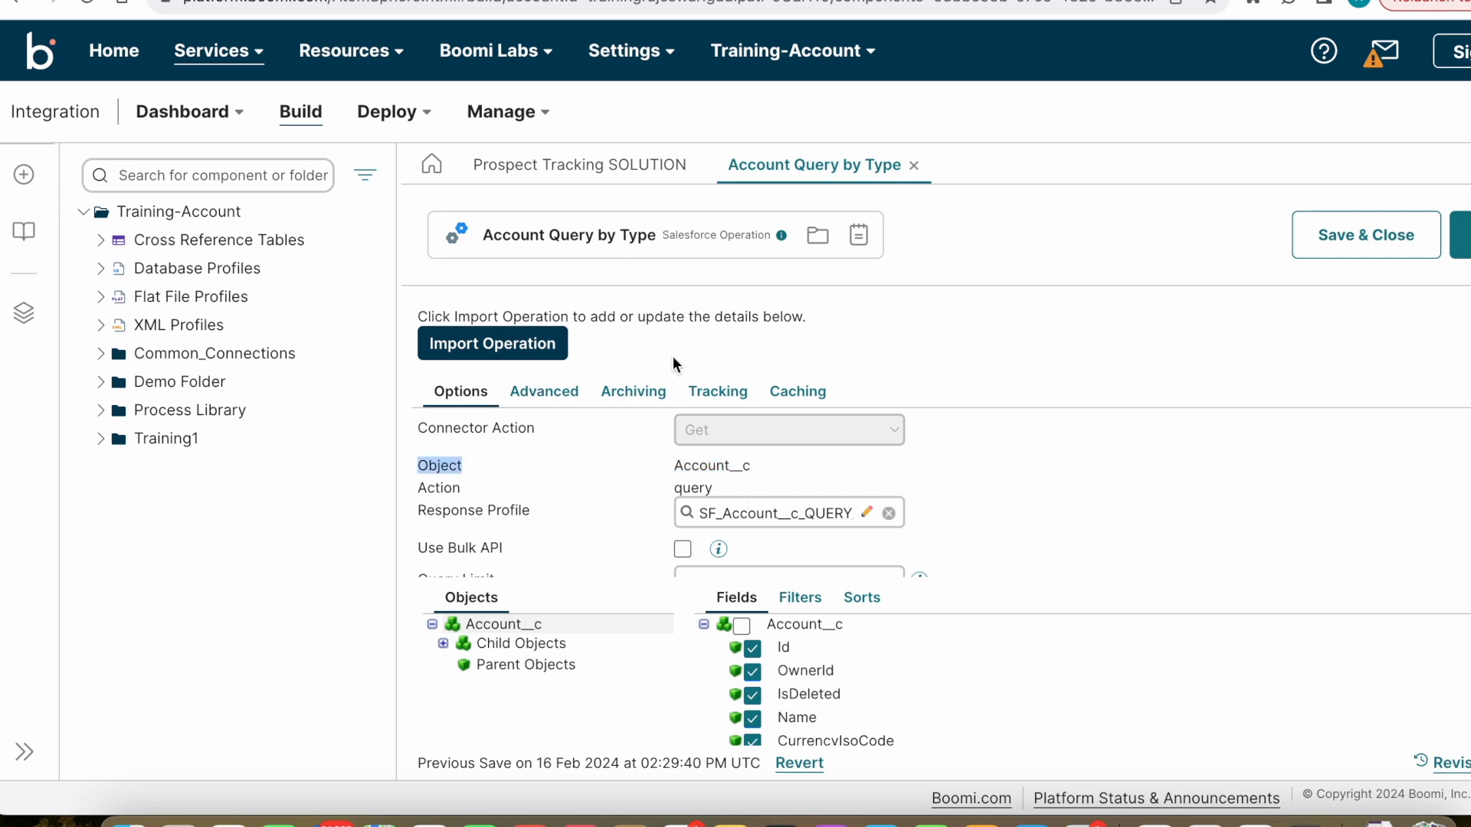
pyautogui.click(495, 346)
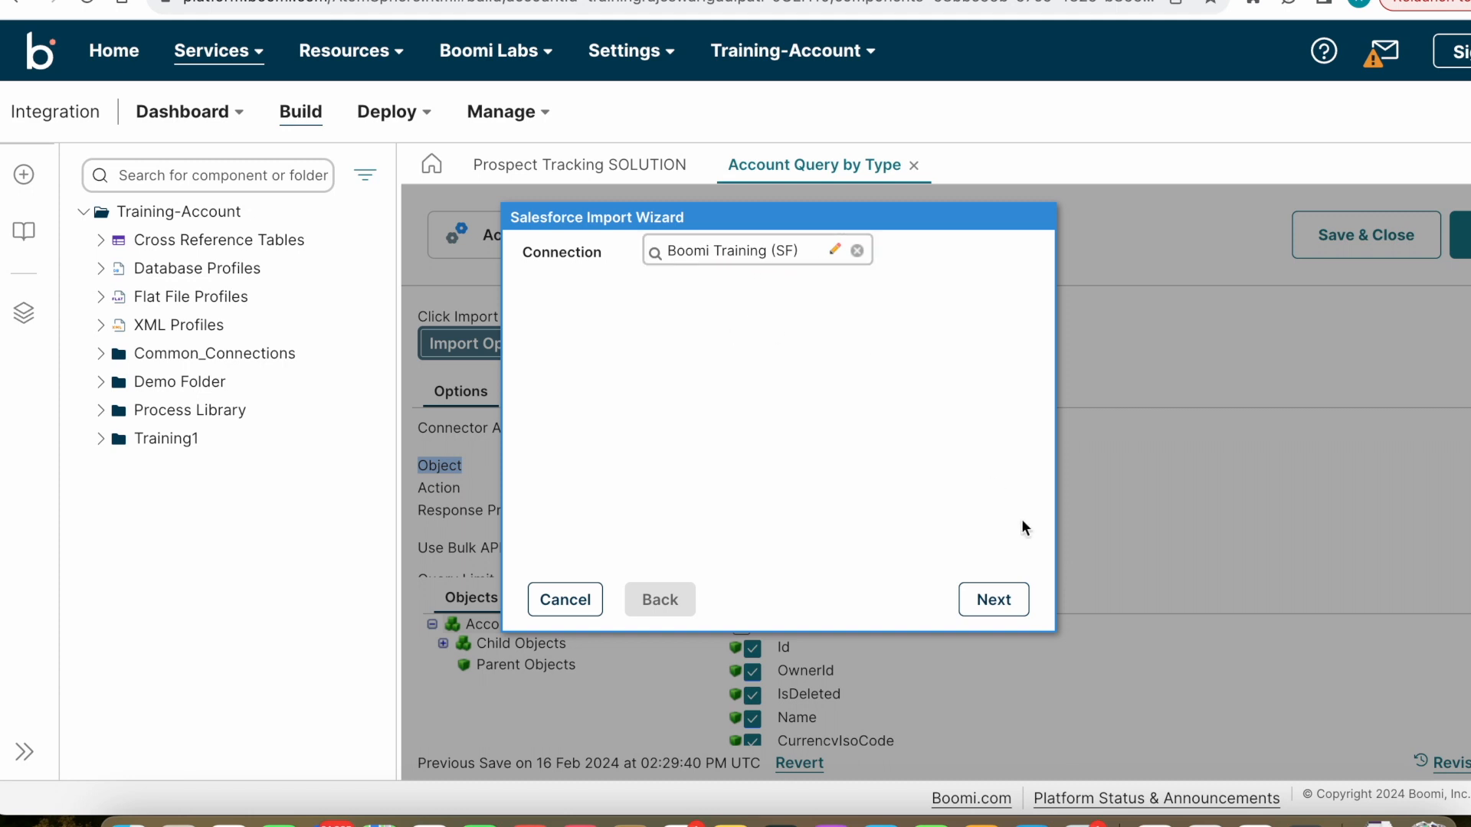
pyautogui.click(992, 598)
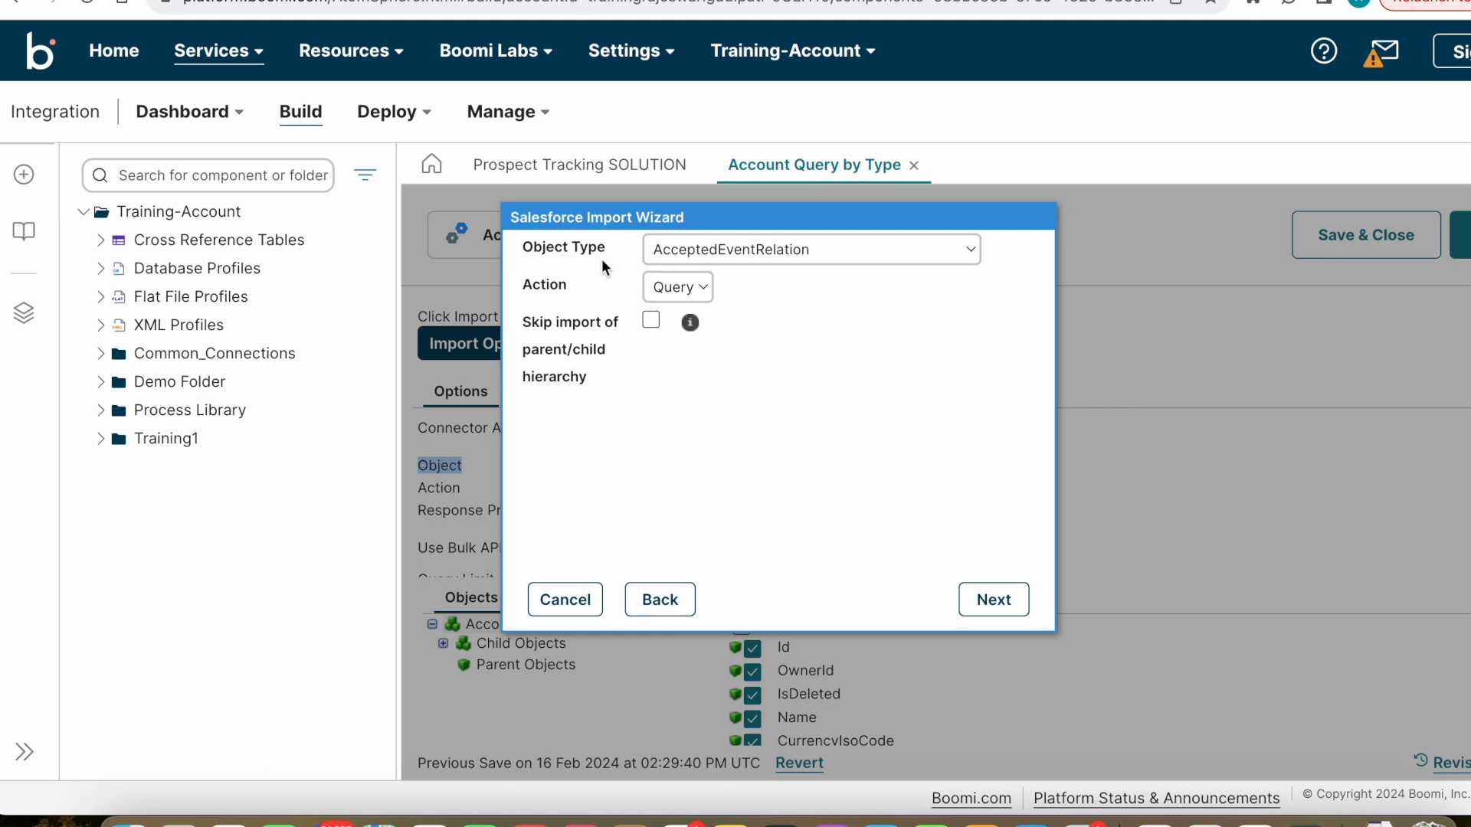
# Set the import's object type to Account__c and keep the Query action.
pyautogui.click(764, 247)
pyautogui.scroll(-12, 784, 614)
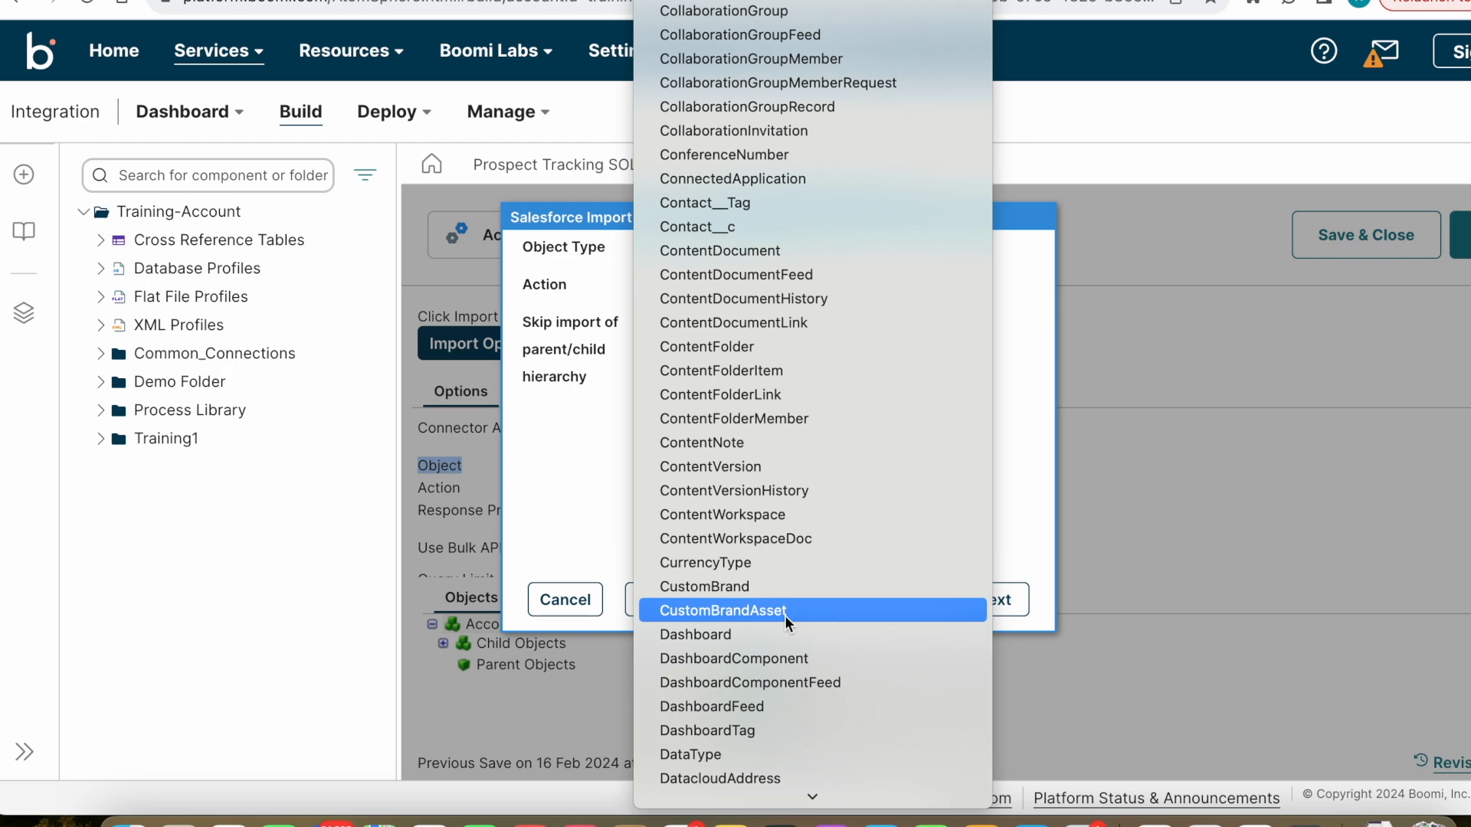
pyautogui.scroll(-15, 785, 615)
pyautogui.scroll(-15, 784, 614)
pyautogui.scroll(20, 785, 615)
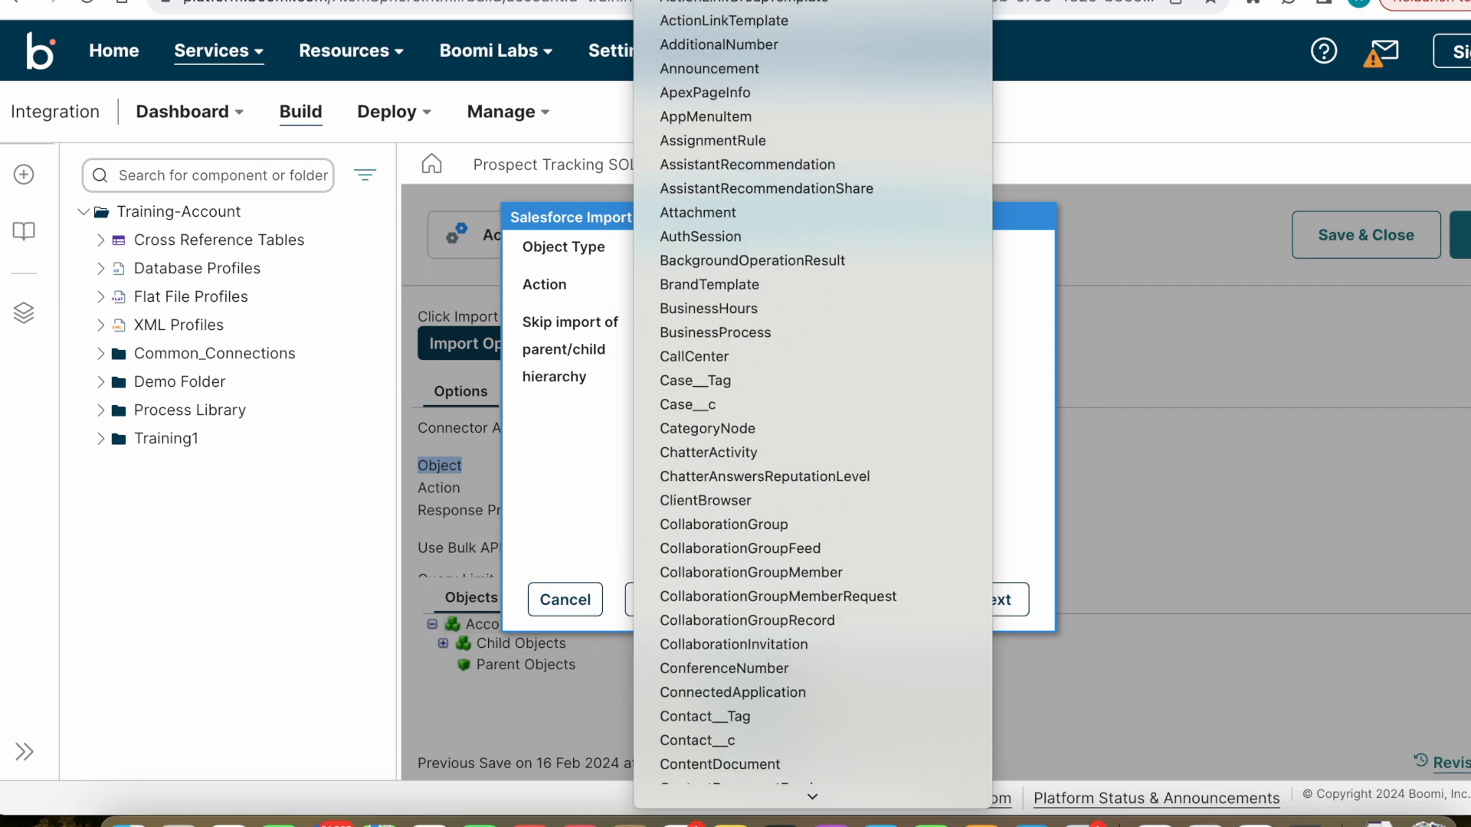
pyautogui.click(740, 1)
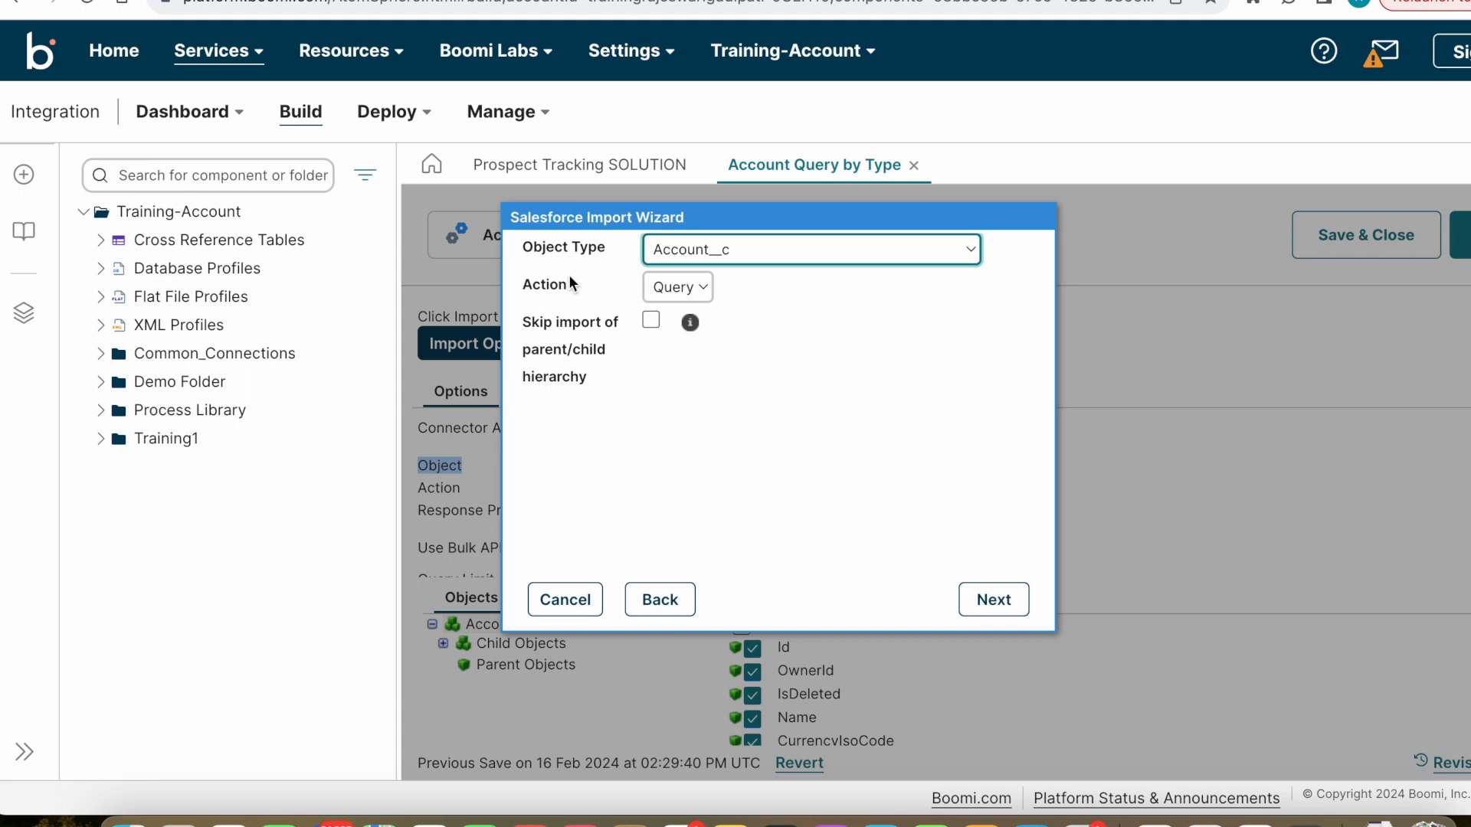
pyautogui.click(673, 295)
pyautogui.click(692, 291)
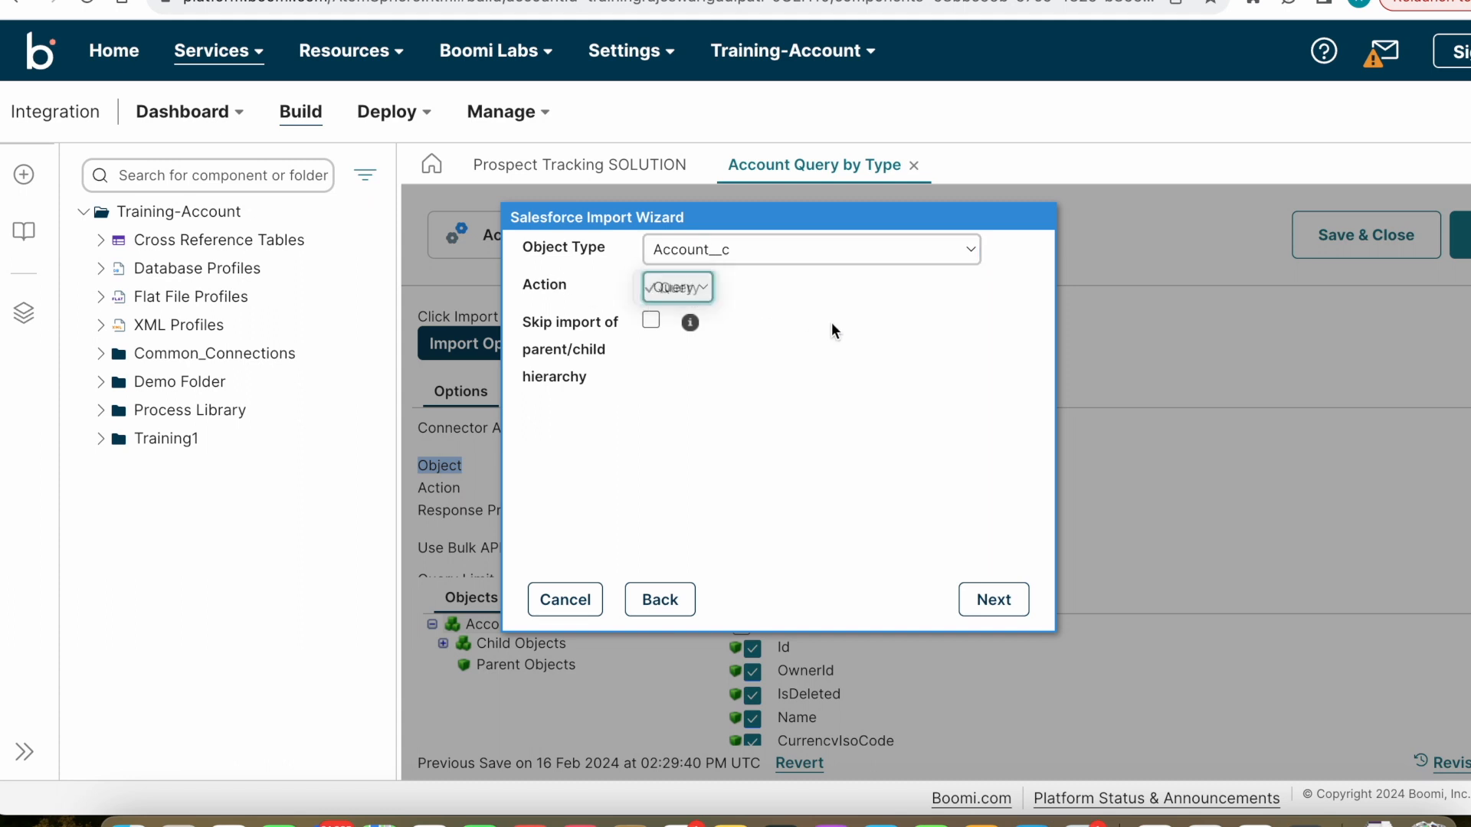
# Finish the Account__c import without selecting any child objects, and look through the operation's field list.
pyautogui.click(996, 603)
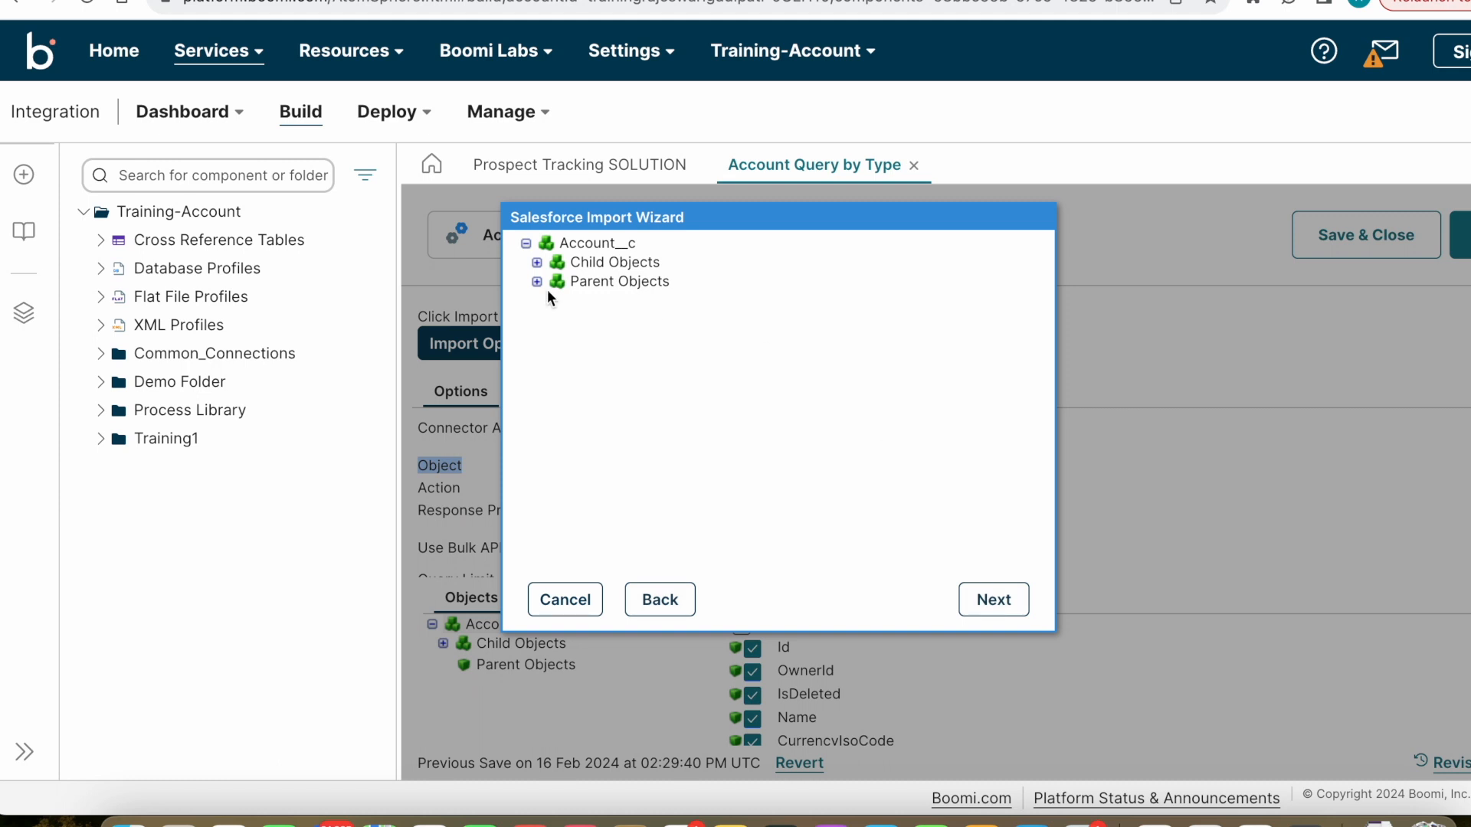
pyautogui.click(537, 262)
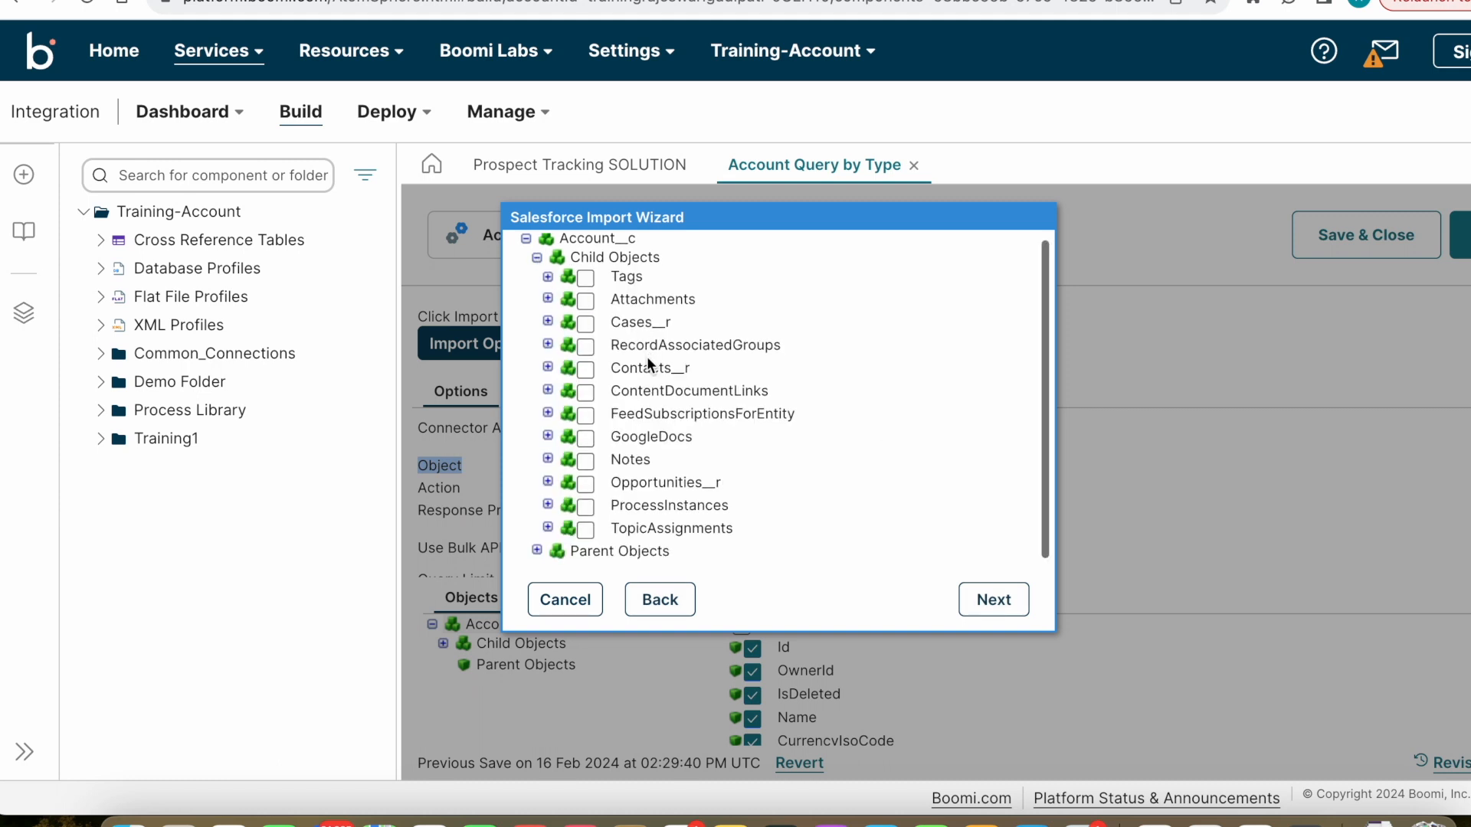
pyautogui.click(1006, 611)
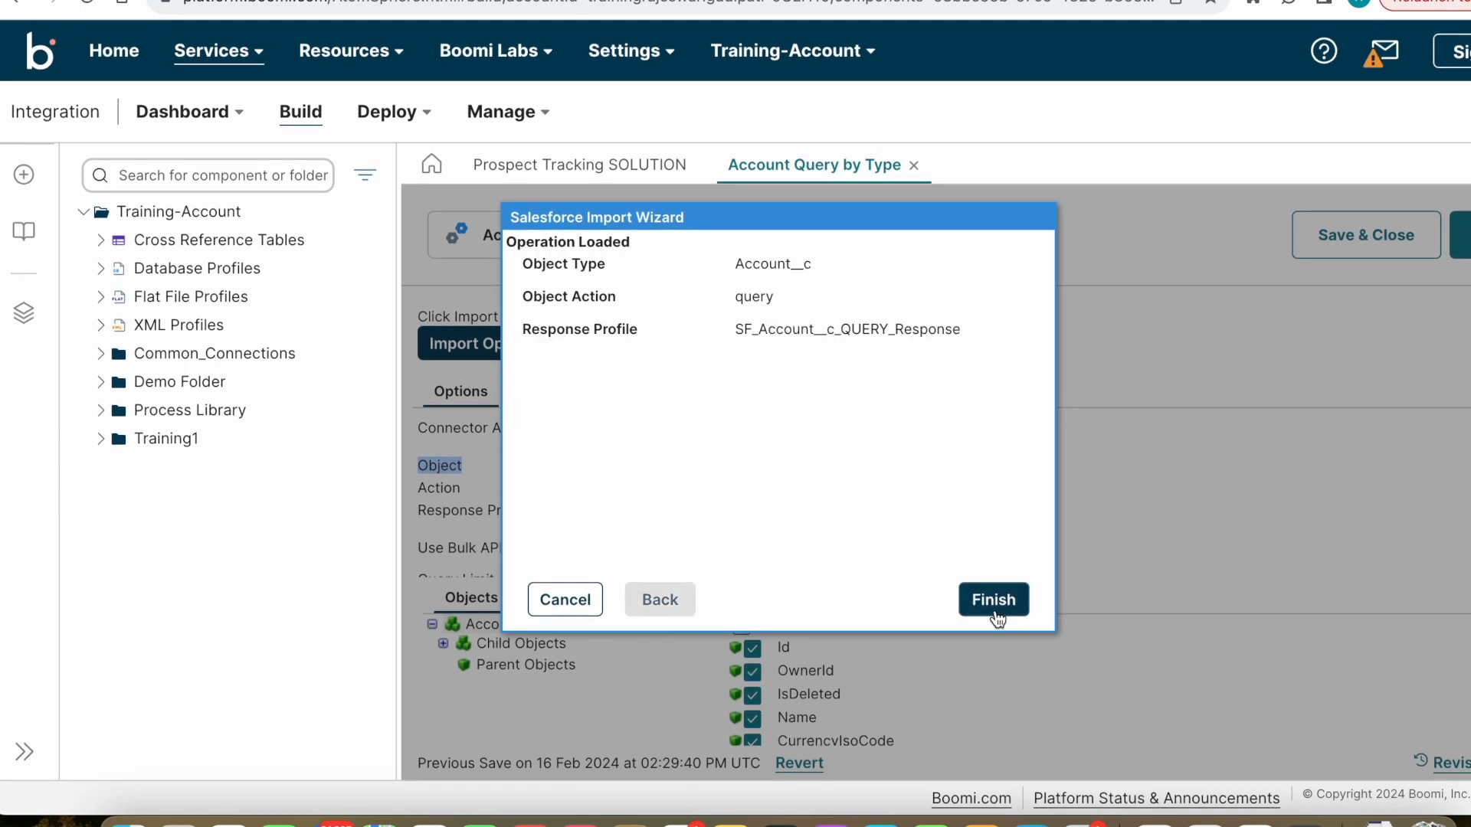
pyautogui.click(1013, 613)
pyautogui.scroll(-5, 917, 622)
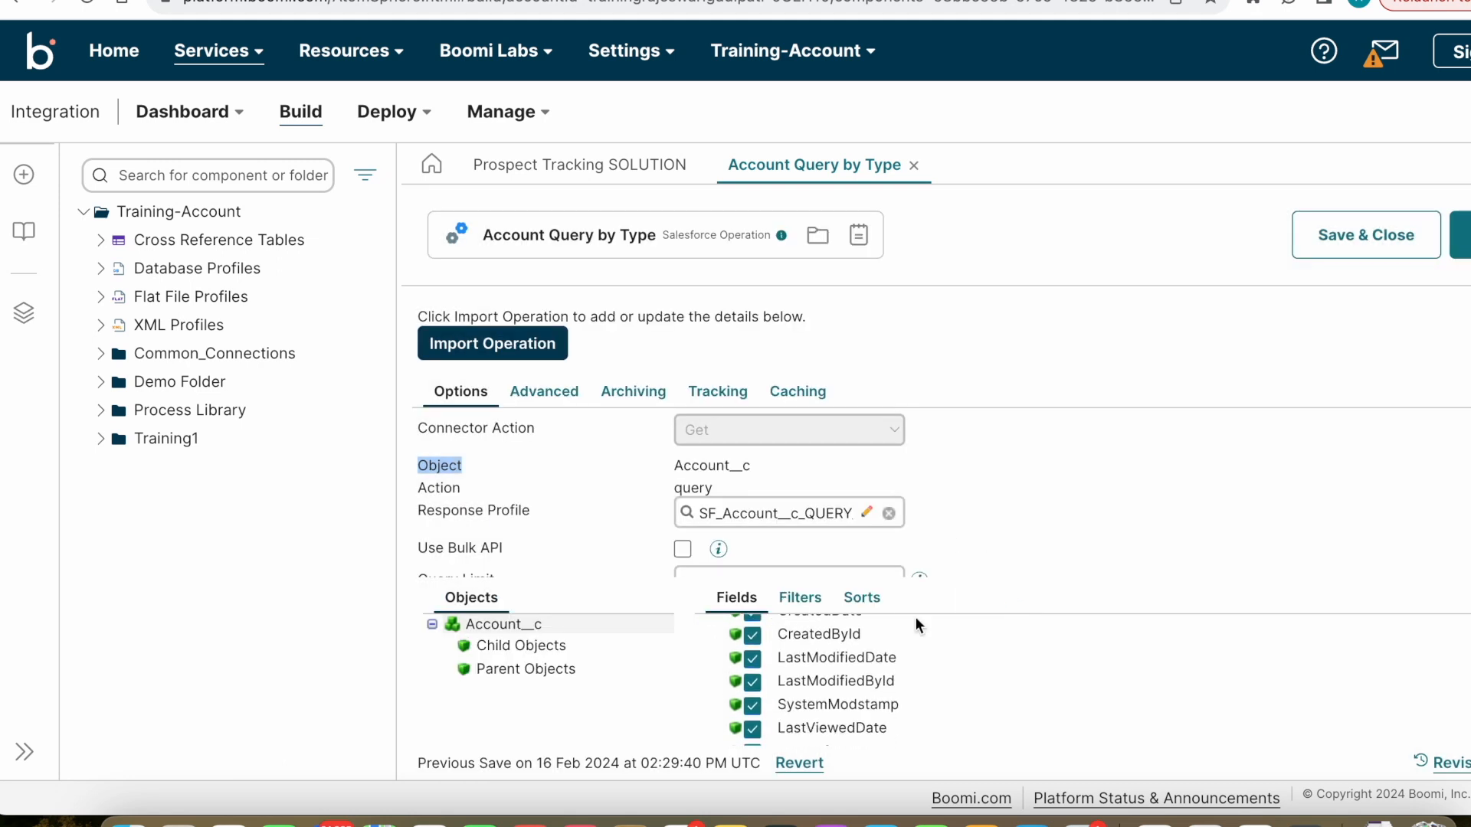
pyautogui.scroll(5, 917, 624)
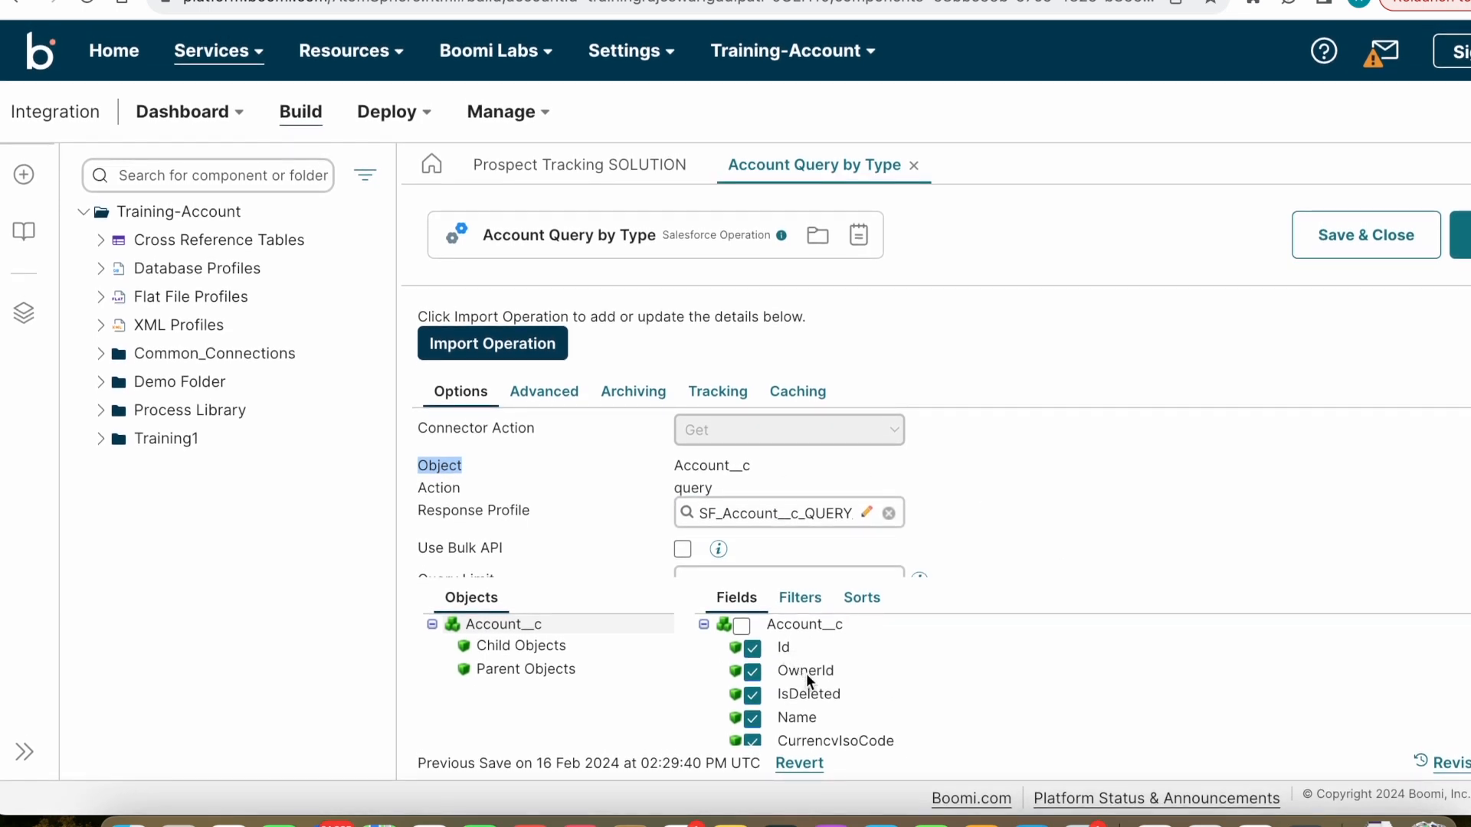
# Look through the remaining selected Account__c fields of the query operation, down to DB_External_Contact_ID__c.
pyautogui.scroll(-3, 806, 696)
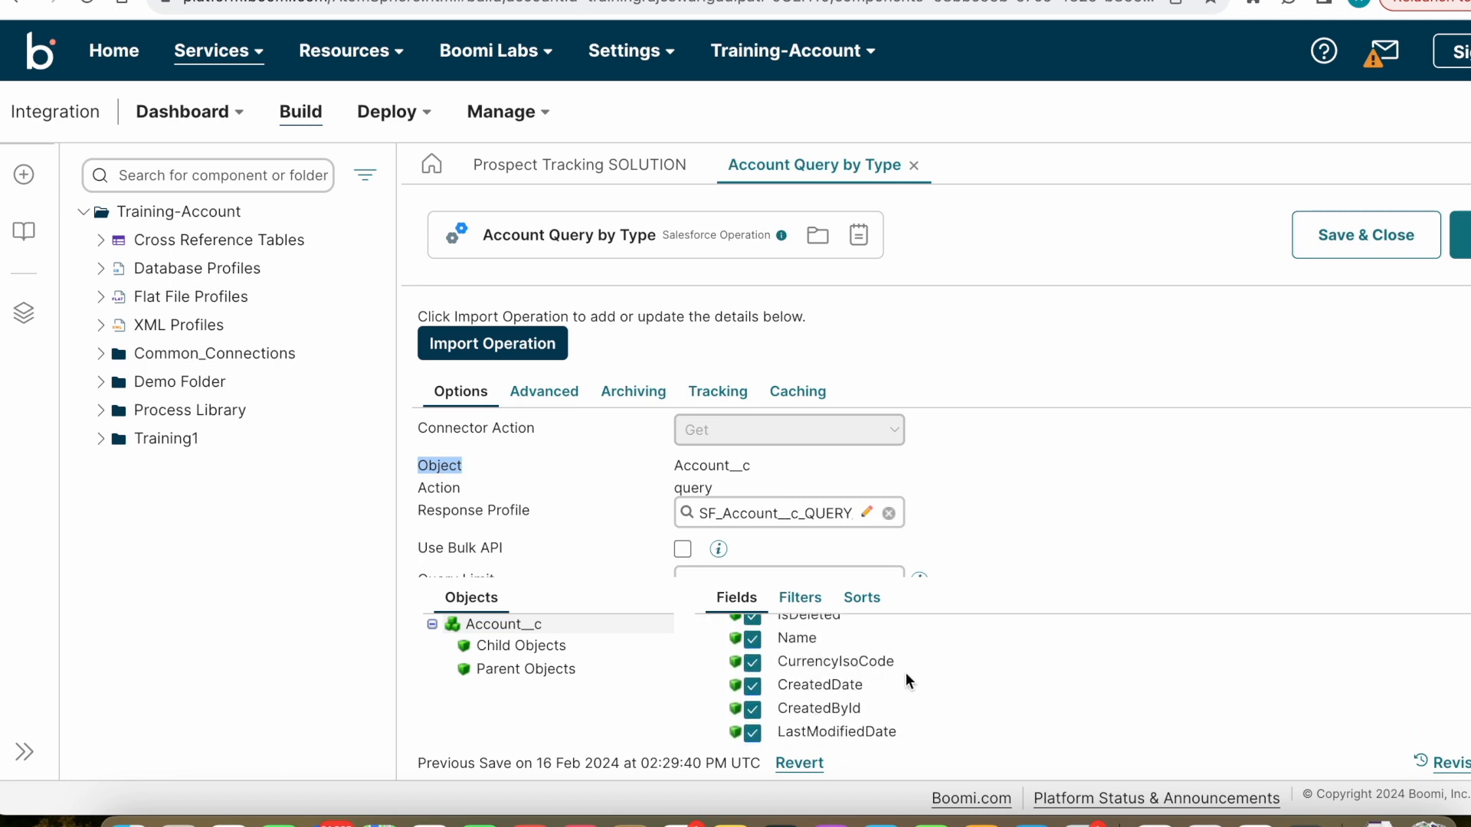
pyautogui.scroll(-1, 859, 651)
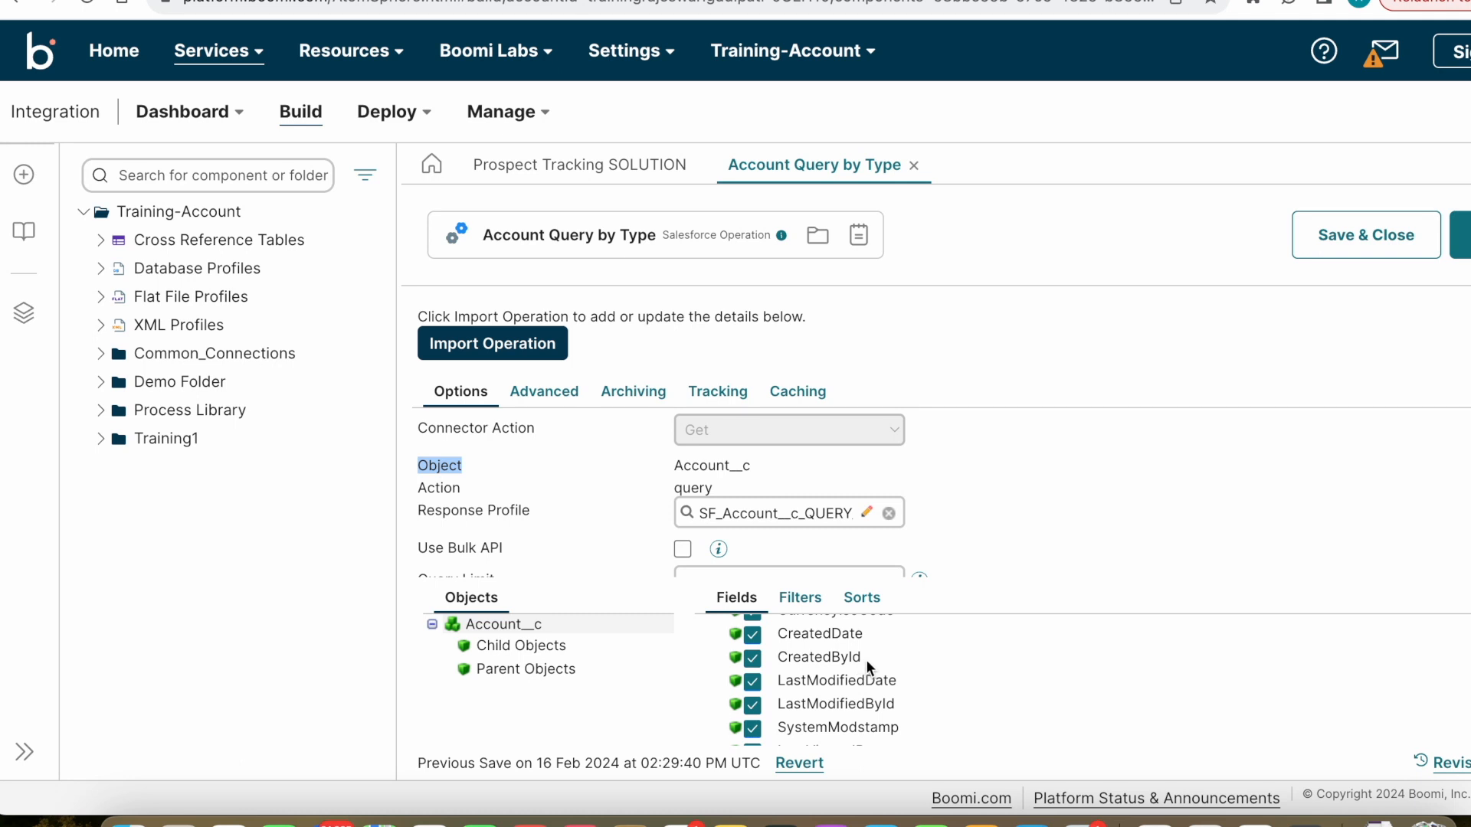
pyautogui.scroll(-10, 912, 701)
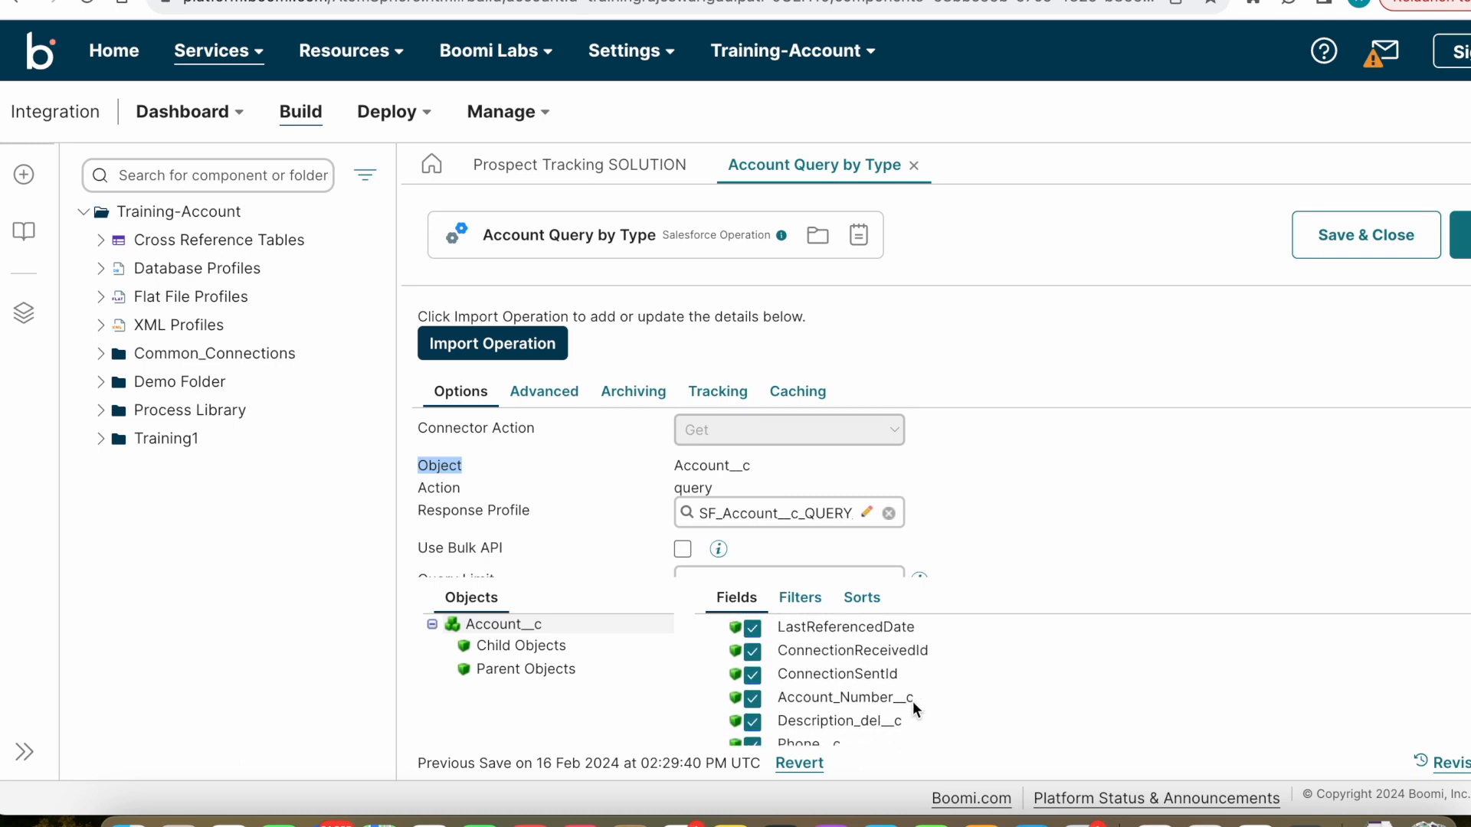
pyautogui.scroll(-5, 913, 701)
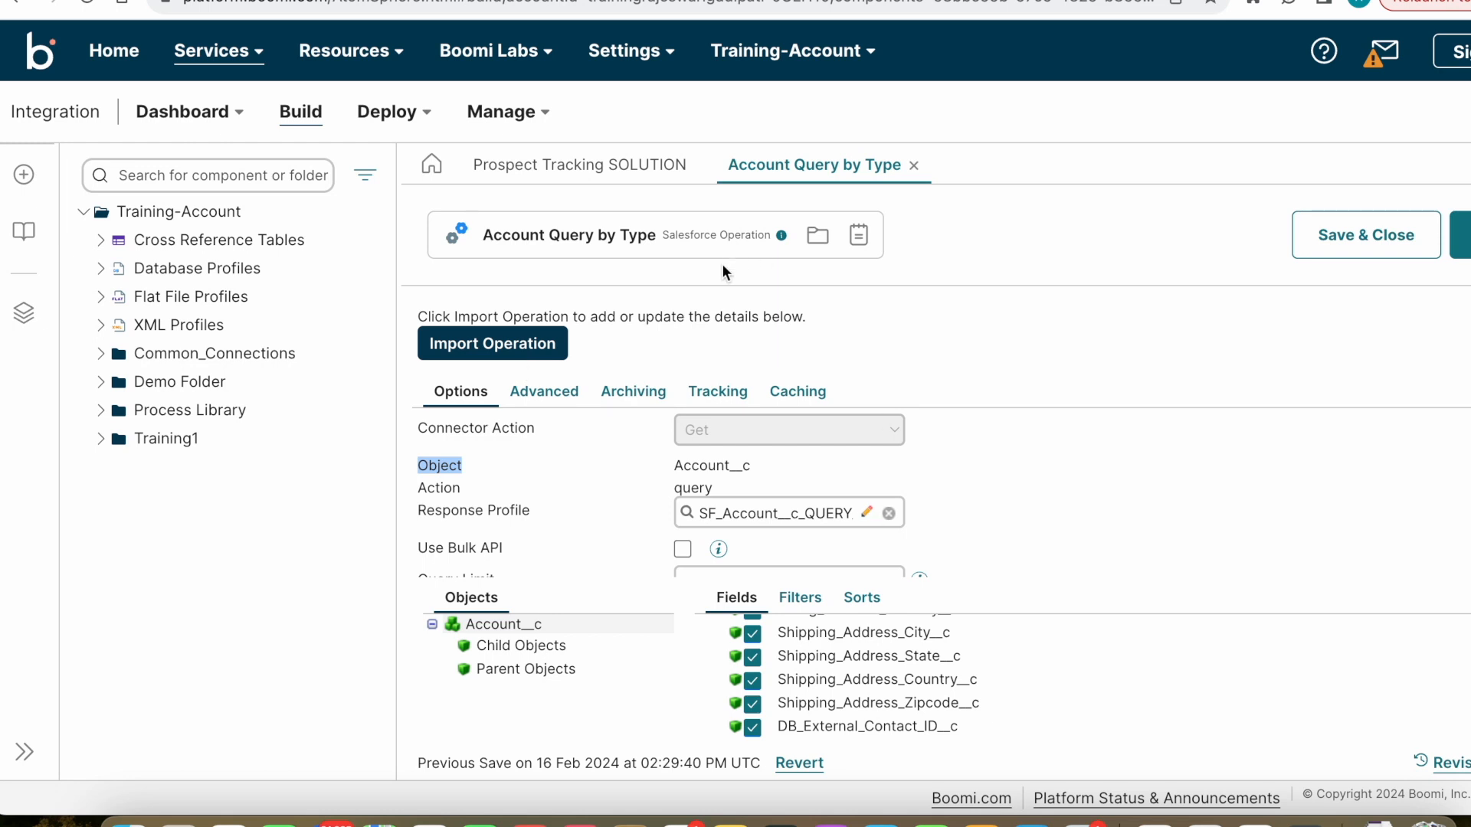
# Expand the query operation's Logical - AND filter group and examine its operator.
pyautogui.click(801, 599)
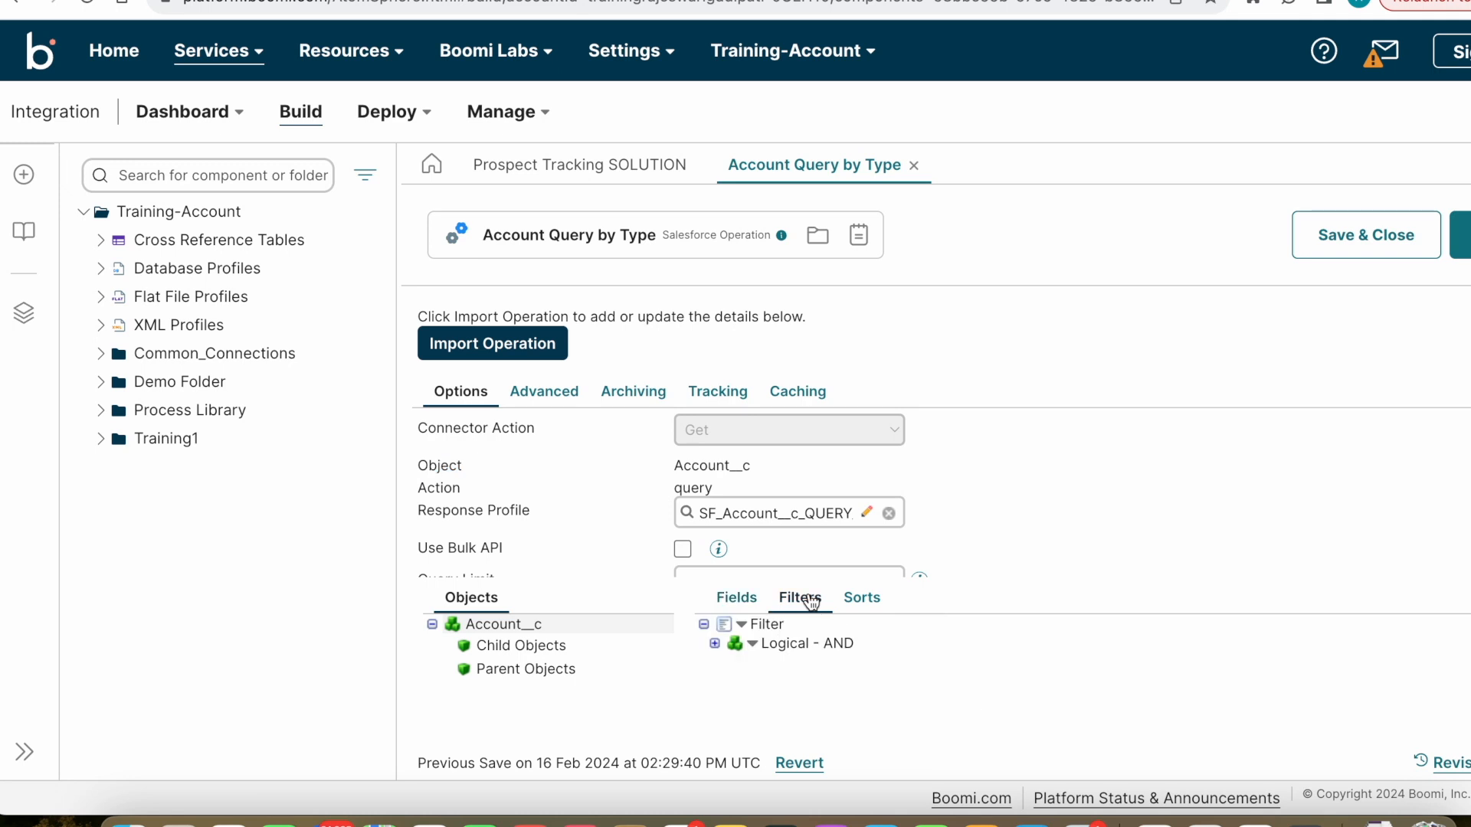
pyautogui.click(714, 644)
pyautogui.click(794, 644)
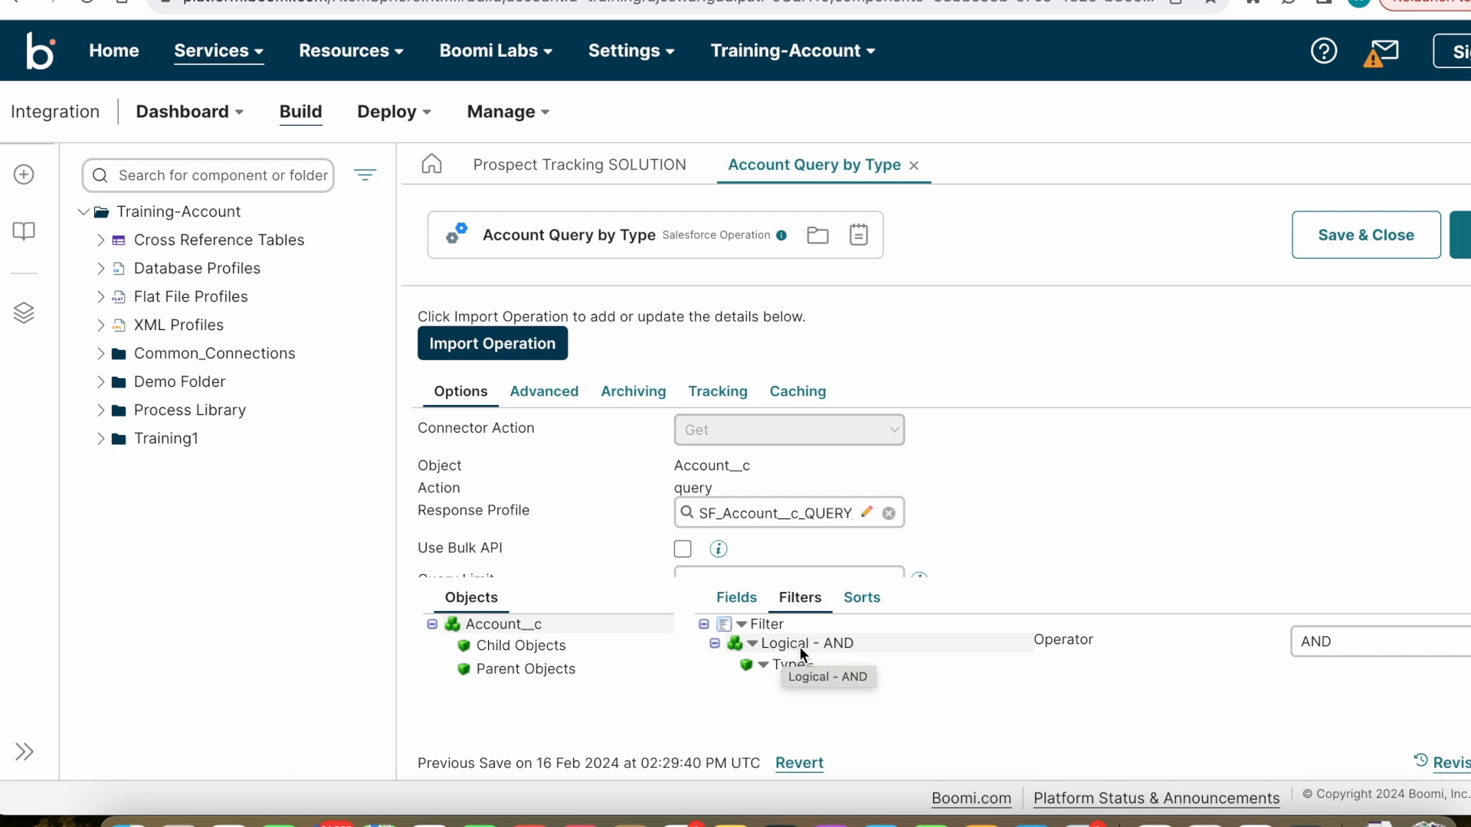
# Compare the Account__c field list with the query's filters, and examine the Type= filter's field and operator.
pyautogui.click(747, 600)
pyautogui.scroll(5, 979, 688)
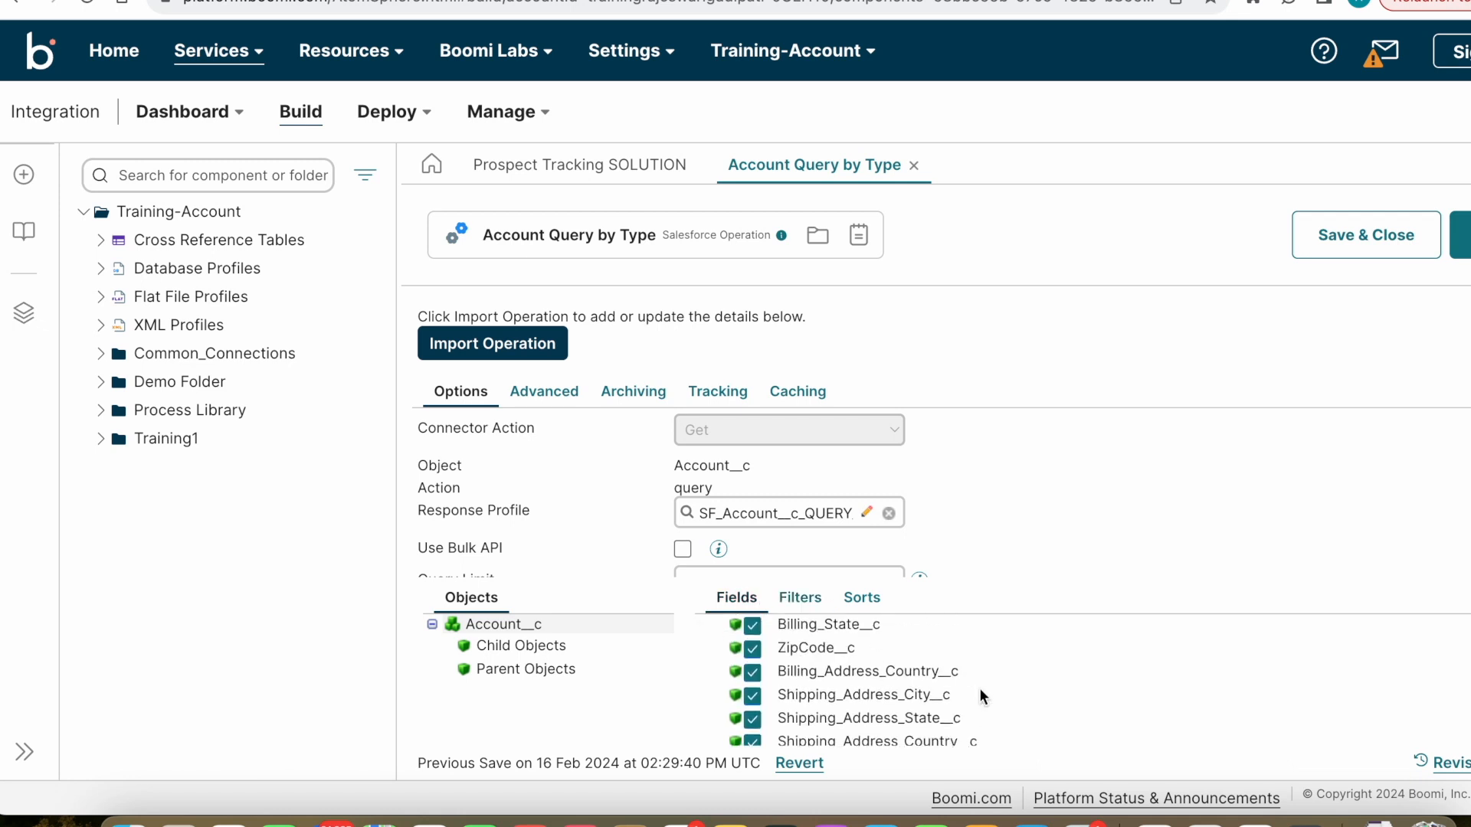
pyautogui.scroll(3, 979, 688)
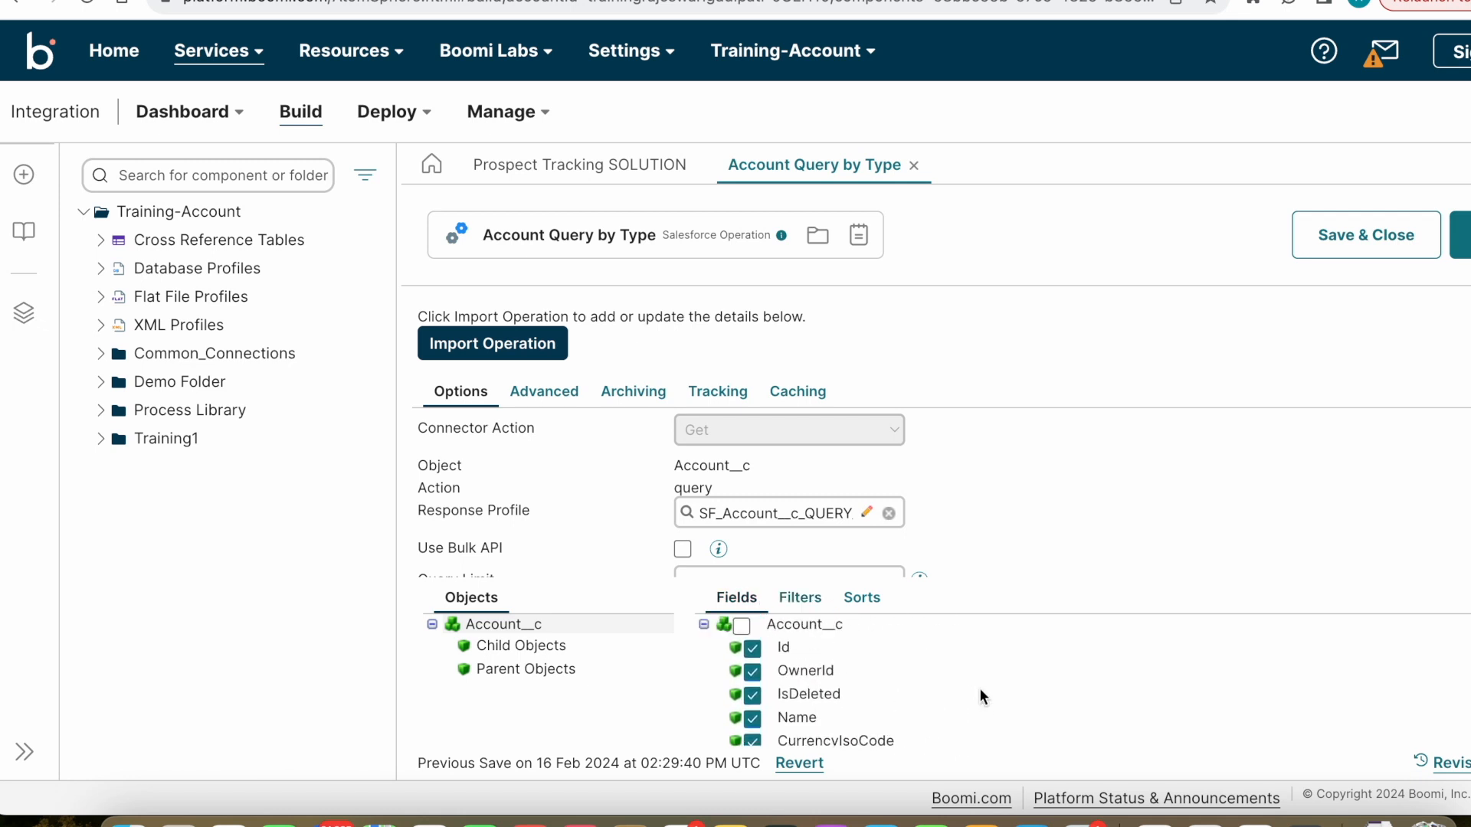
pyautogui.click(803, 599)
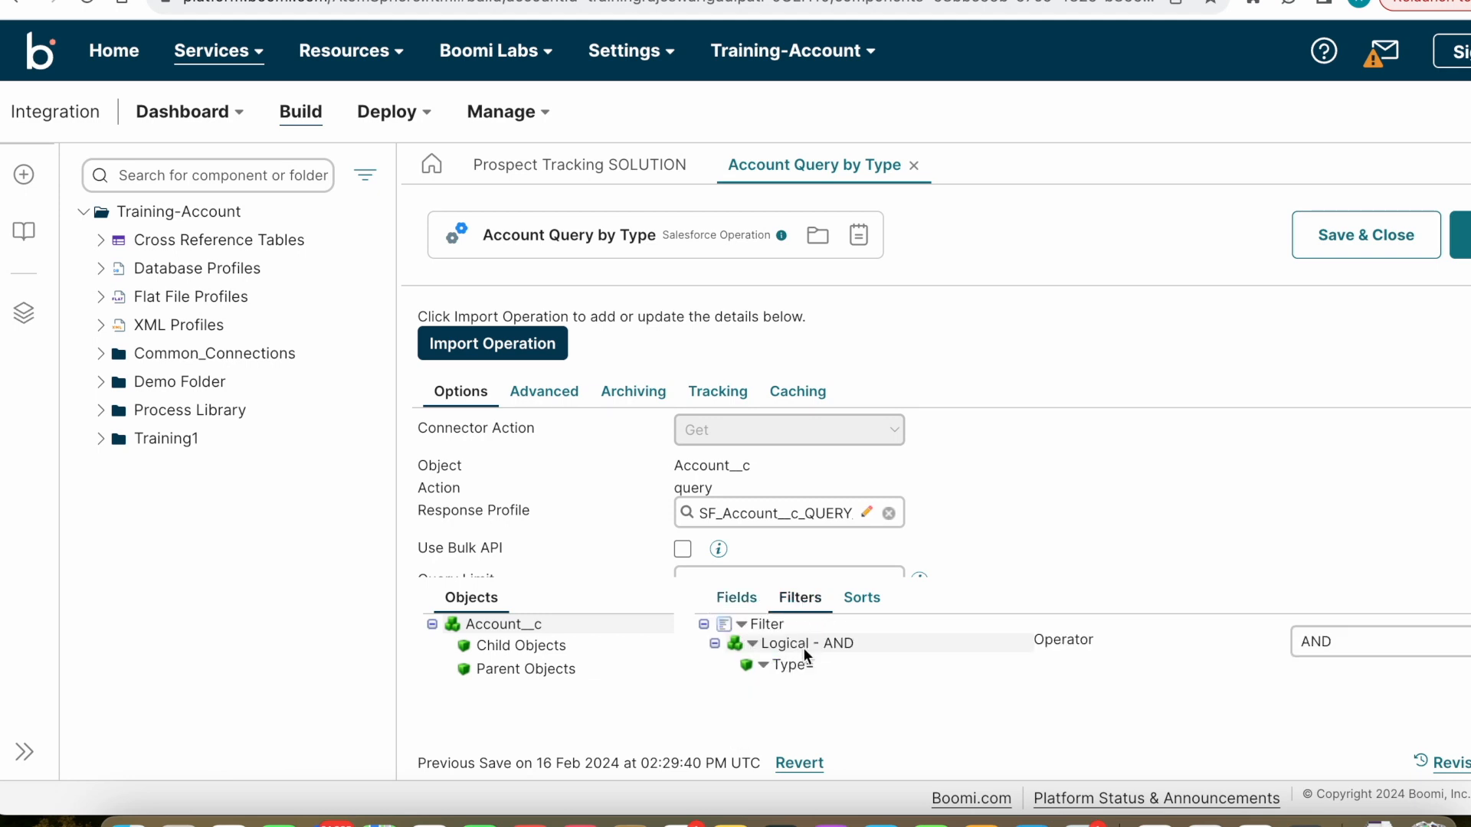
pyautogui.click(737, 599)
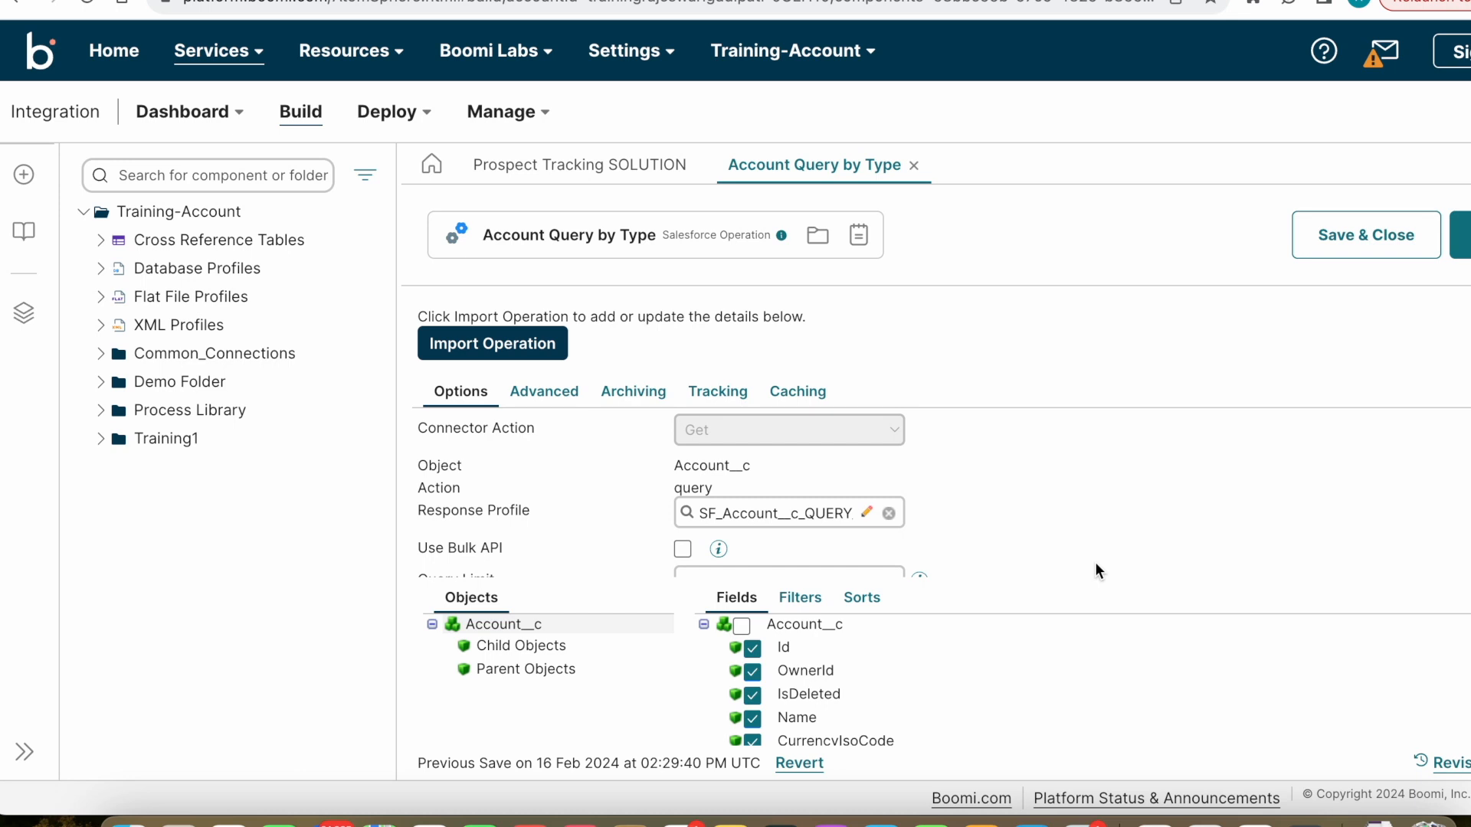
pyautogui.click(805, 609)
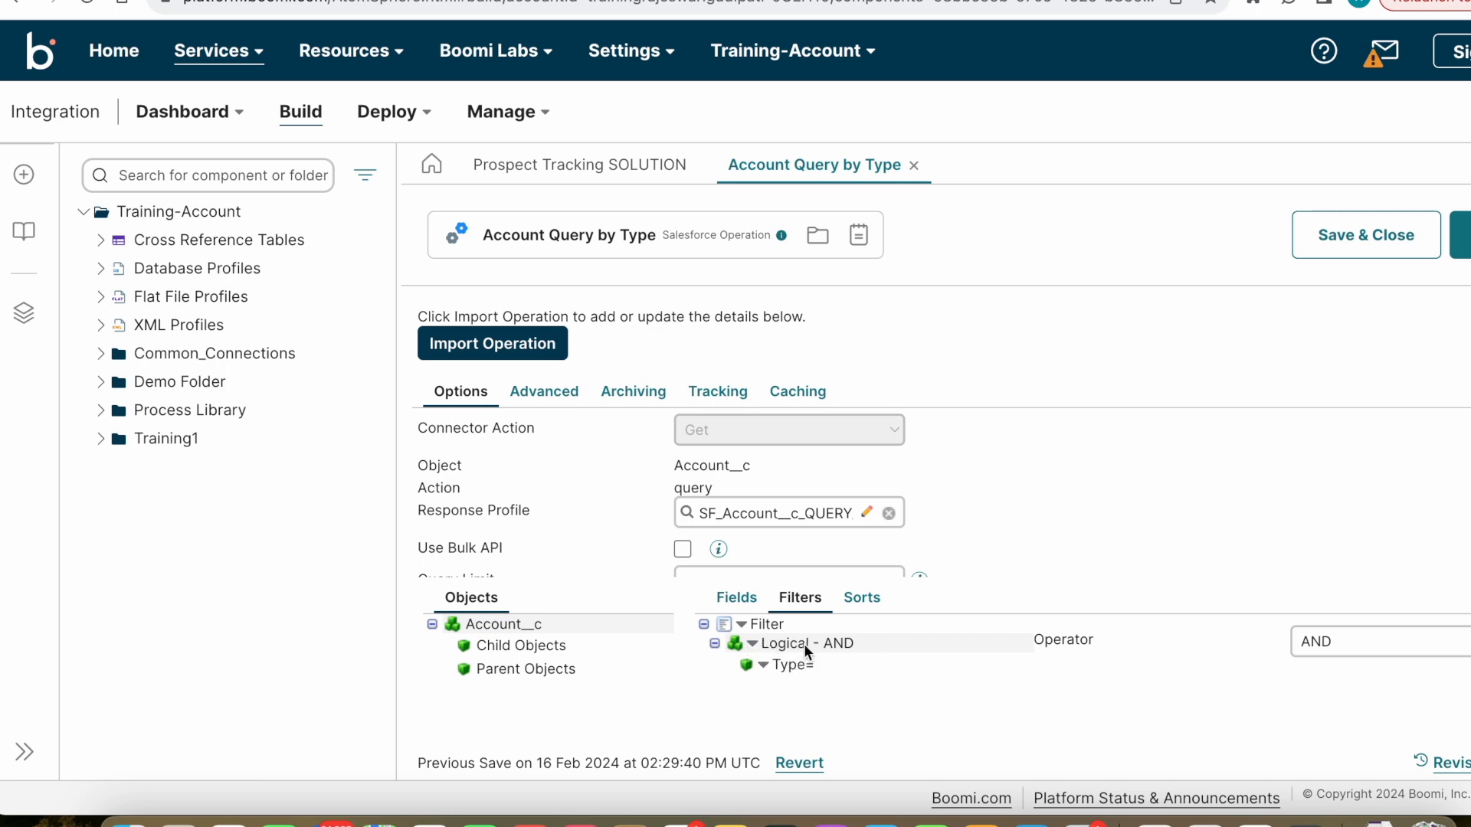
pyautogui.click(822, 668)
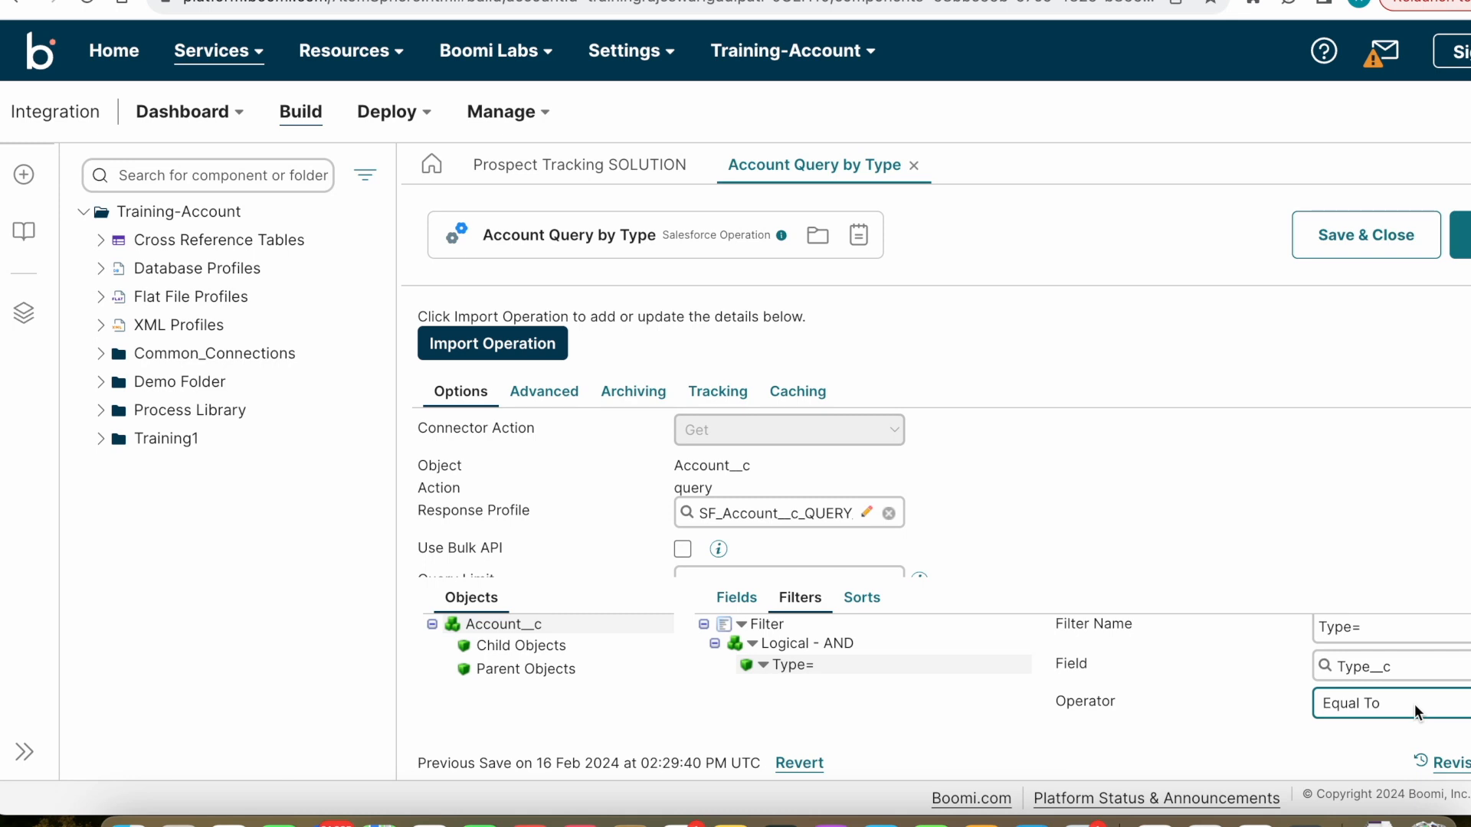
# Return to the Prospect Tracking SOLUTION process and examine the Start shape's Type= parameter and its value.
pyautogui.click(582, 165)
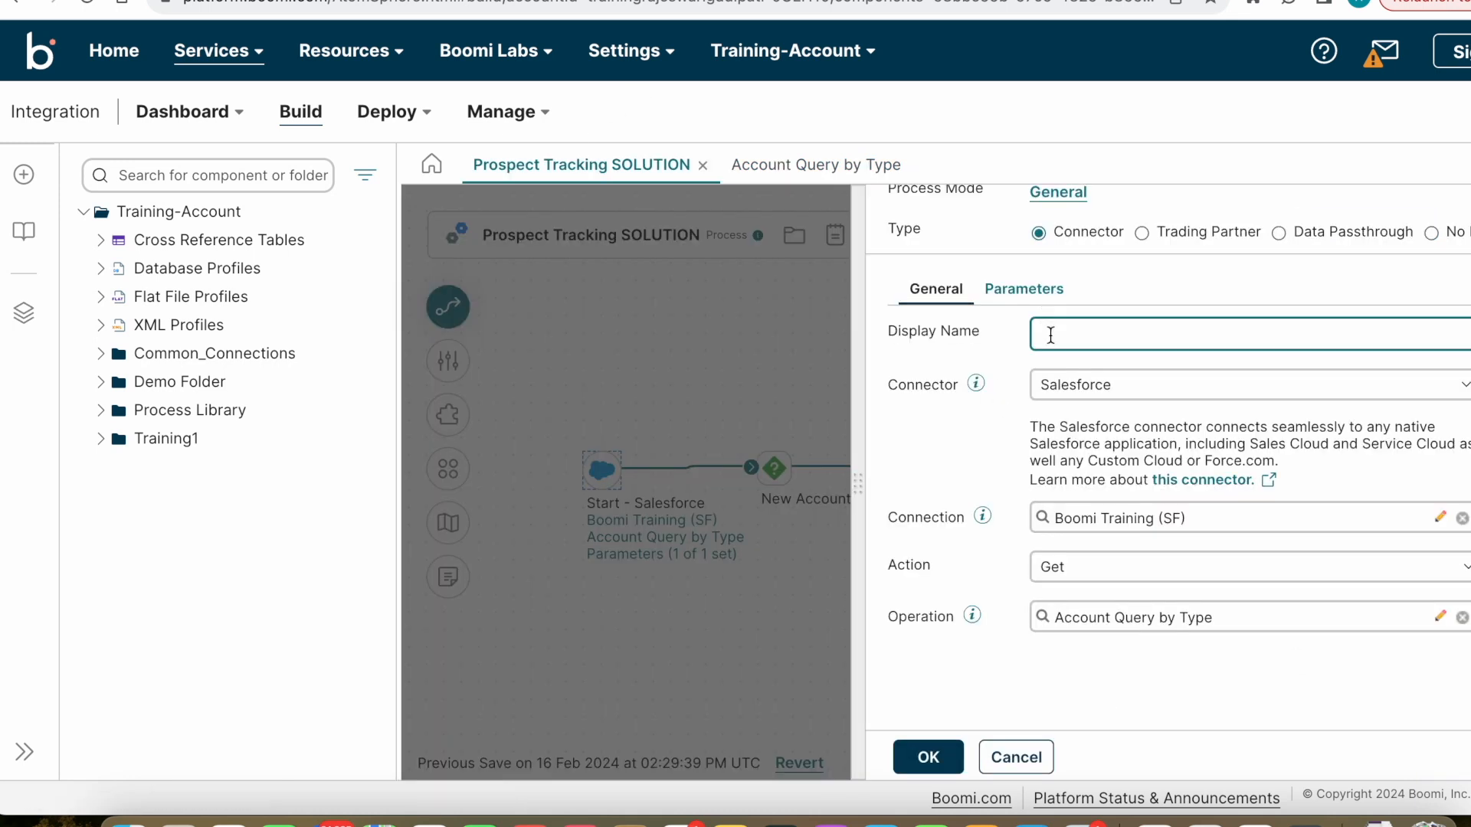
pyautogui.click(1043, 299)
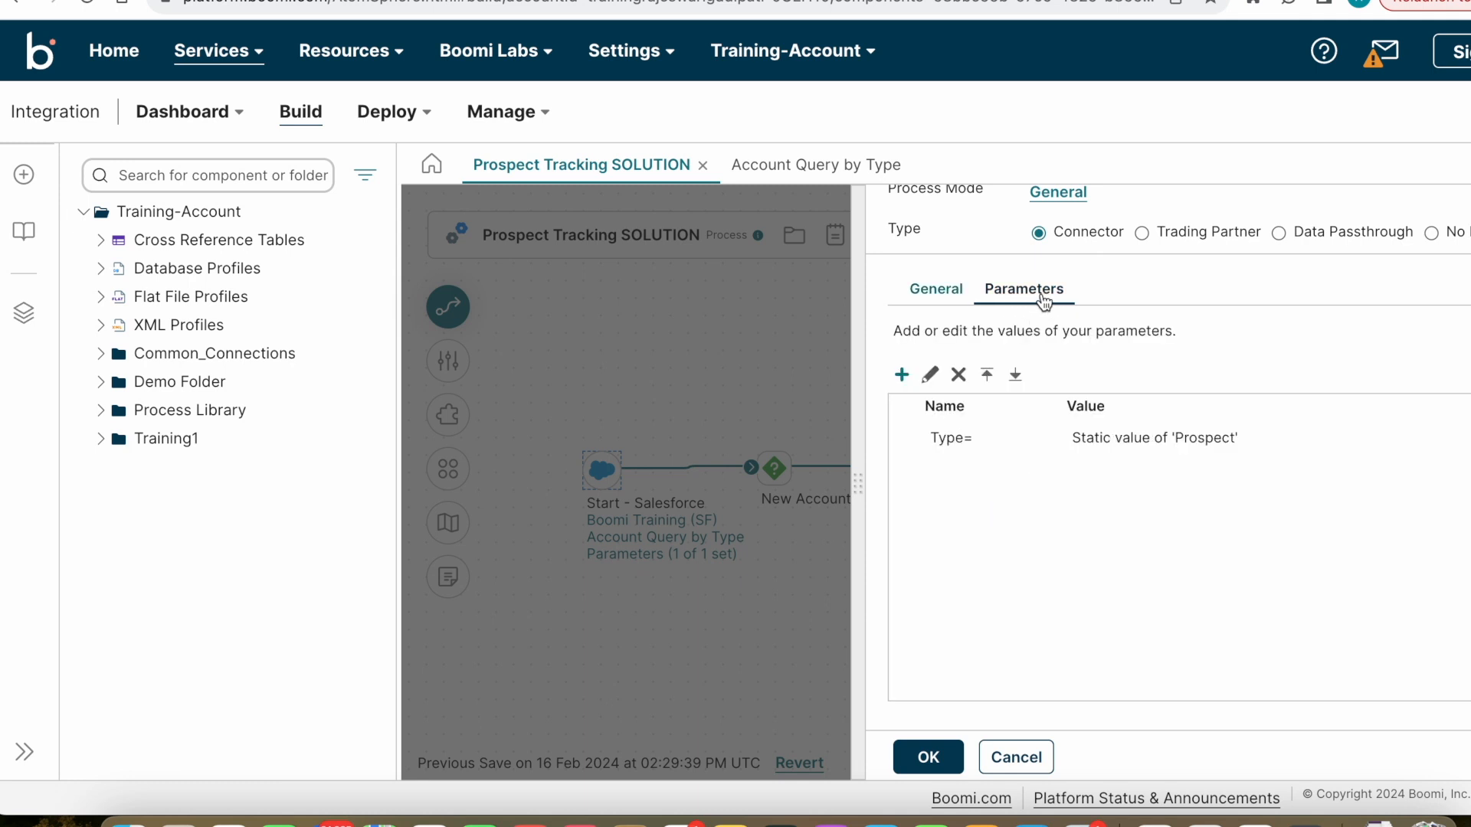
pyautogui.click(1155, 440)
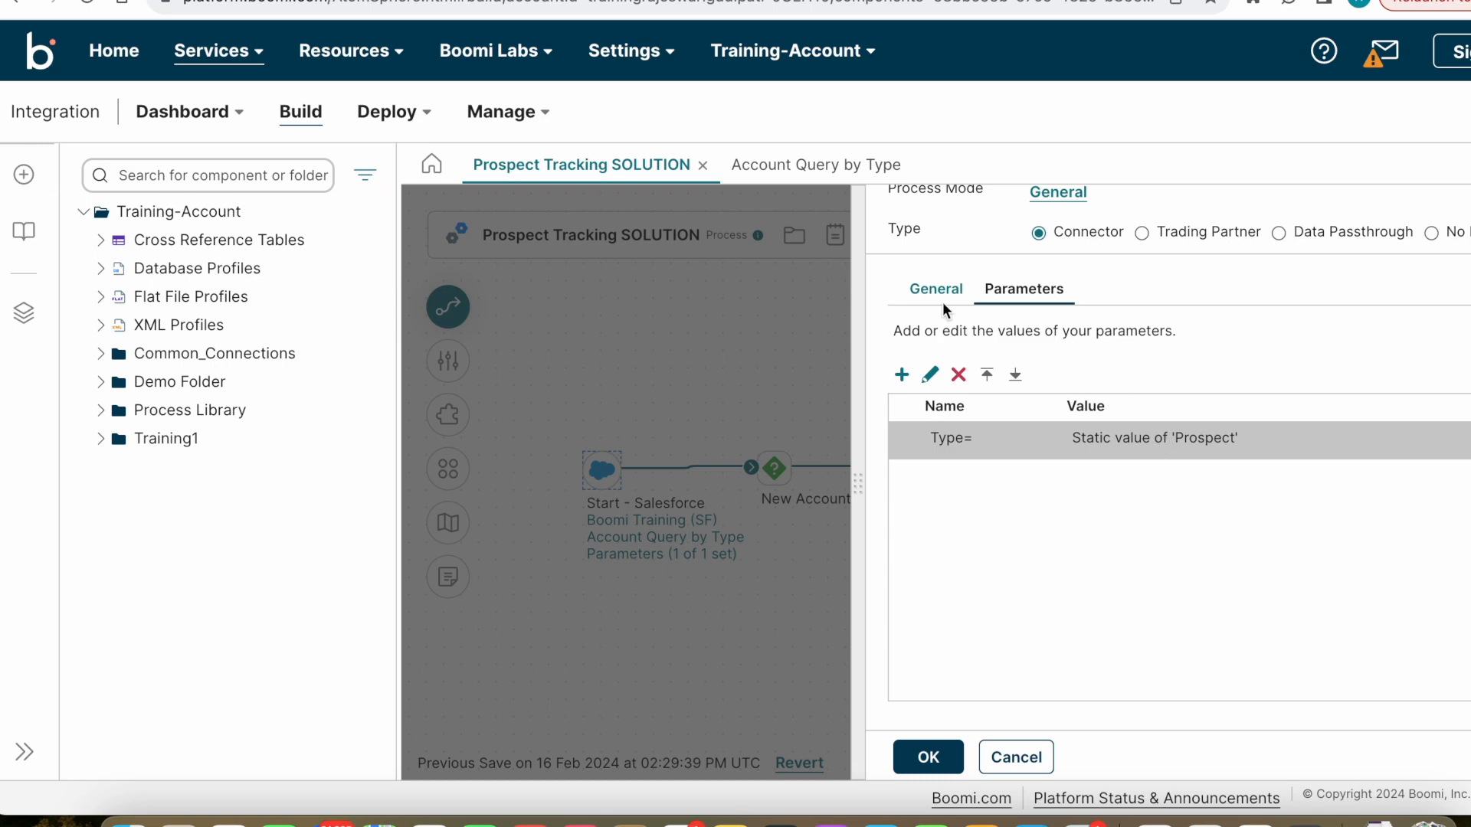
# Revisit the fields of the Account Query by Type operation, and close the operation to return to the process.
pyautogui.click(844, 165)
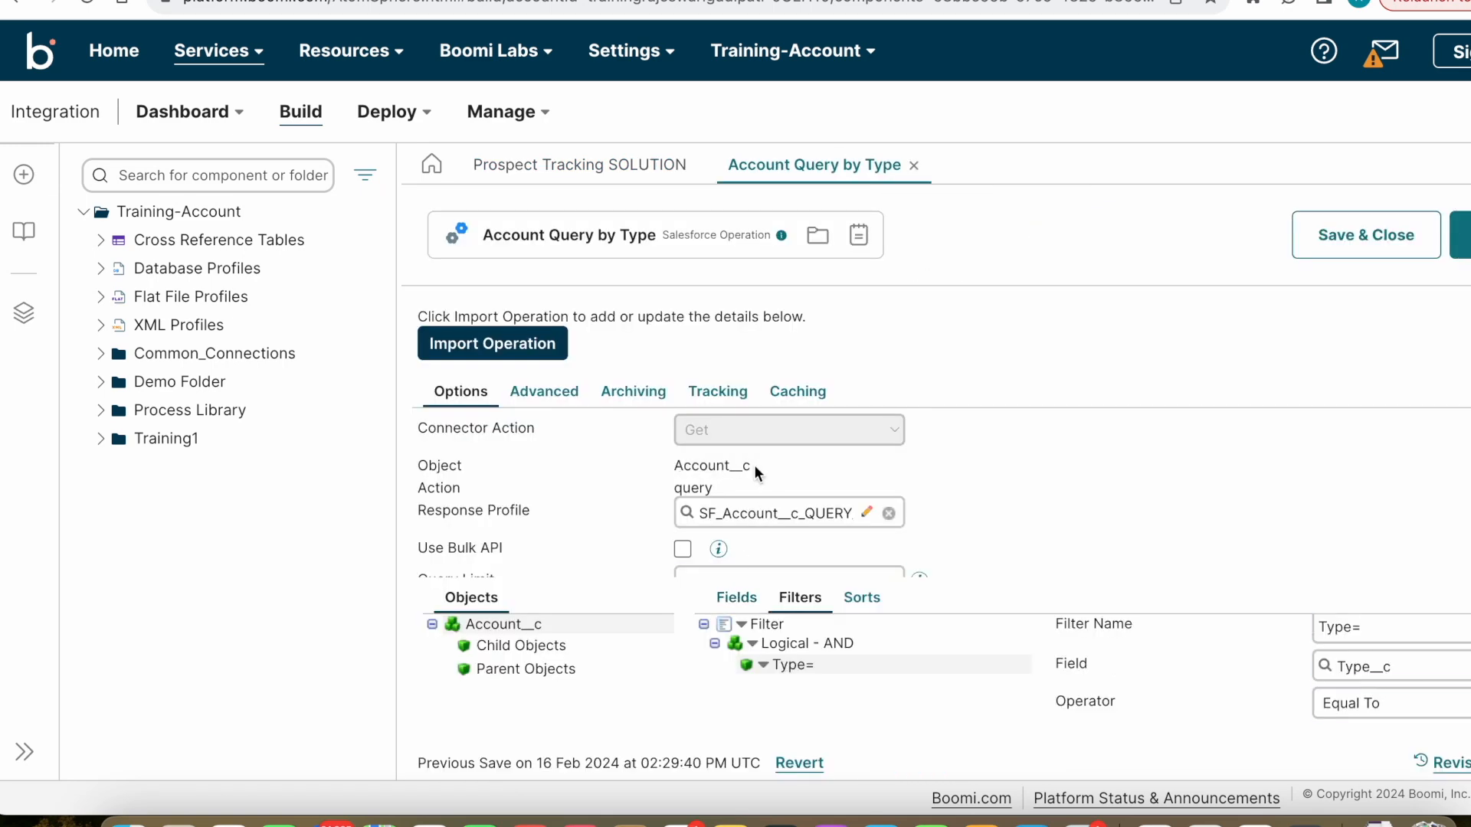
pyautogui.click(736, 598)
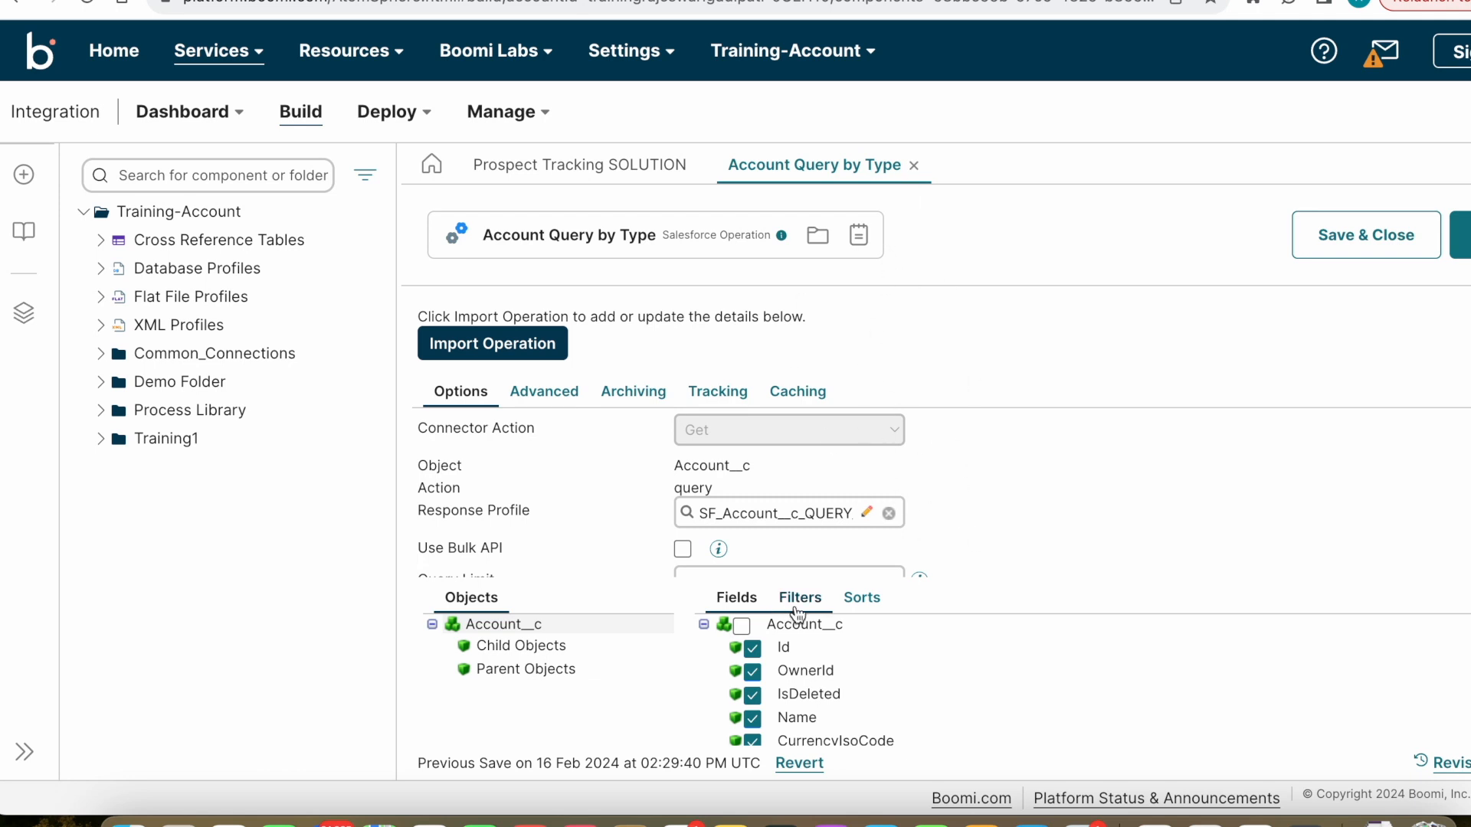
pyautogui.click(914, 165)
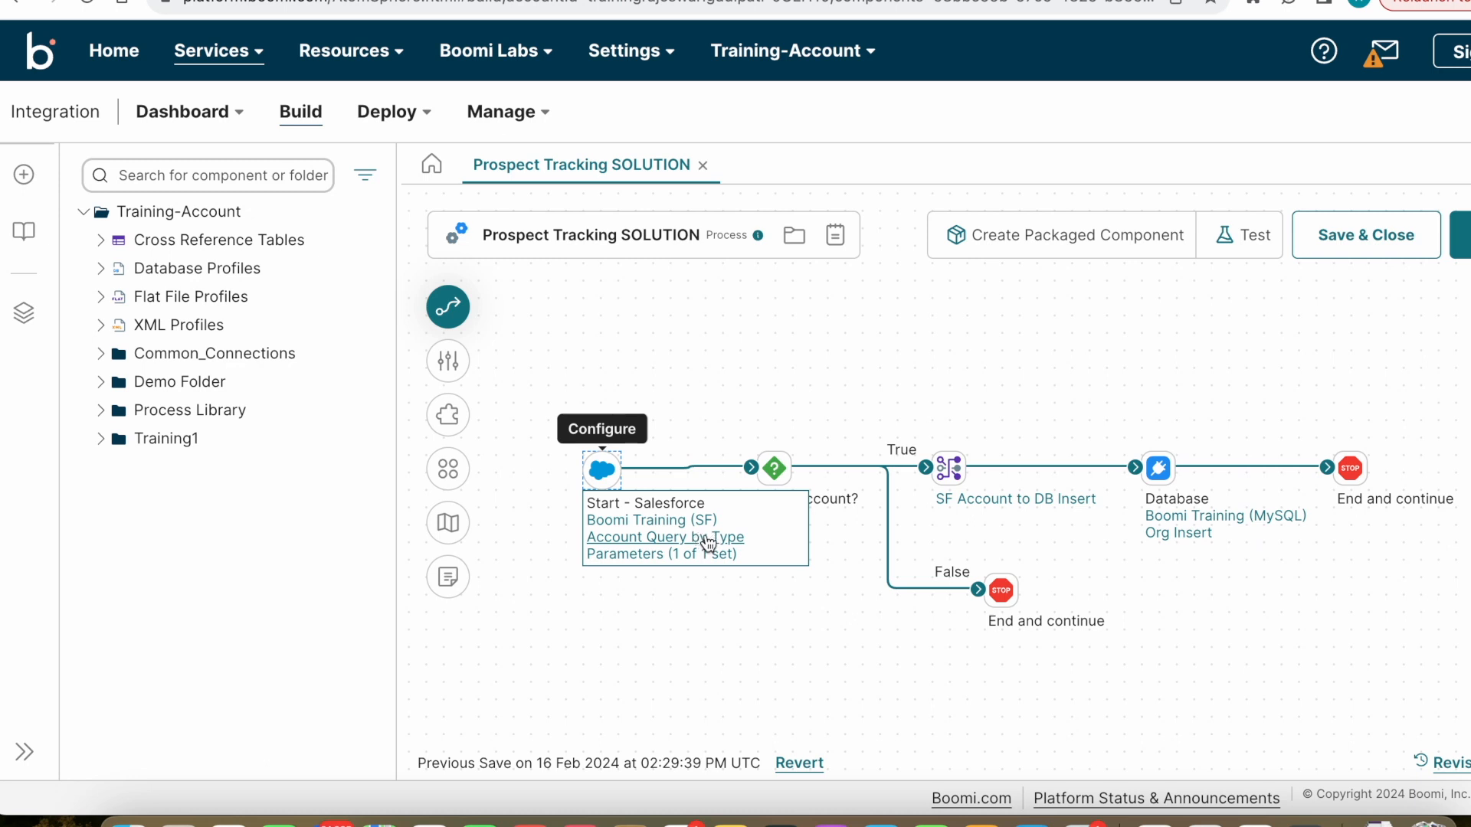
# Open the SF Account to DB Insert map and look through its field mappings and functions, closing the map when finished.
pyautogui.moveTo(1170, 480)
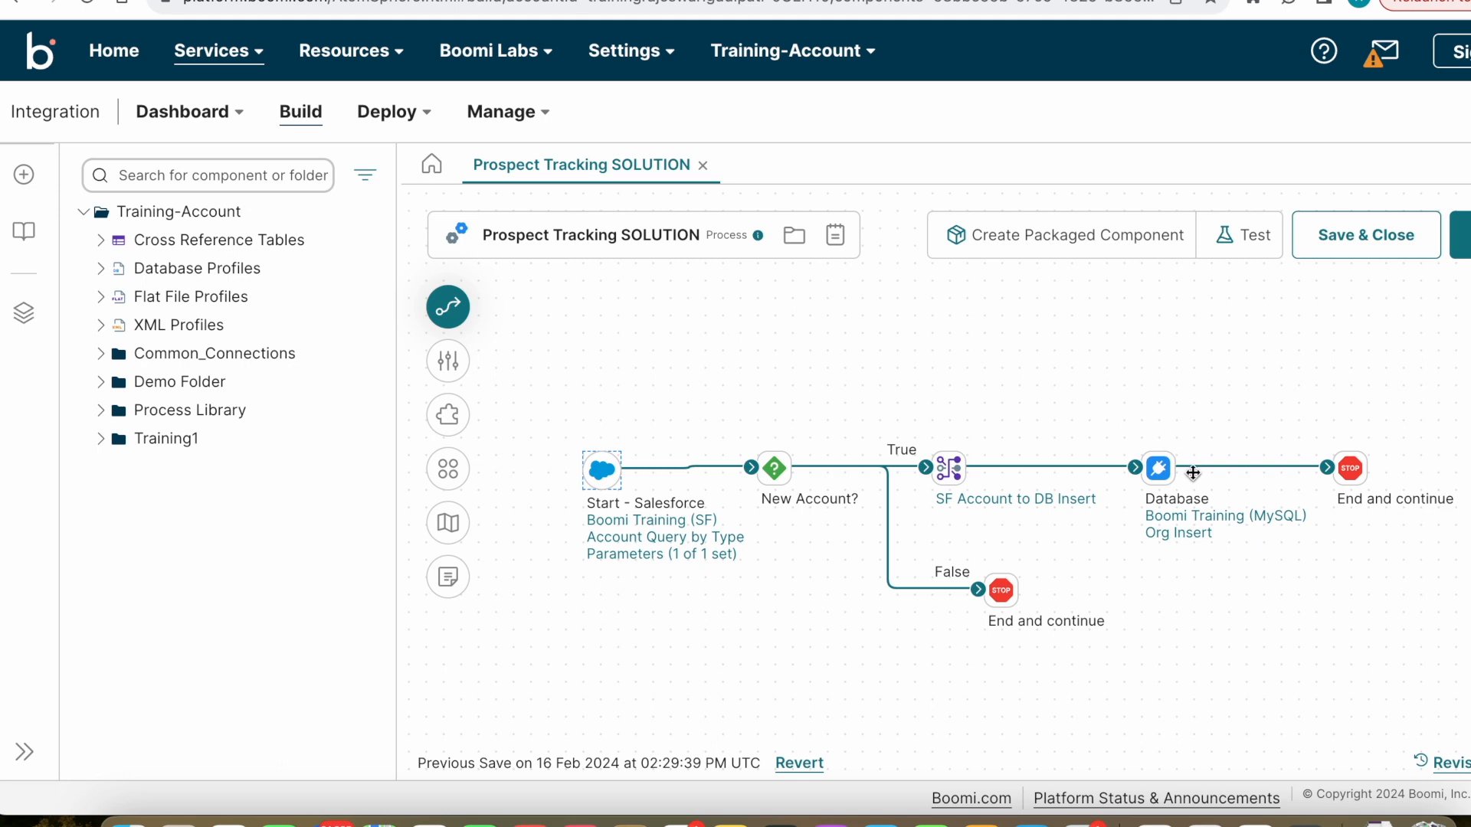
pyautogui.moveTo(949, 467)
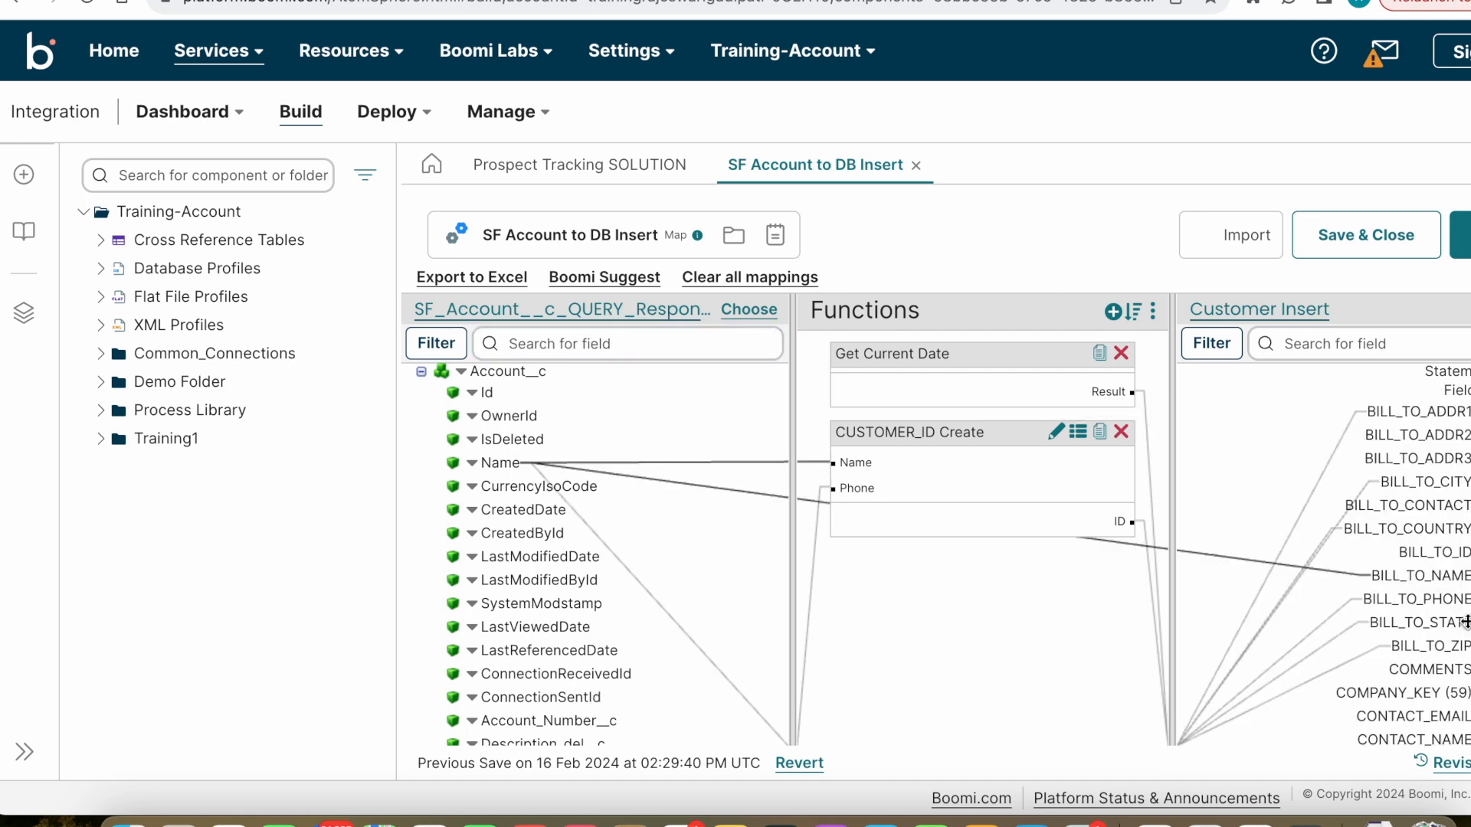
pyautogui.scroll(-5, 1464, 623)
pyautogui.scroll(-3, 1465, 623)
pyautogui.scroll(10, 1465, 622)
pyautogui.scroll(-3, 573, 576)
pyautogui.scroll(-5, 573, 576)
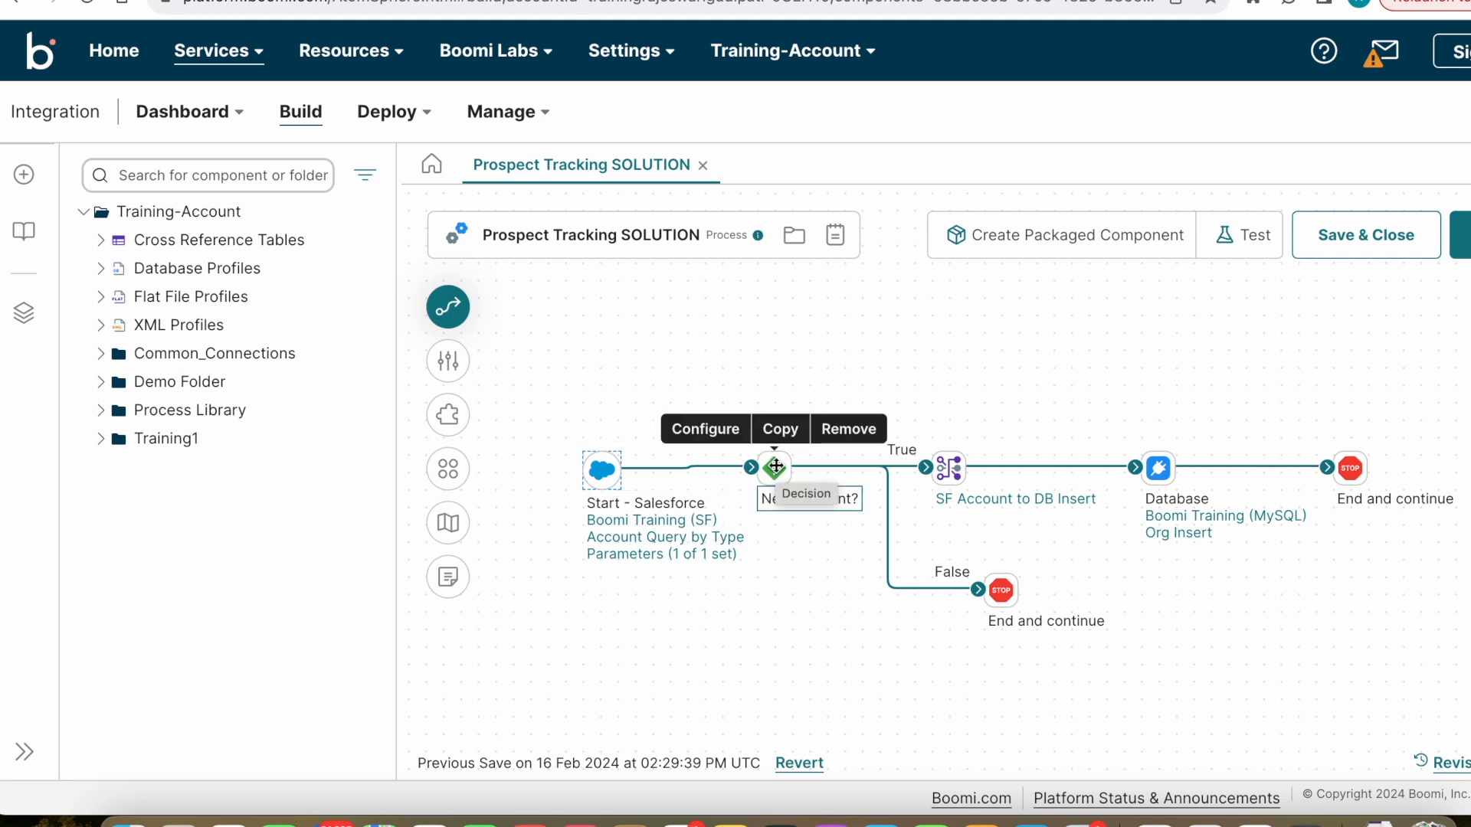
# Open the New Account? Decision shape and inspect its first value's definition, leaving it without changes.
pyautogui.doubleClick(774, 467)
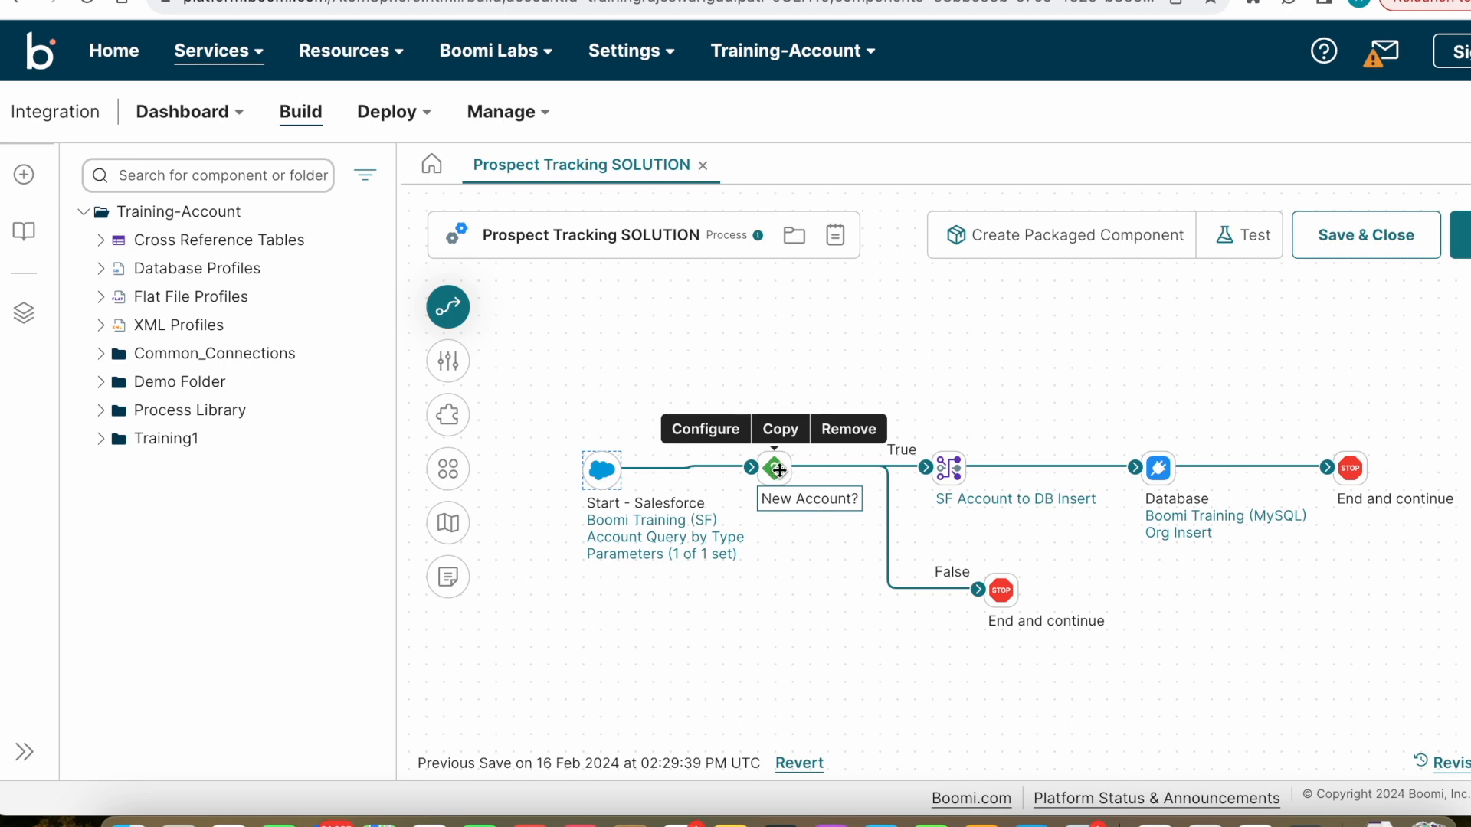
pyautogui.click(1015, 757)
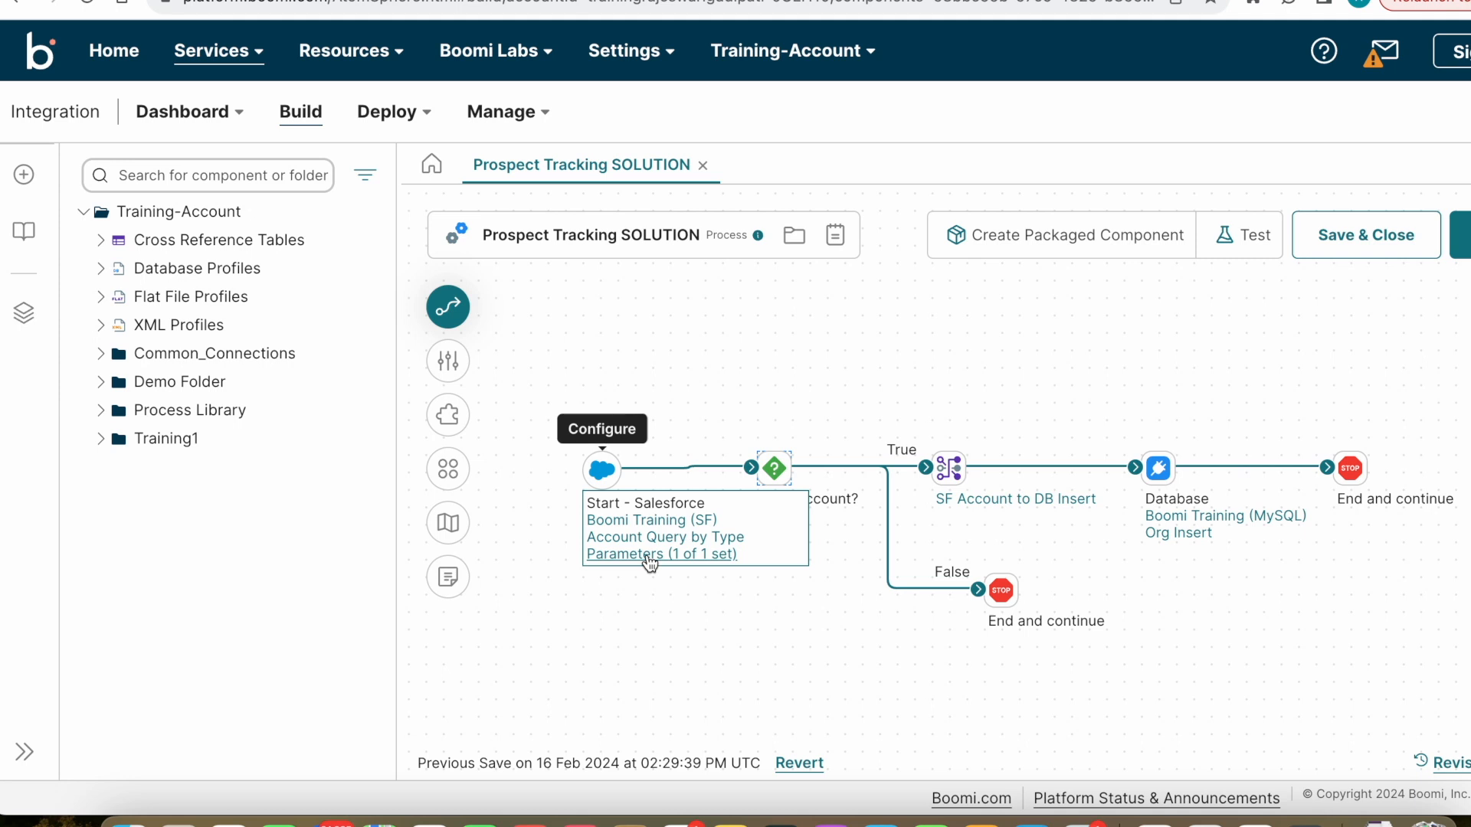
pyautogui.moveTo(1241, 533)
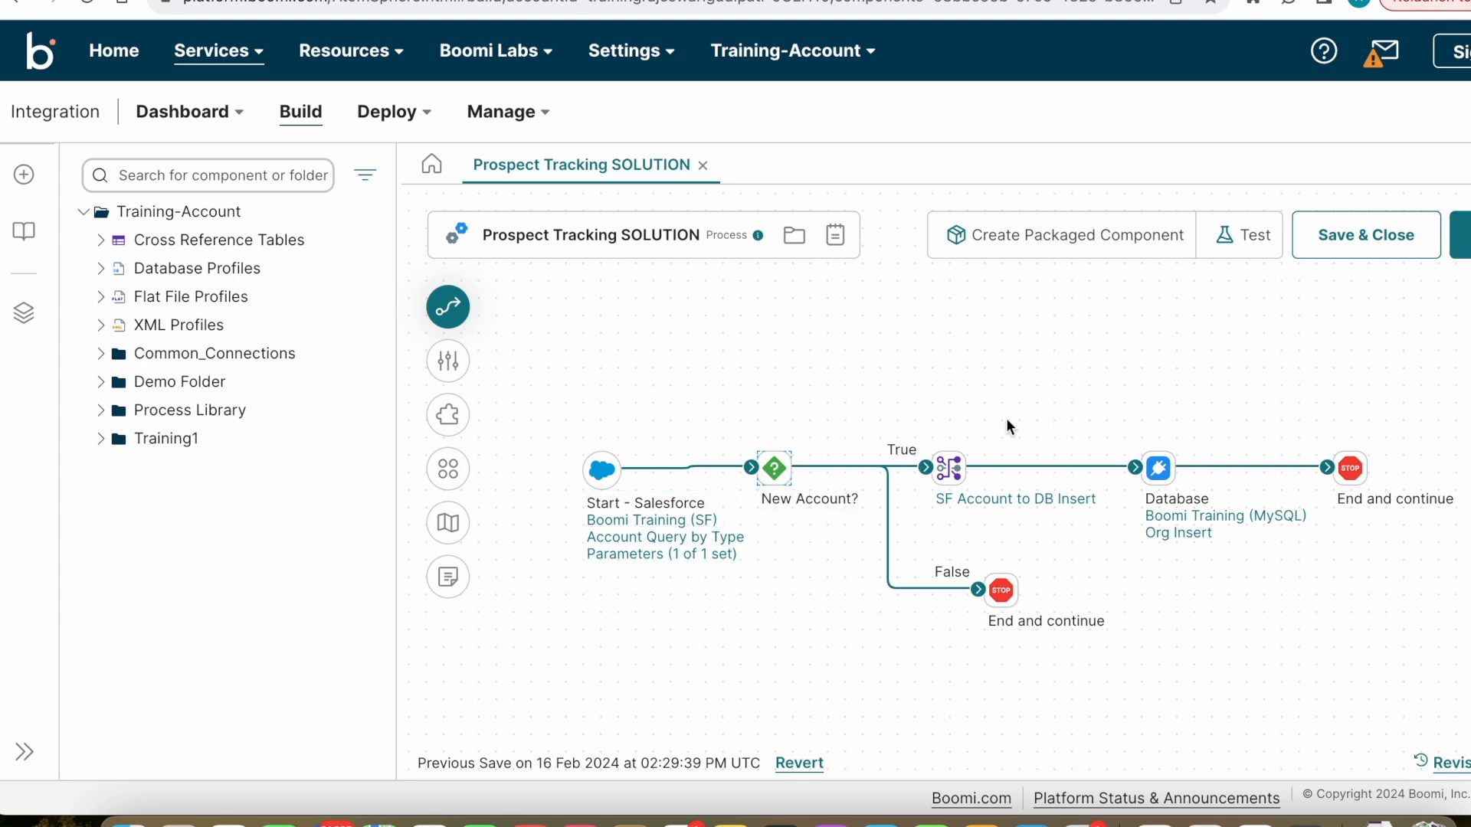
pyautogui.click(774, 467)
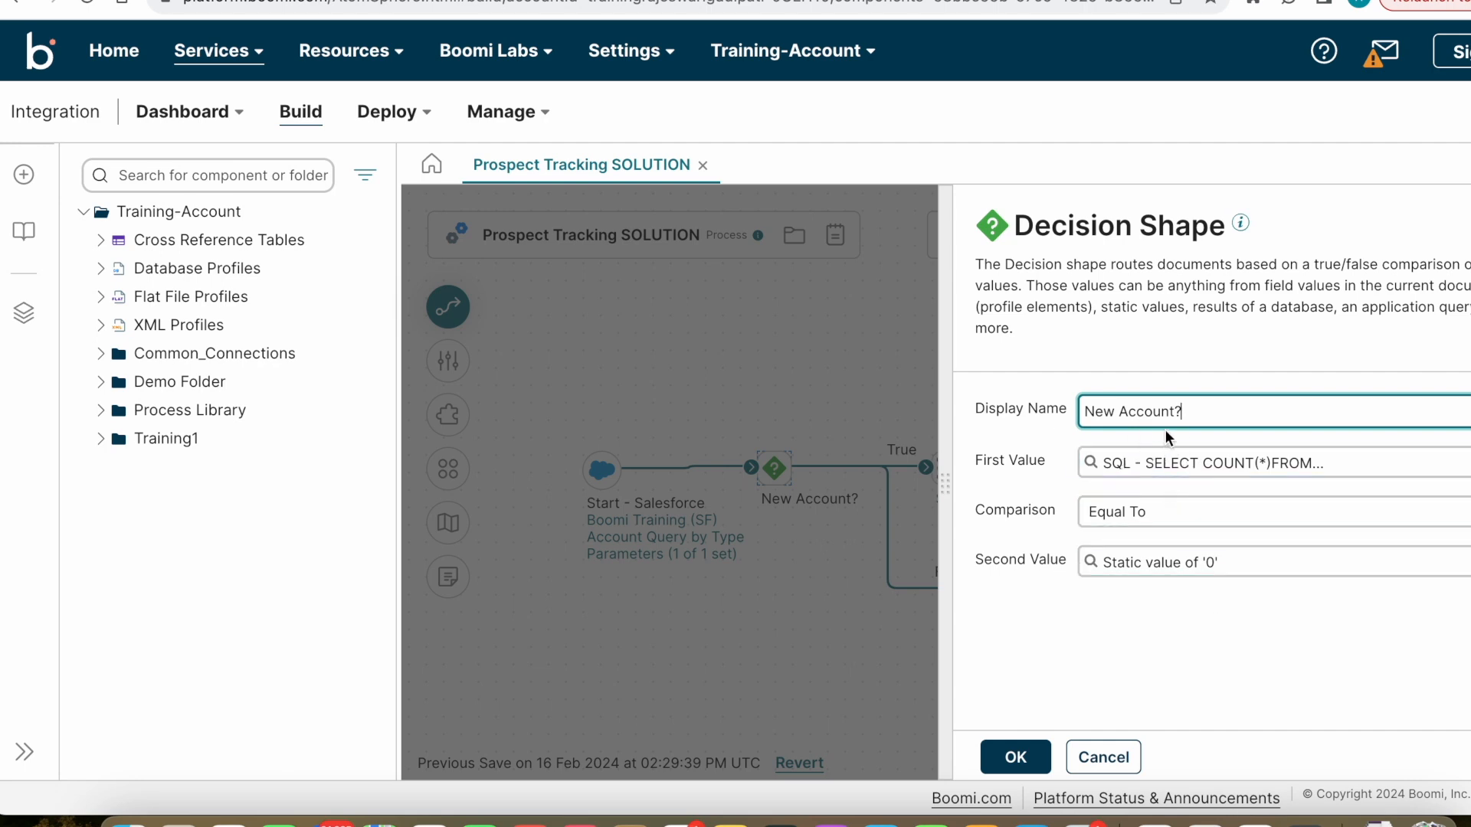
pyautogui.click(1222, 464)
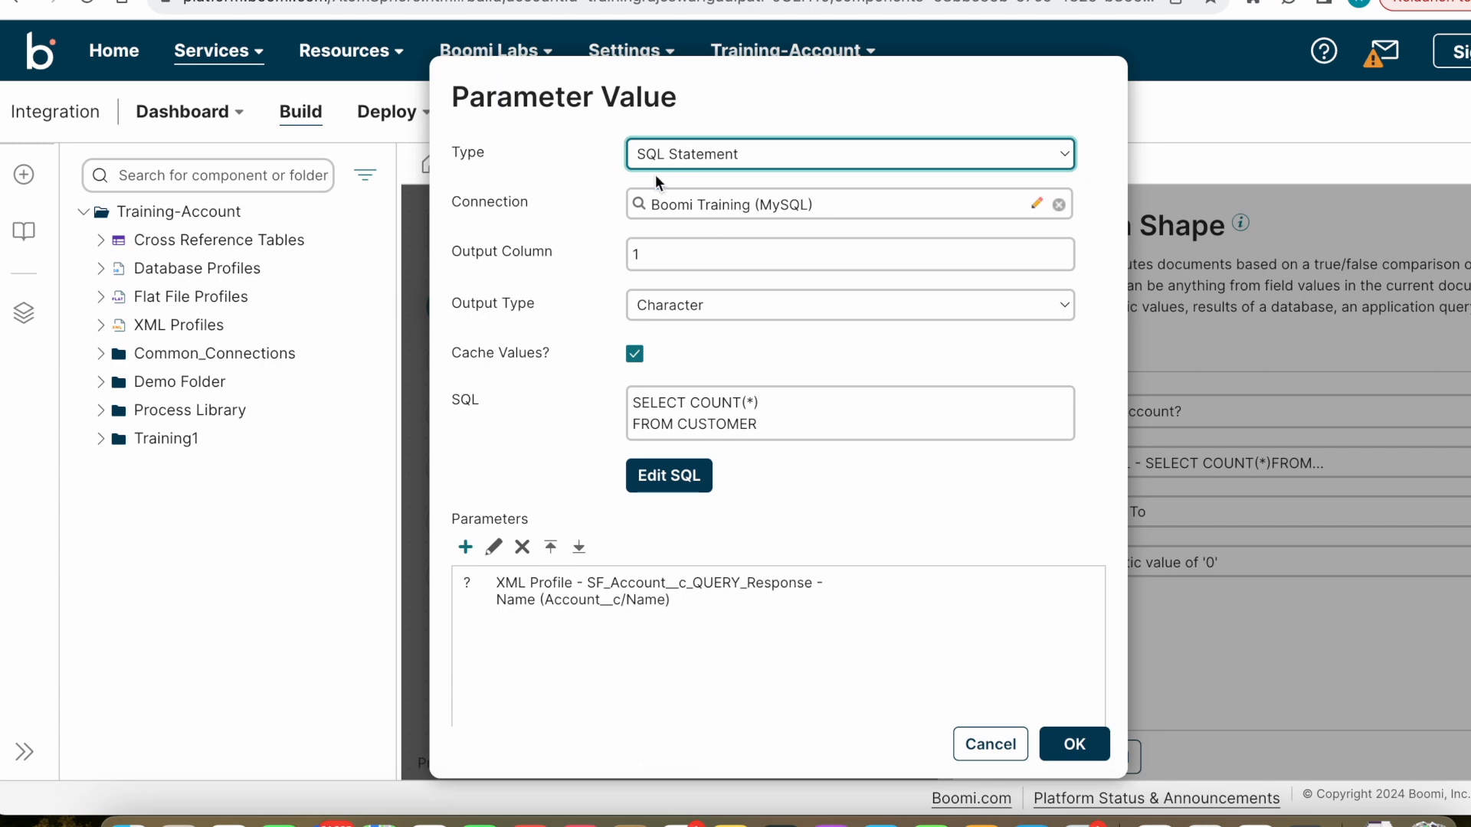
pyautogui.click(991, 744)
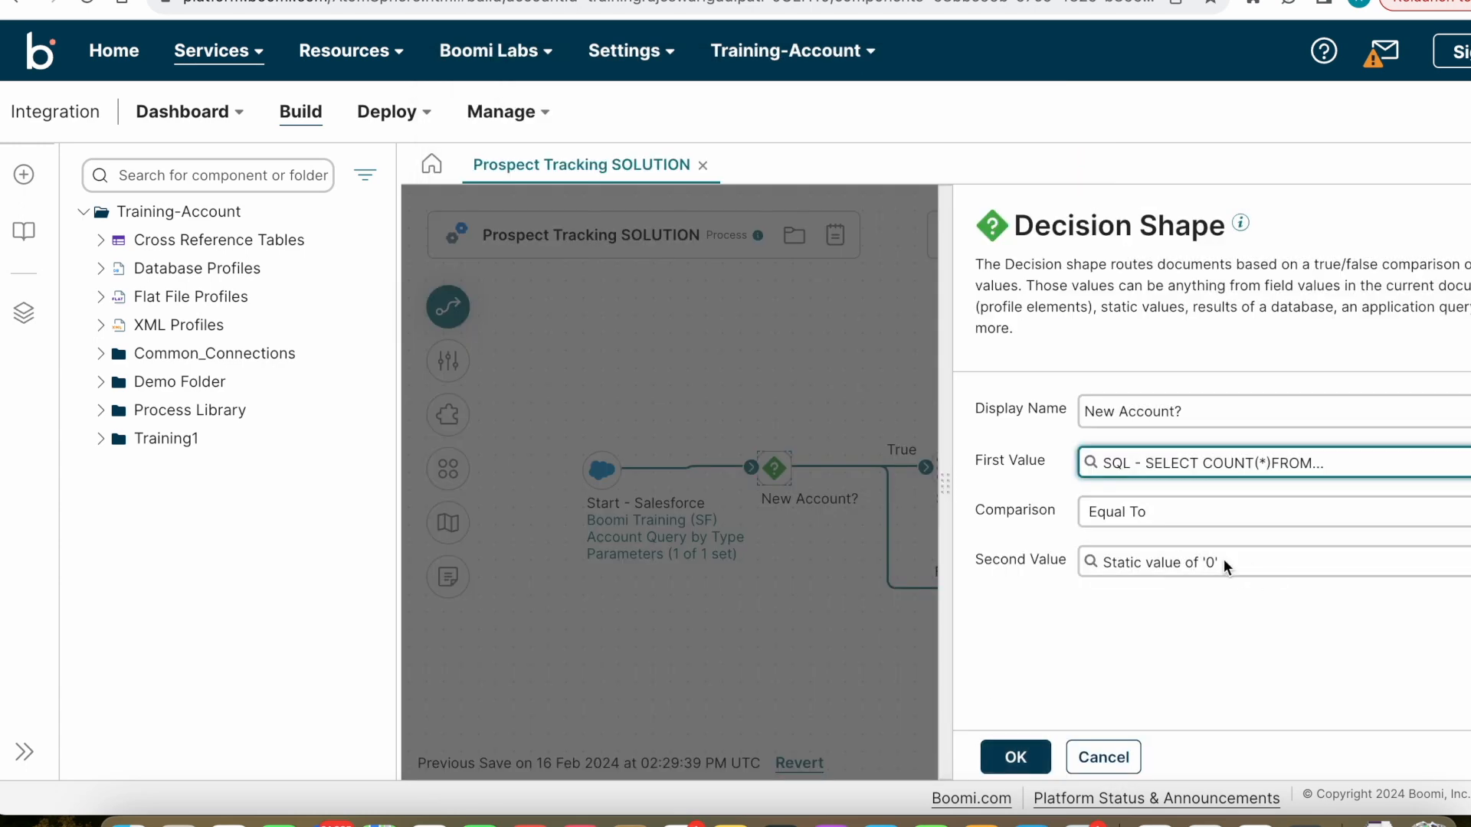
pyautogui.click(1379, 466)
pyautogui.click(1013, 749)
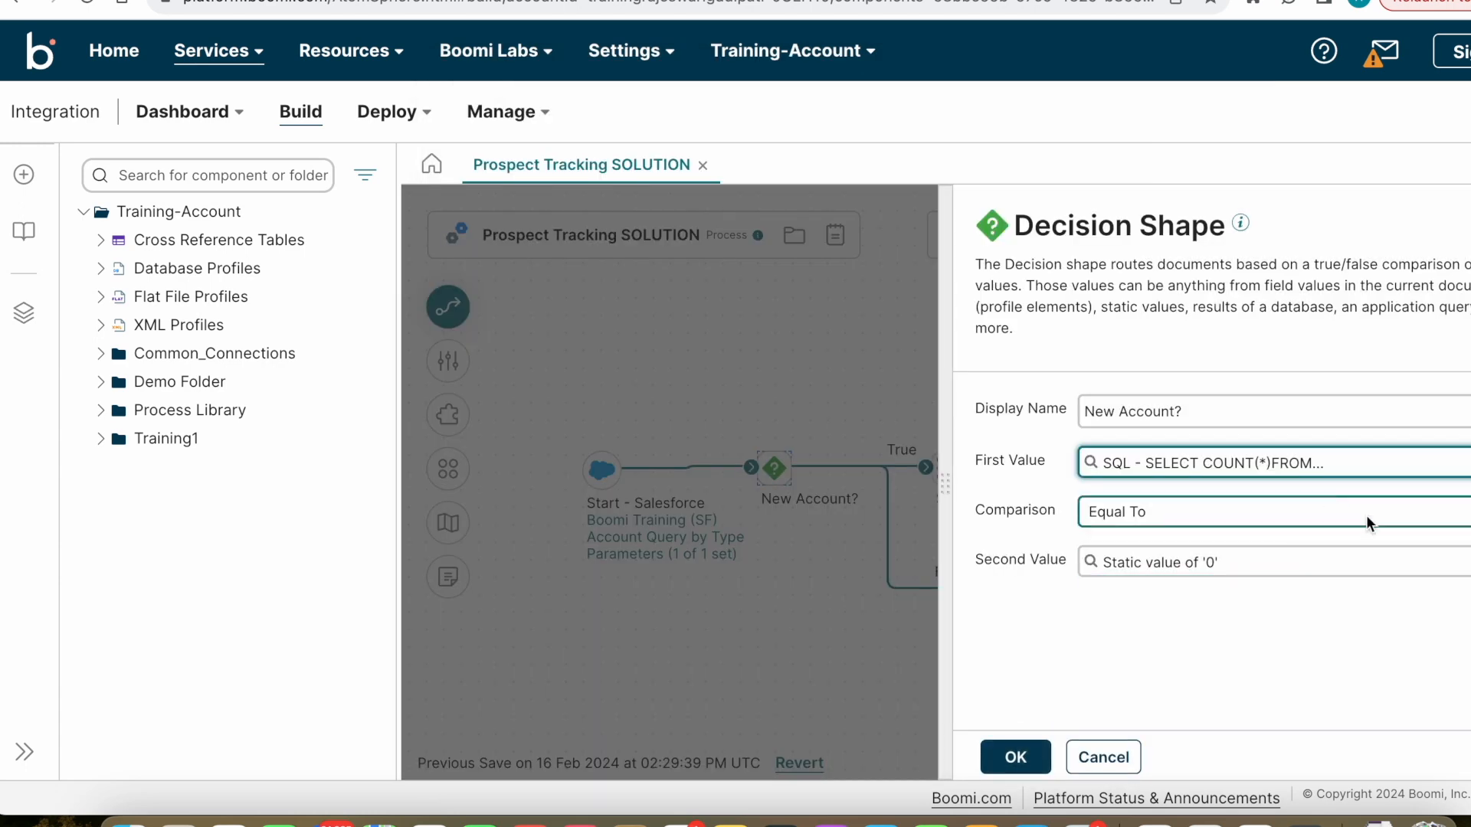
# Reopen the decision's first value and examine its type options, SQL statement on CUSTOMER and the Account__c Name parameter.
pyautogui.click(1357, 468)
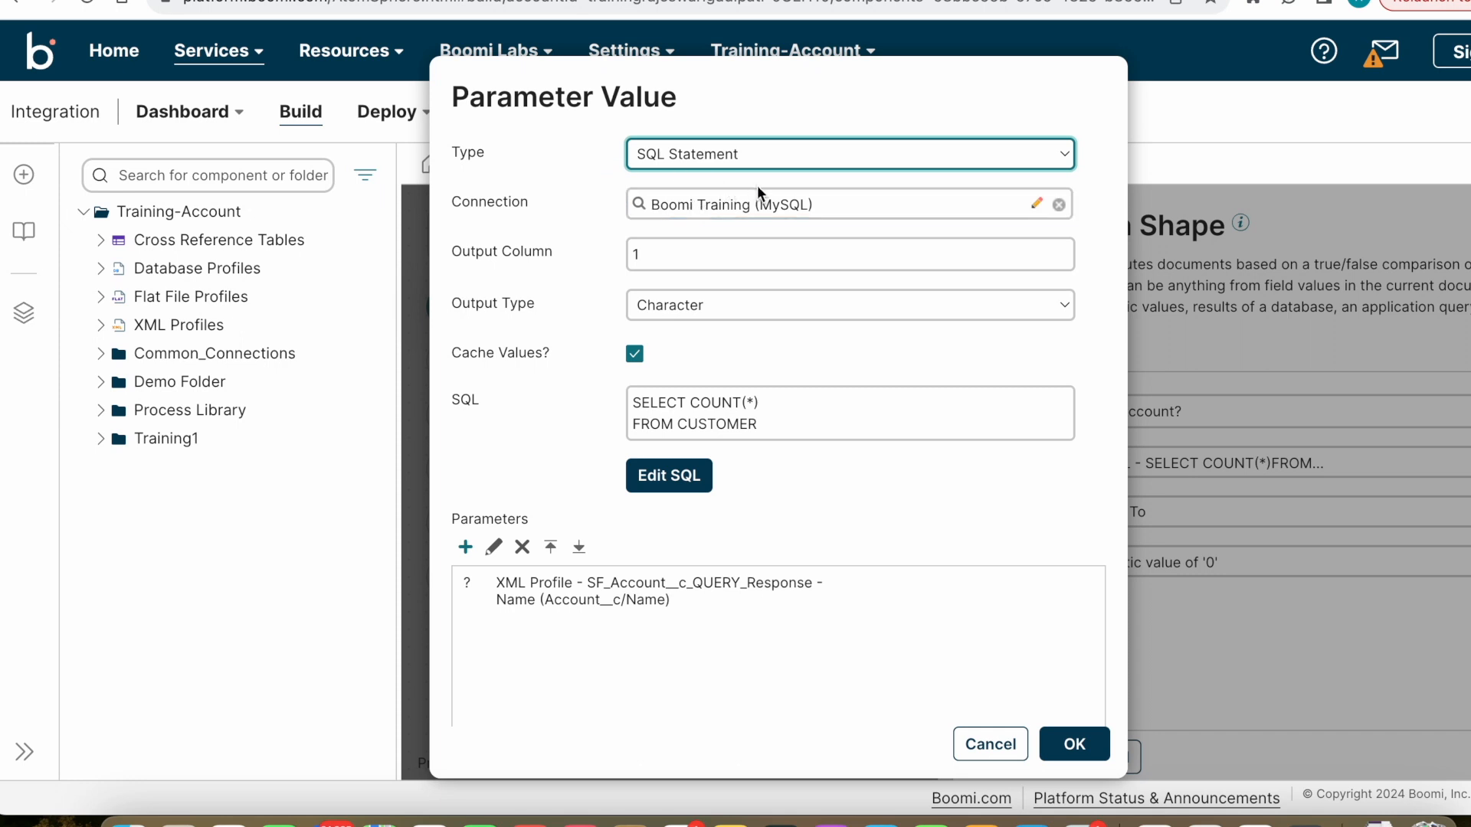
pyautogui.click(858, 153)
pyautogui.click(694, 154)
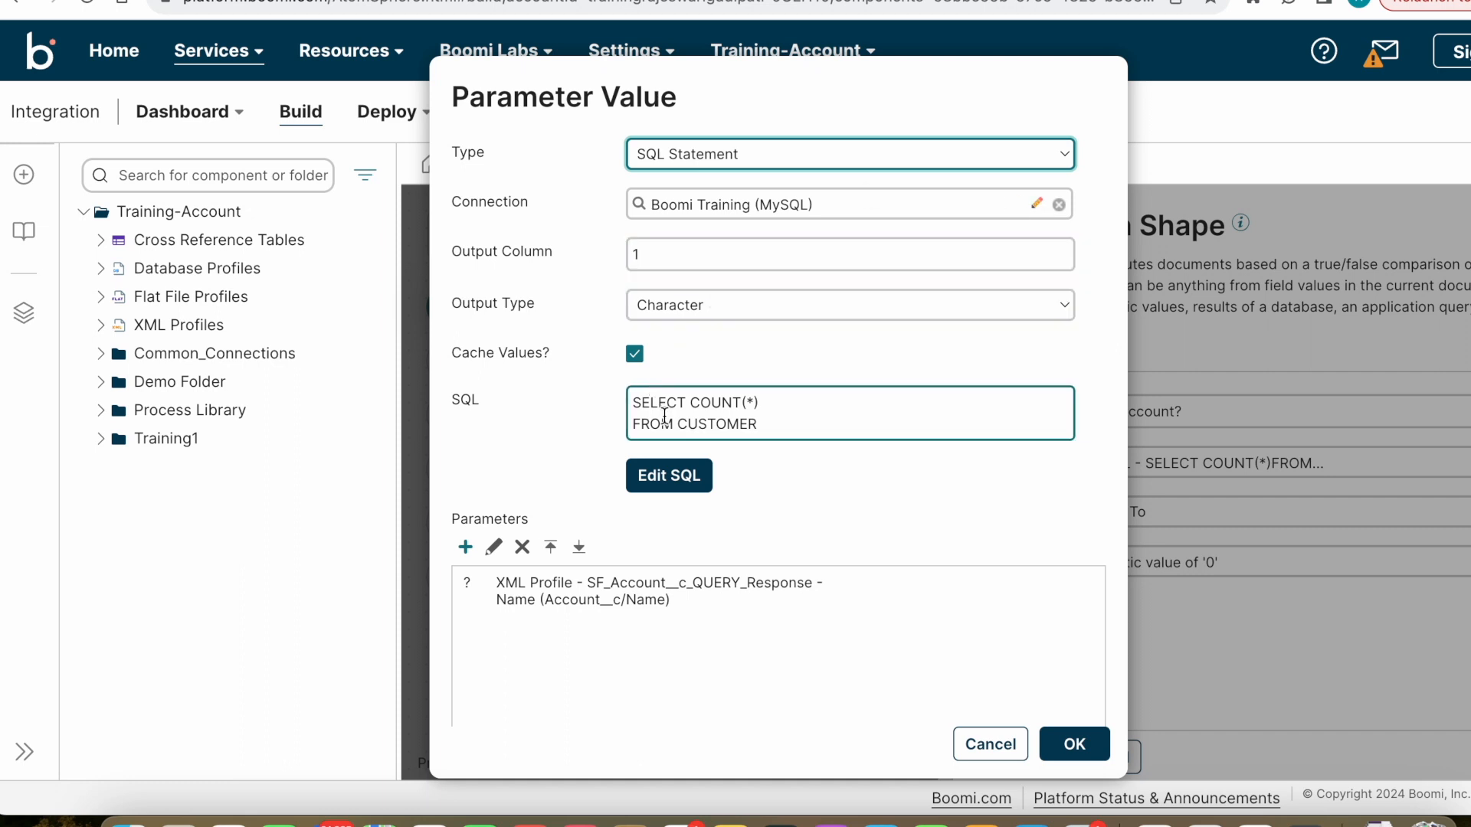
pyautogui.moveTo(784, 428); pyautogui.dragTo(625, 392)
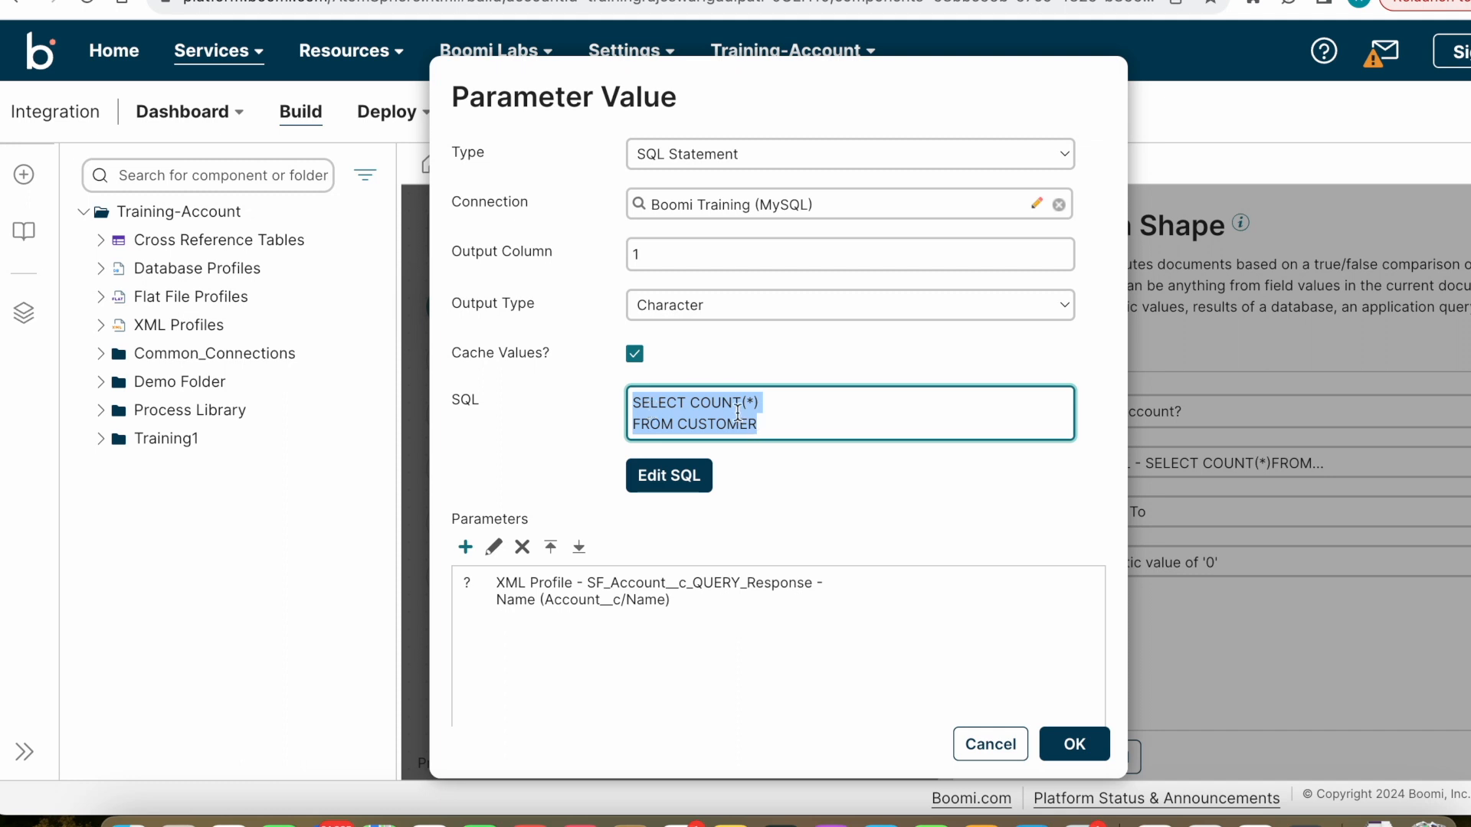
pyautogui.click(509, 600)
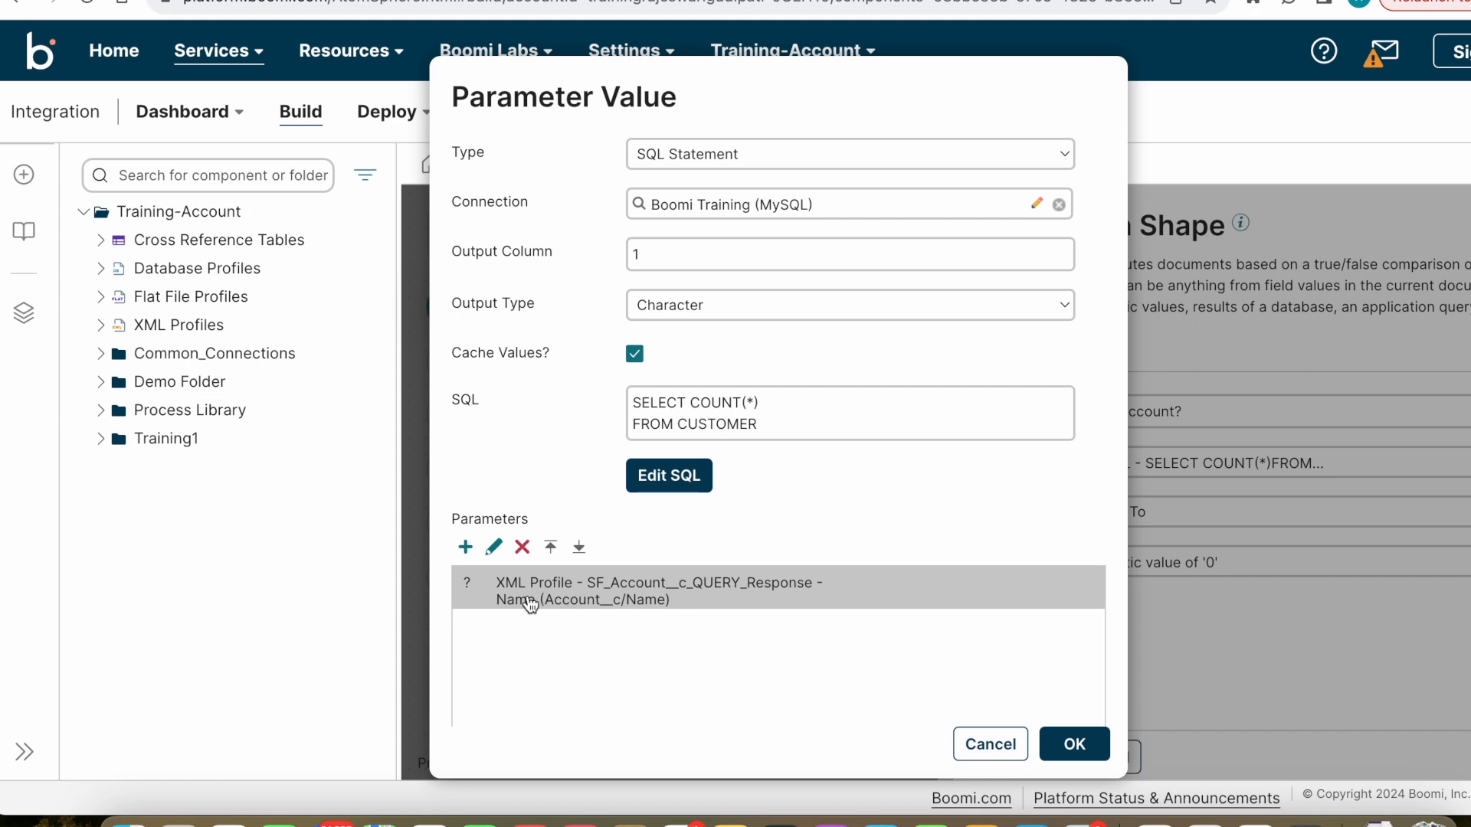
pyautogui.click(738, 412)
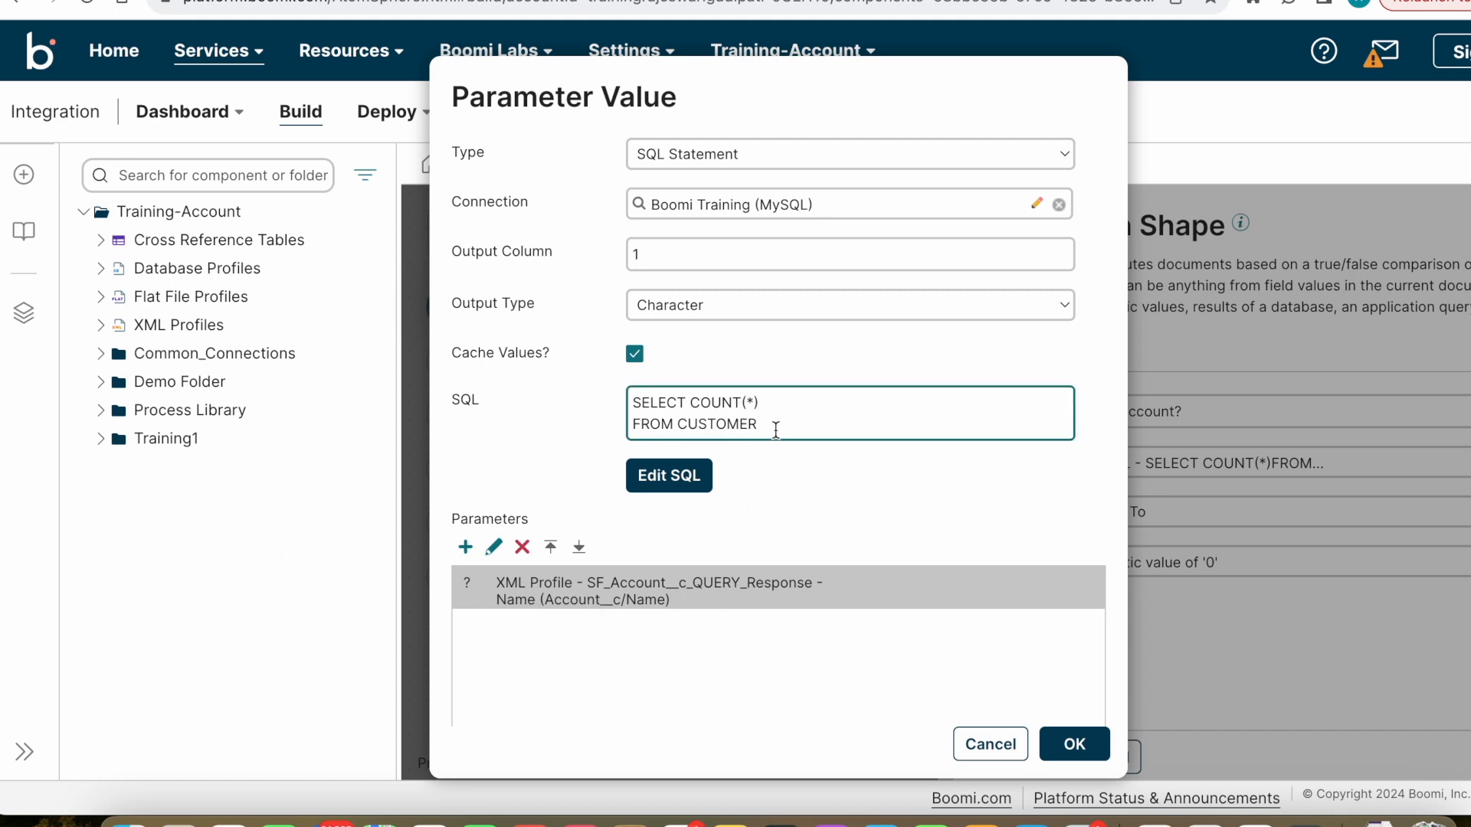
pyautogui.moveTo(783, 427); pyautogui.dragTo(619, 389)
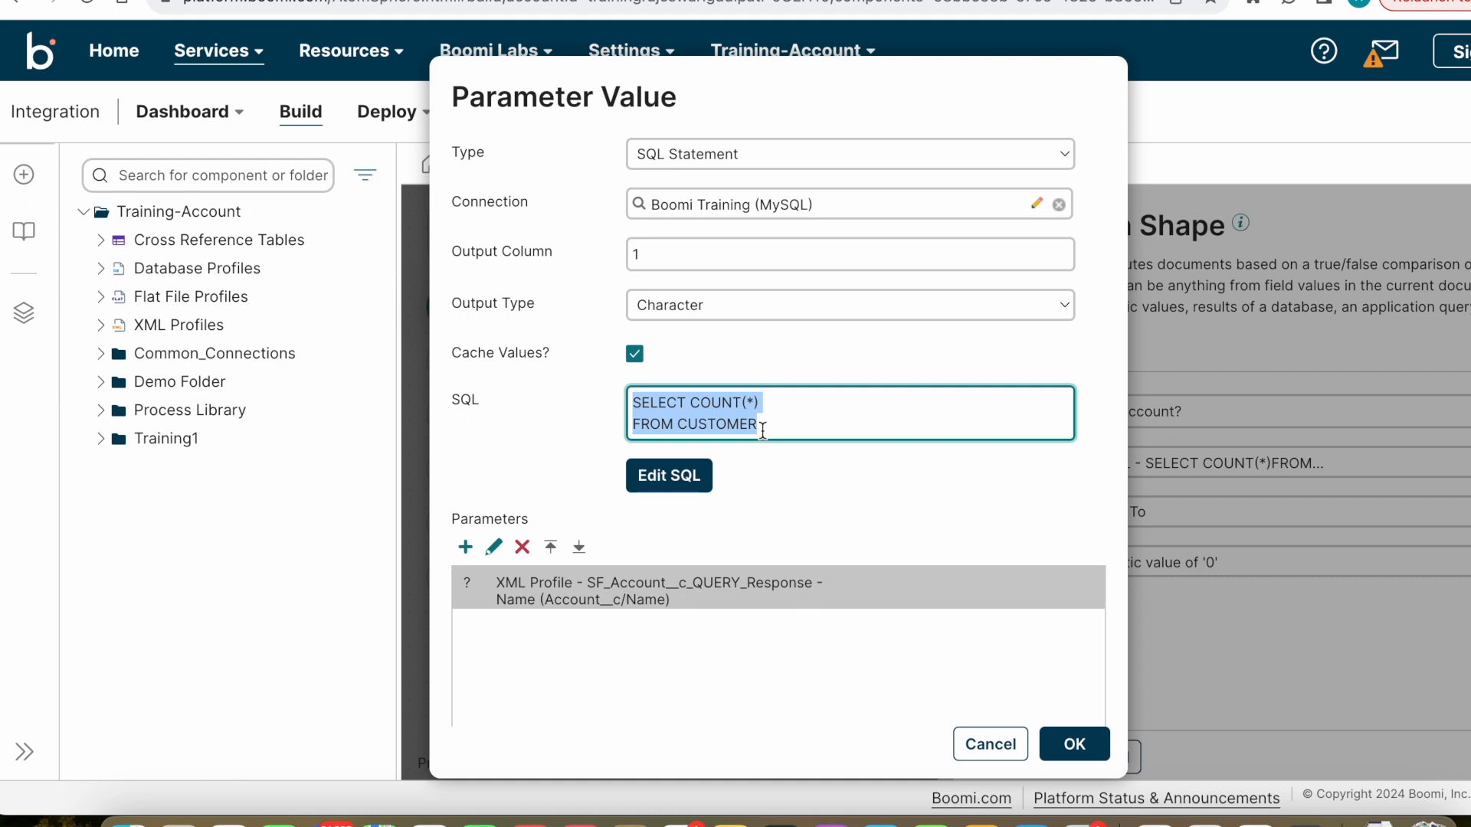
pyautogui.click(791, 430)
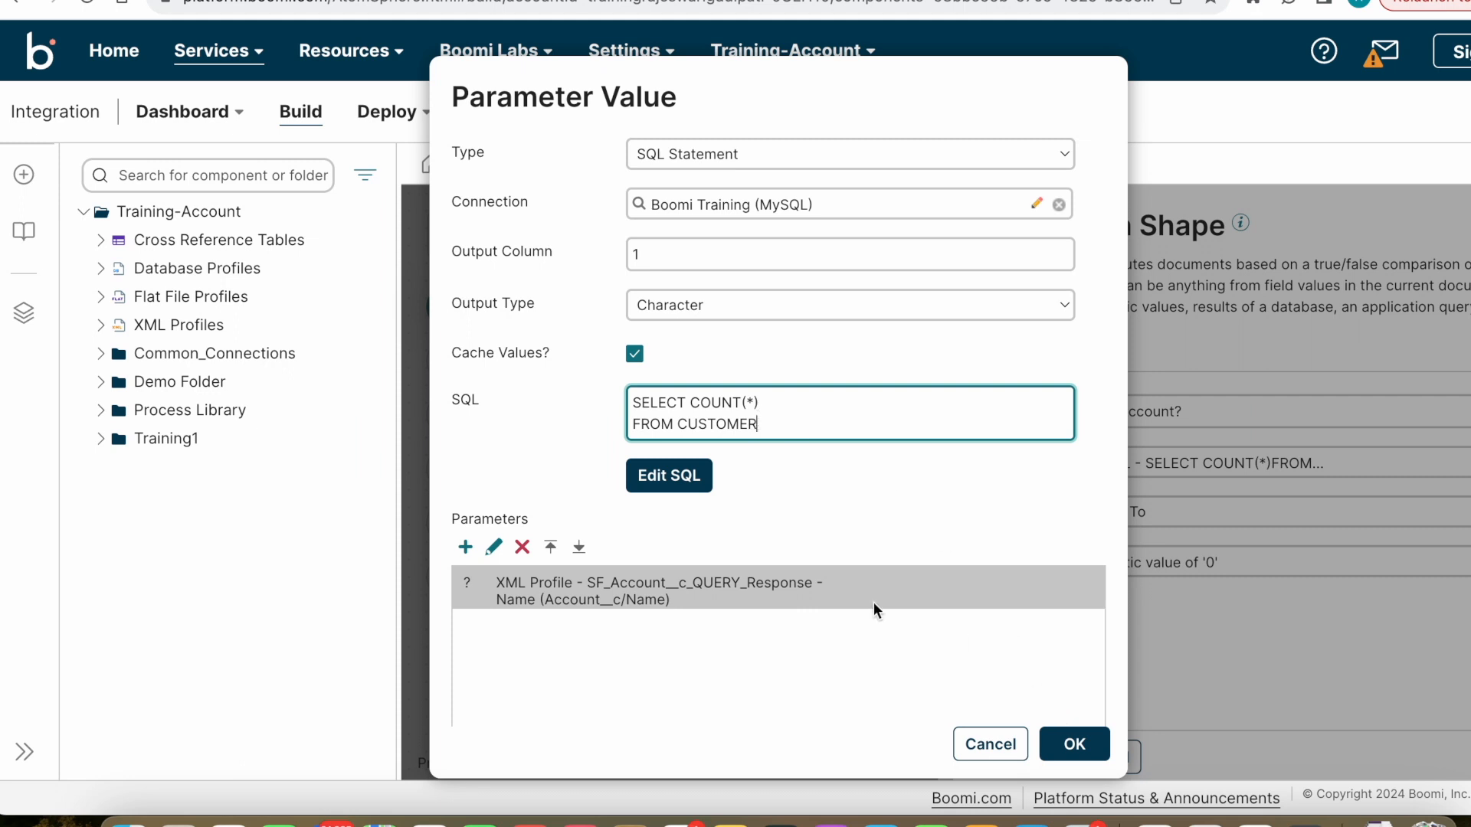
# Review the first value's SQL count statement on CUSTOMER, and leave the New Account? decision without changes.
pyautogui.moveTo(755, 427); pyautogui.dragTo(607, 387)
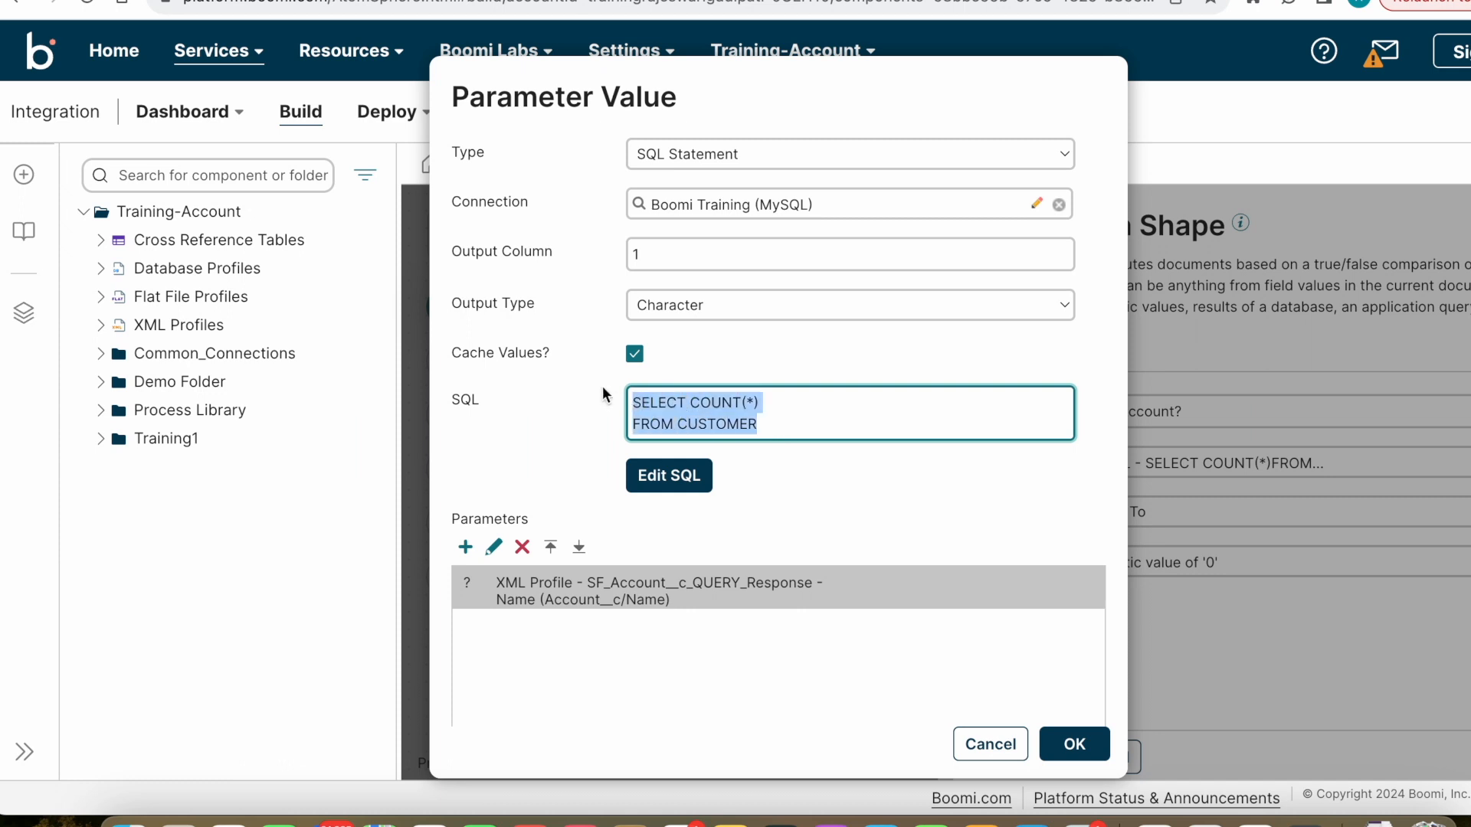
pyautogui.click(1074, 745)
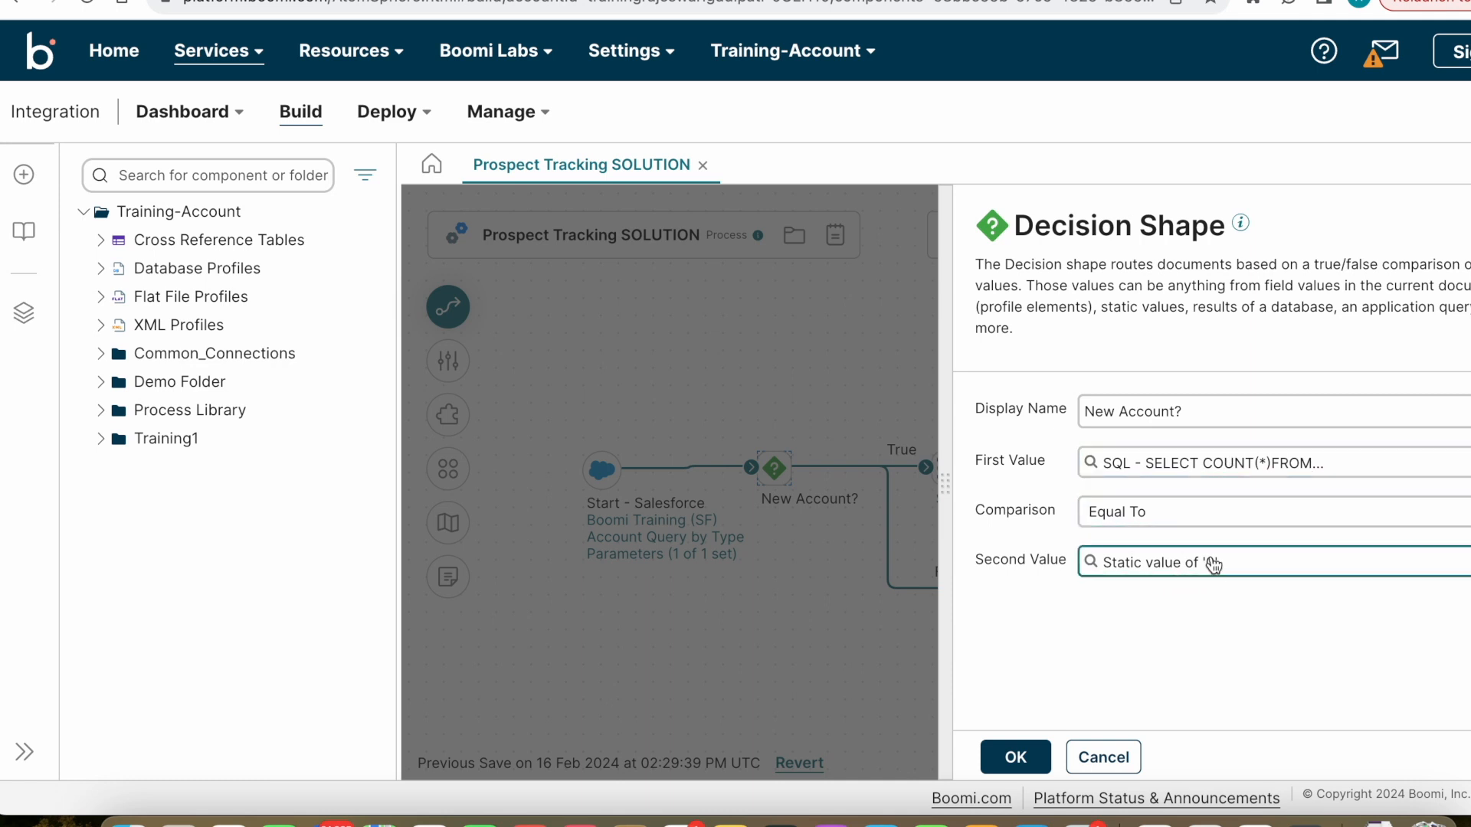
pyautogui.click(1098, 755)
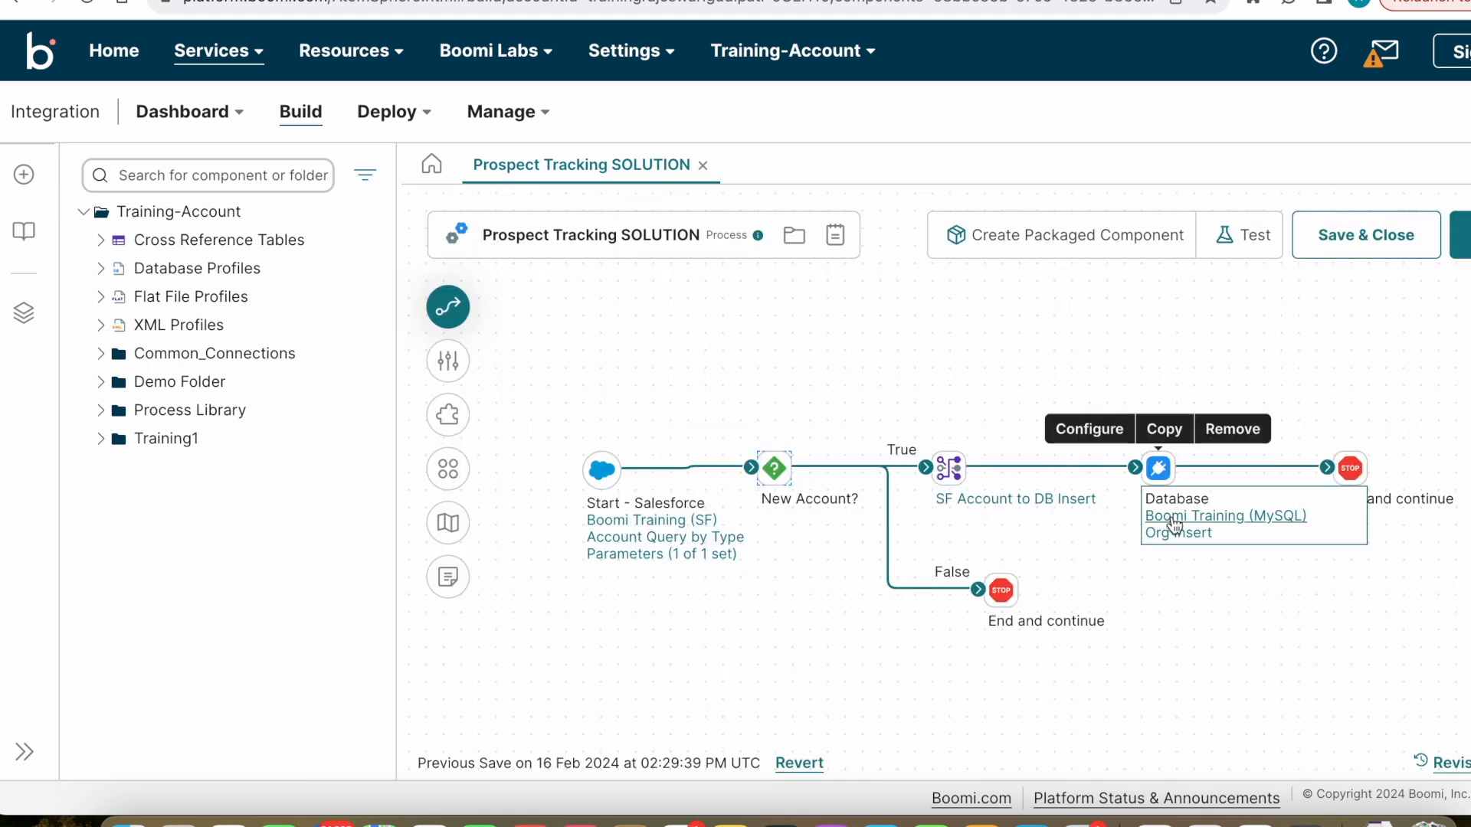
pyautogui.moveTo(805, 508)
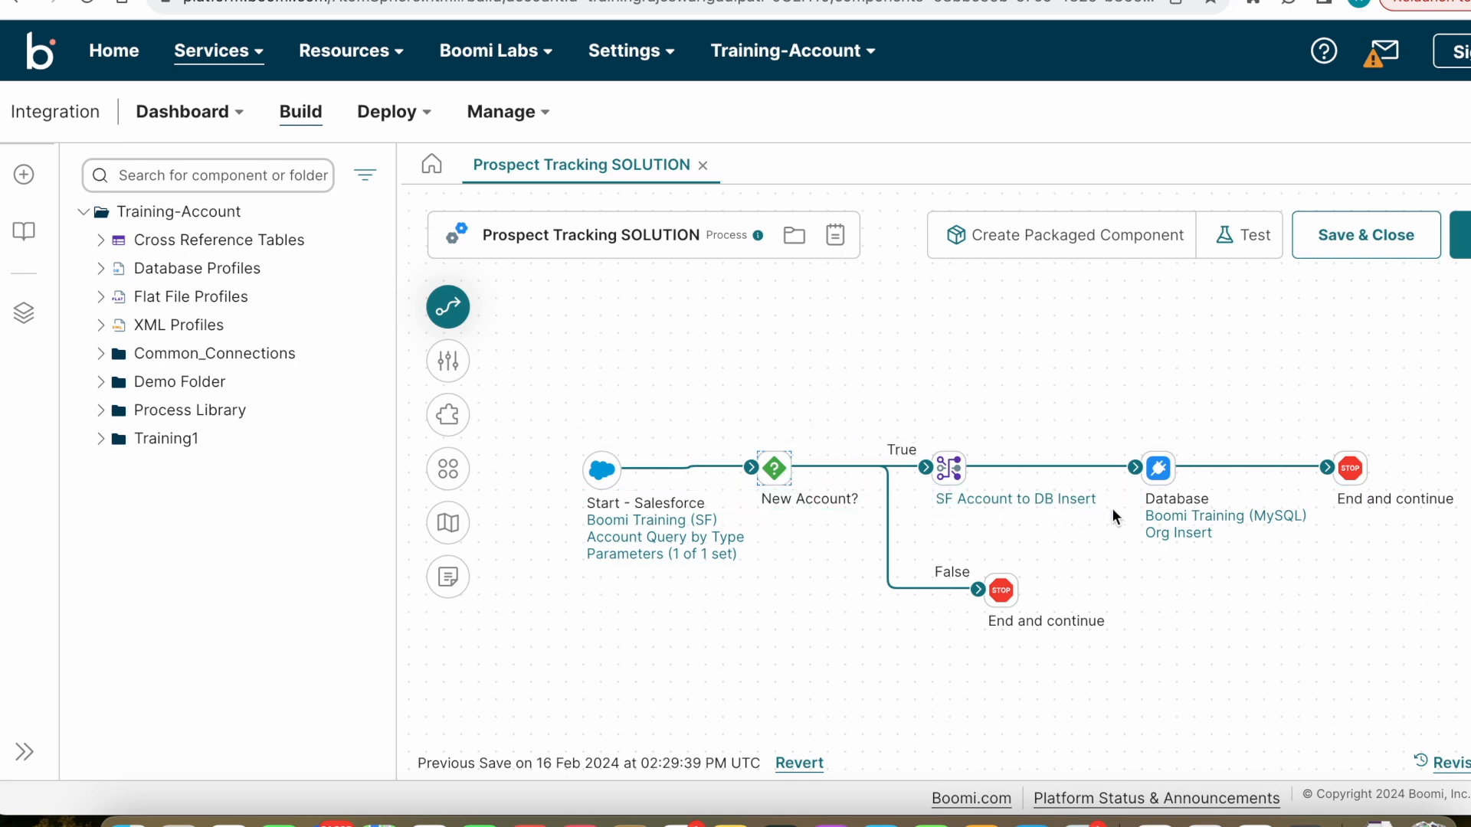
pyautogui.moveTo(1024, 640)
# Open the Boomi Training (MySQL) connection of the Database shape and look through its connection settings.
pyautogui.moveTo(1224, 528)
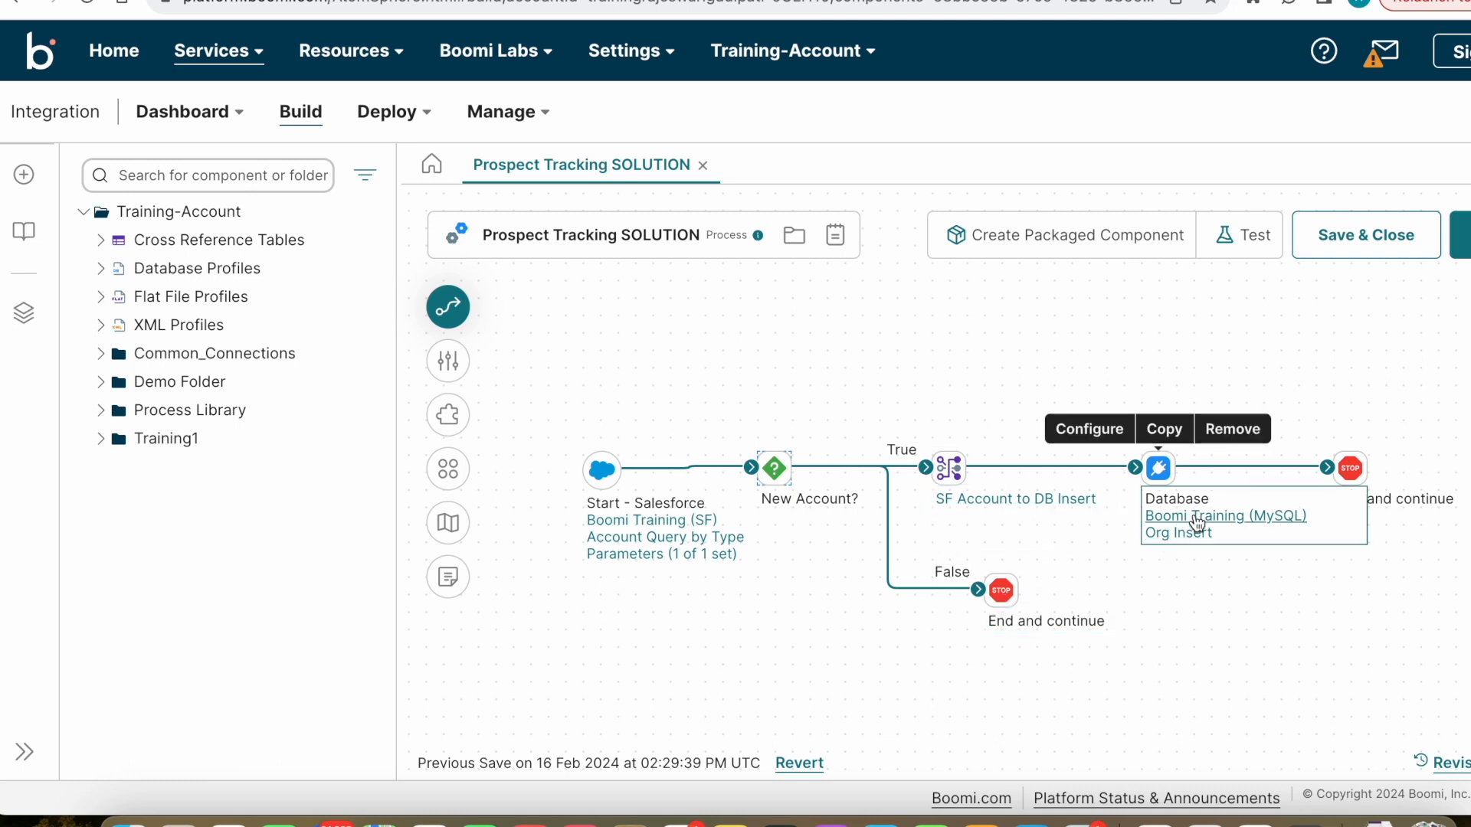
pyautogui.click(1257, 519)
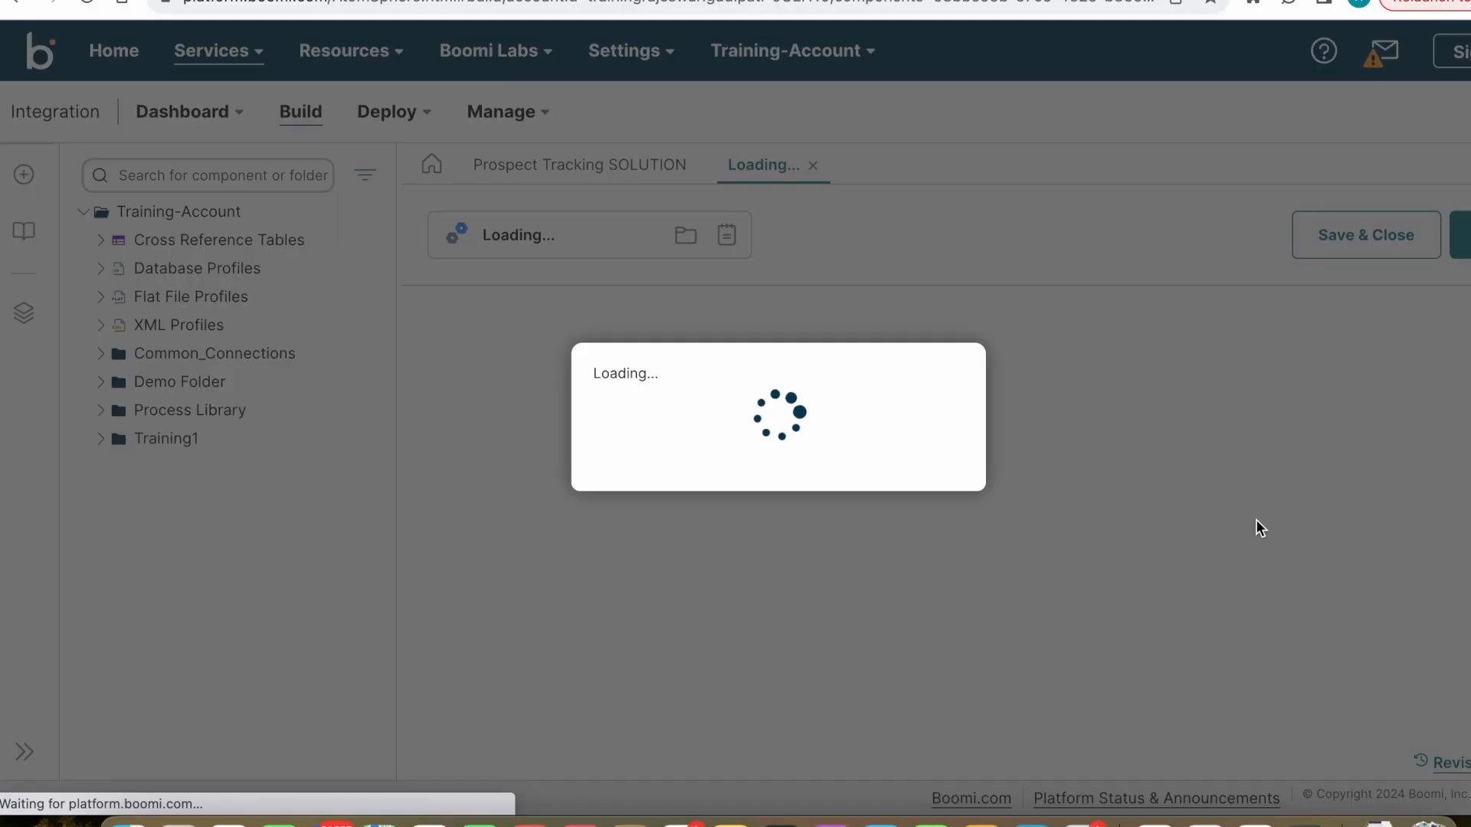
pyautogui.scroll(-3, 1000, 446)
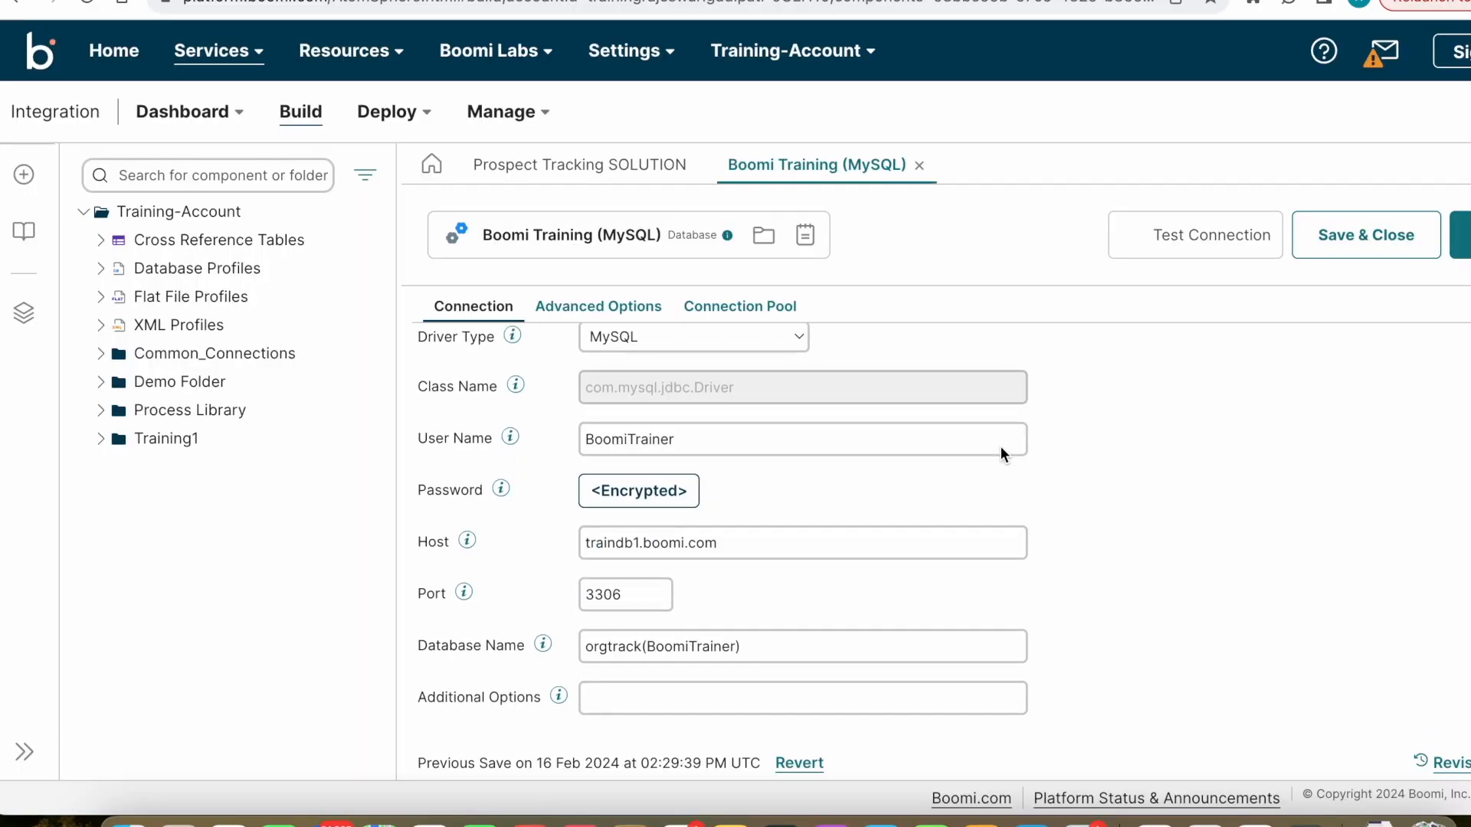
pyautogui.scroll(3, 999, 444)
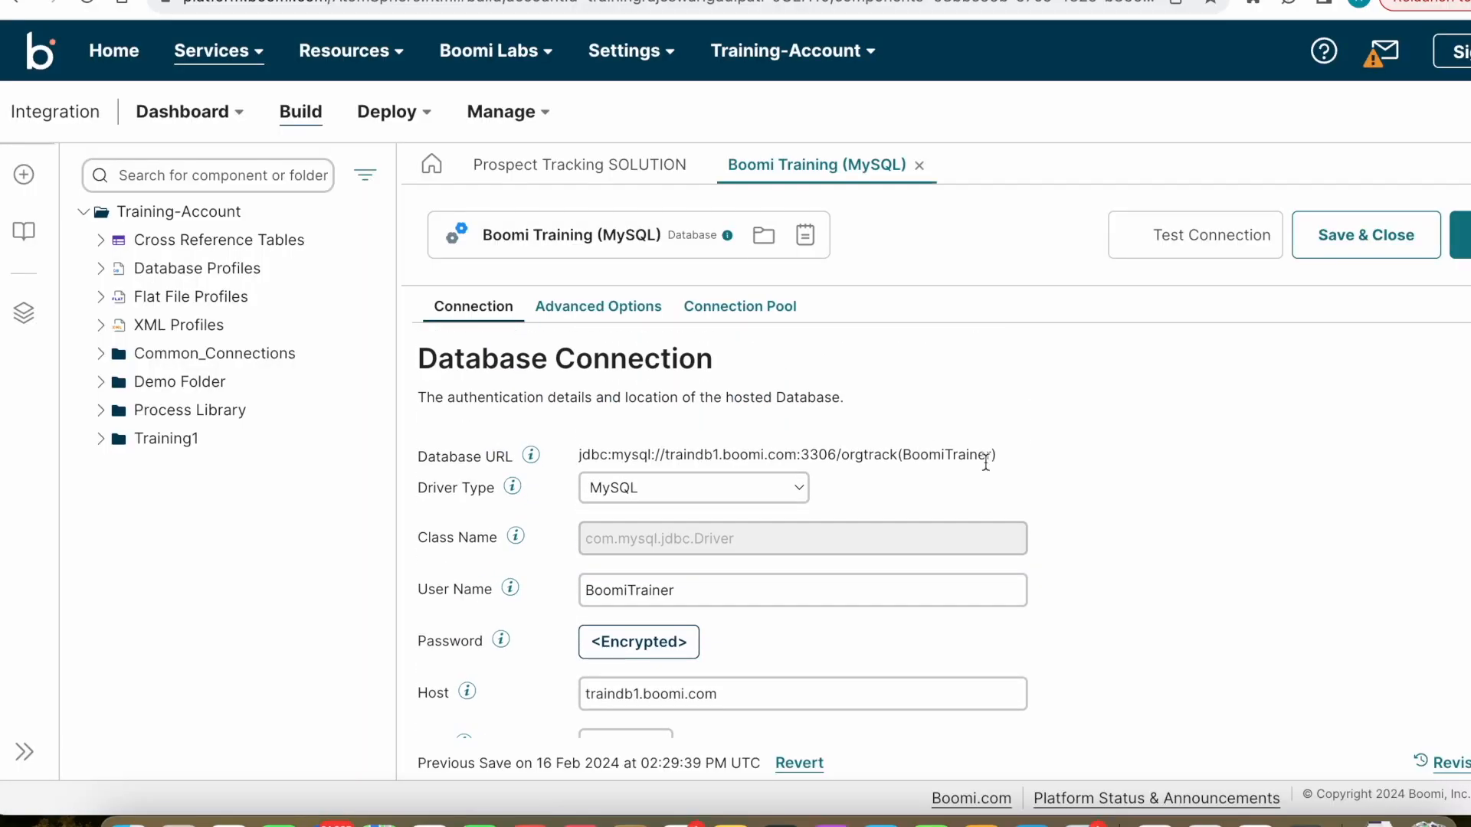
pyautogui.scroll(-2, 613, 406)
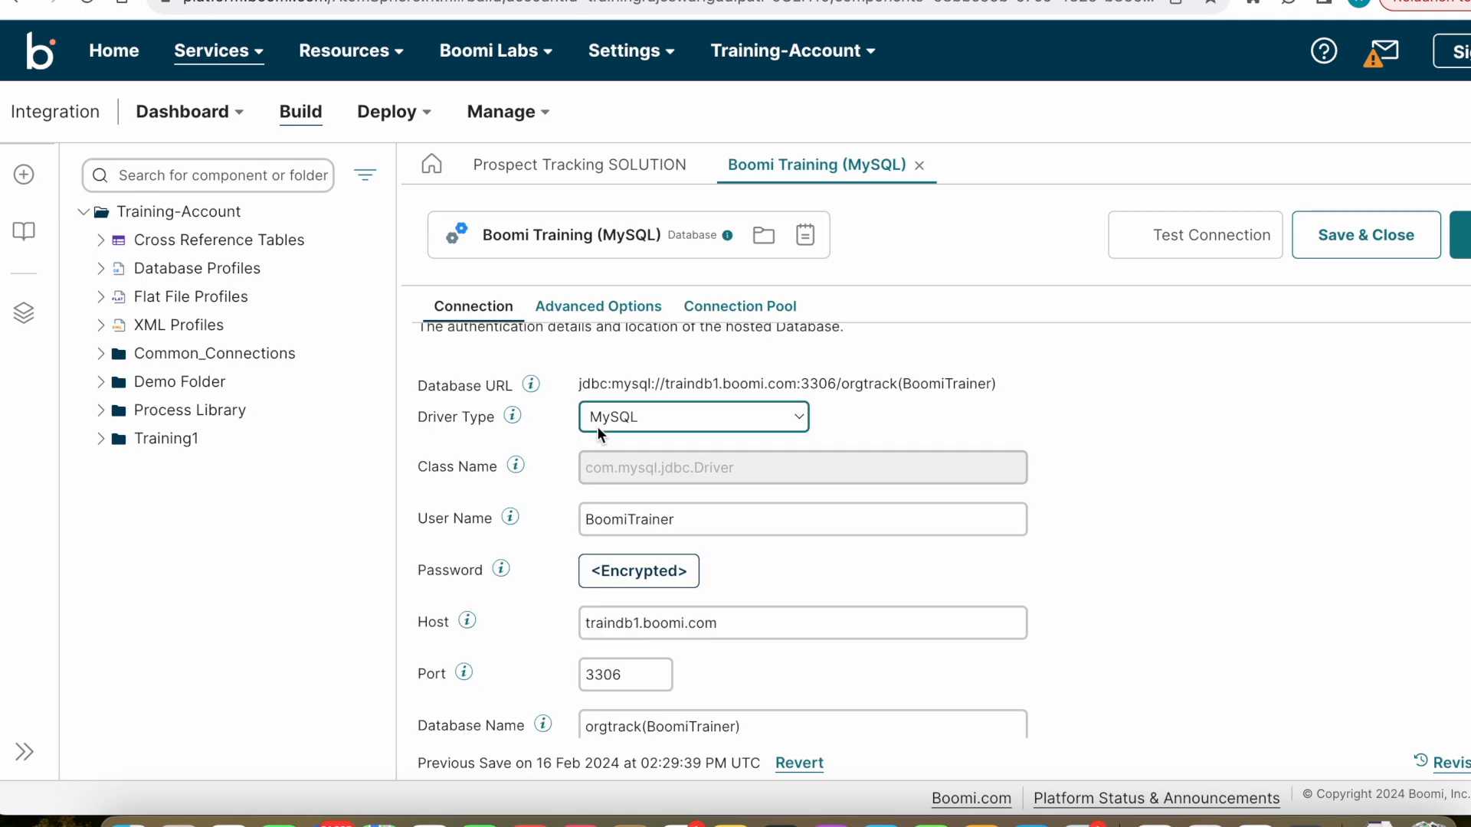
pyautogui.scroll(1, 893, 442)
pyautogui.scroll(-3, 894, 452)
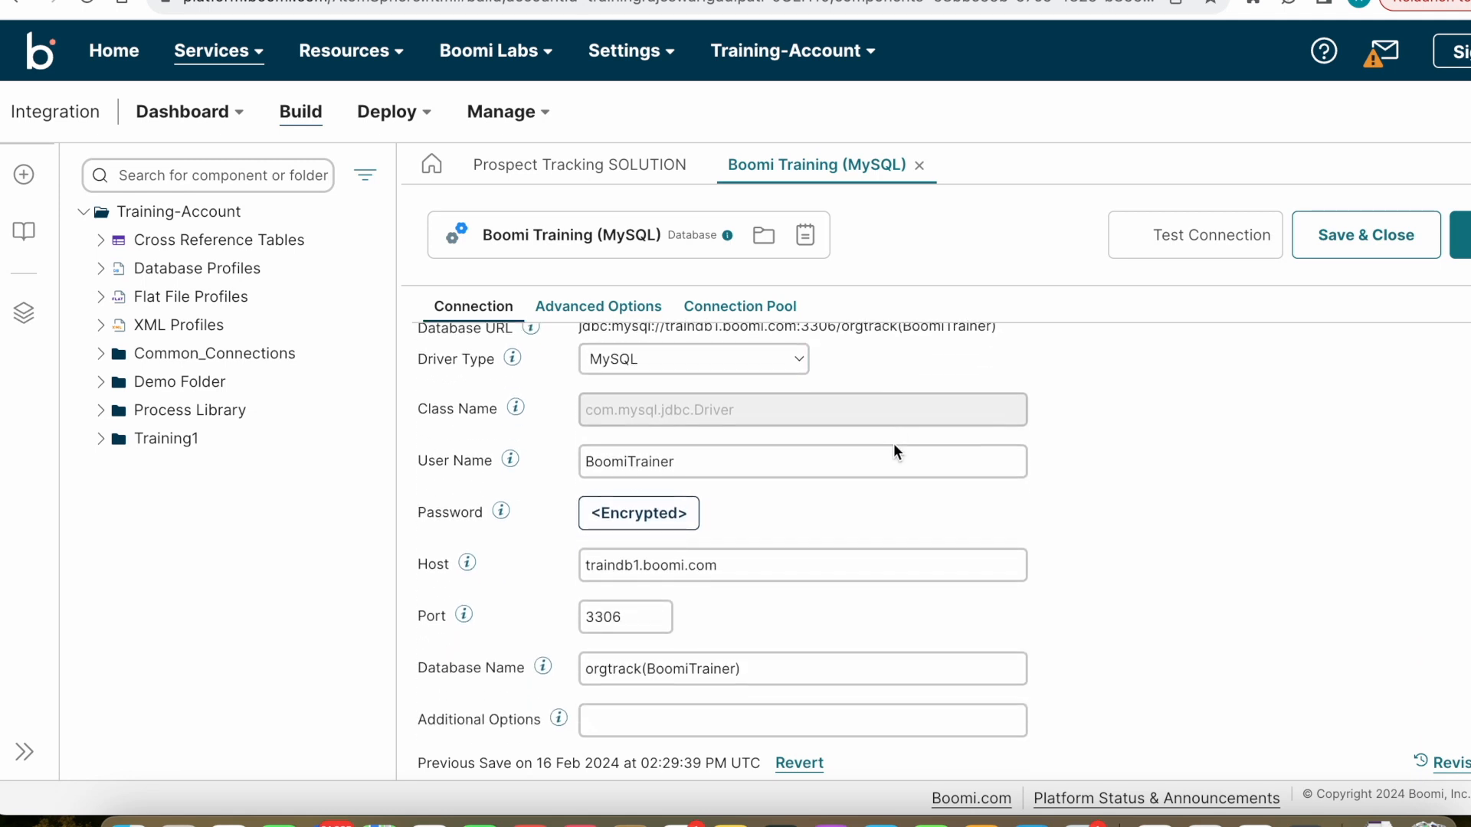
pyautogui.scroll(2, 1042, 458)
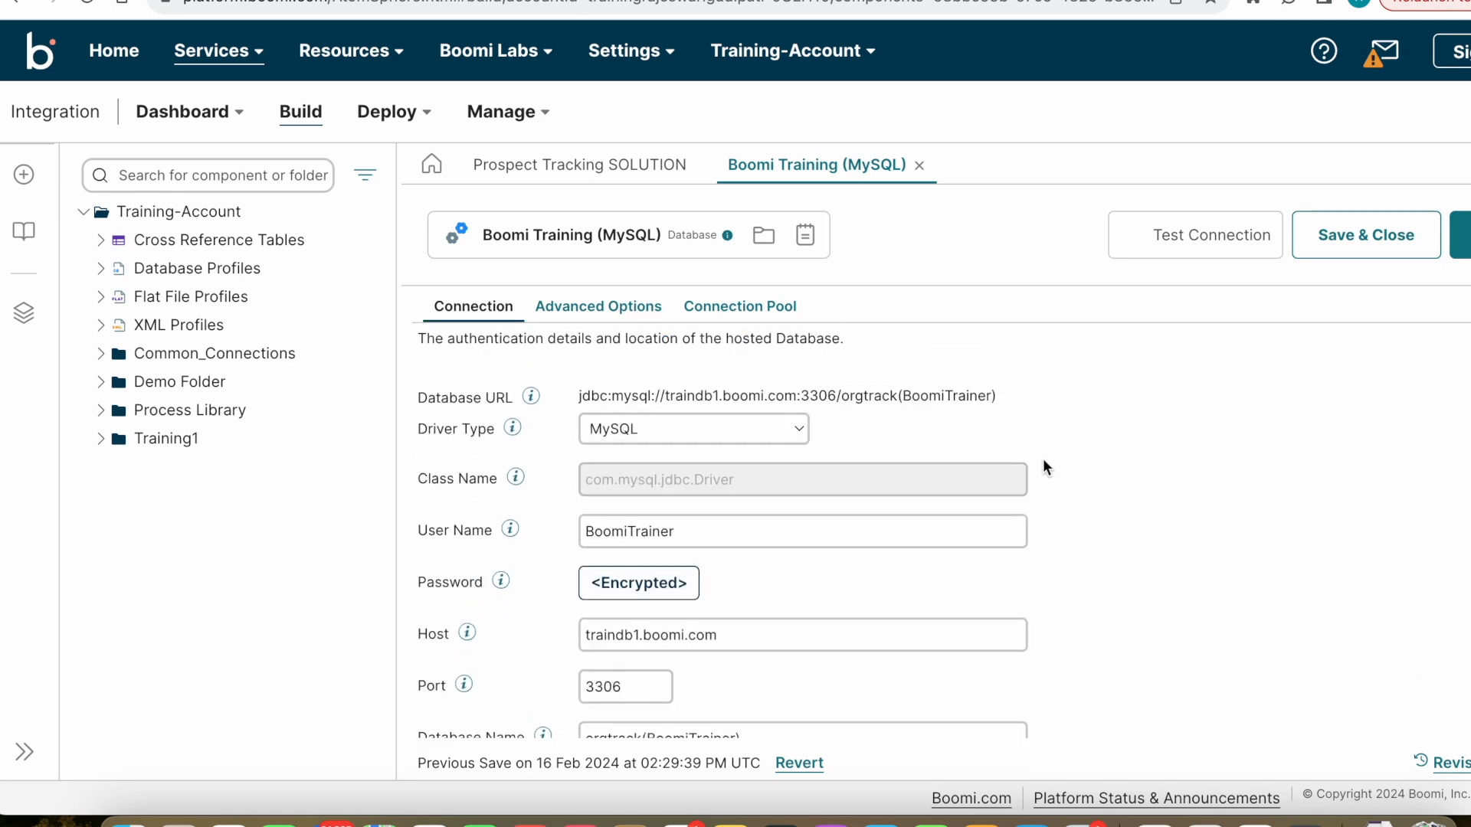
# Examine the driver type options of the Boomi Training (MySQL) connection, keeping MySQL selected.
pyautogui.click(724, 441)
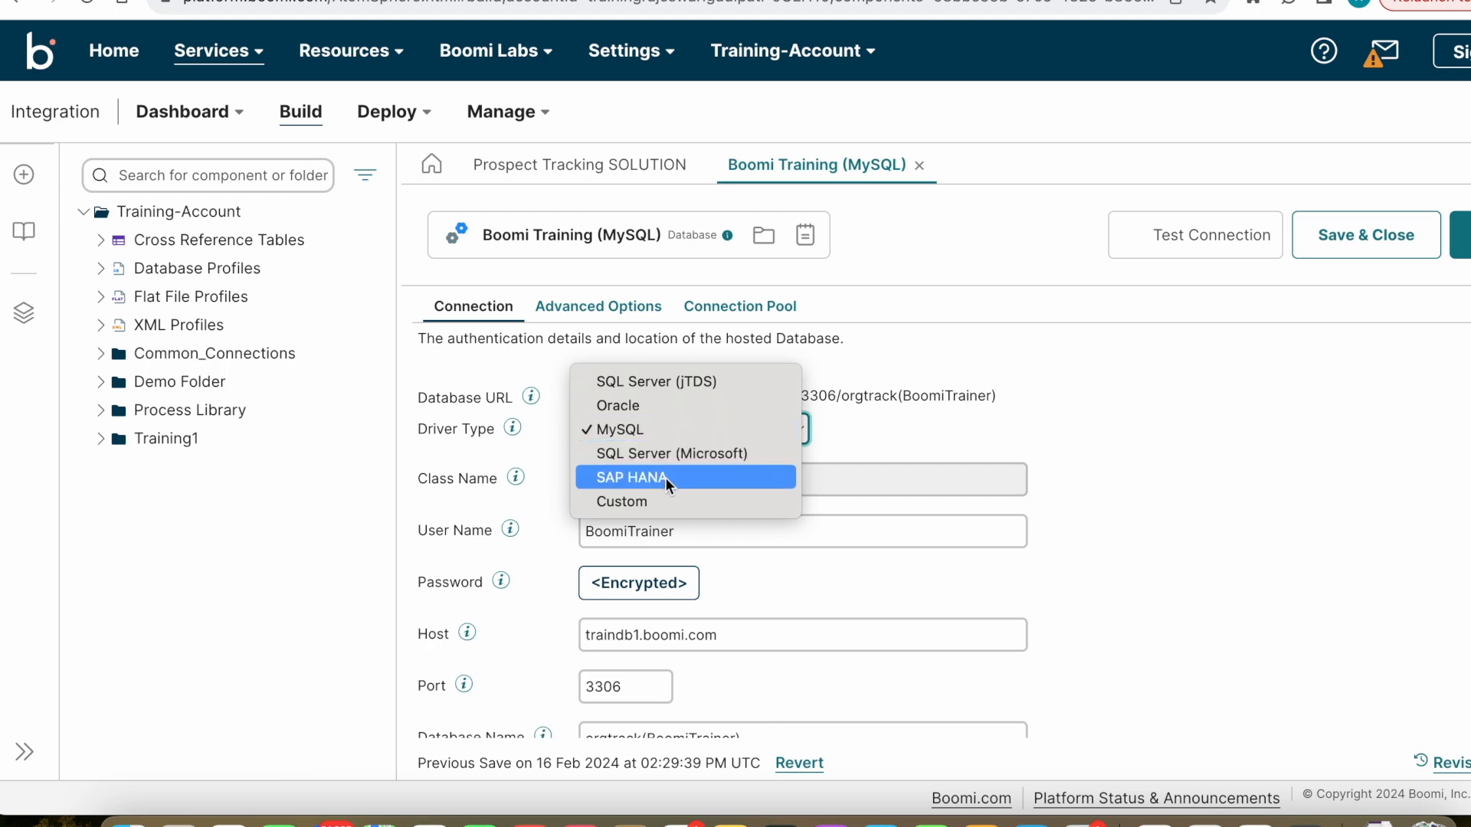
pyautogui.click(1028, 421)
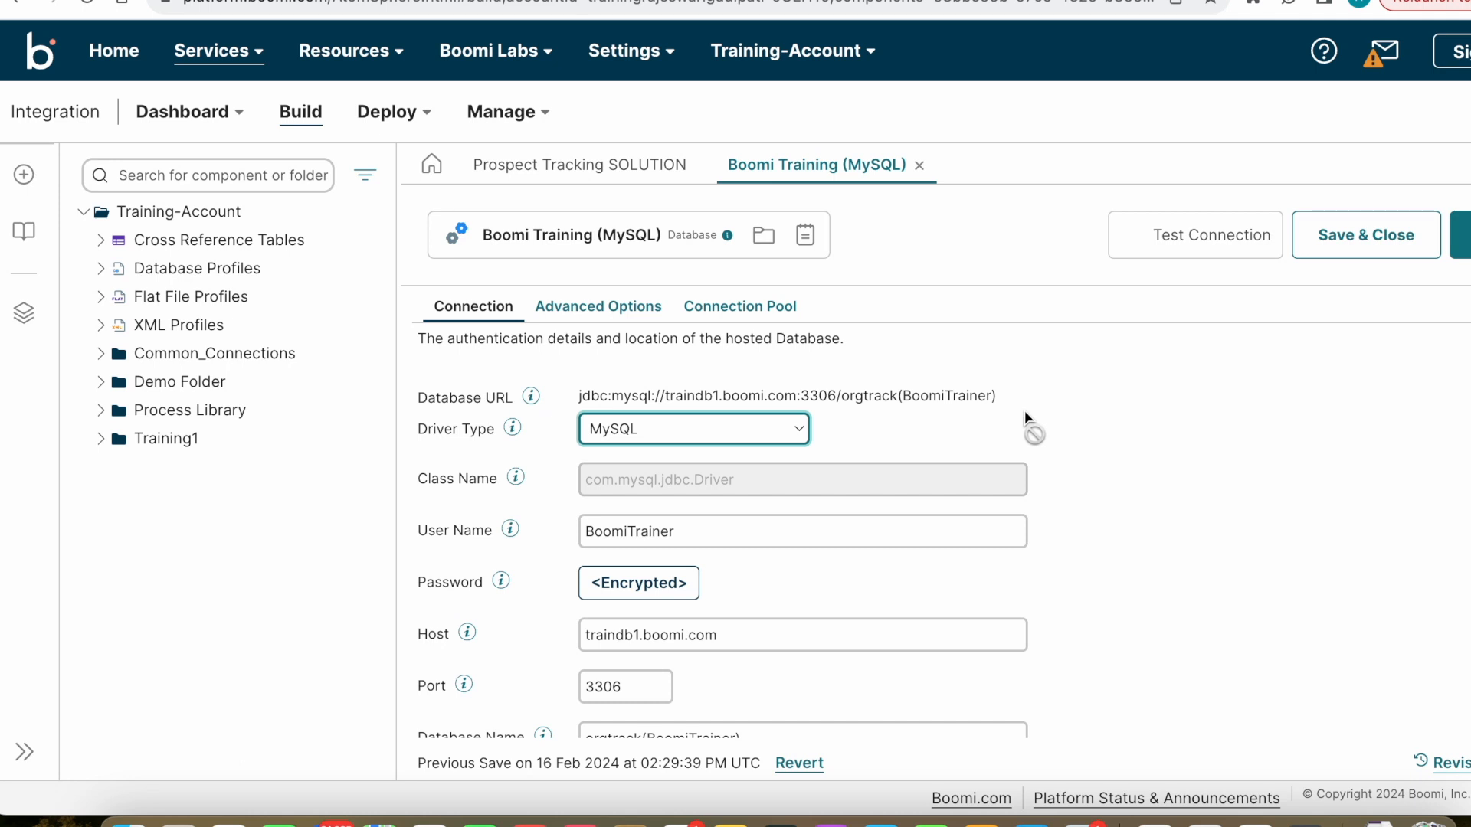
pyautogui.click(802, 431)
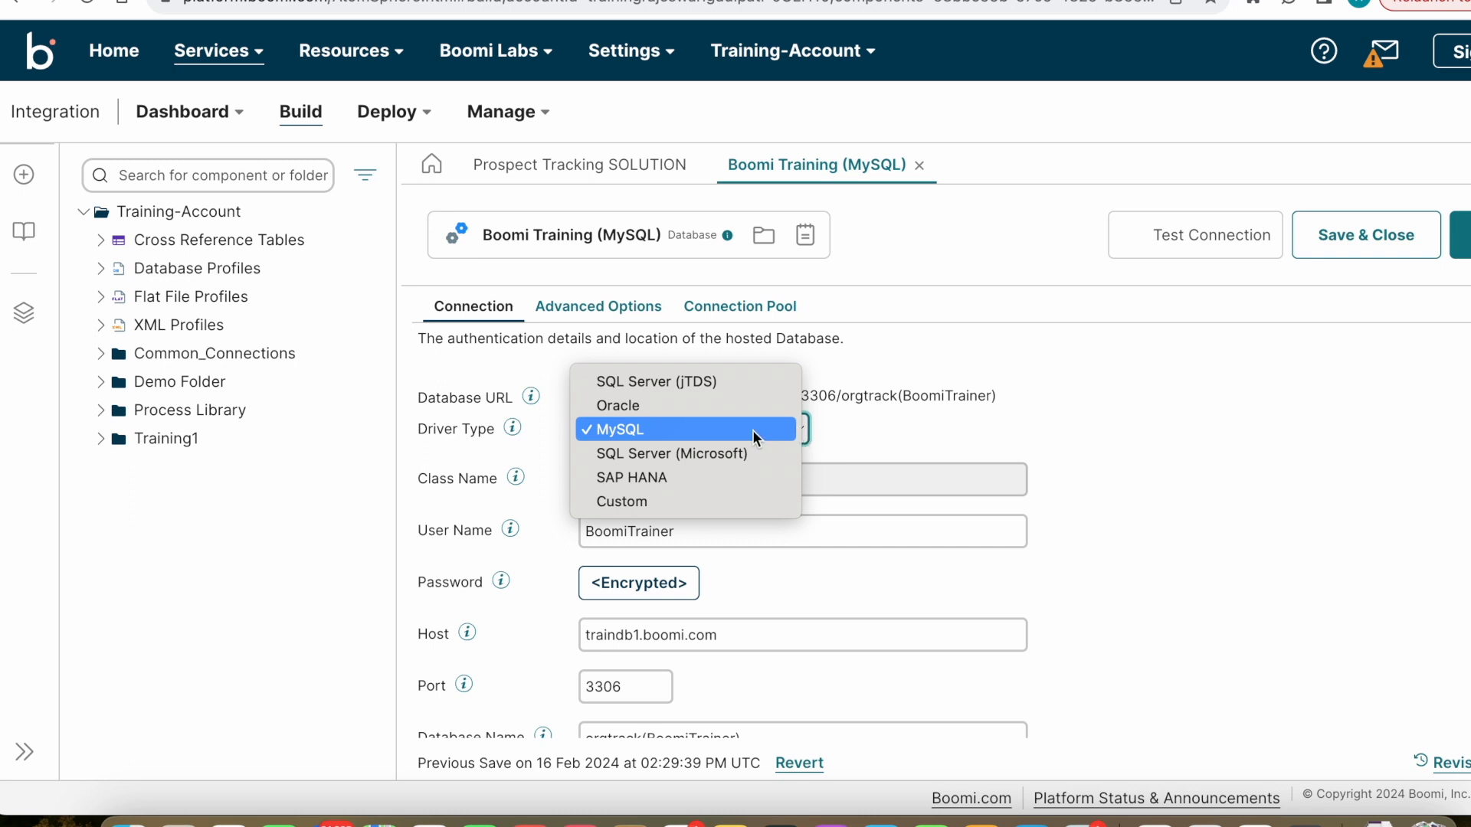
pyautogui.click(628, 431)
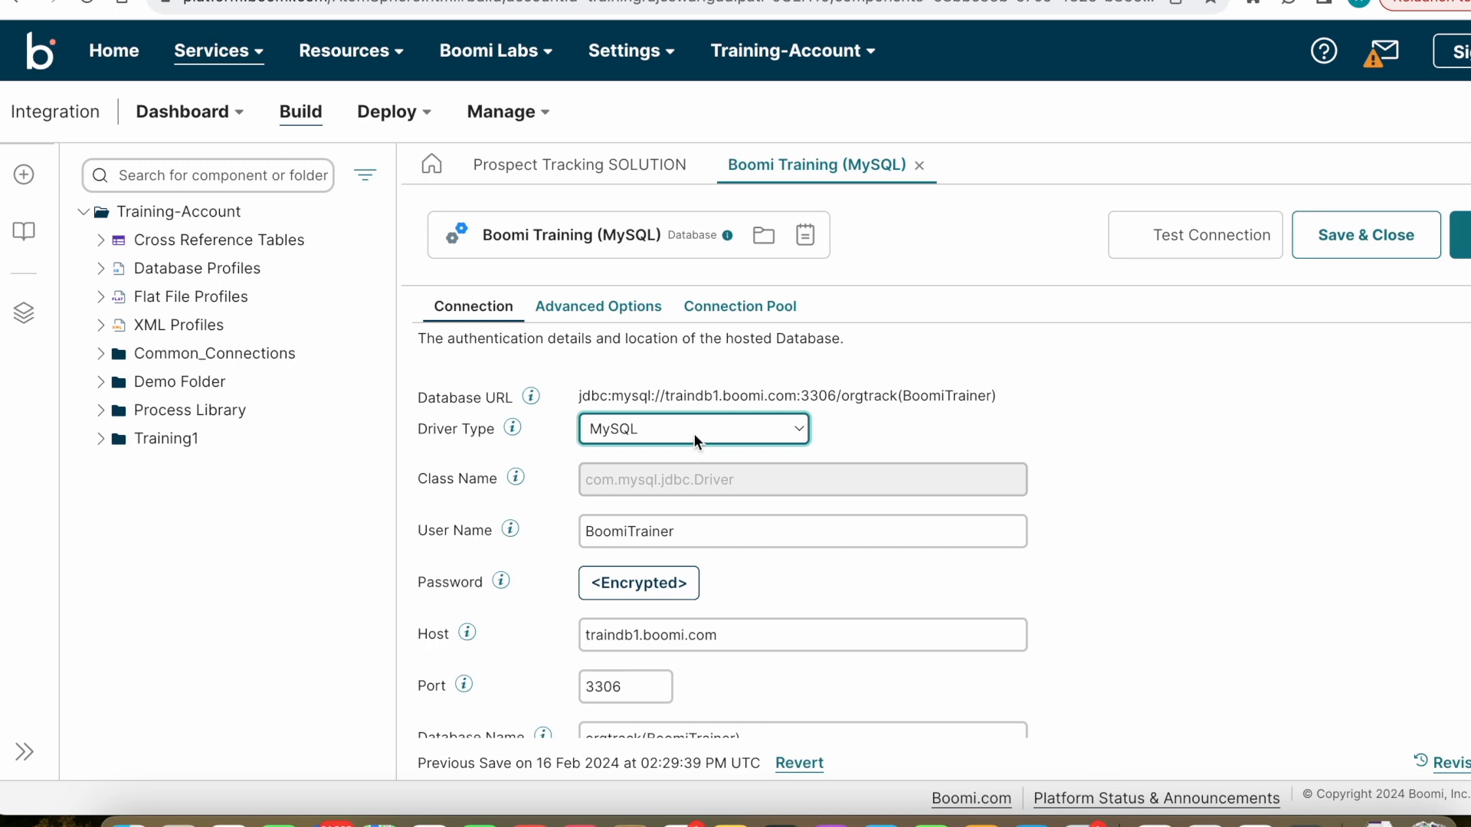
# Inspect the connection's user name, password, host, port and database name fields and compare them with the database URL.
pyautogui.scroll(-3, 946, 429)
pyautogui.click(942, 431)
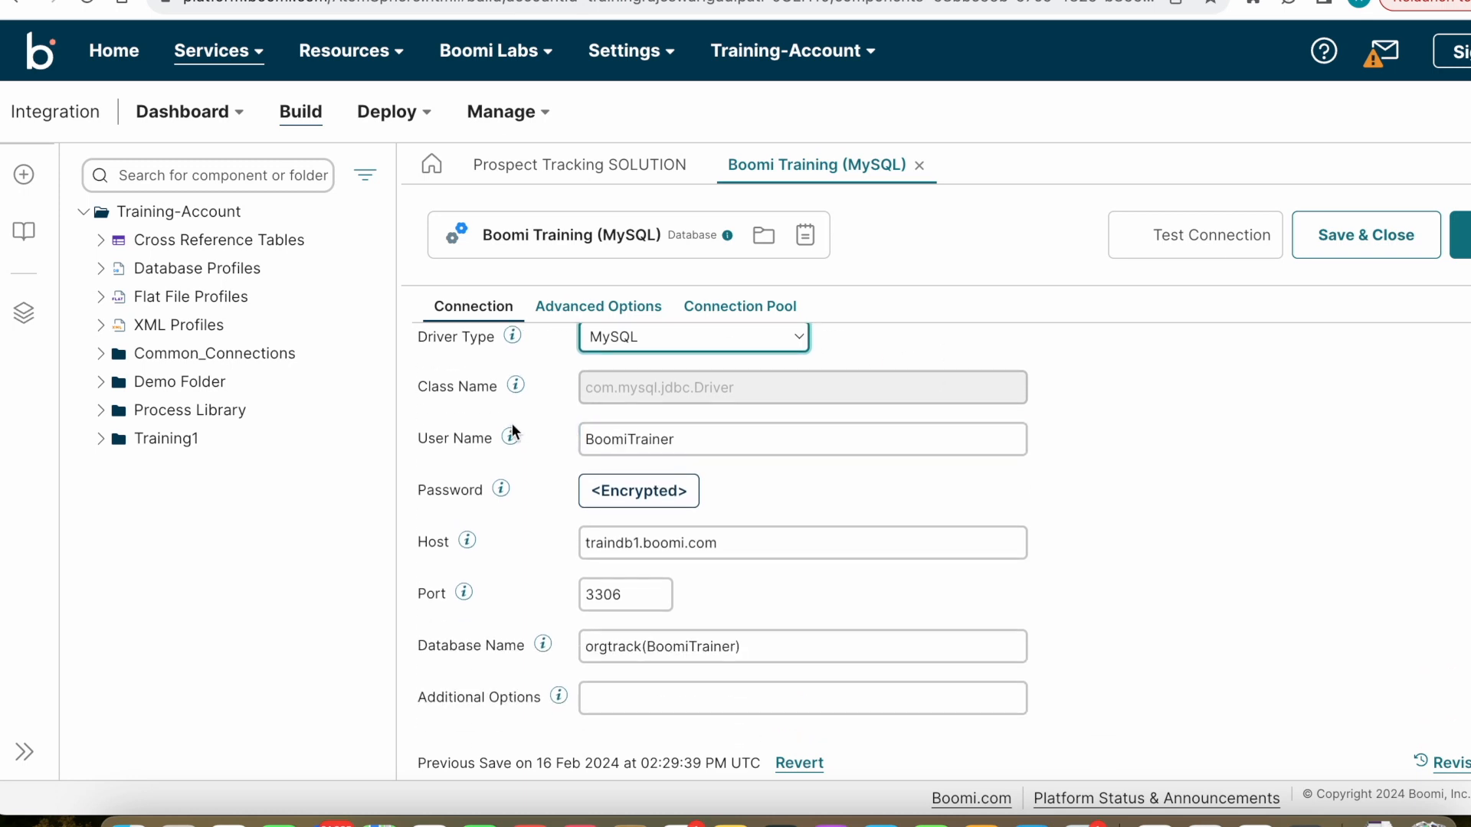
pyautogui.click(642, 509)
pyautogui.click(737, 549)
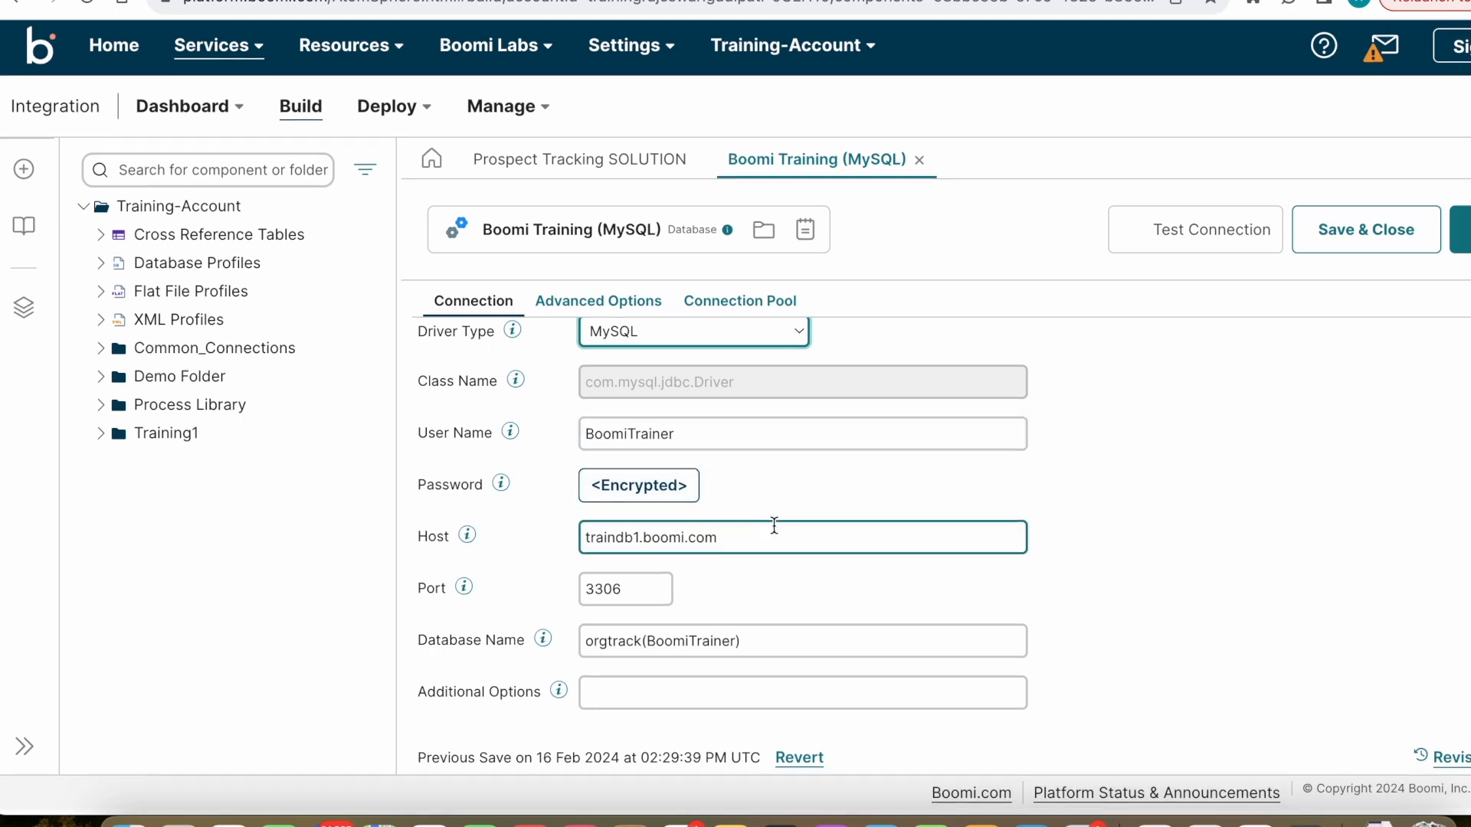
pyautogui.click(652, 600)
pyautogui.click(683, 659)
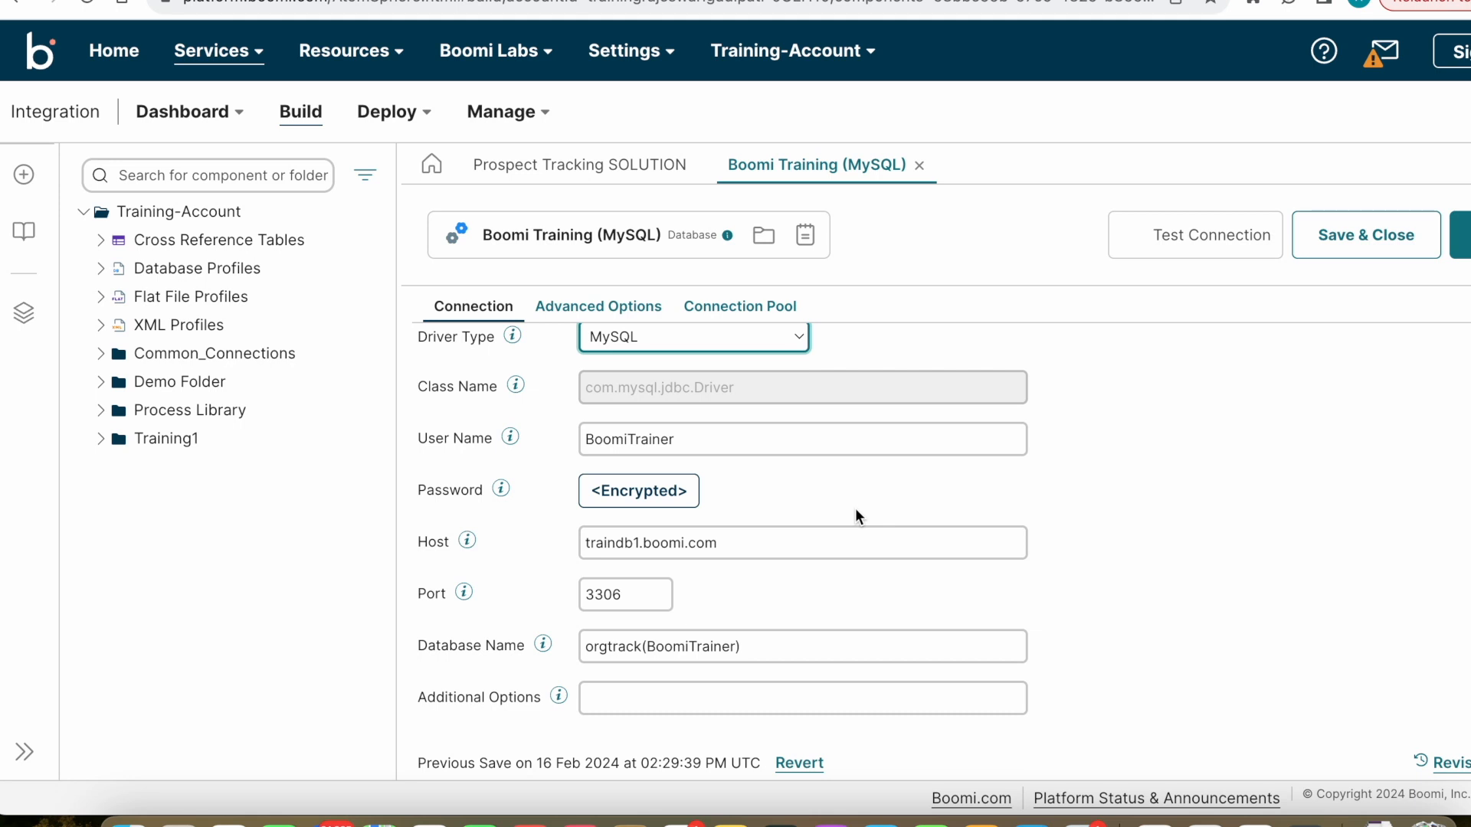
pyautogui.scroll(3, 917, 459)
pyautogui.scroll(-2, 918, 463)
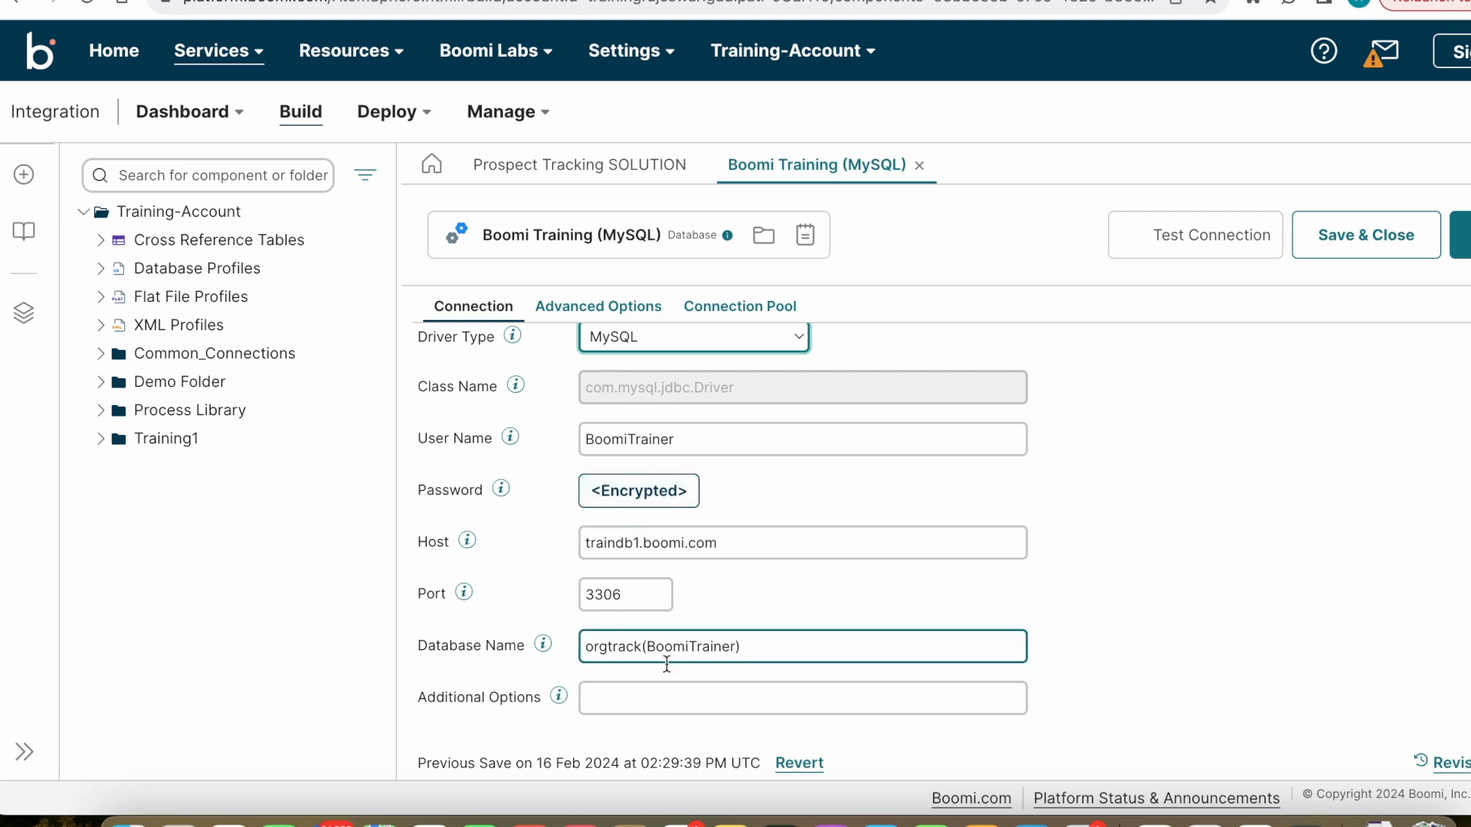
pyautogui.scroll(2, 969, 387)
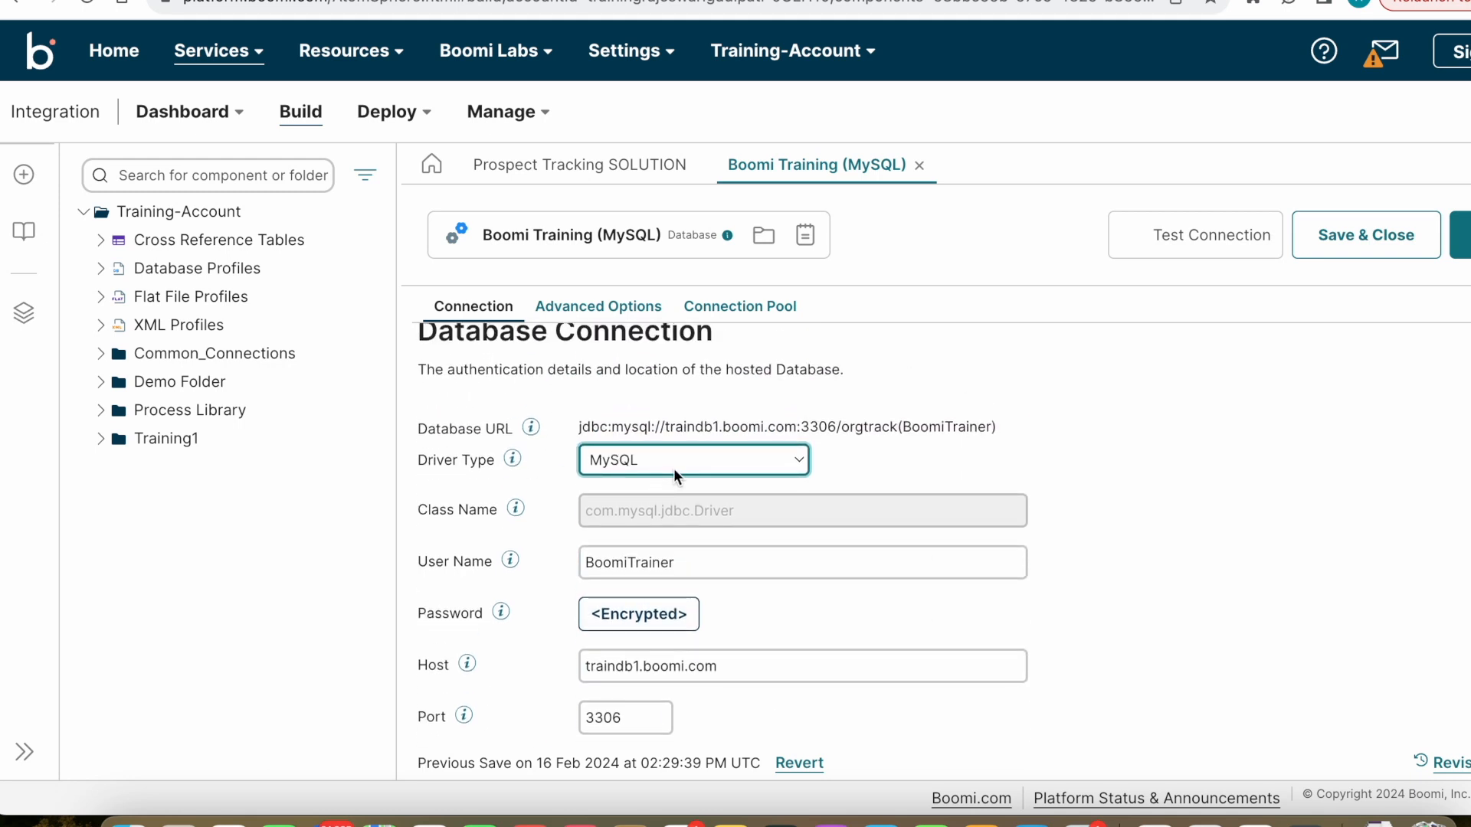
pyautogui.click(589, 563)
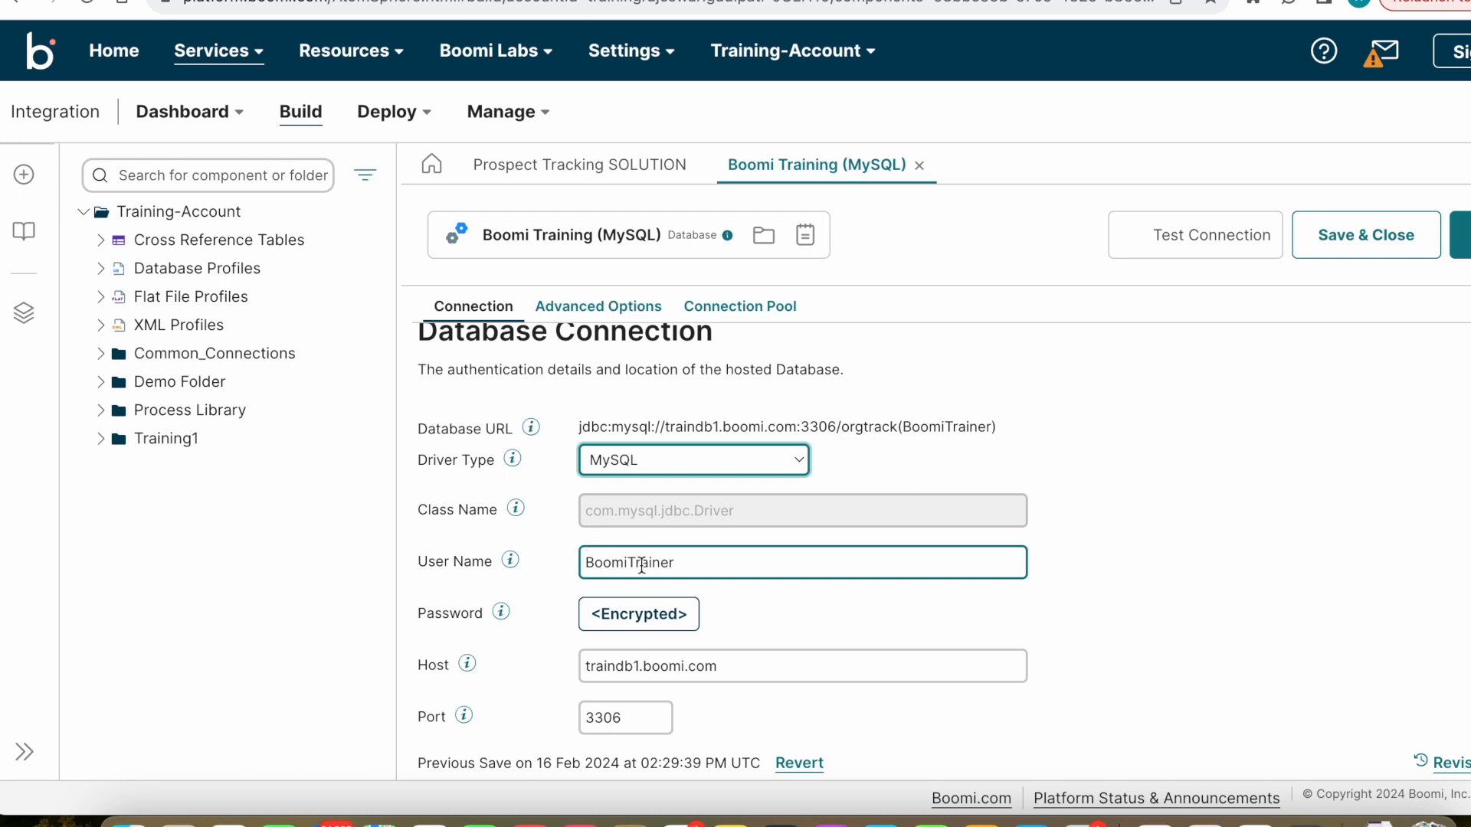
pyautogui.scroll(-2, 636, 609)
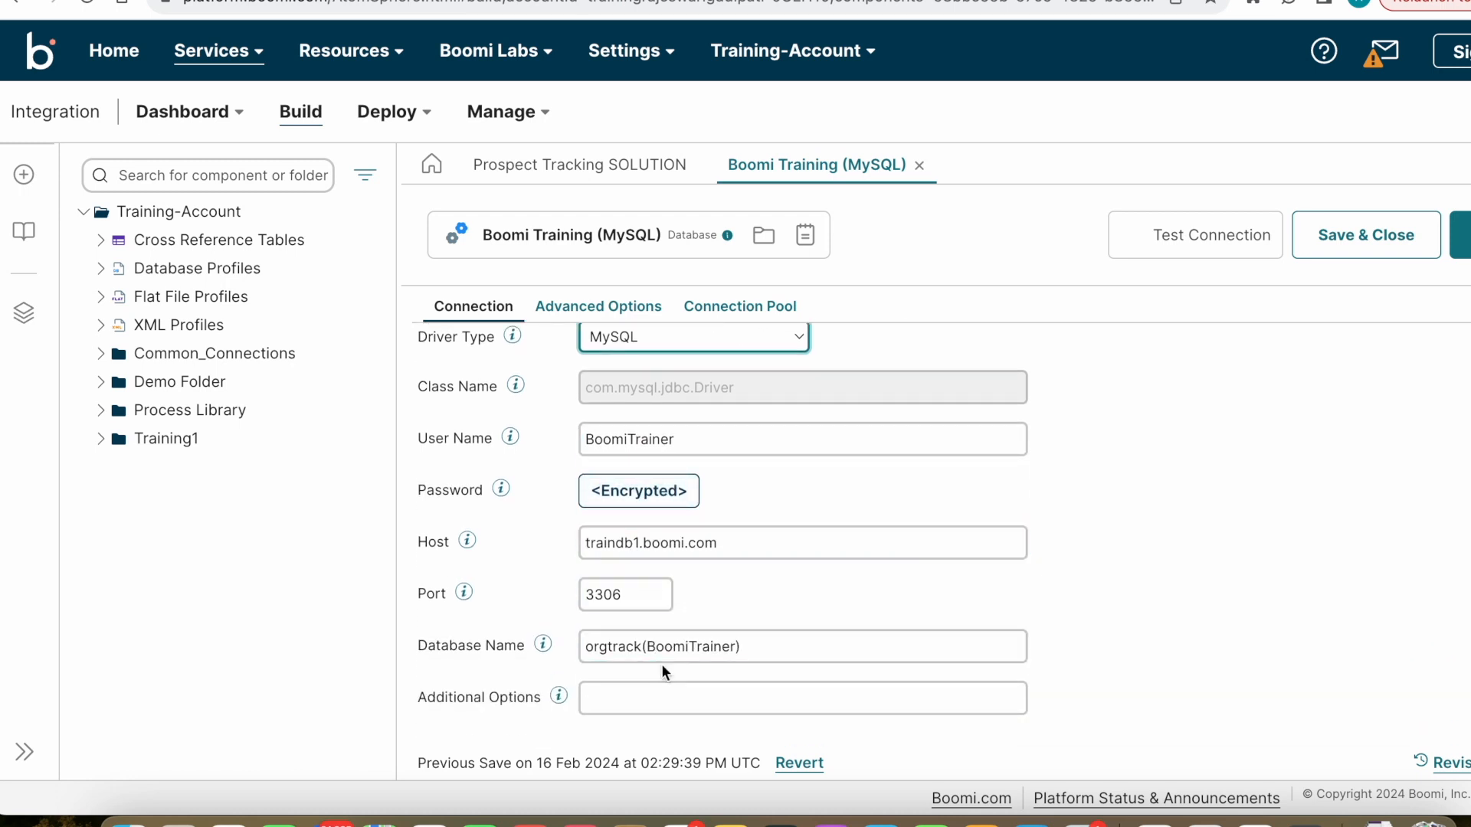
pyautogui.scroll(3, 1266, 489)
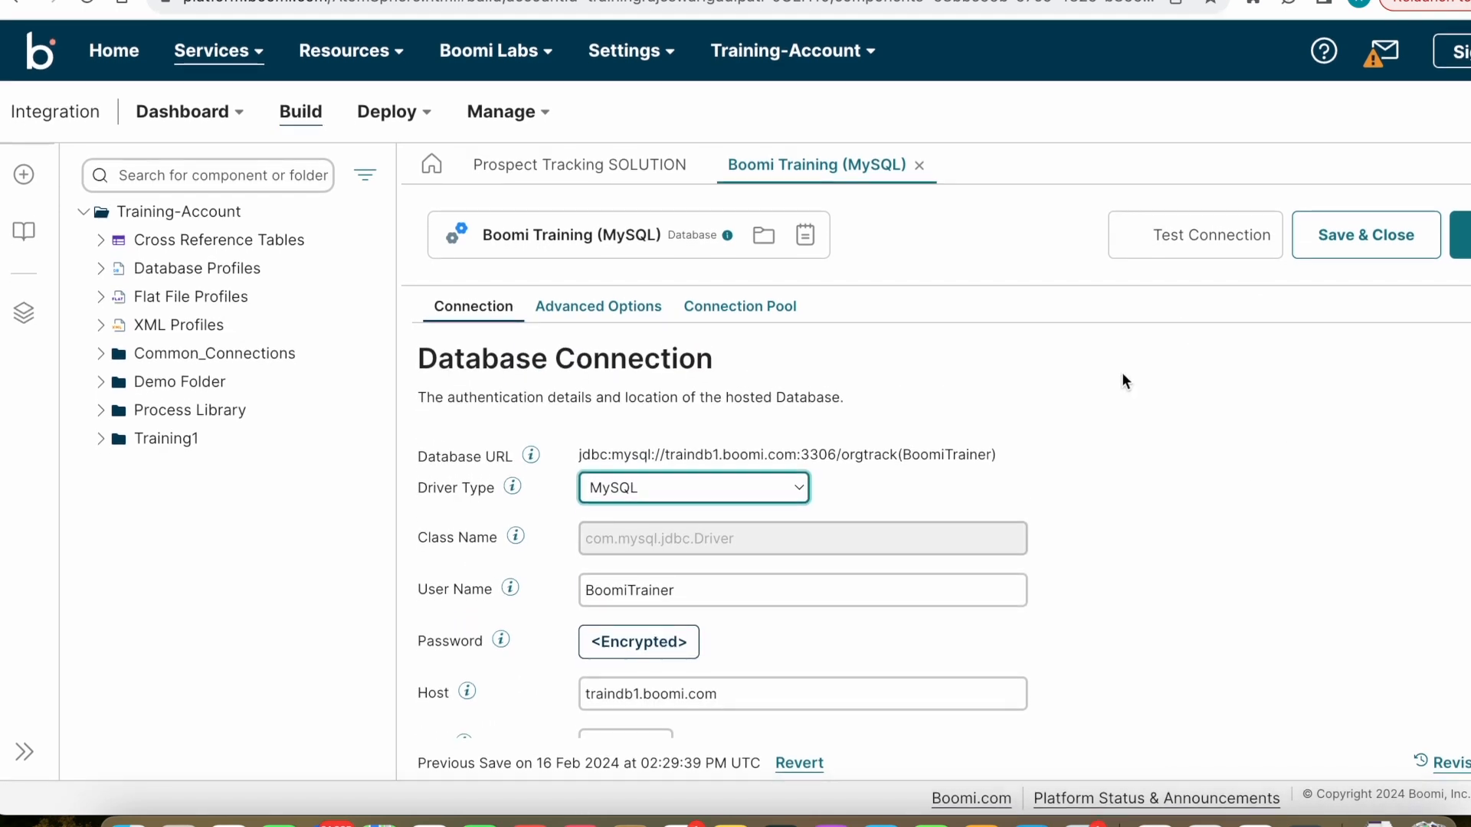
pyautogui.scroll(-3, 1005, 439)
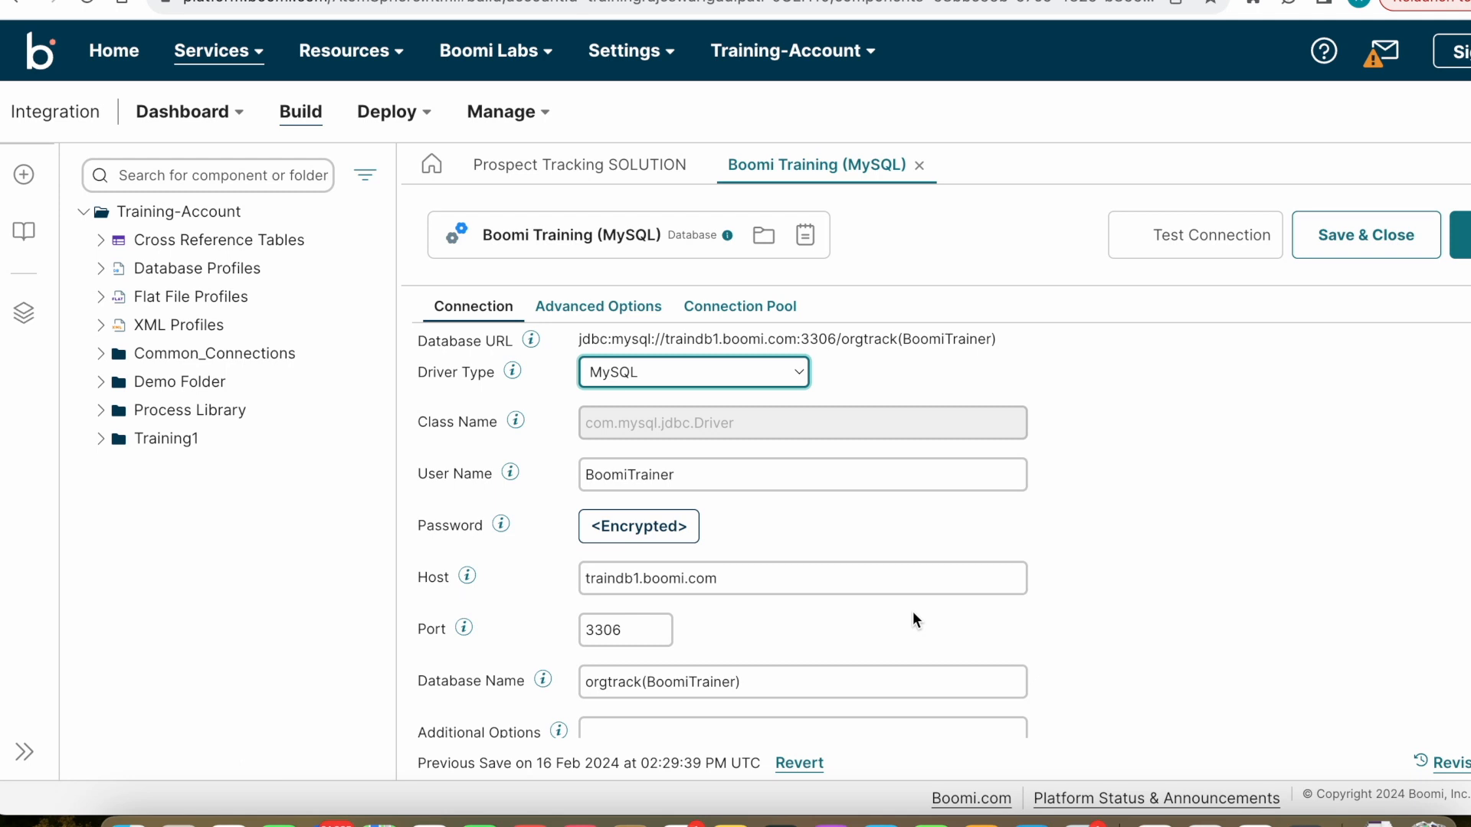
# Test the Boomi Training (MySQL) connection on the recently used Test Atom and finish the test.
pyautogui.click(1206, 234)
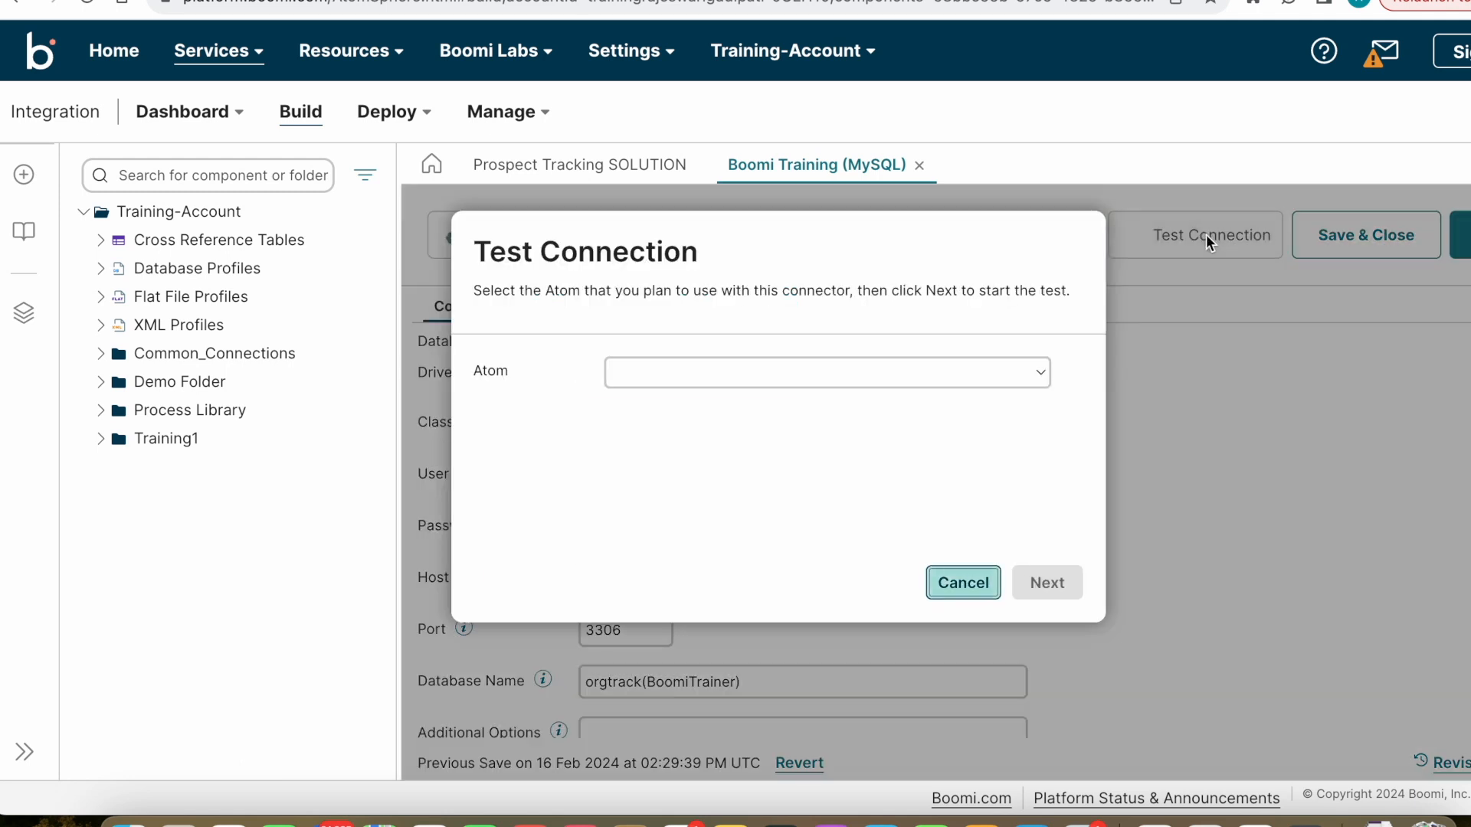
pyautogui.click(935, 384)
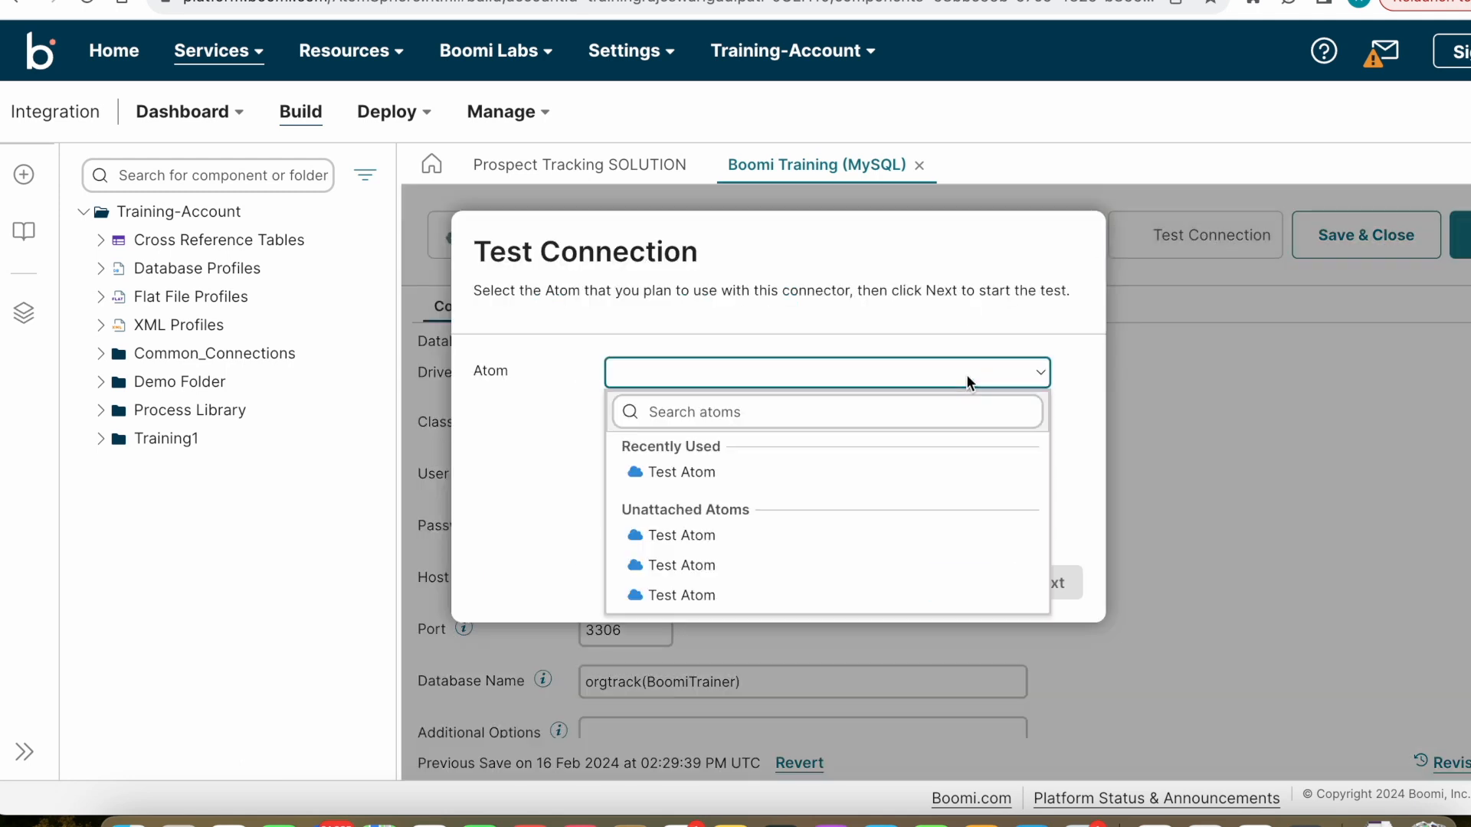
pyautogui.click(710, 473)
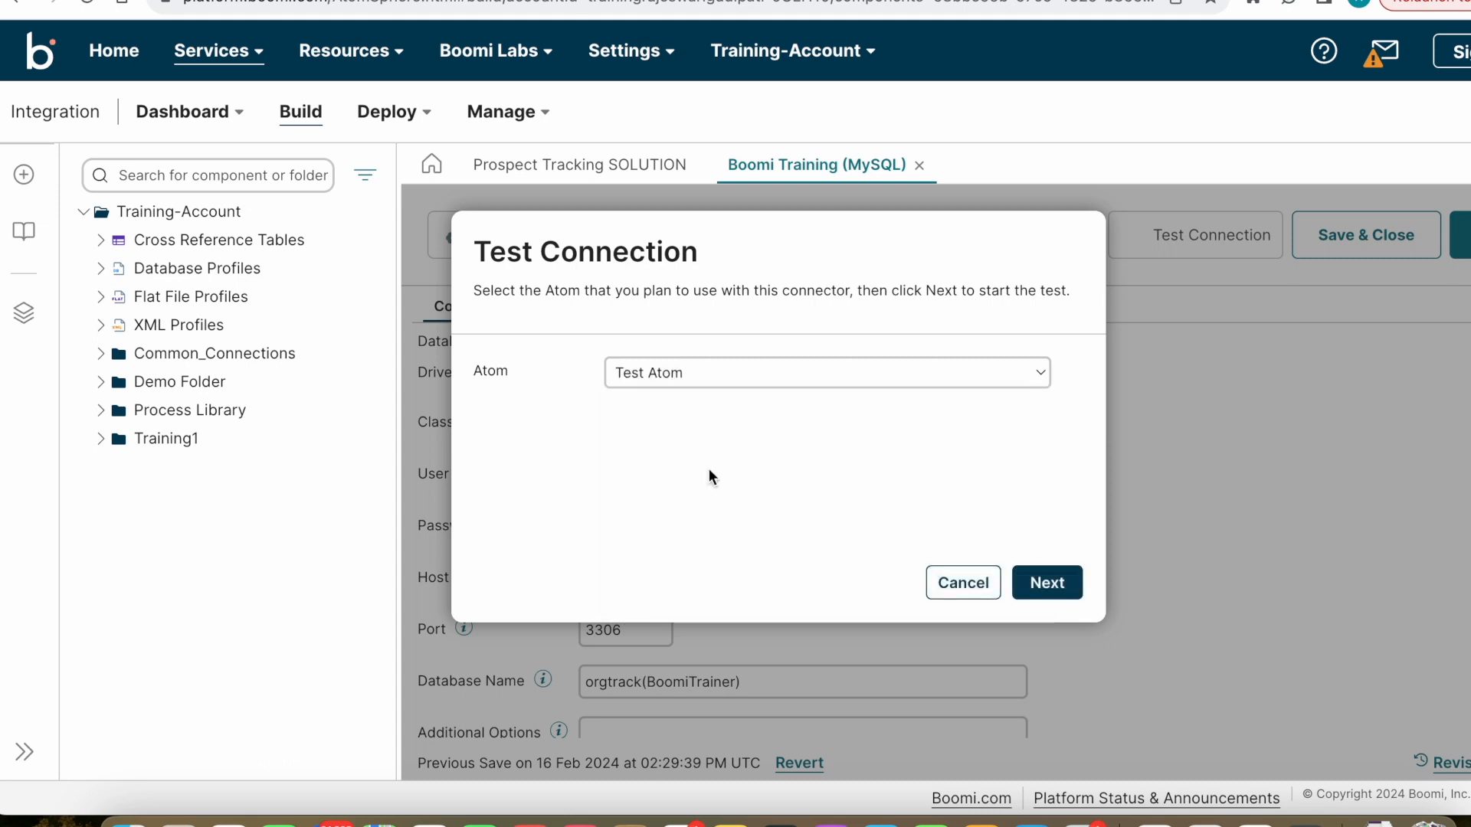
pyautogui.click(1056, 588)
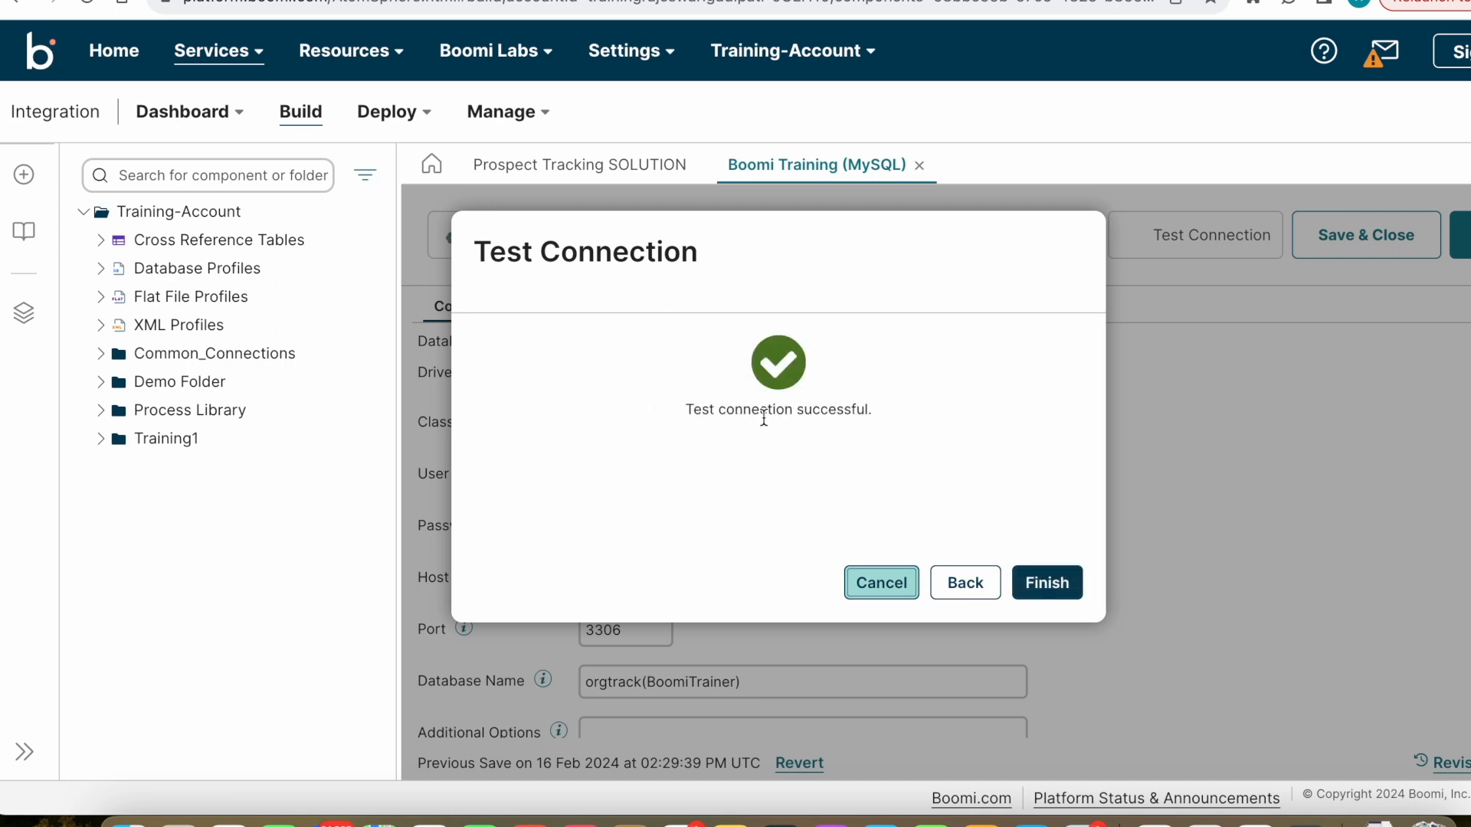
pyautogui.click(1056, 583)
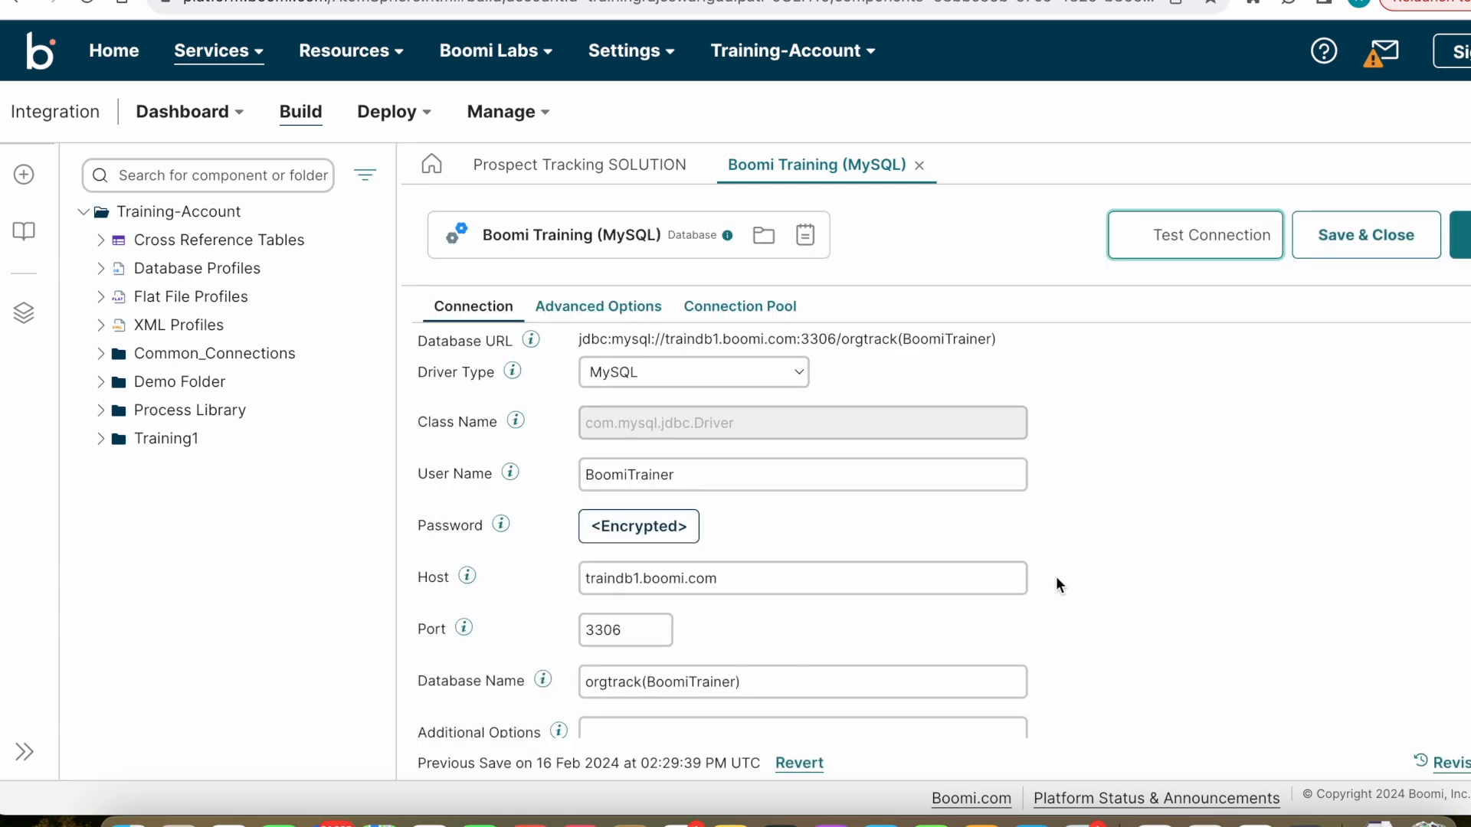
pyautogui.scroll(-1, 1124, 554)
pyautogui.scroll(3, 1116, 493)
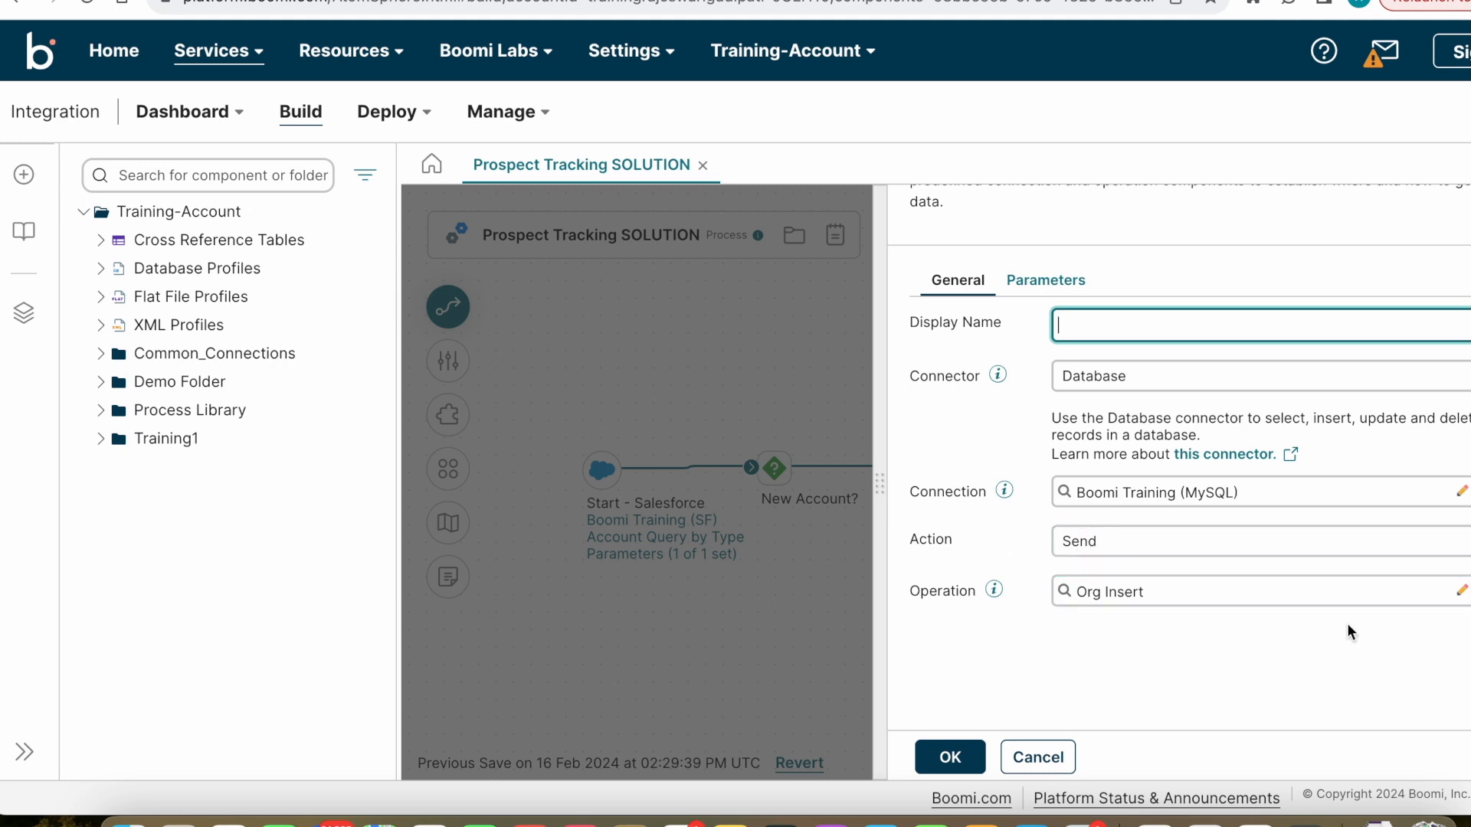
# Open the Org Insert operation's Customer Insert profile, expand its fields and examine the statement type options, keeping Dynamic Insert.
pyautogui.click(1462, 591)
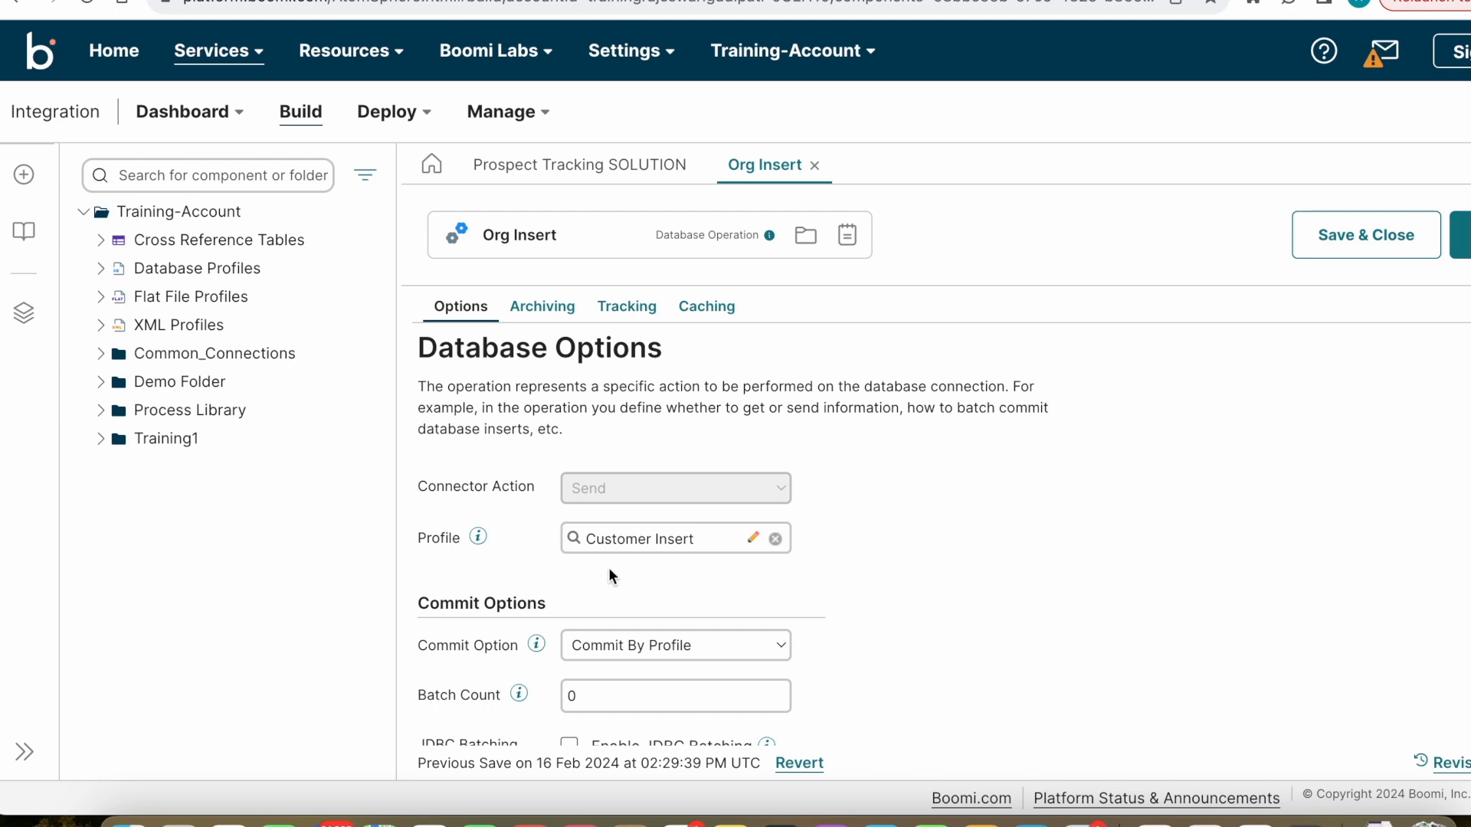
pyautogui.click(753, 537)
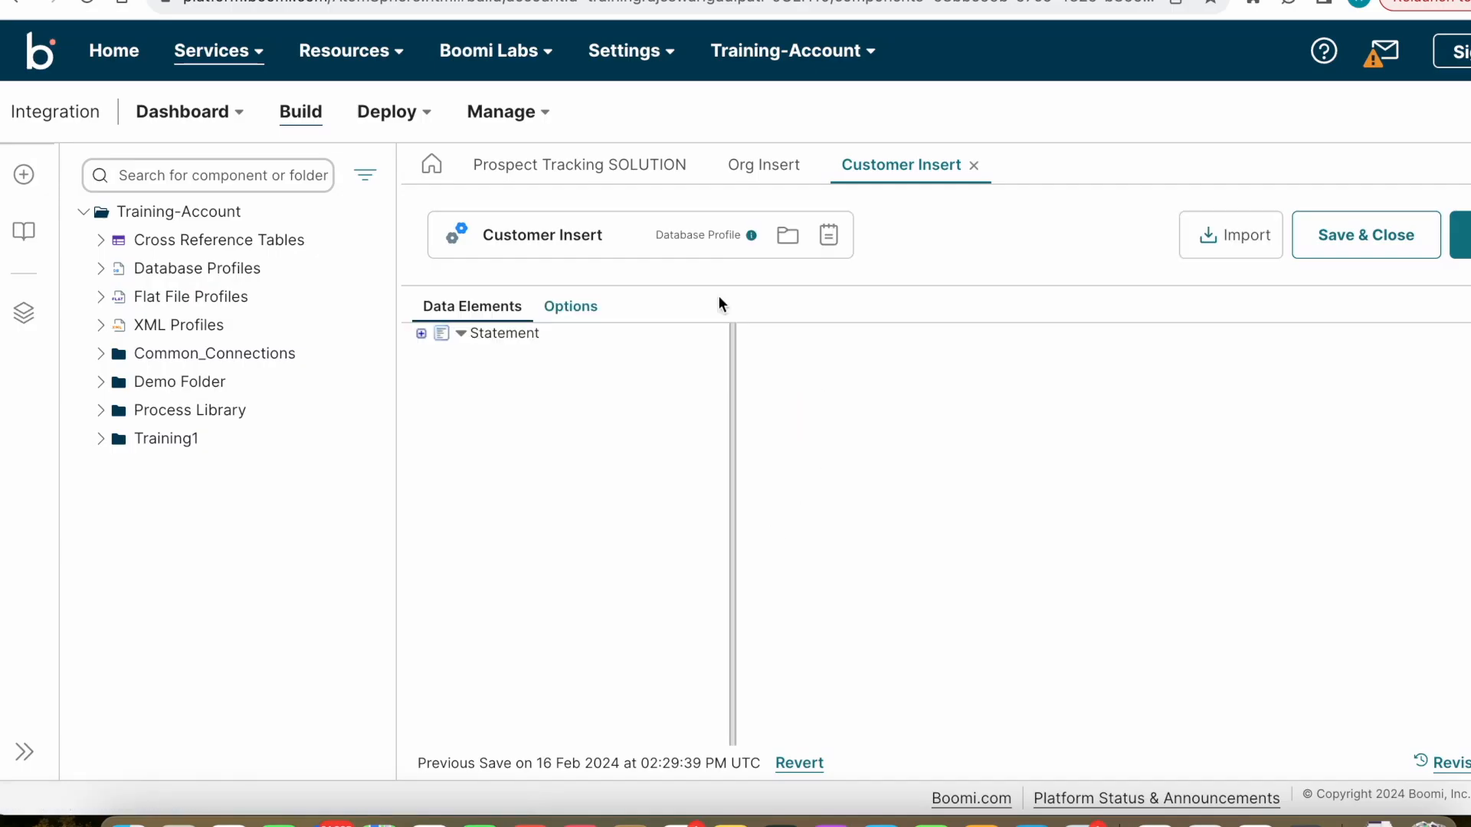
pyautogui.click(432, 353)
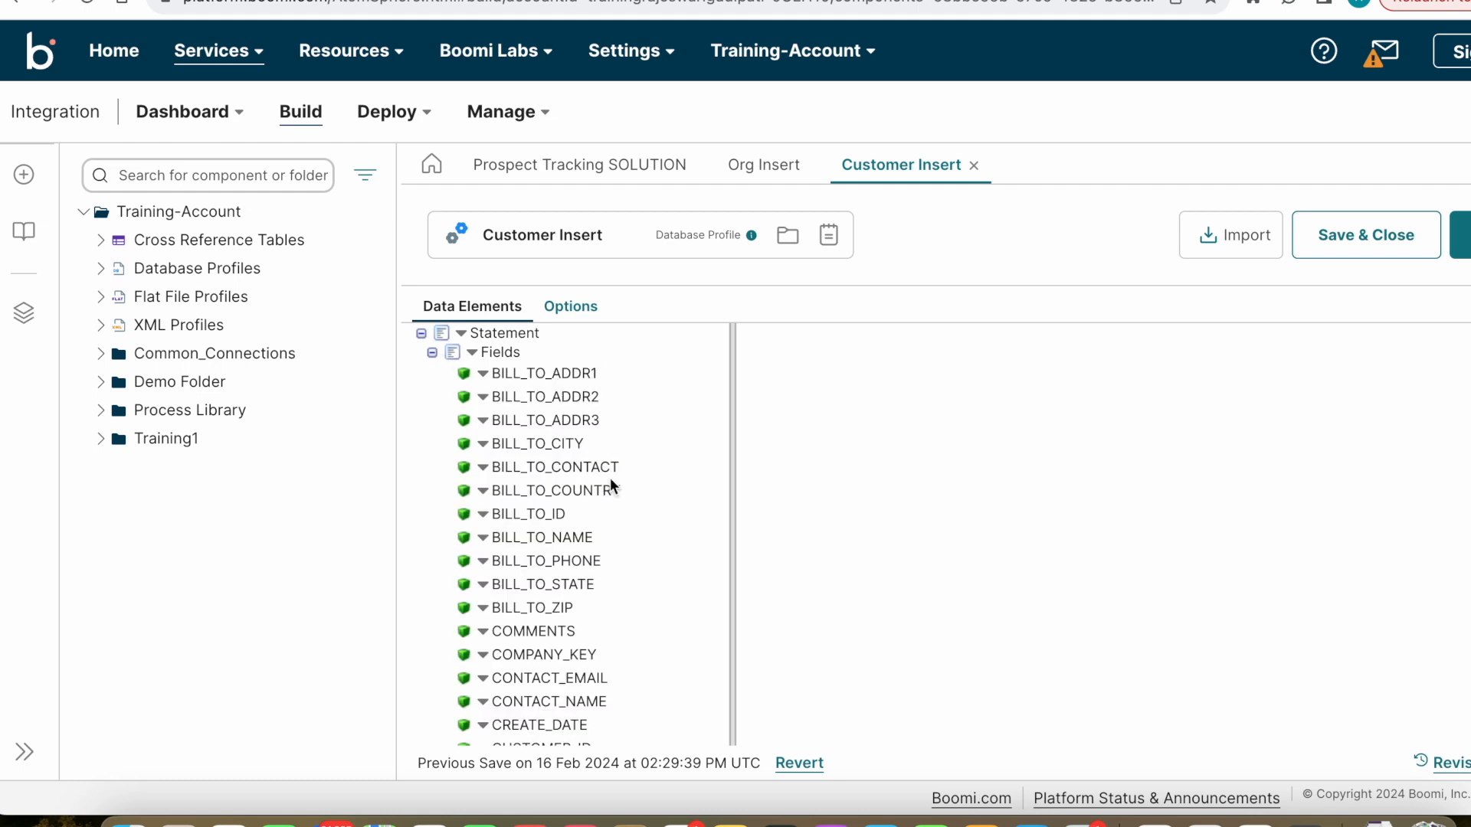
pyautogui.click(541, 335)
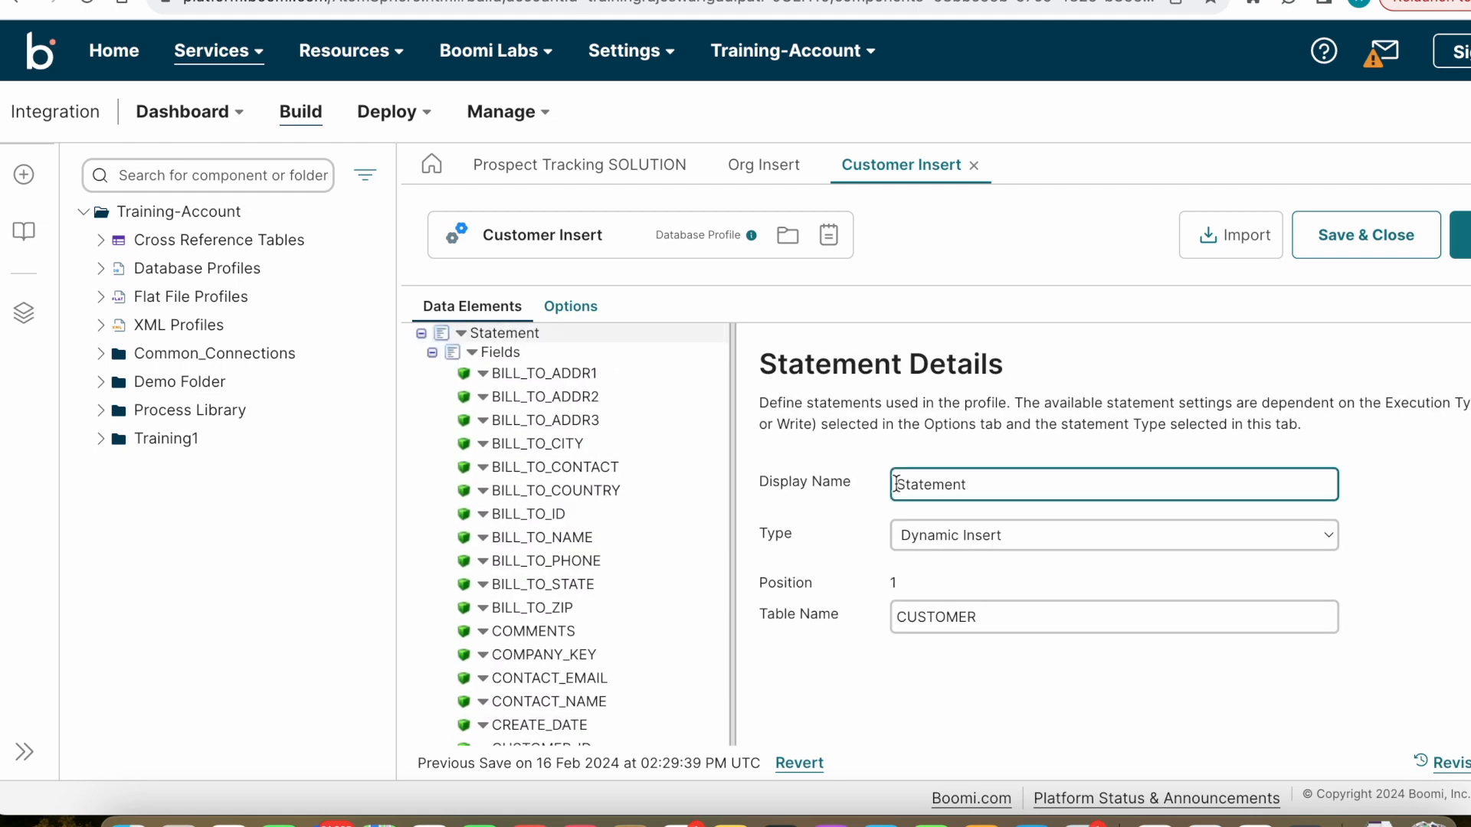
pyautogui.click(1069, 534)
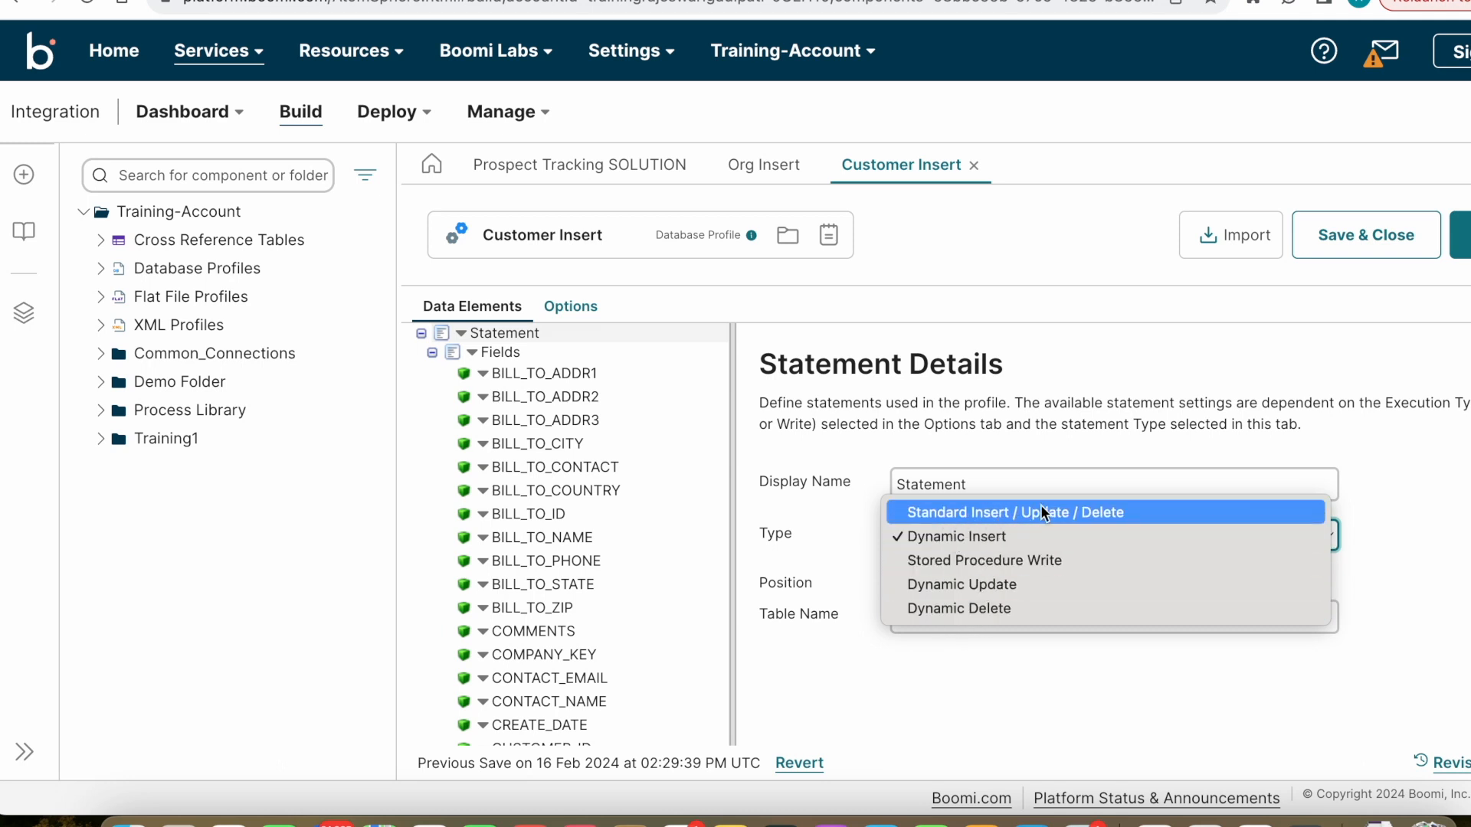
pyautogui.click(1010, 536)
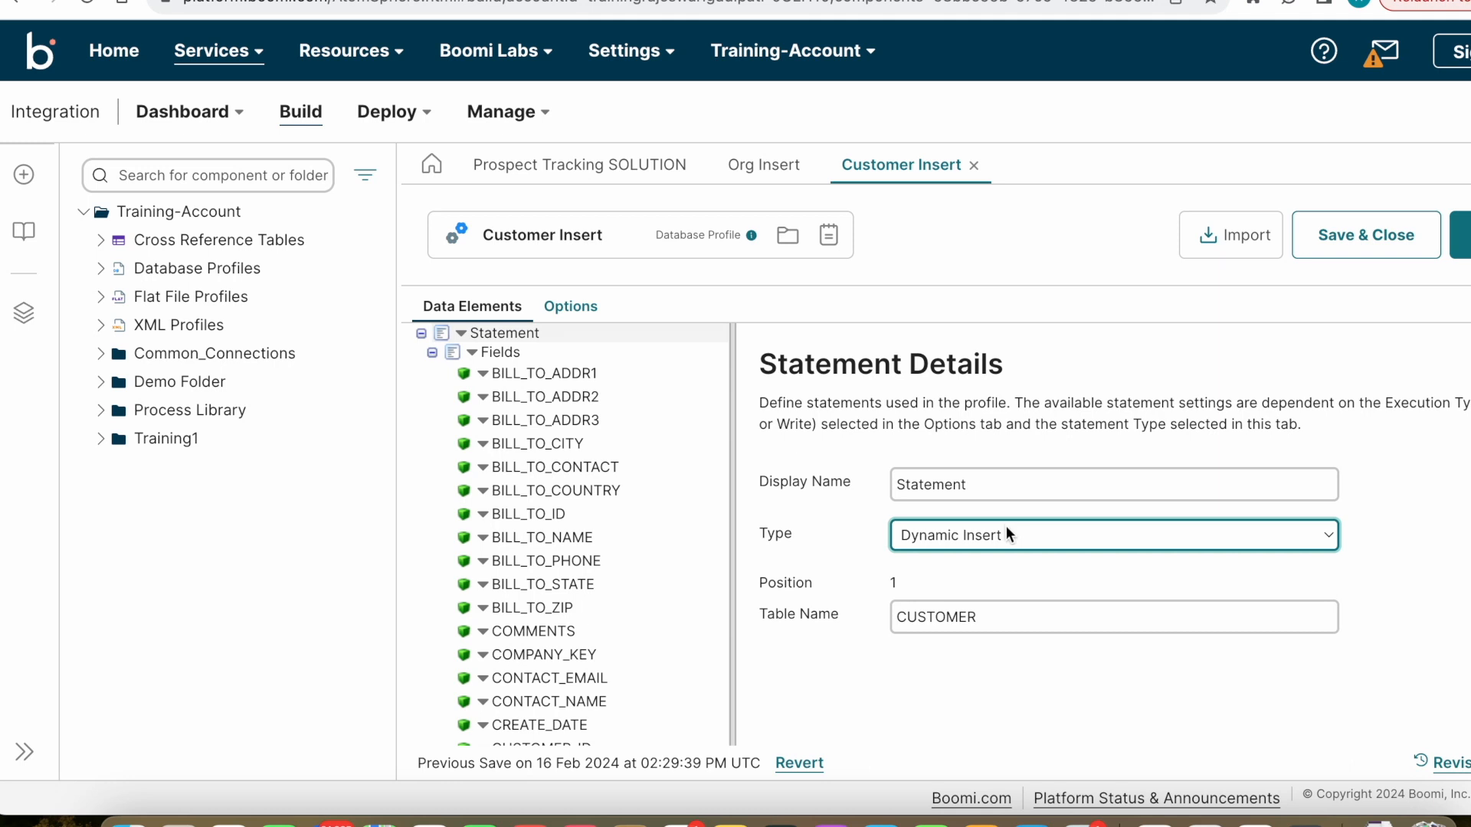
# Try the Standard Insert / Update / Delete statement type, inspect its SQL script area, and restore Dynamic Insert.
pyautogui.click(1010, 540)
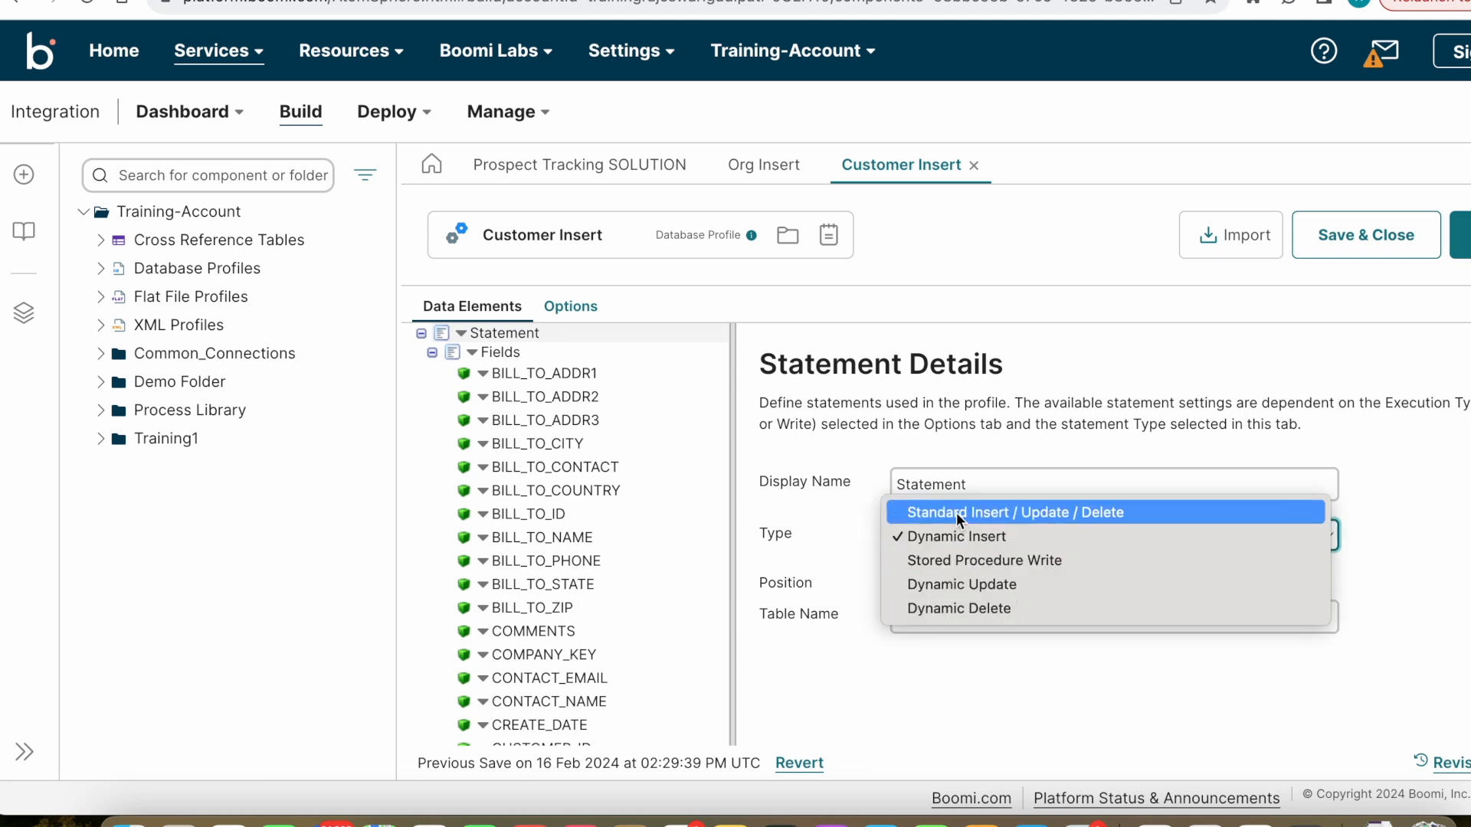
pyautogui.click(1004, 515)
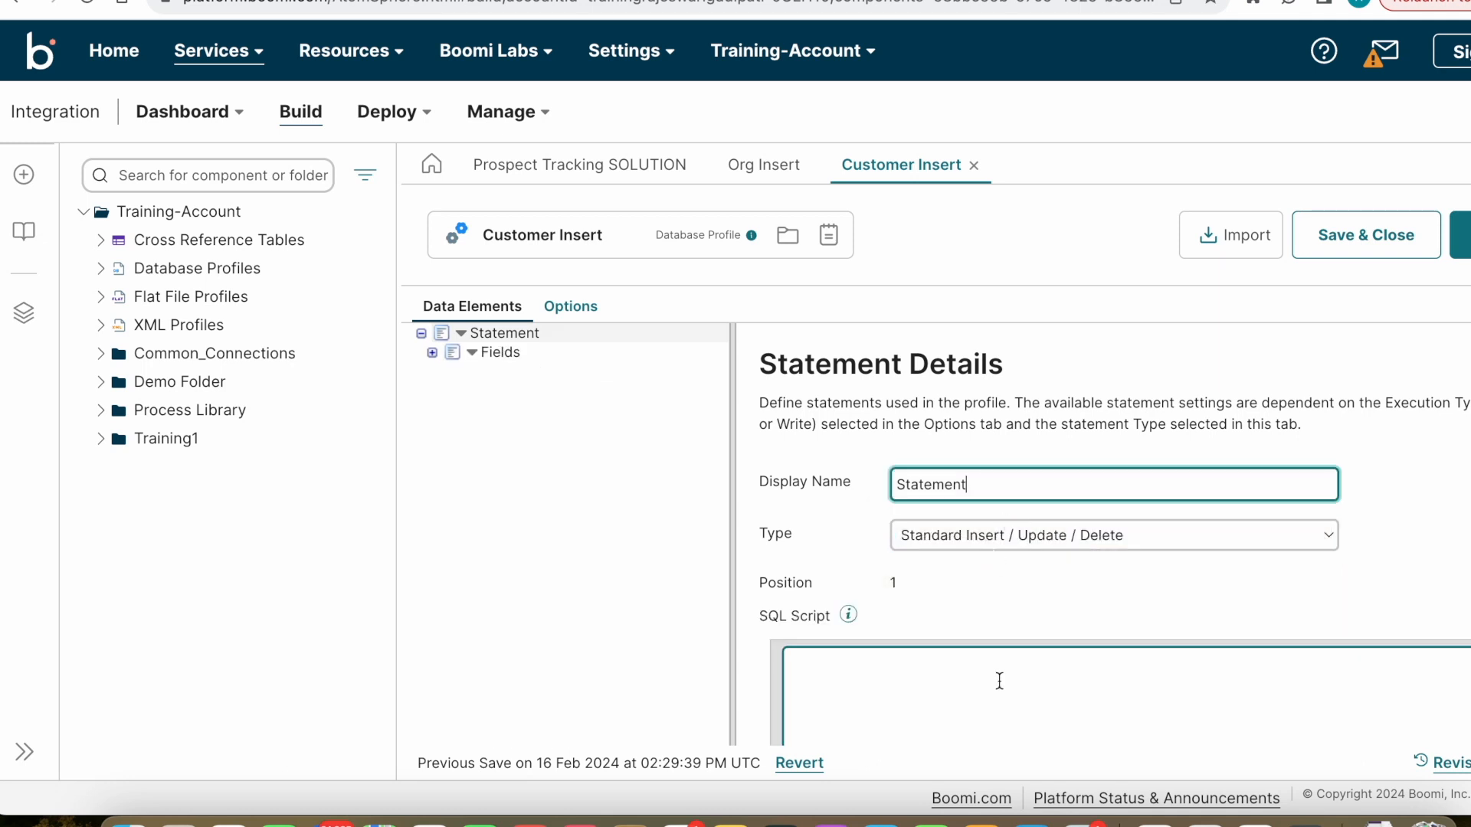
pyautogui.scroll(-2, 1000, 681)
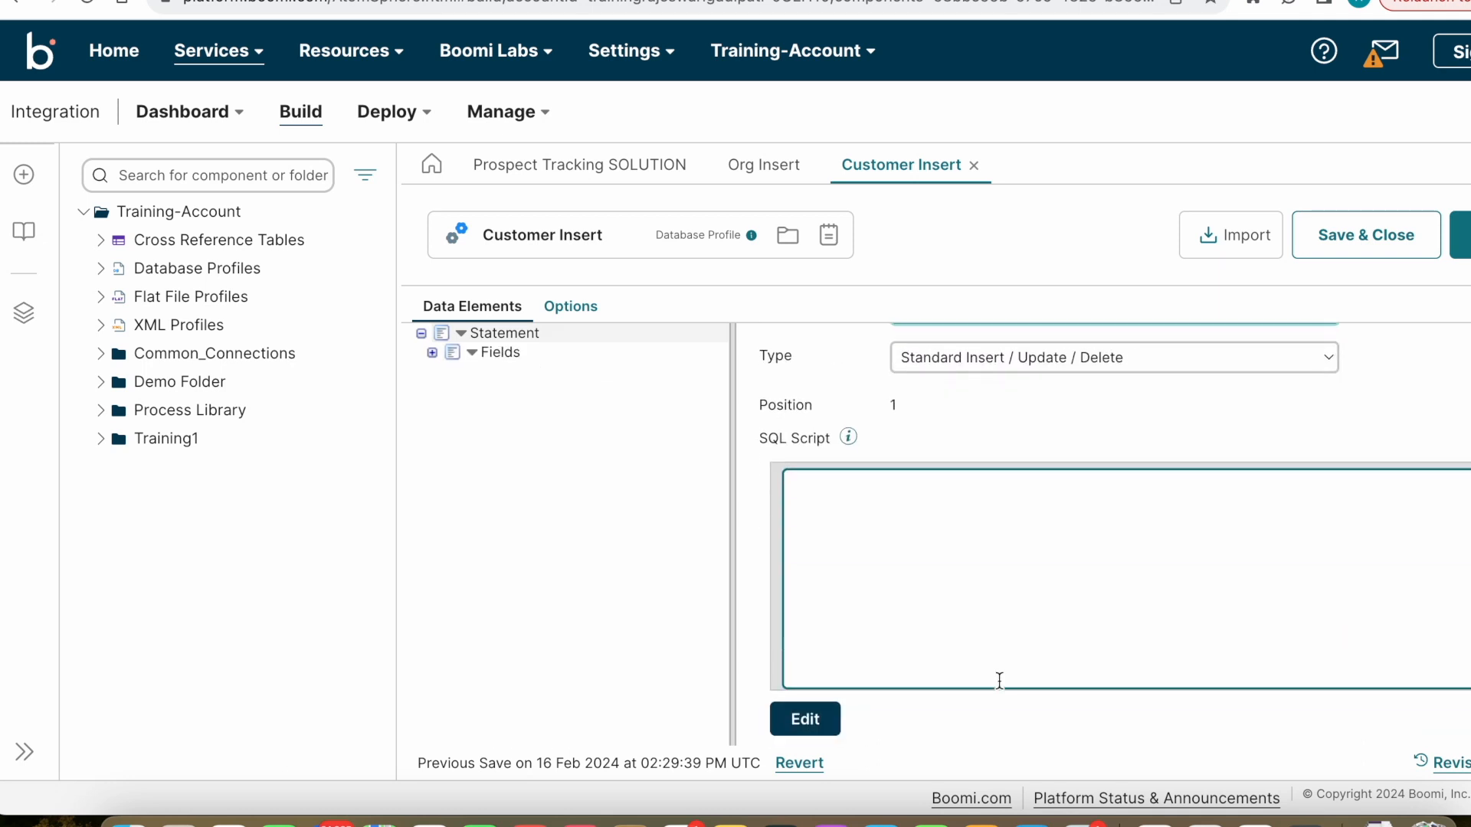
pyautogui.click(823, 508)
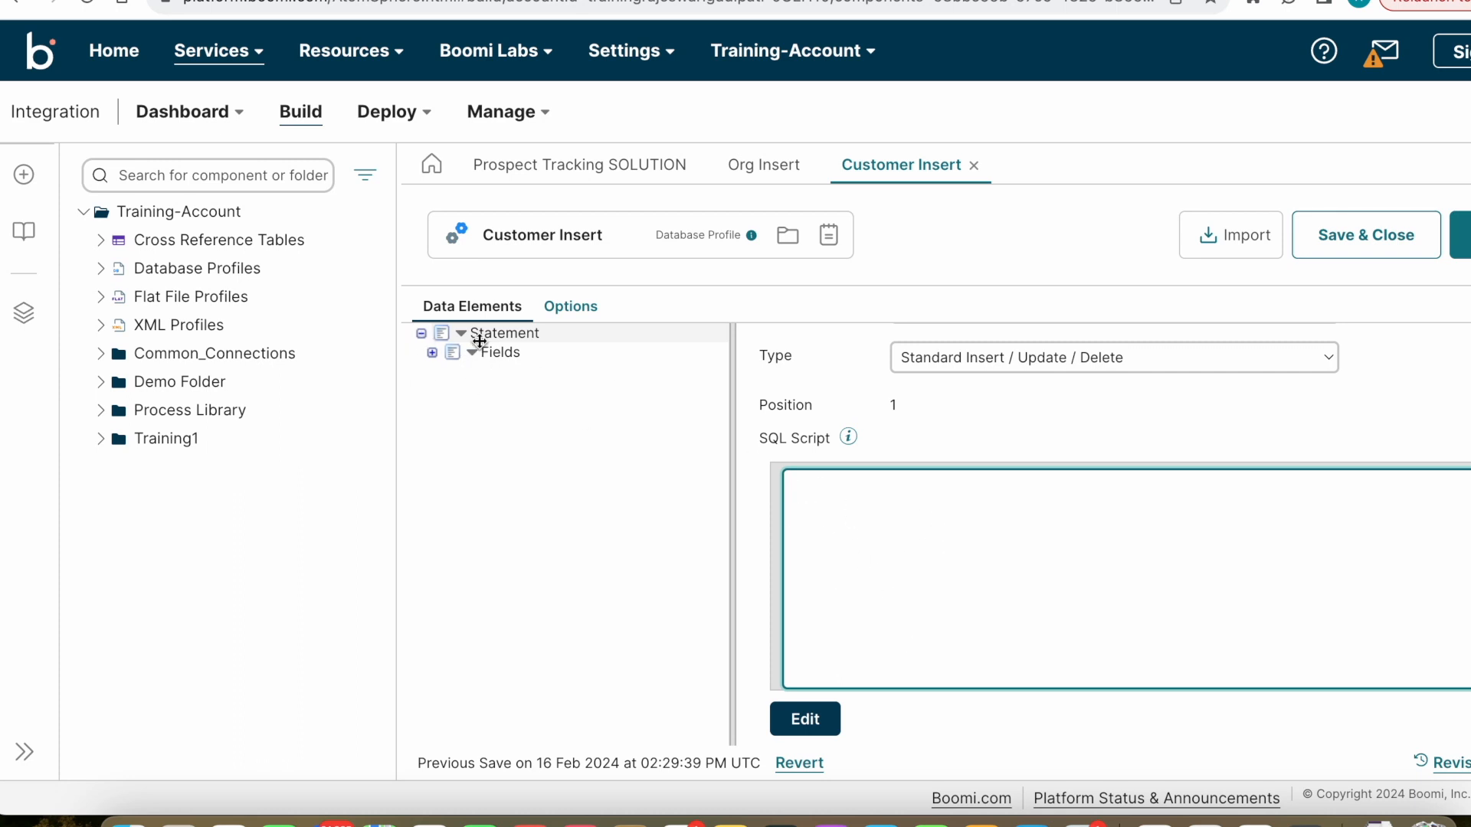
pyautogui.click(1081, 356)
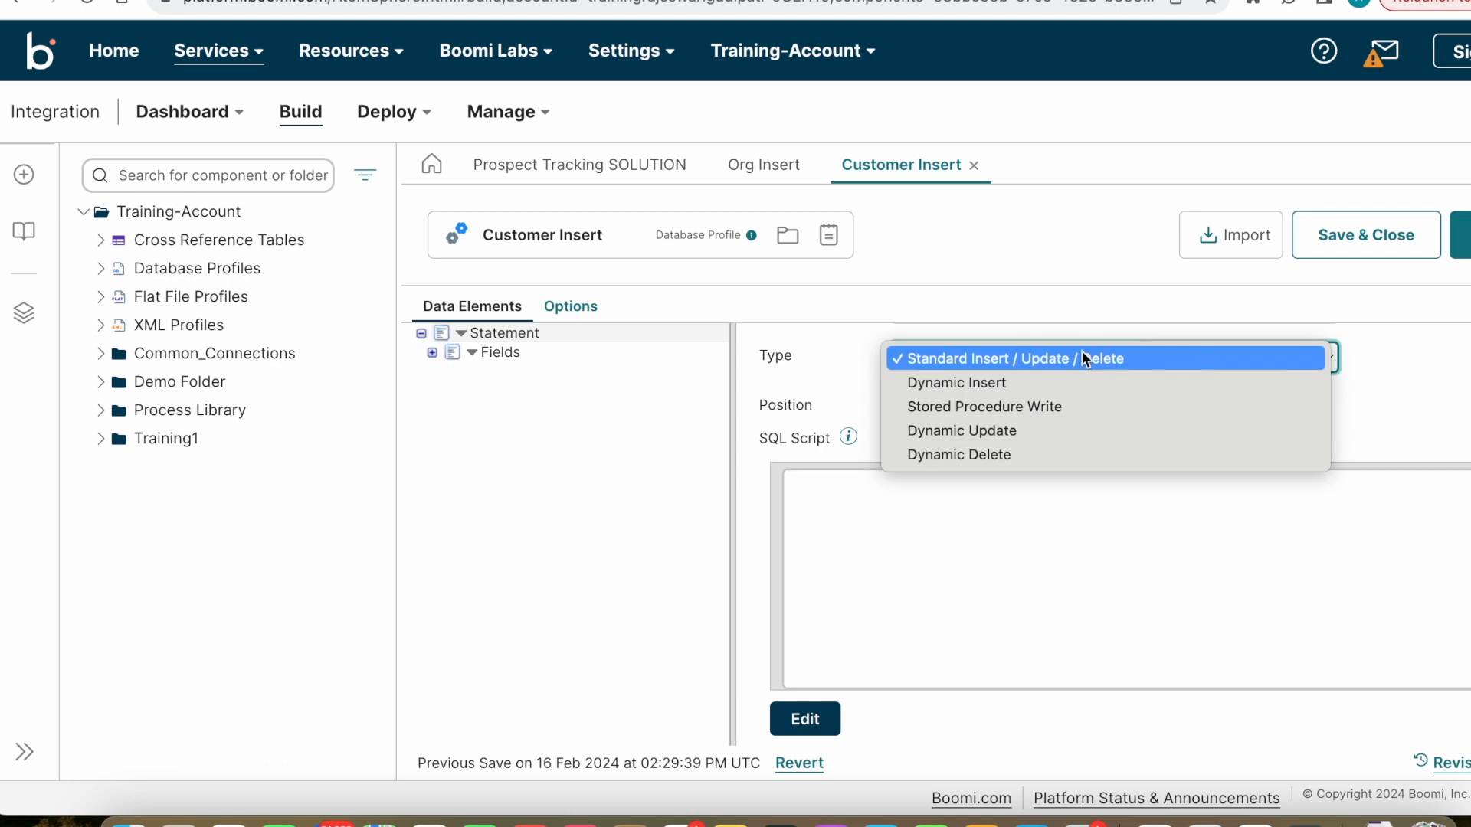
pyautogui.click(976, 382)
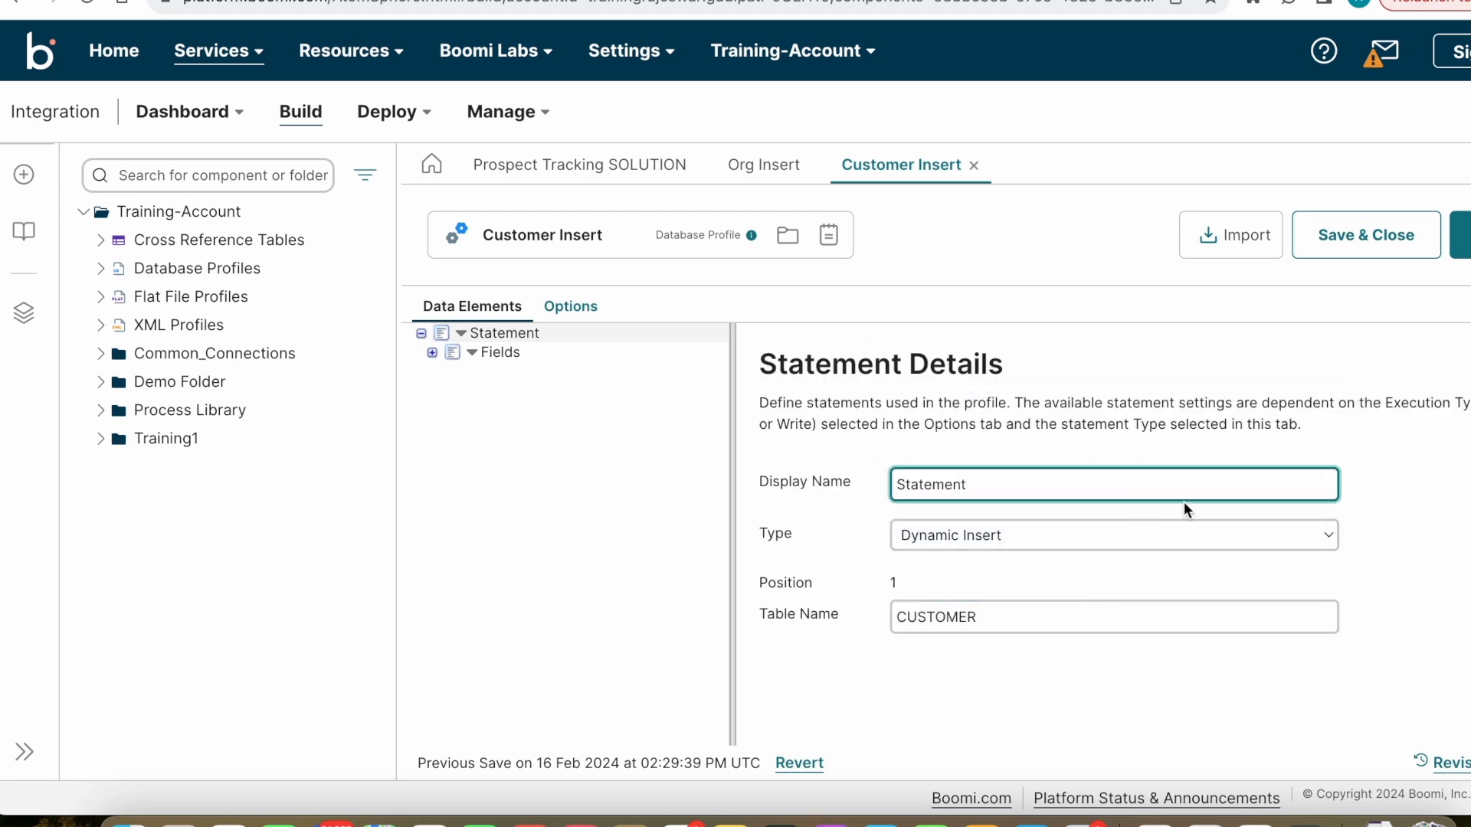
# Try the Dynamic Update statement type in the Customer Insert profile, then switch back to Dynamic Insert.
pyautogui.click(1001, 541)
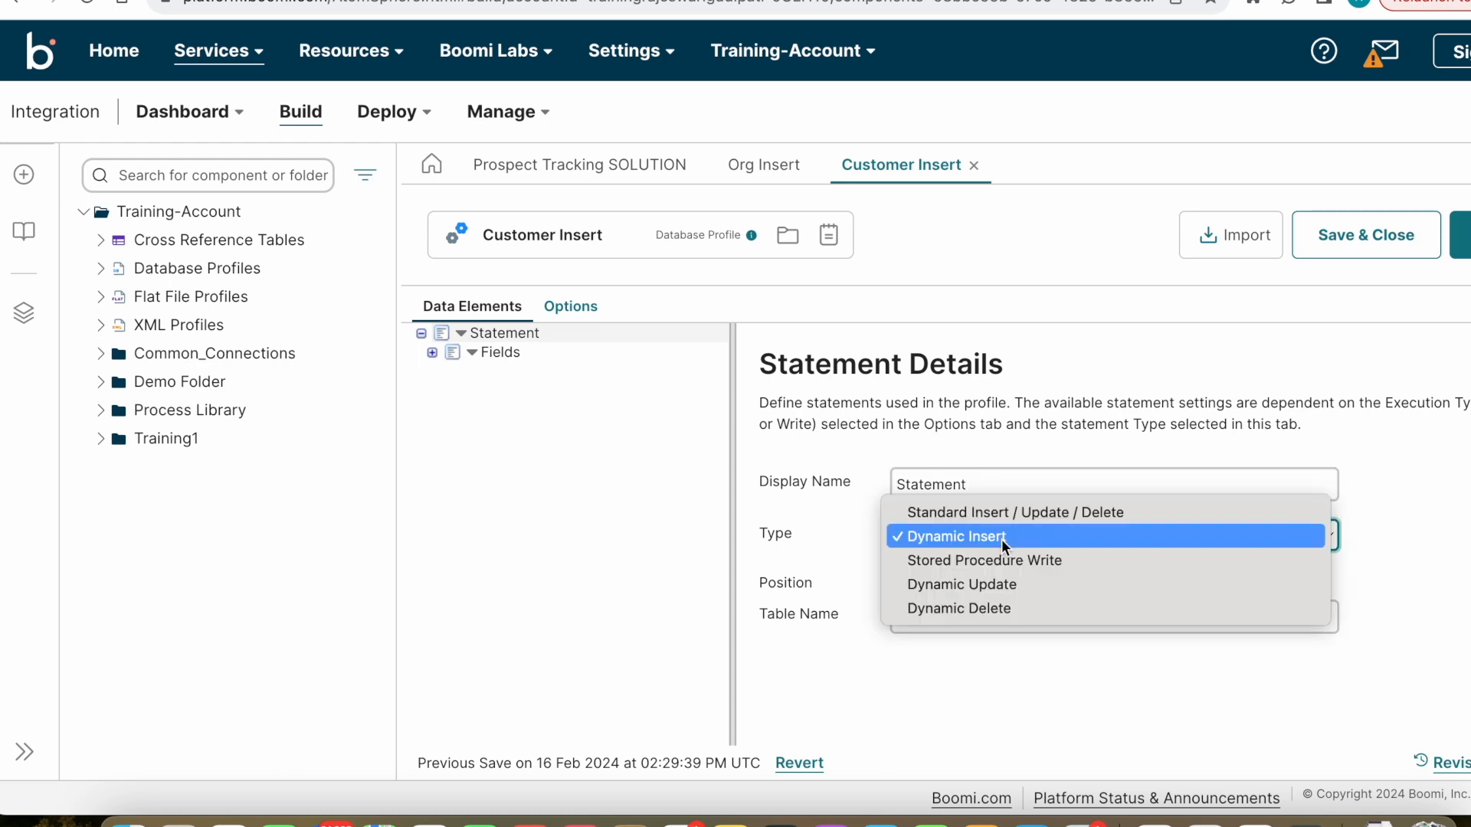
pyautogui.click(953, 587)
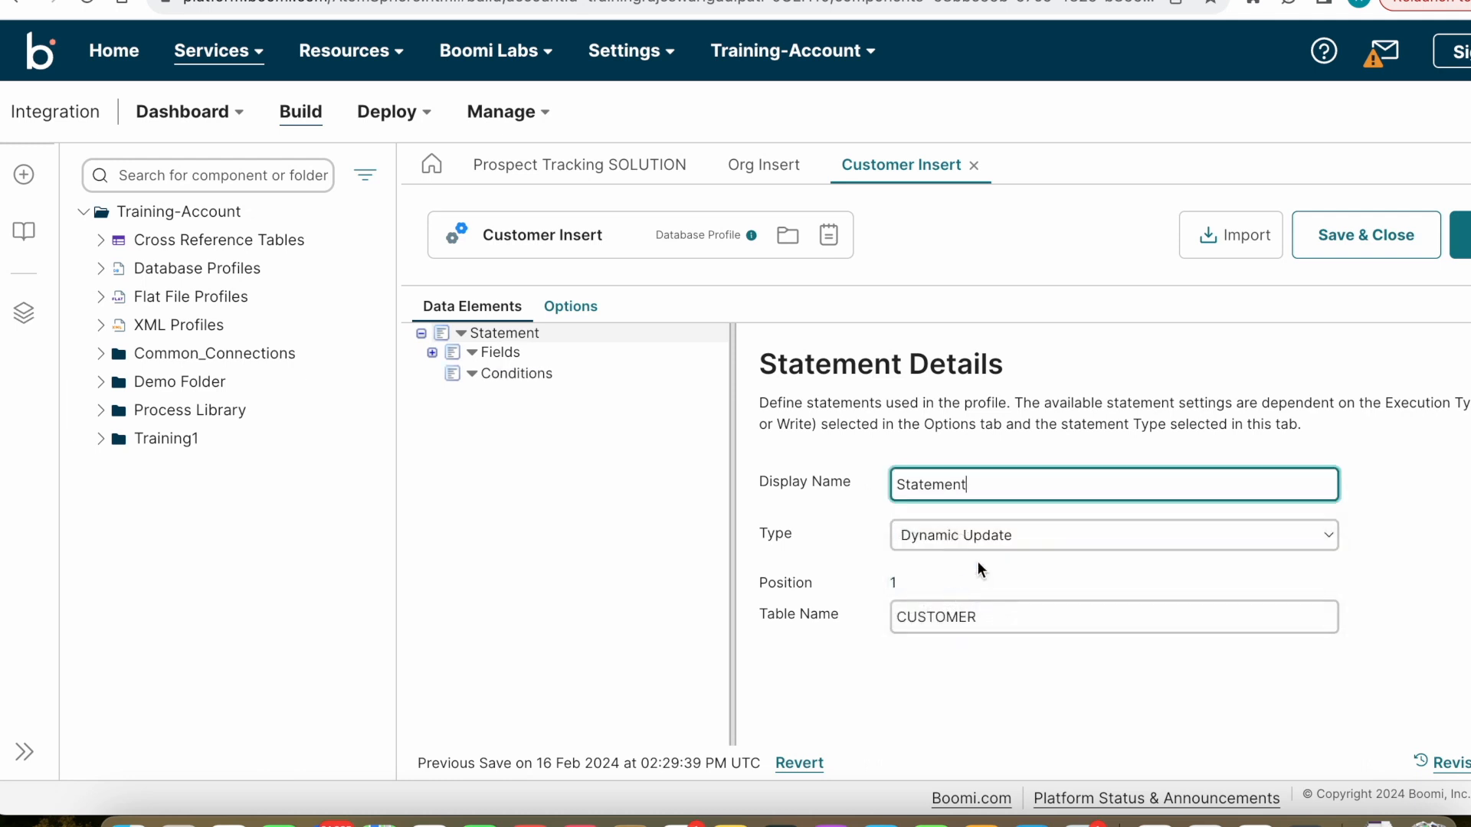
pyautogui.click(1012, 532)
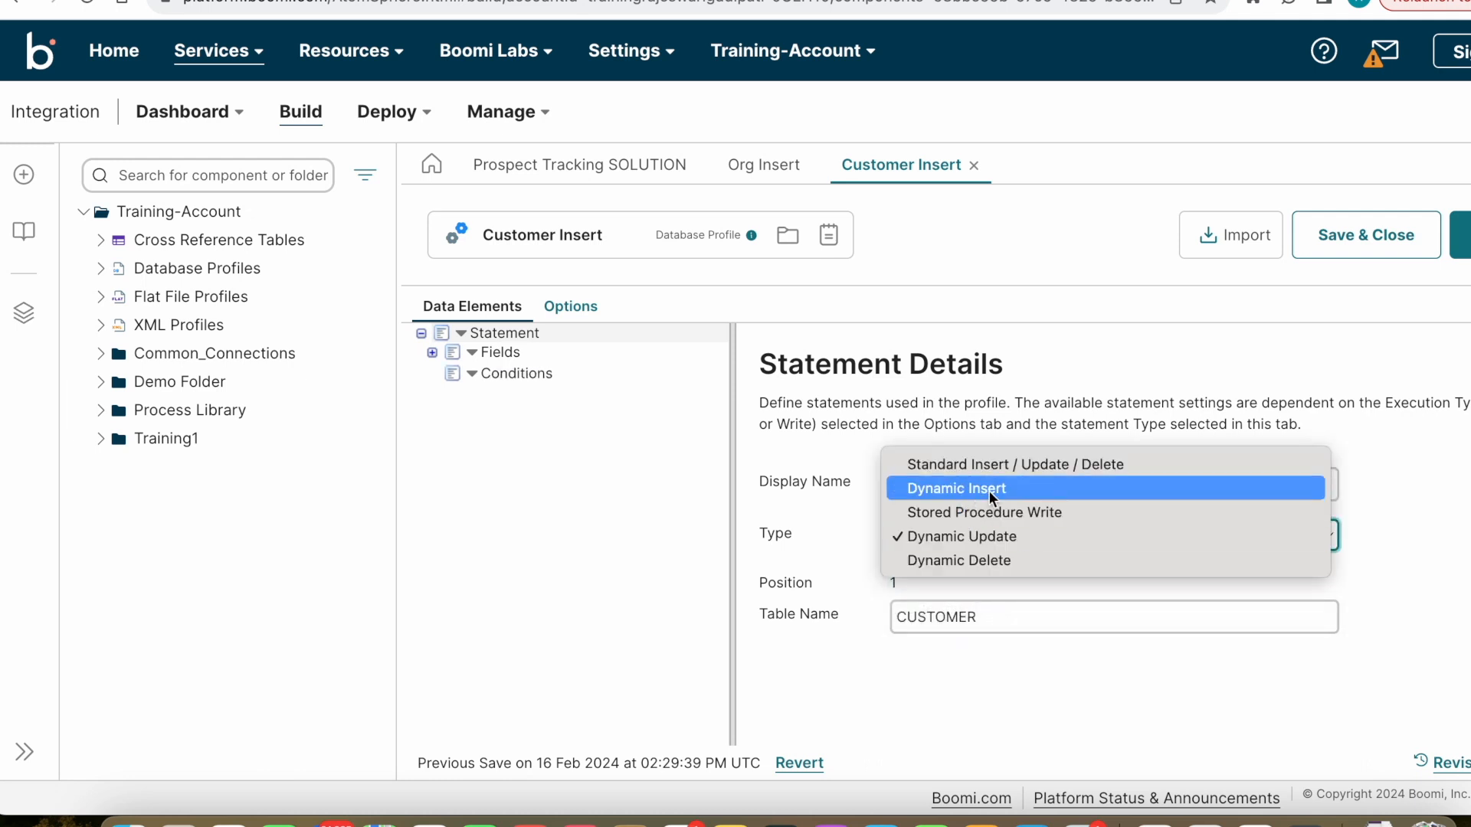
pyautogui.click(977, 490)
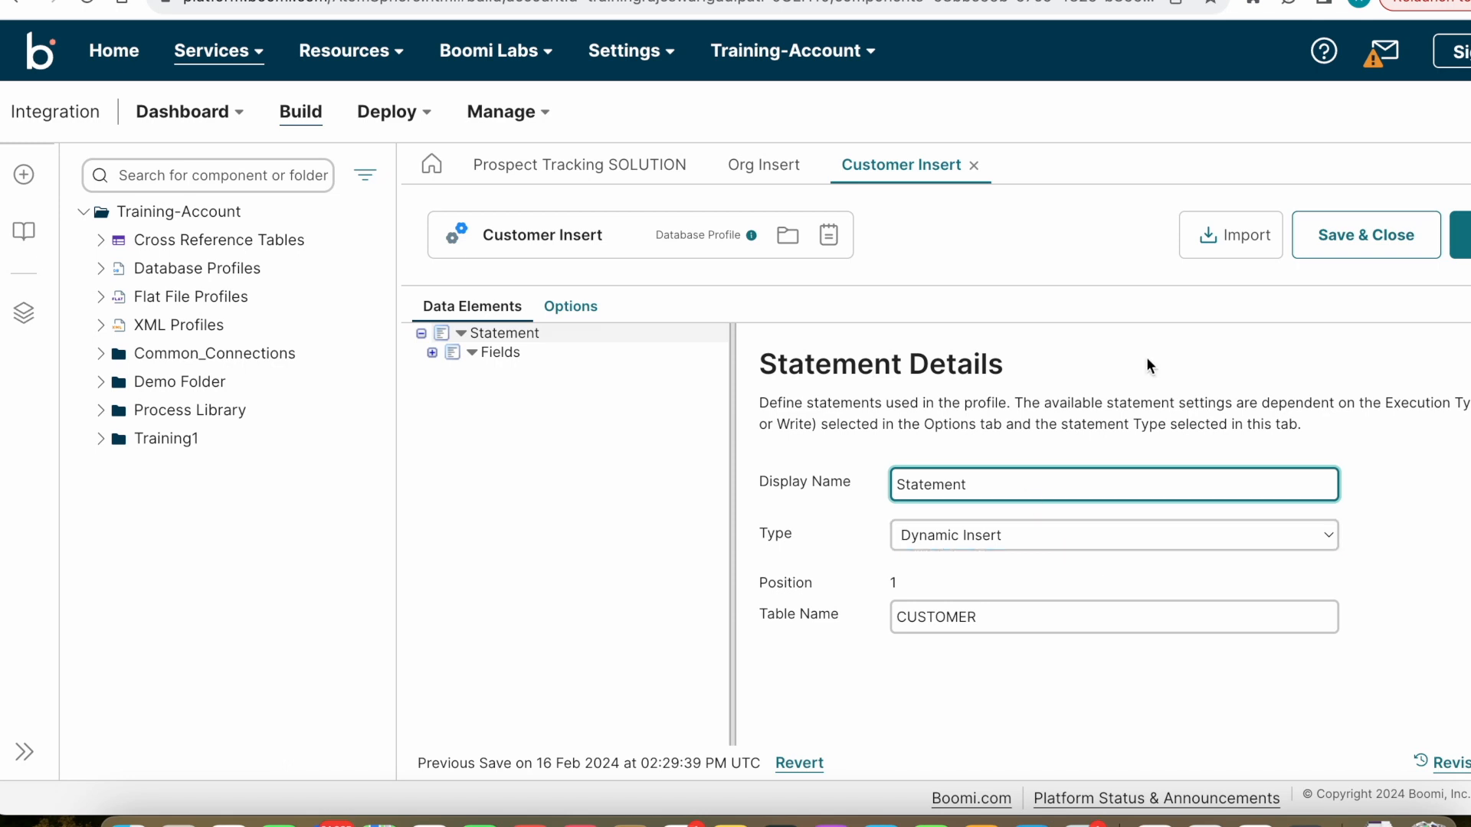
# Start a database import for the Customer Insert profile and choose the CUSTOMER table as its source.
pyautogui.click(1255, 242)
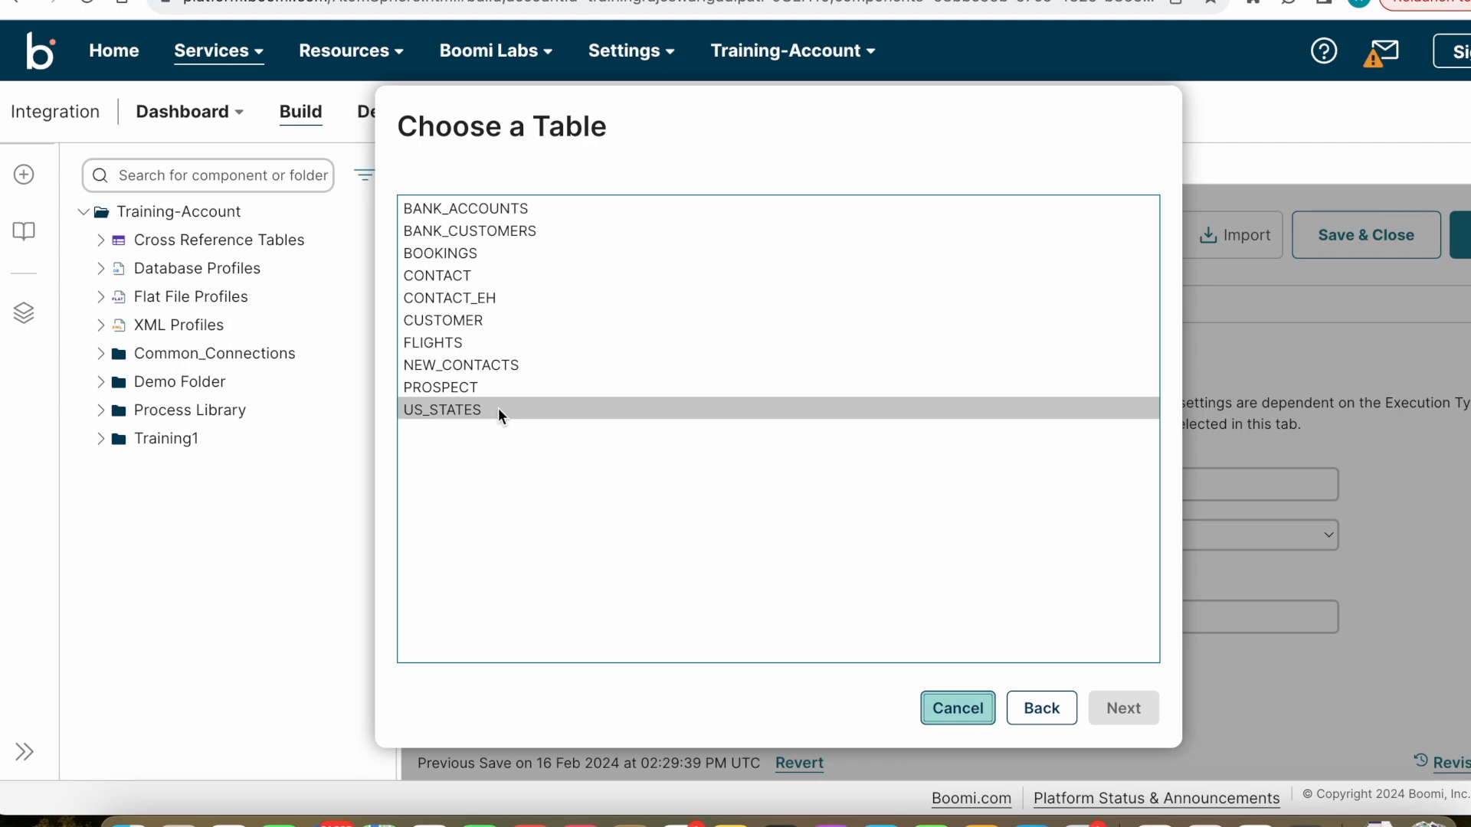
pyautogui.click(454, 322)
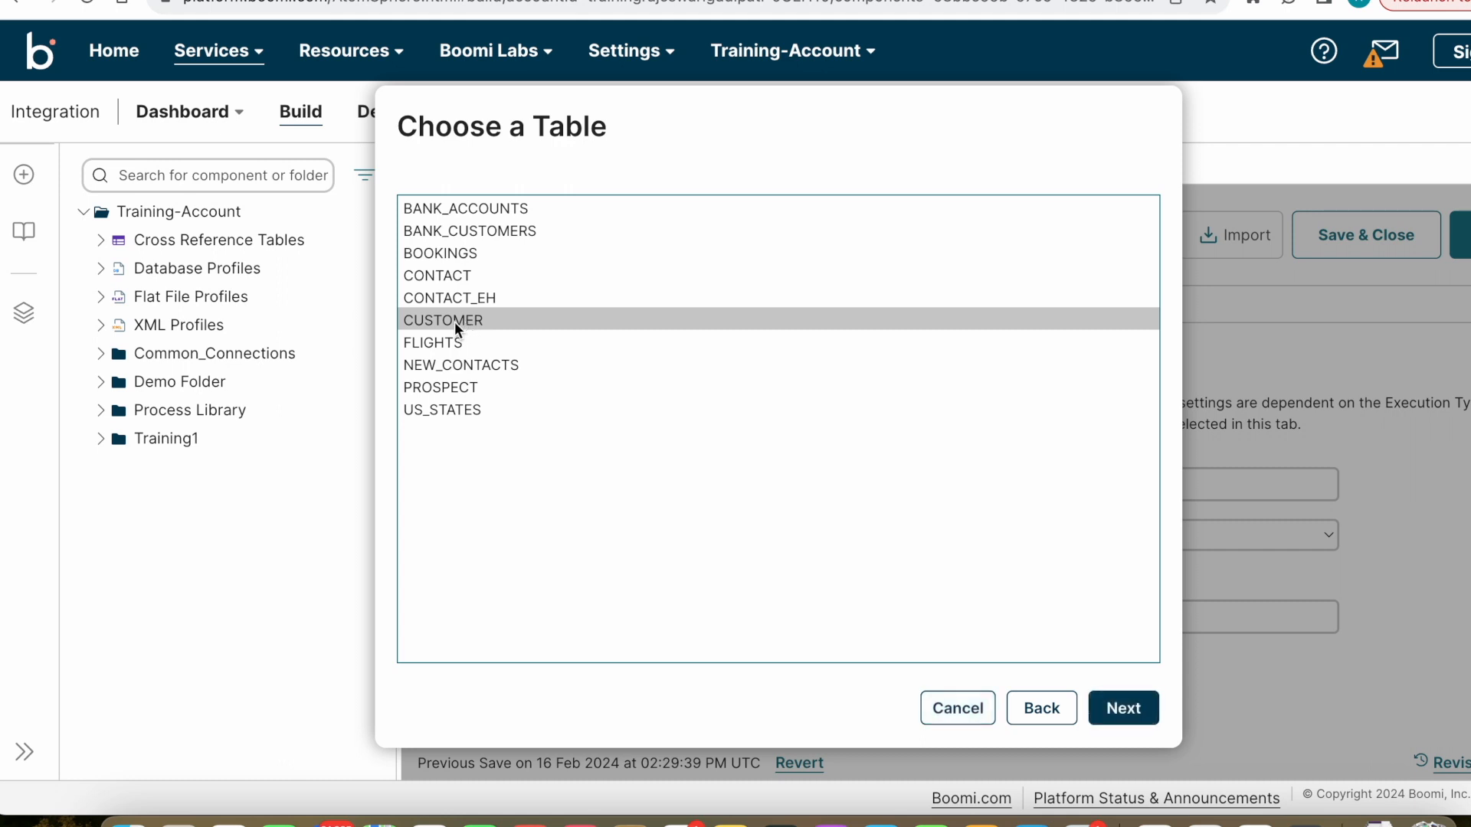
pyautogui.click(1124, 708)
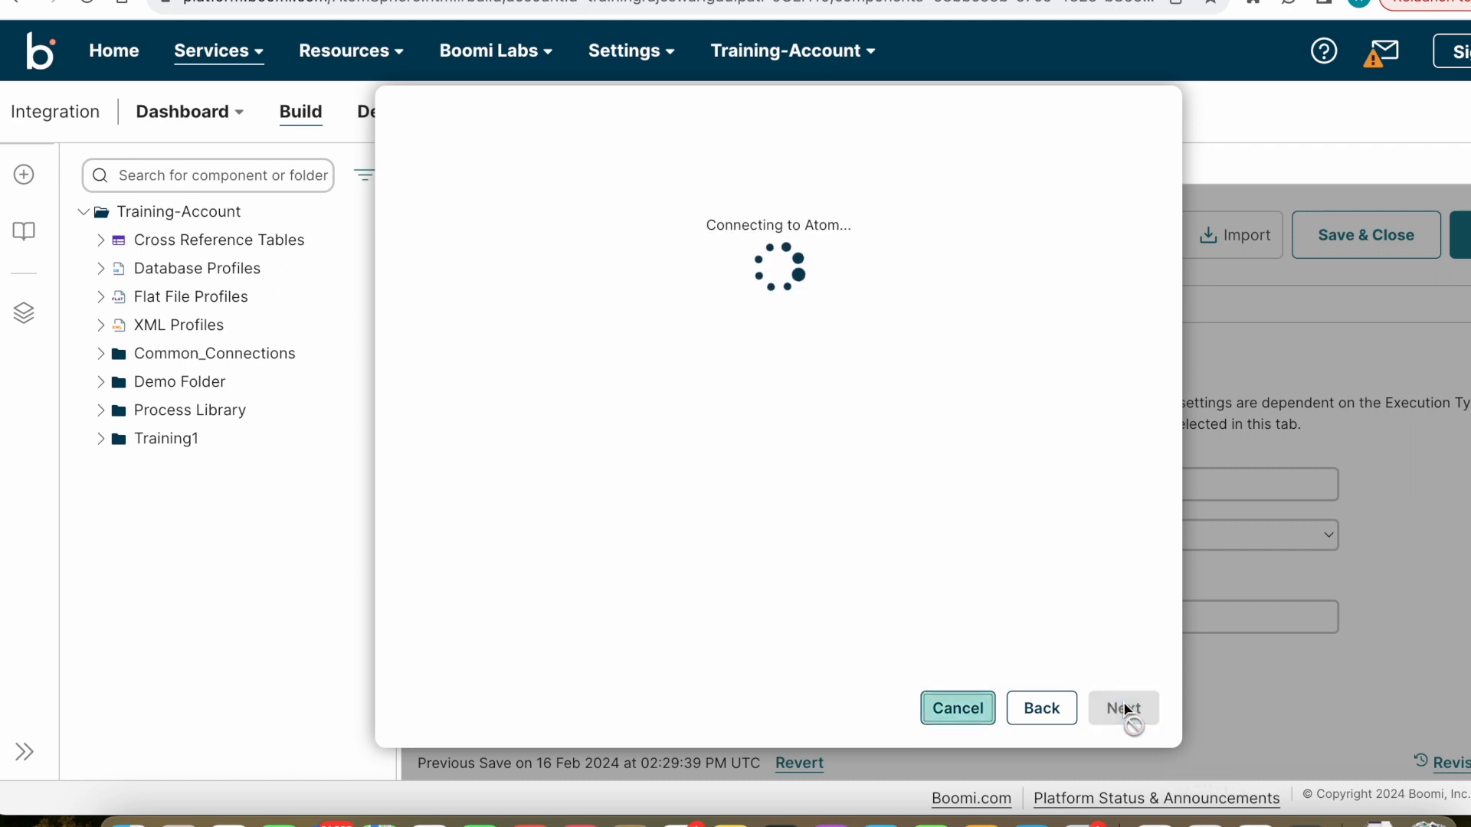
# Look through the CUSTOMER table's columns, select all of them as a trial and clear the selection.
pyautogui.scroll(-10, 610, 400)
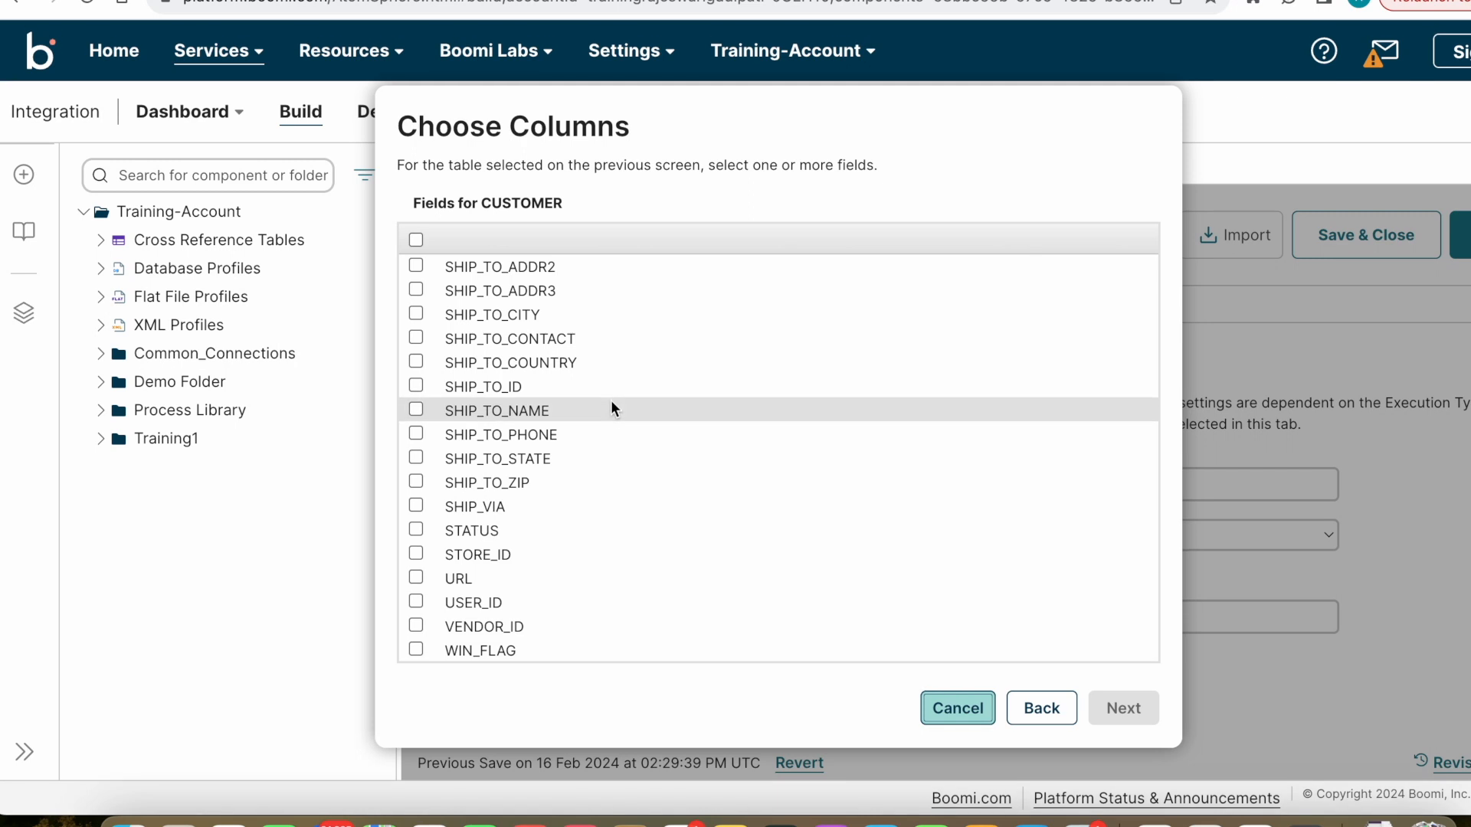
pyautogui.scroll(10, 609, 400)
pyautogui.click(415, 239)
pyautogui.click(415, 239)
pyautogui.scroll(-10, 455, 329)
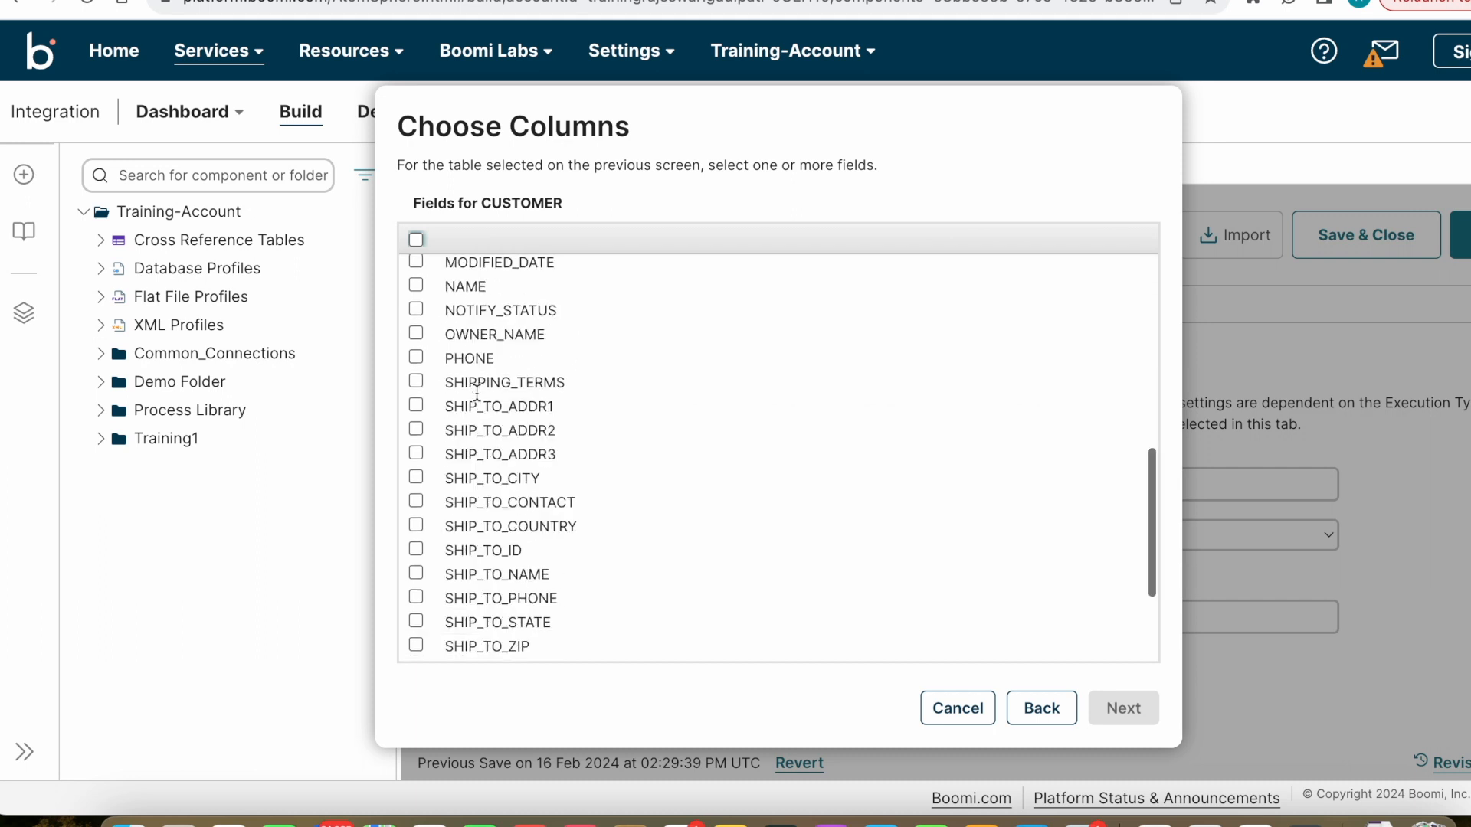
pyautogui.scroll(10, 455, 337)
pyautogui.click(416, 239)
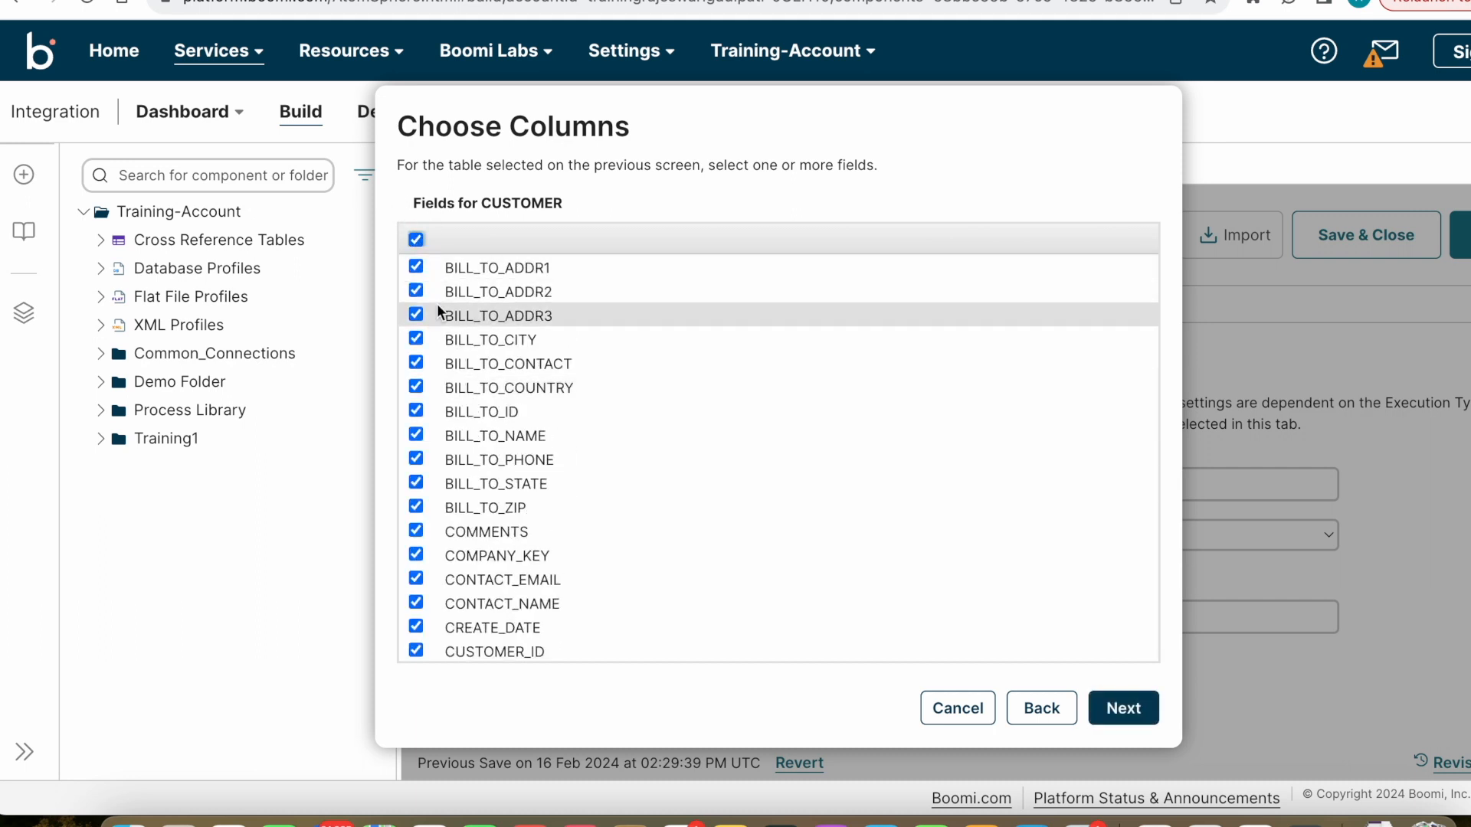
pyautogui.scroll(-10, 483, 482)
pyautogui.scroll(10, 473, 484)
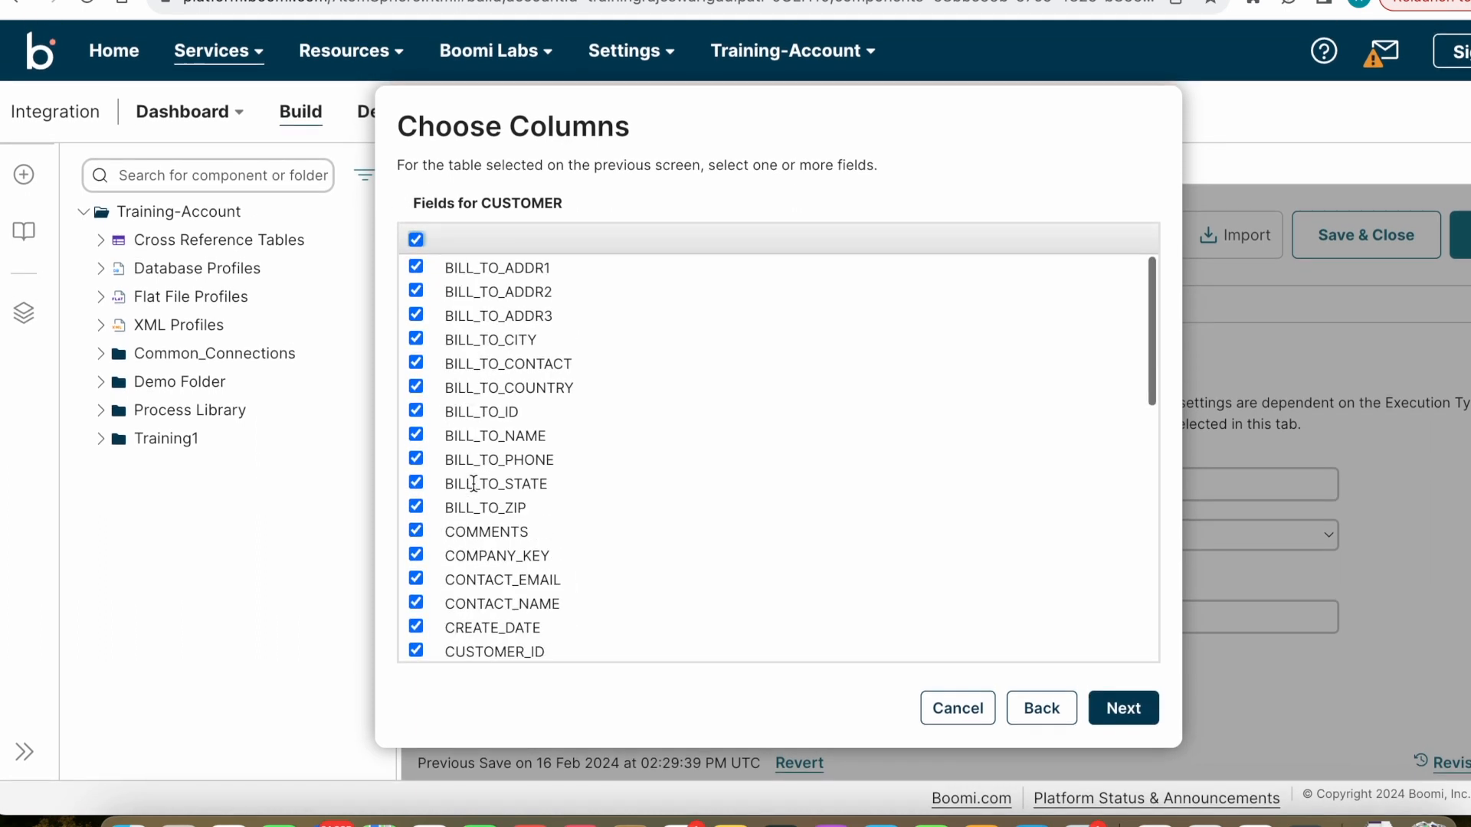
pyautogui.click(415, 239)
# Import only BILL_TO_ADDR1, BILL_TO_ADDR2, BILL_TO_ADDR3, BILL_TO_ID, BILL_TO_ZIP, COMPANY_KEY and CONTACT_NAME from the CUSTOMER table into the profile.
pyautogui.click(417, 268)
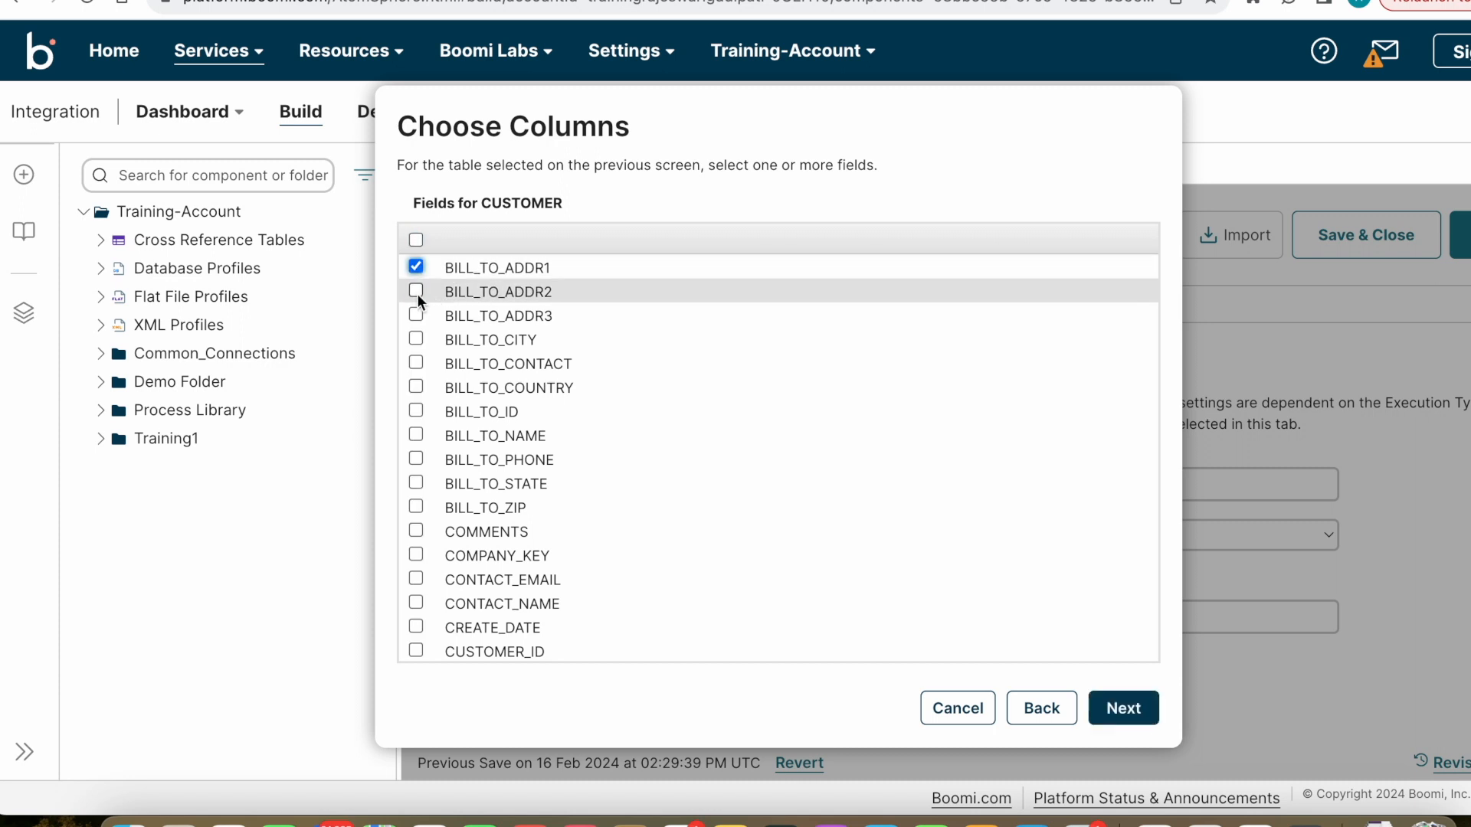
pyautogui.click(416, 292)
pyautogui.click(417, 316)
pyautogui.click(417, 412)
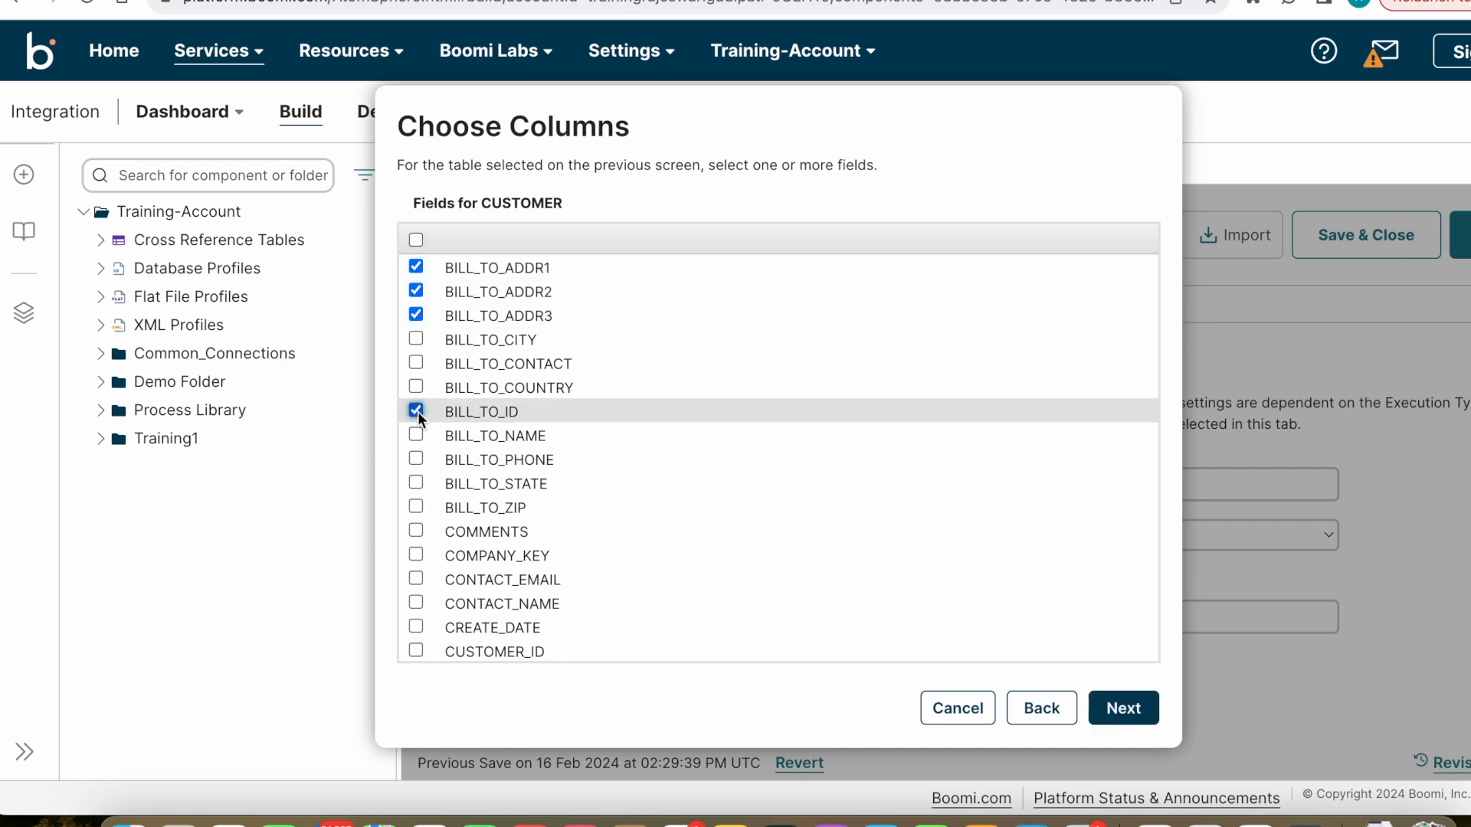
pyautogui.click(416, 506)
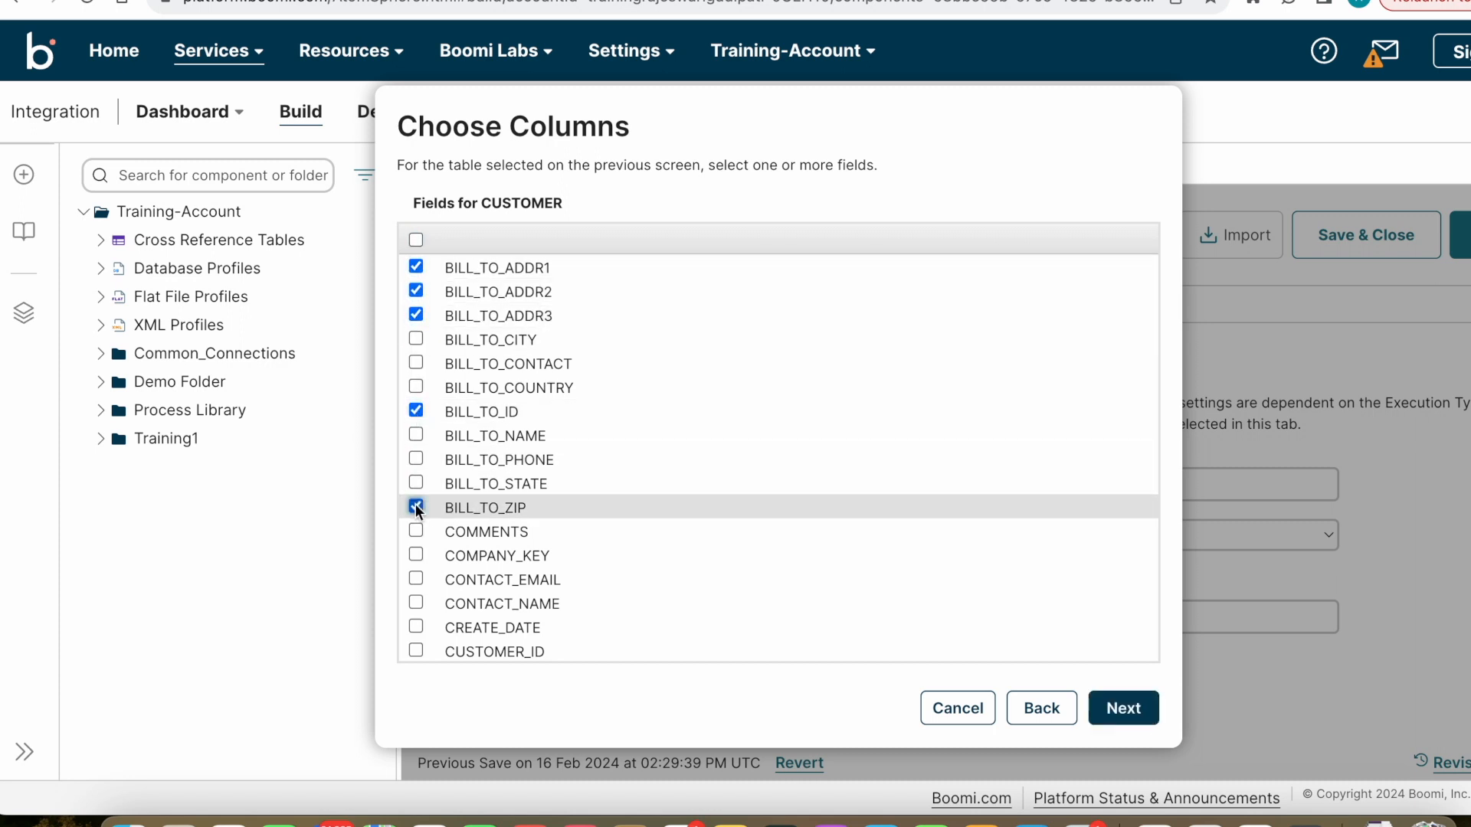
pyautogui.click(416, 555)
pyautogui.click(416, 602)
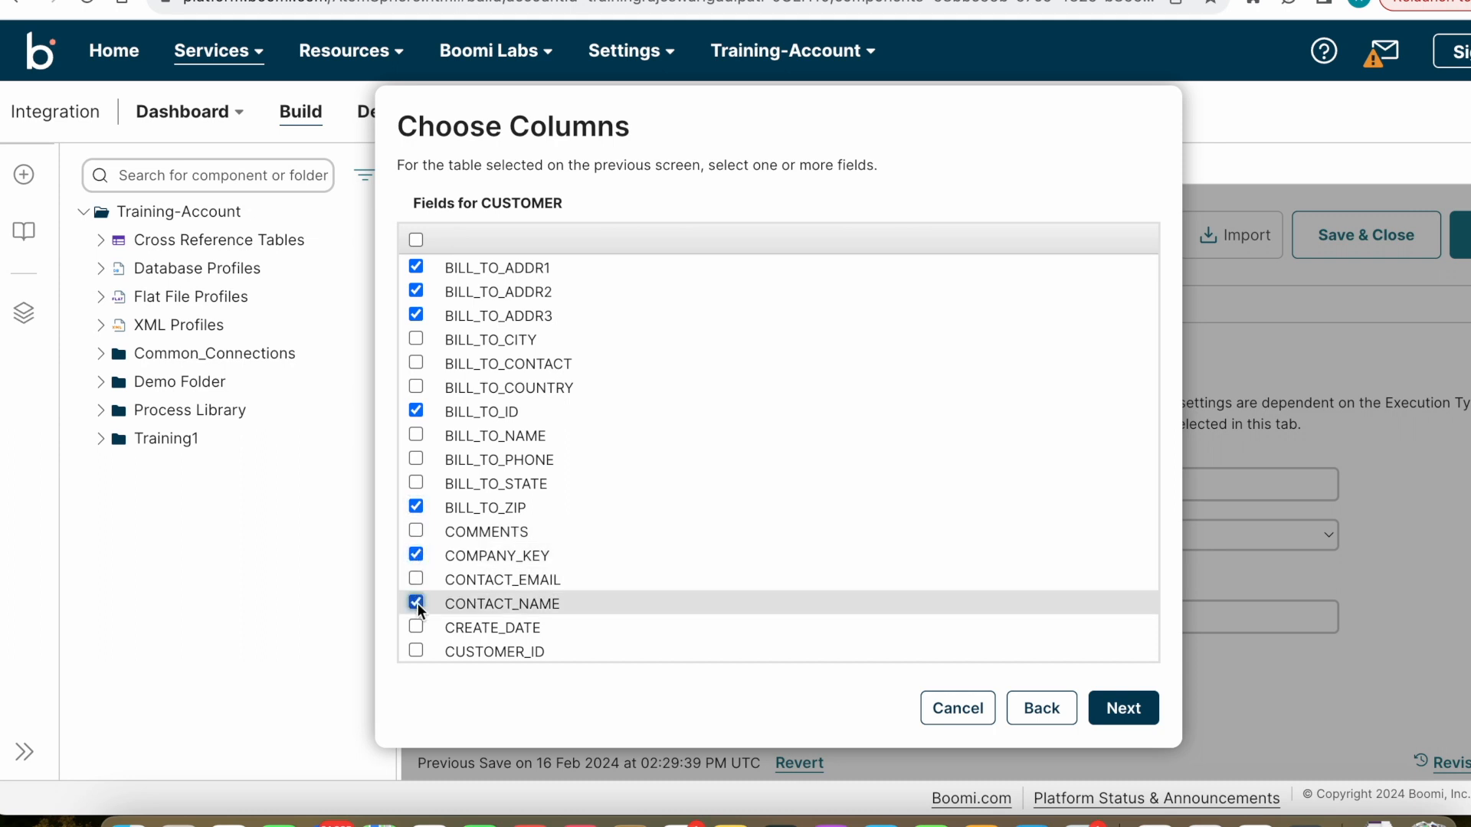
pyautogui.click(1120, 709)
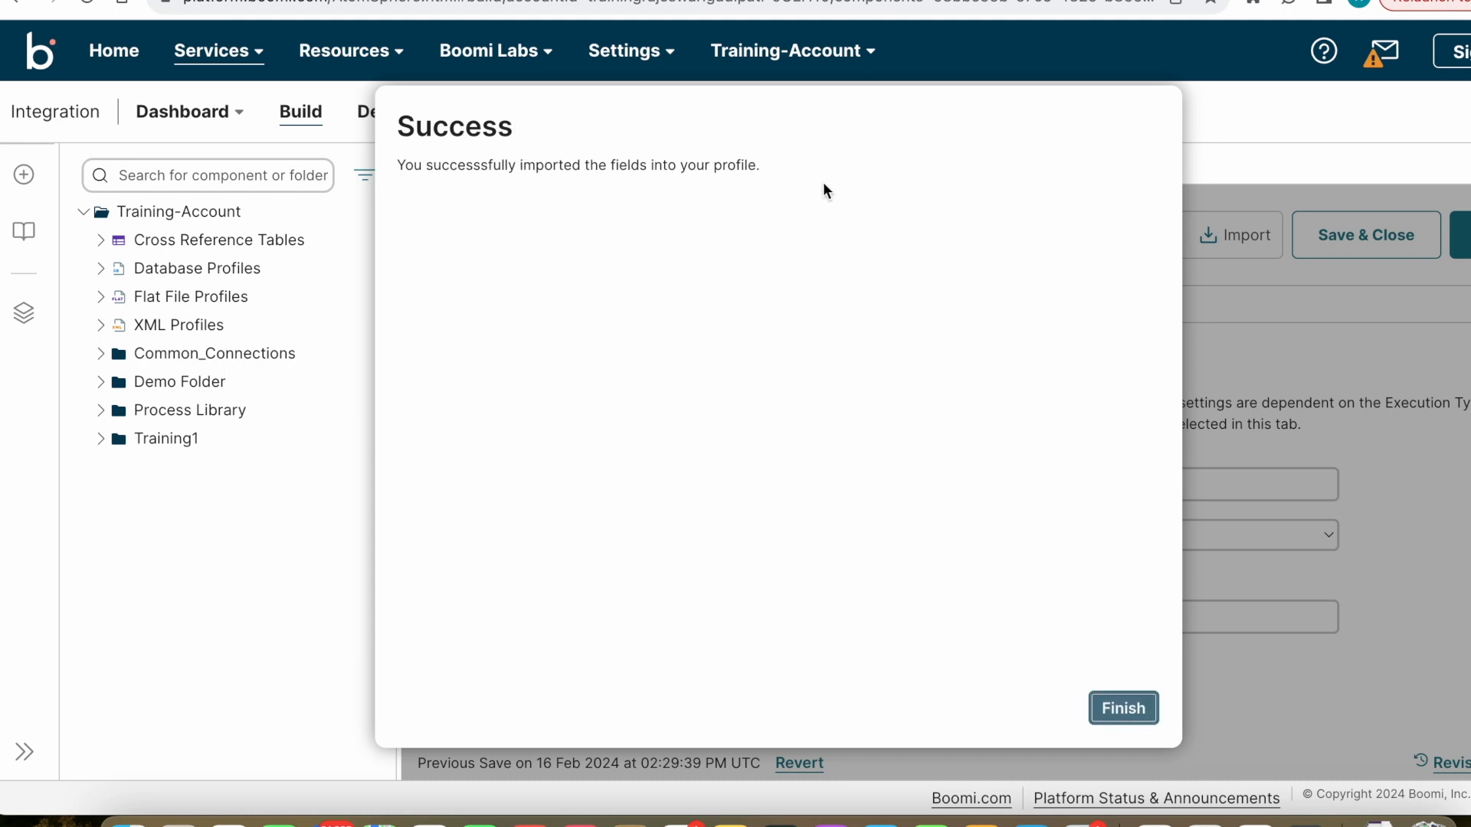
pyautogui.press('Return')
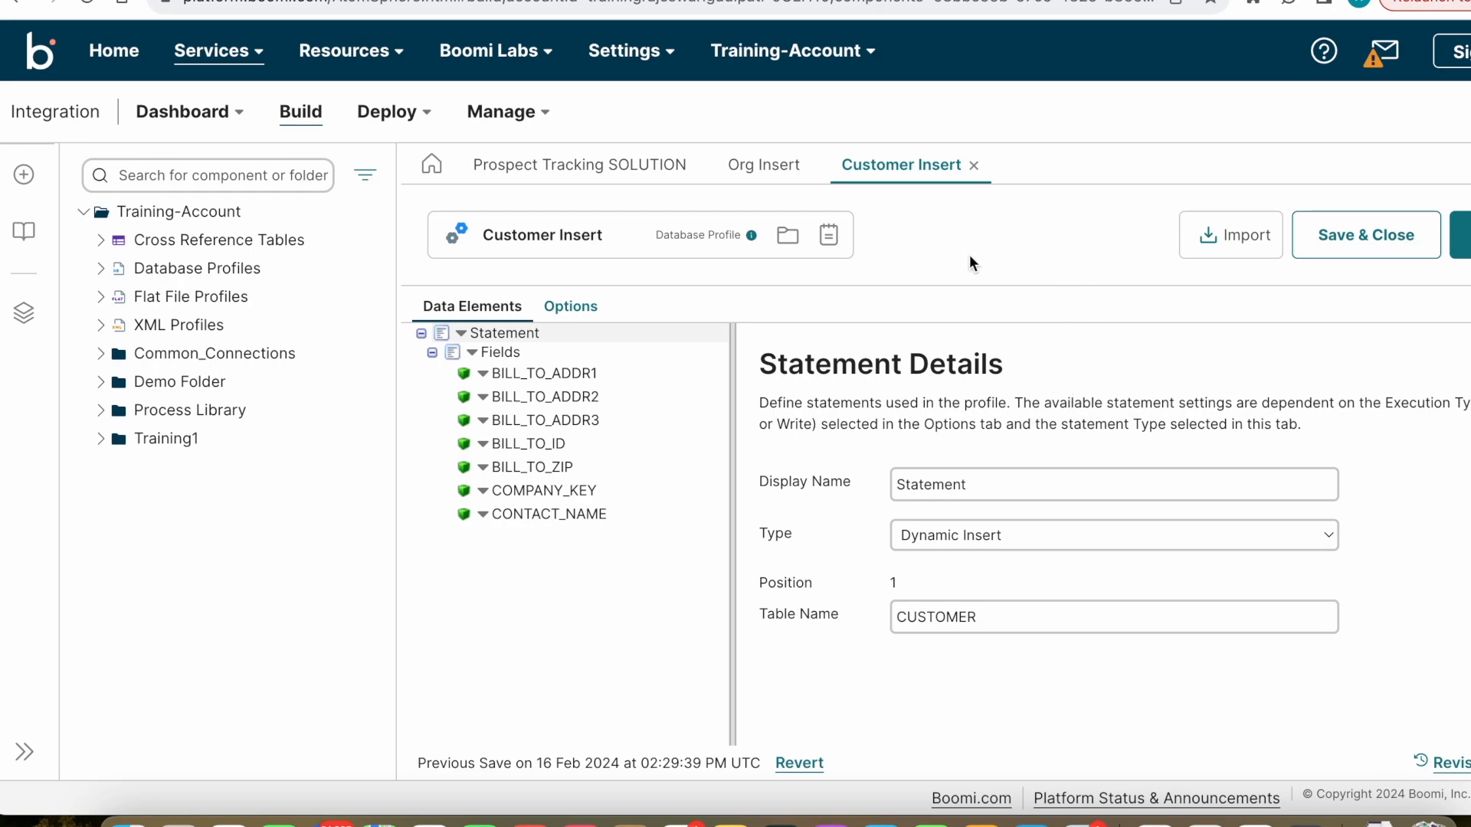
# Close the Customer Insert profile without saving its changes and return to the Prospect Tracking SOLUTION process, accepting the Database shape settings.
pyautogui.click(974, 167)
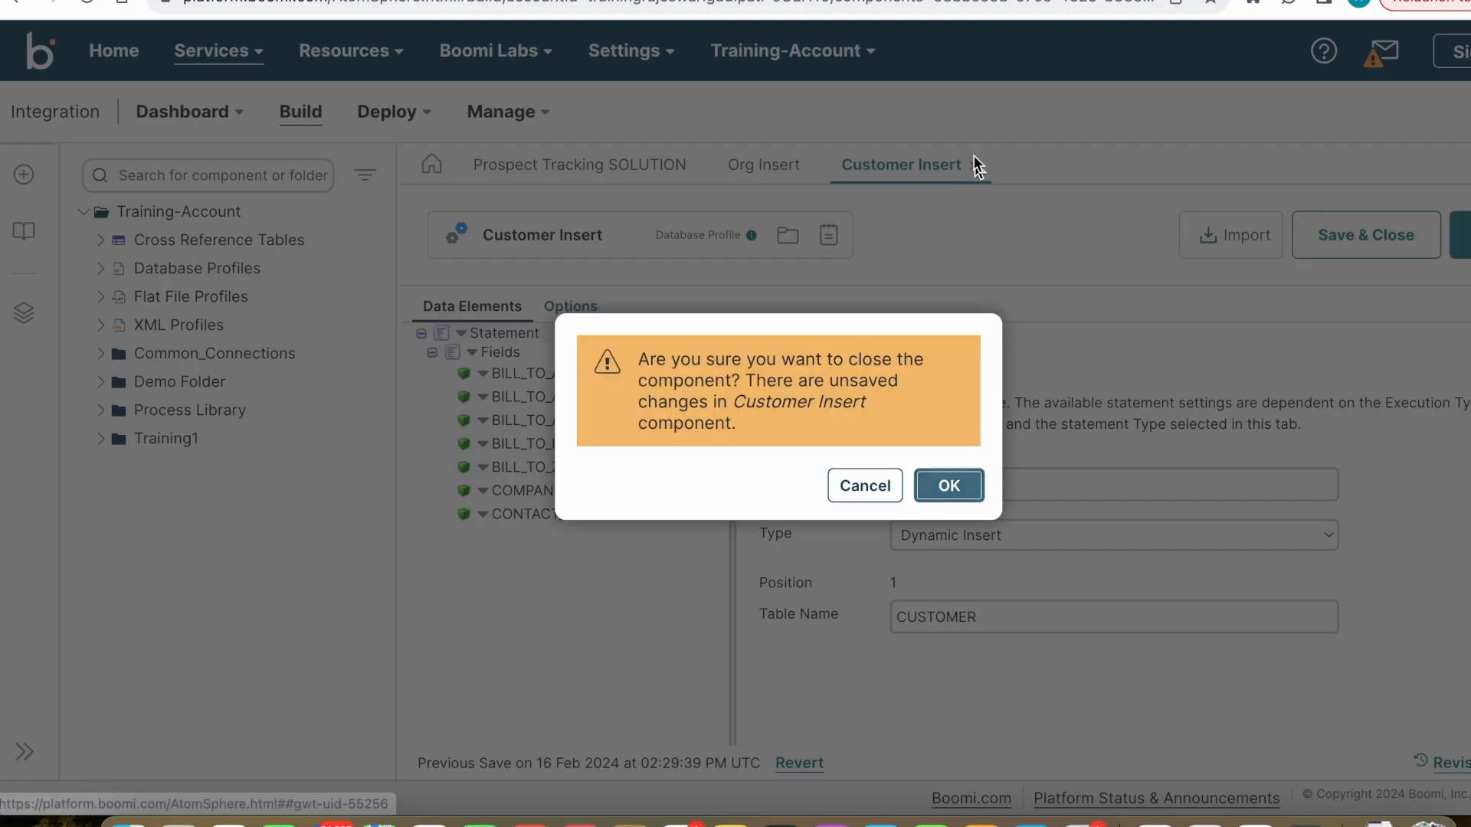
pyautogui.click(956, 492)
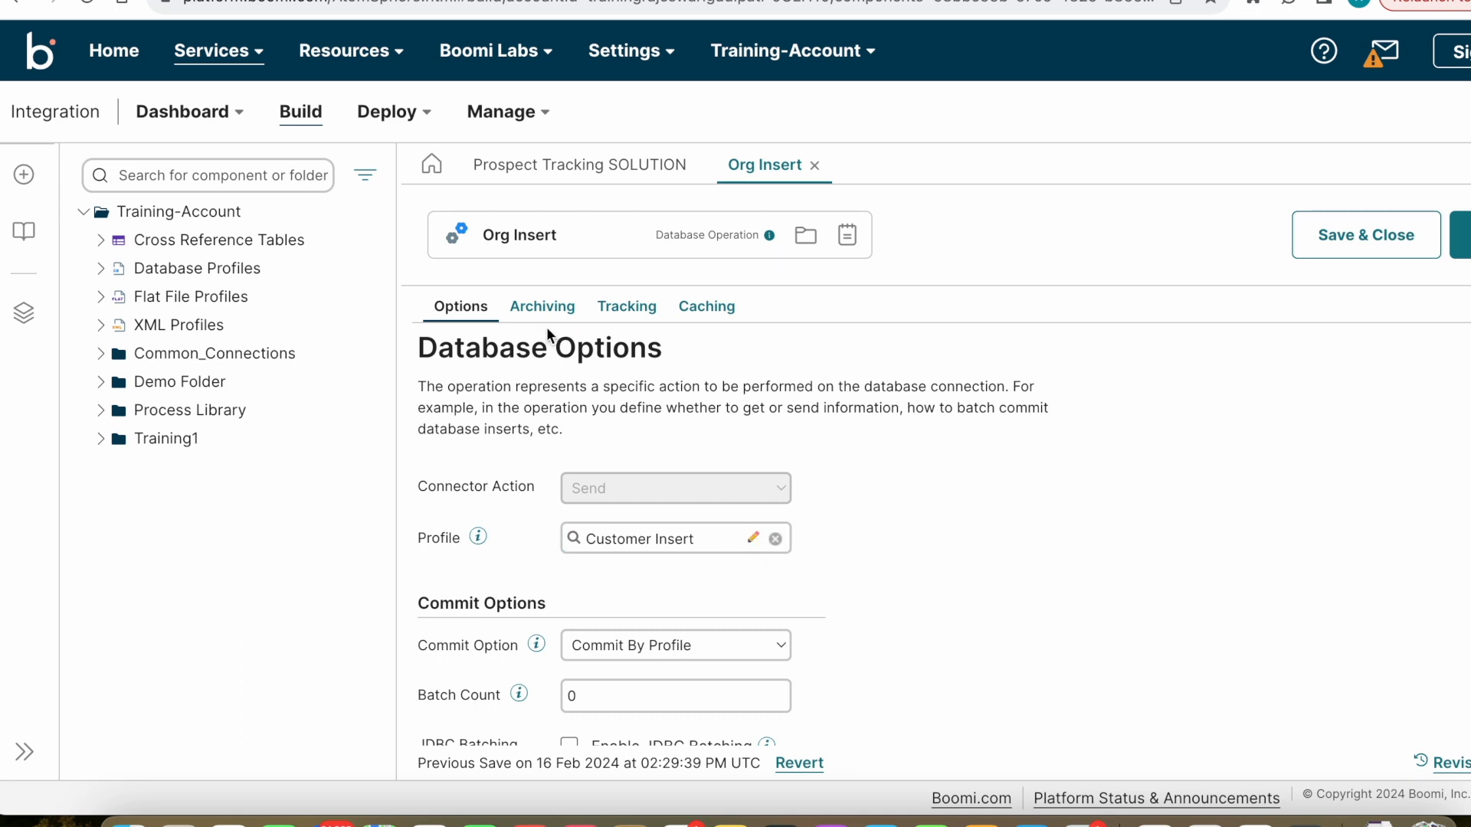
pyautogui.click(618, 162)
pyautogui.click(947, 755)
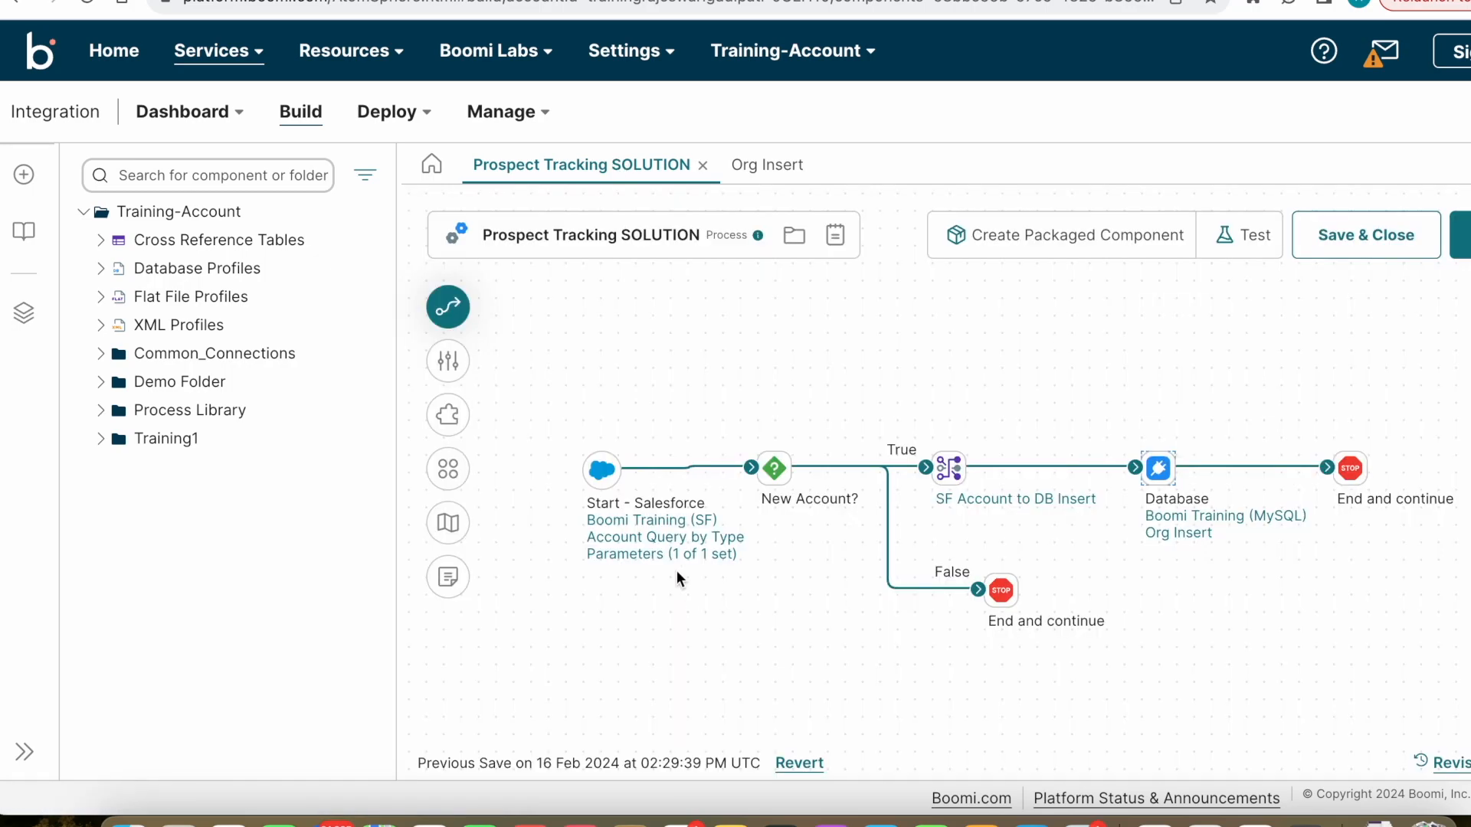
# View the Account Query by Type operation of the Salesforce start shape and the document archiving options of the Org Insert operation.
pyautogui.click(657, 539)
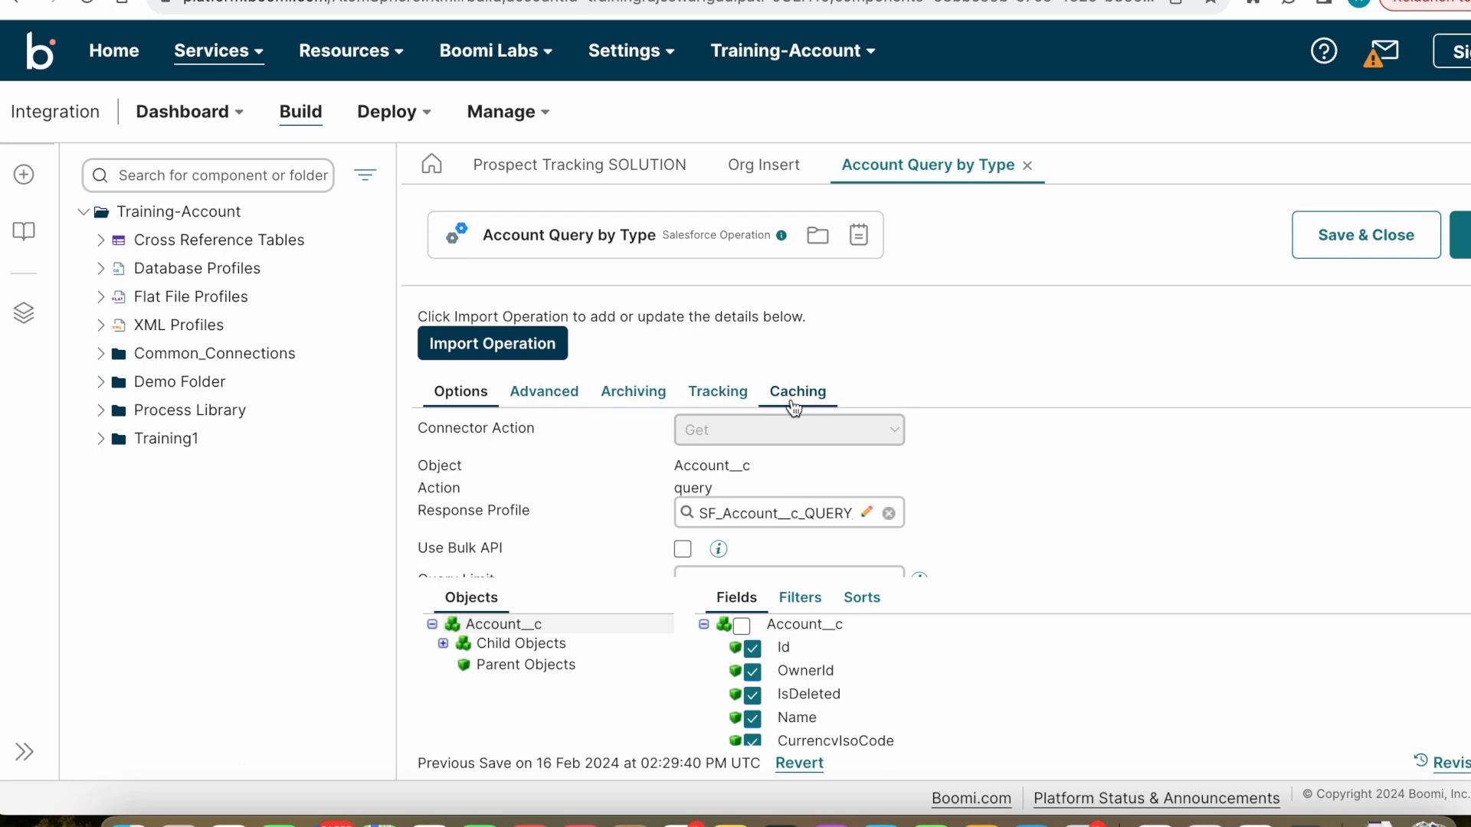
pyautogui.click(765, 165)
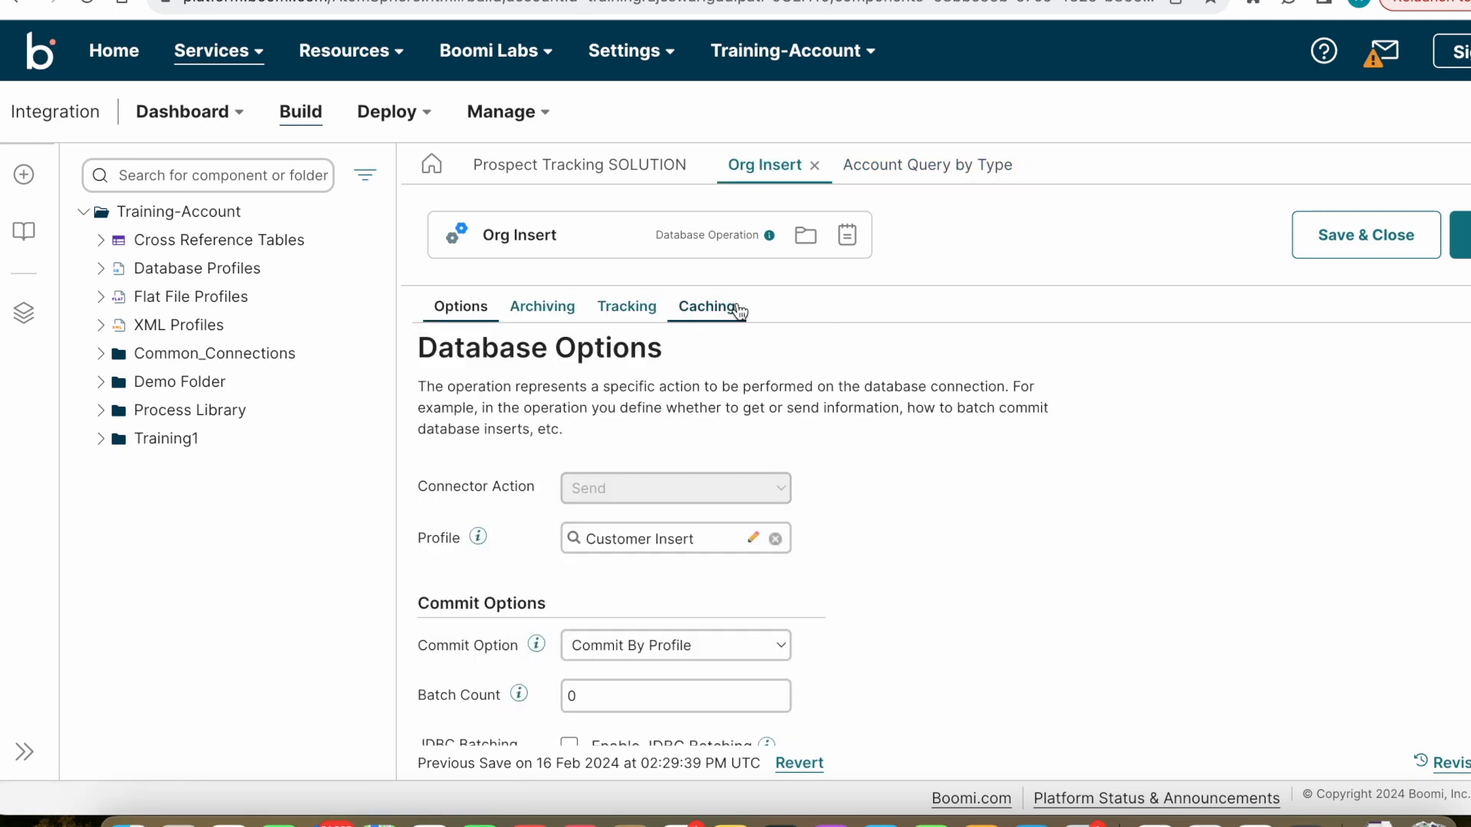
pyautogui.click(554, 311)
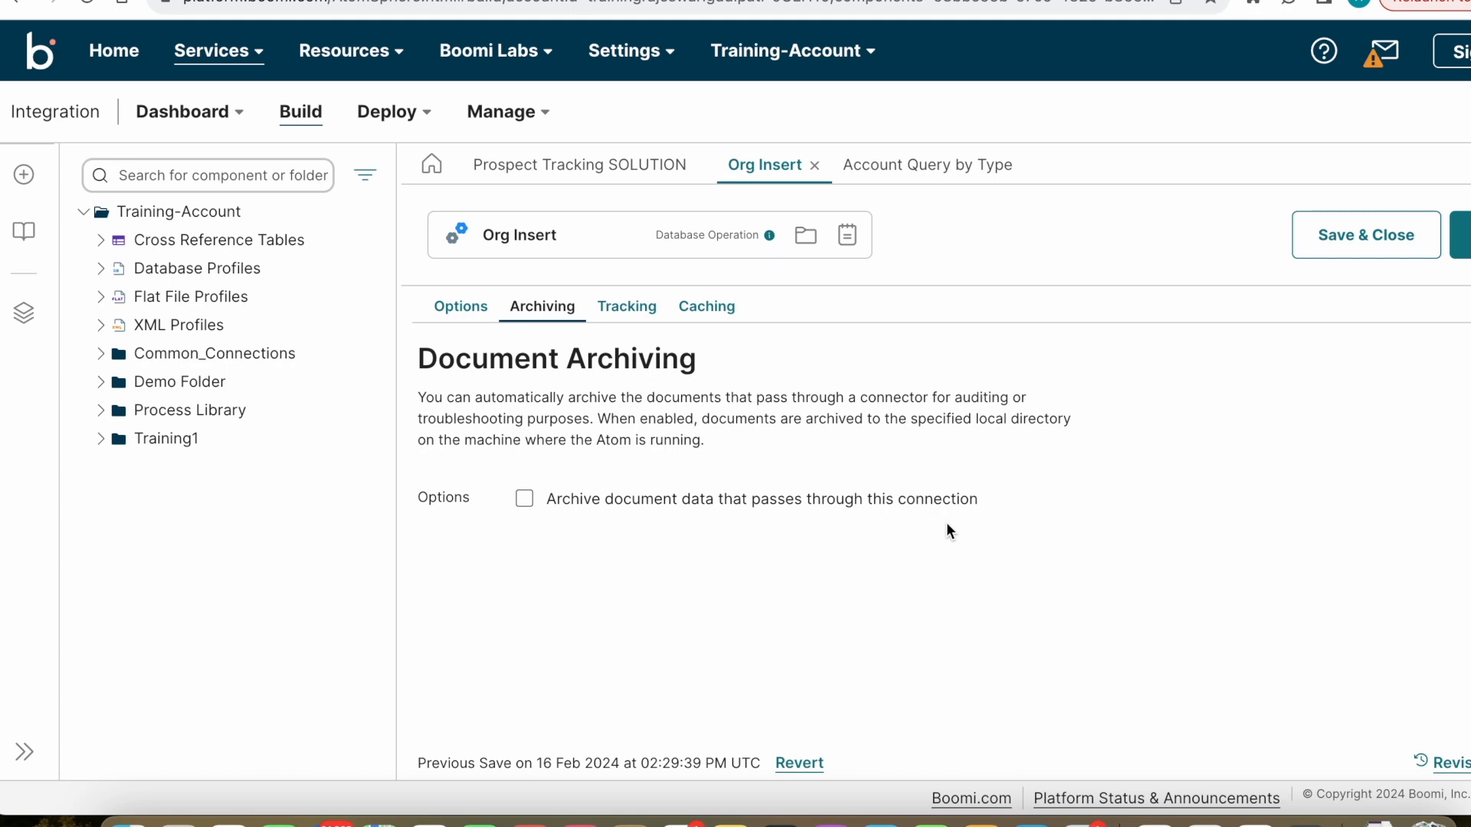
# Enable document archiving for the Org Insert operation as a trial to show its directory setting, and disable it again.
pyautogui.click(530, 504)
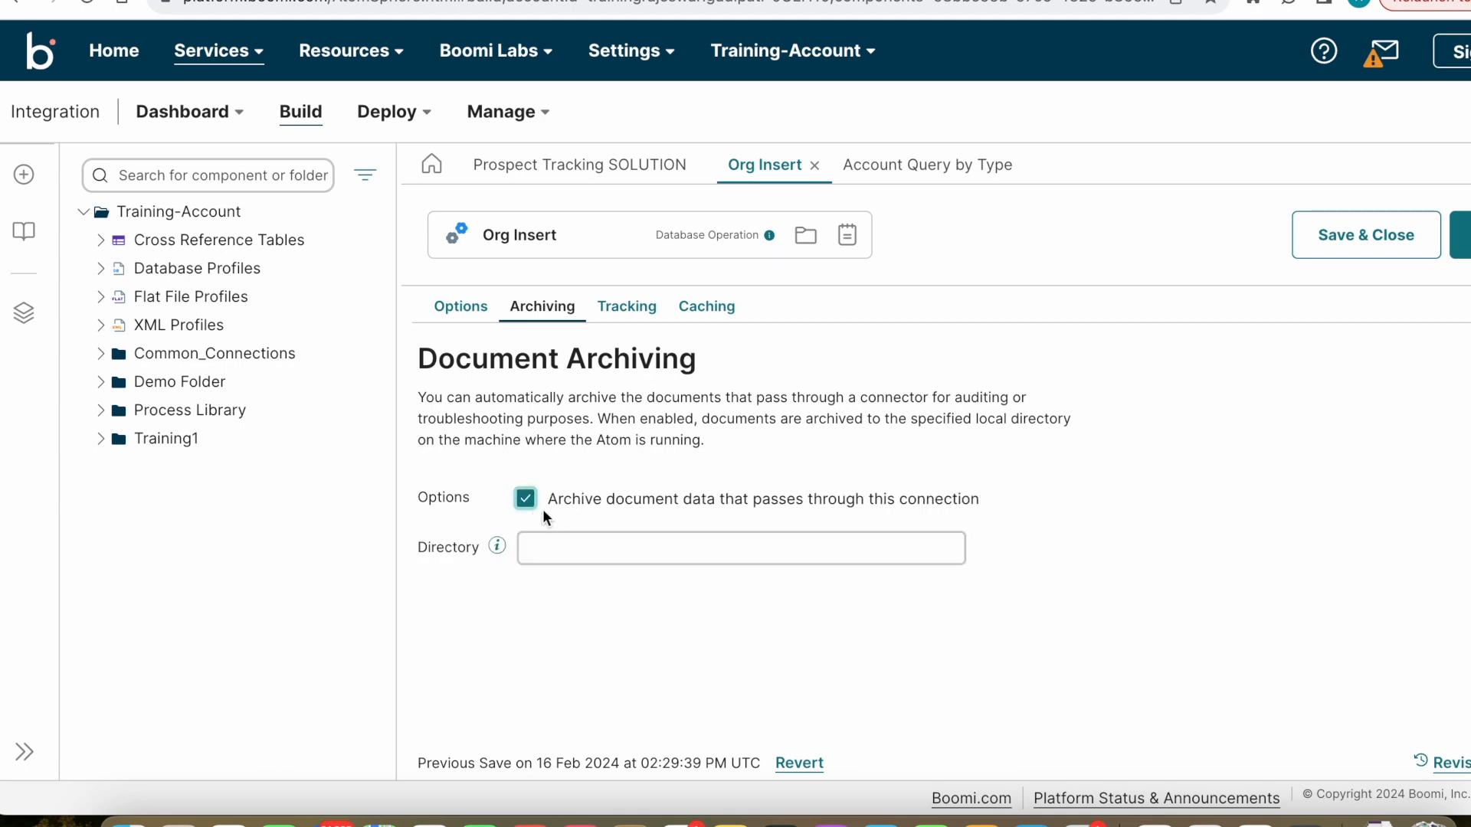
pyautogui.click(580, 547)
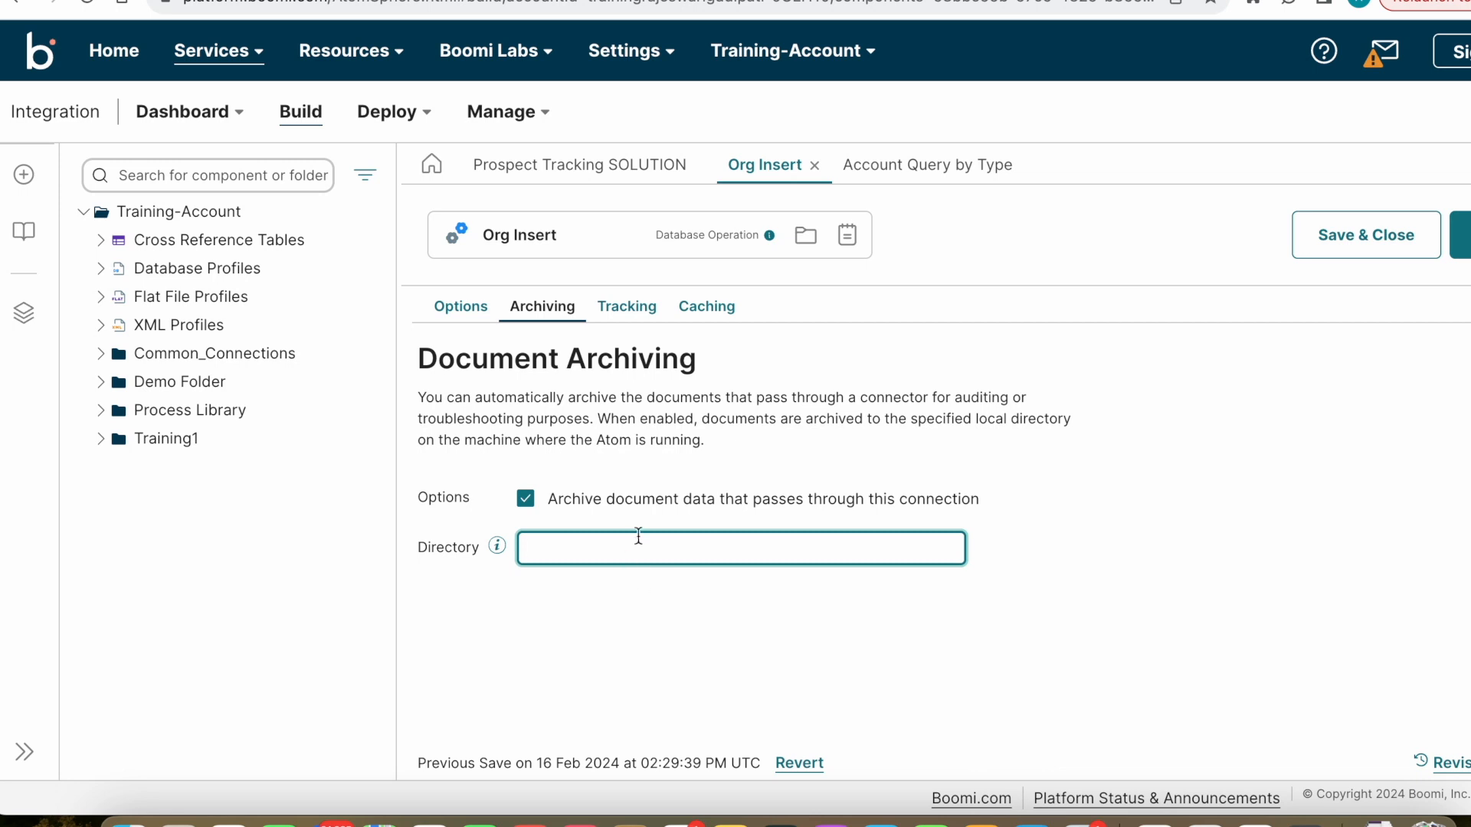
pyautogui.click(533, 506)
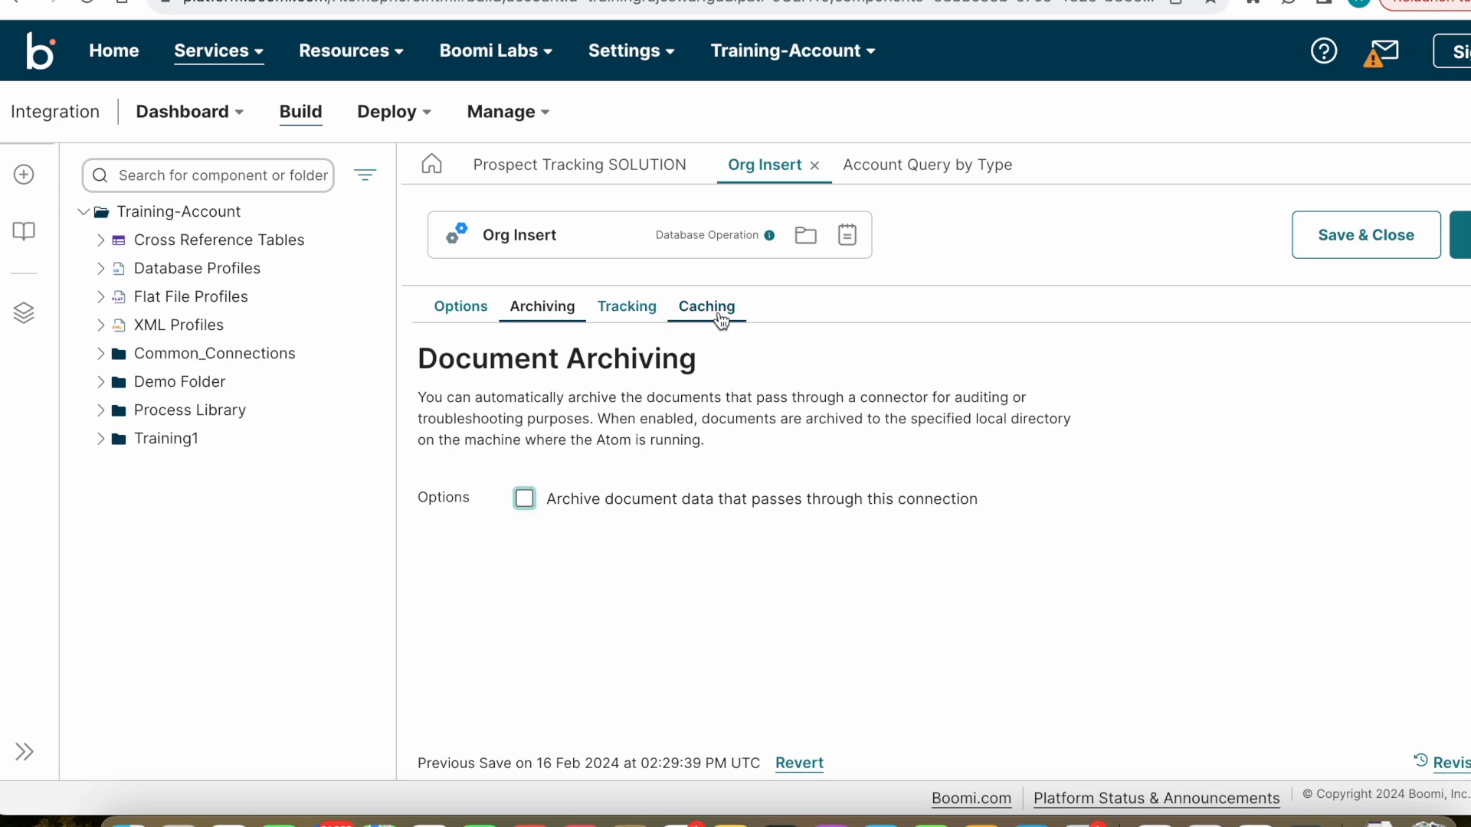
# View the document tracking settings of the Org Insert operation and its selectable tracked fields without adding one.
pyautogui.click(630, 316)
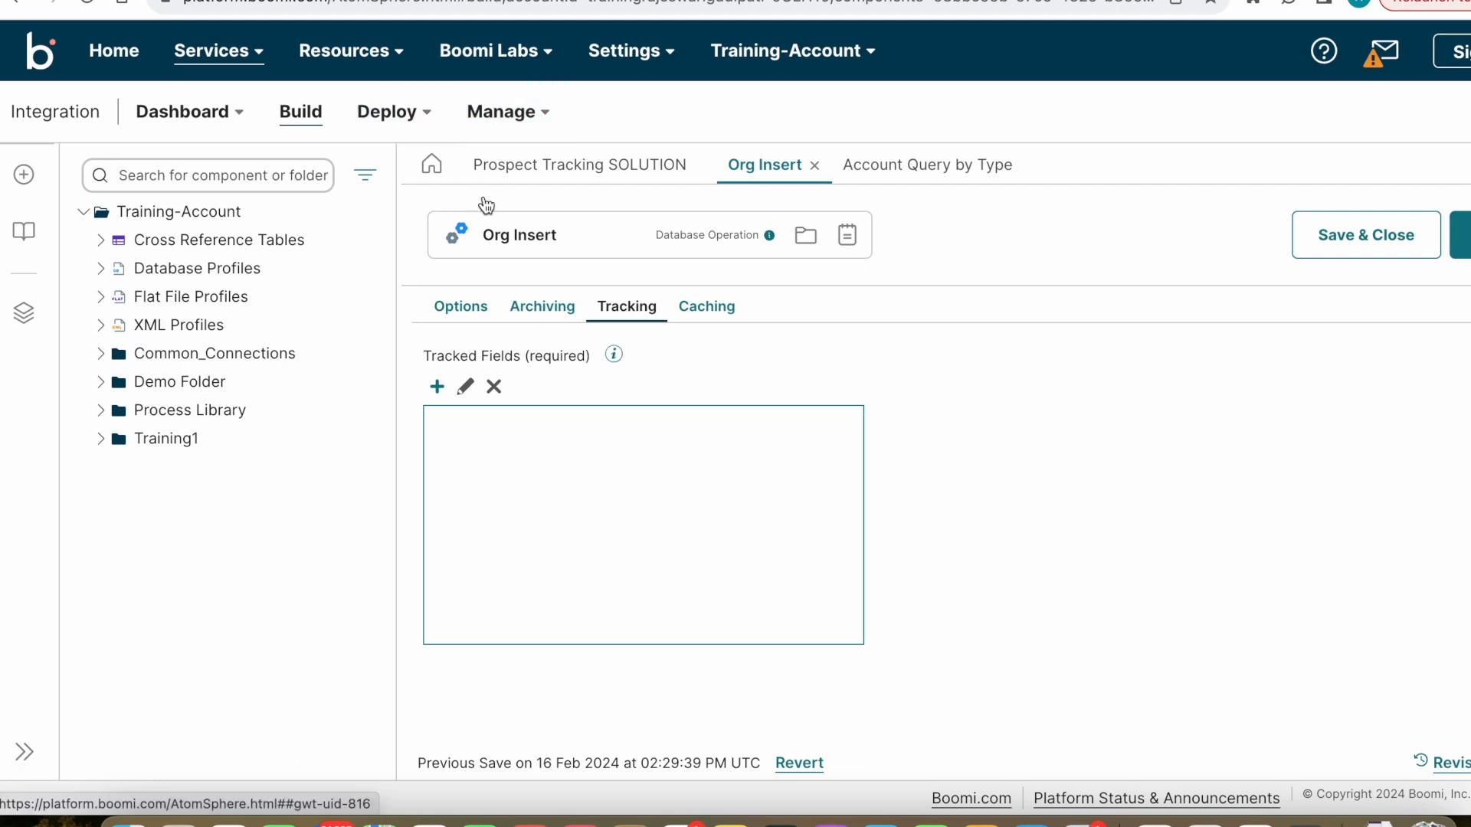
pyautogui.click(438, 388)
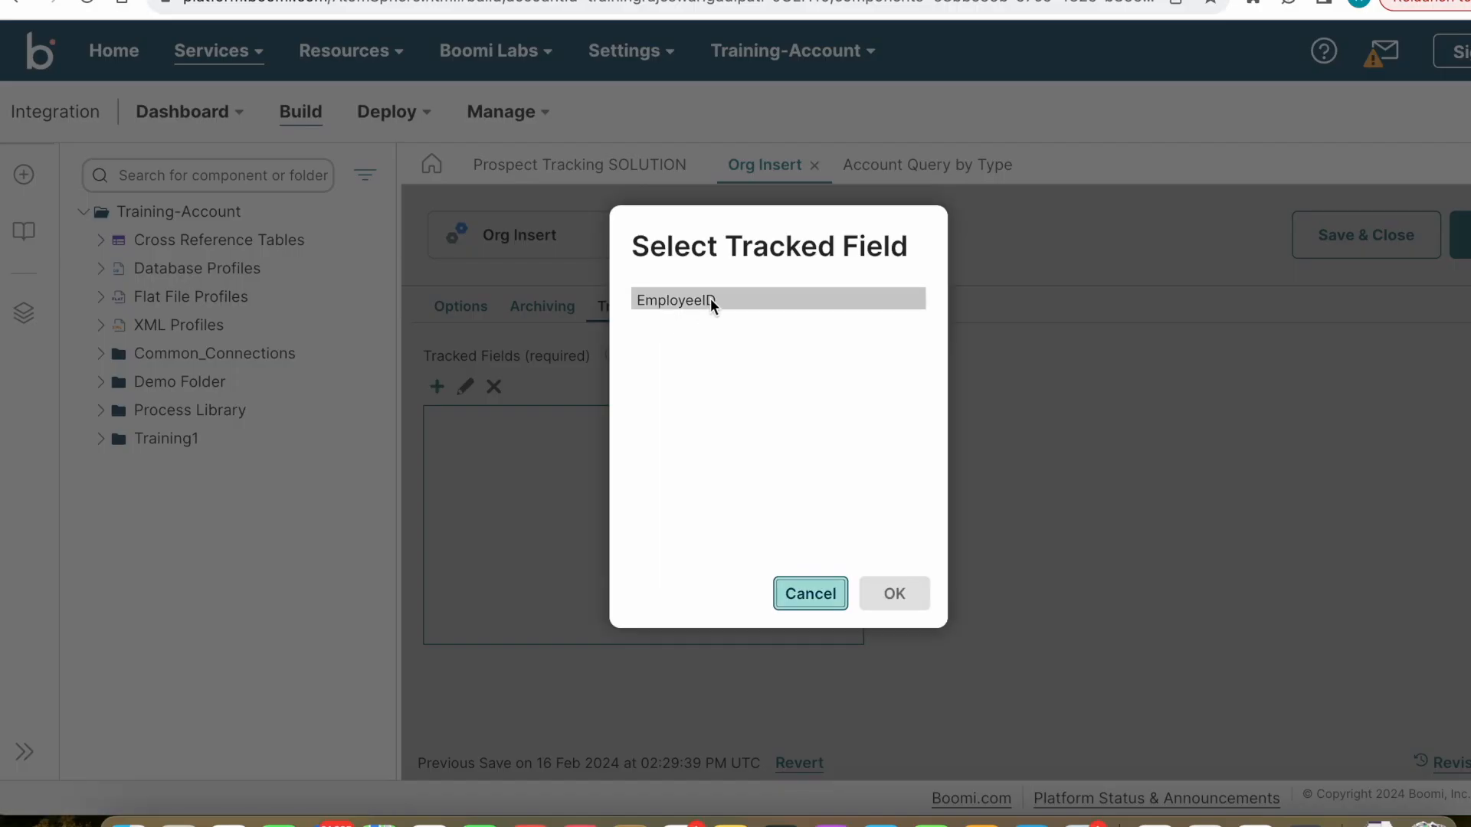
pyautogui.click(809, 597)
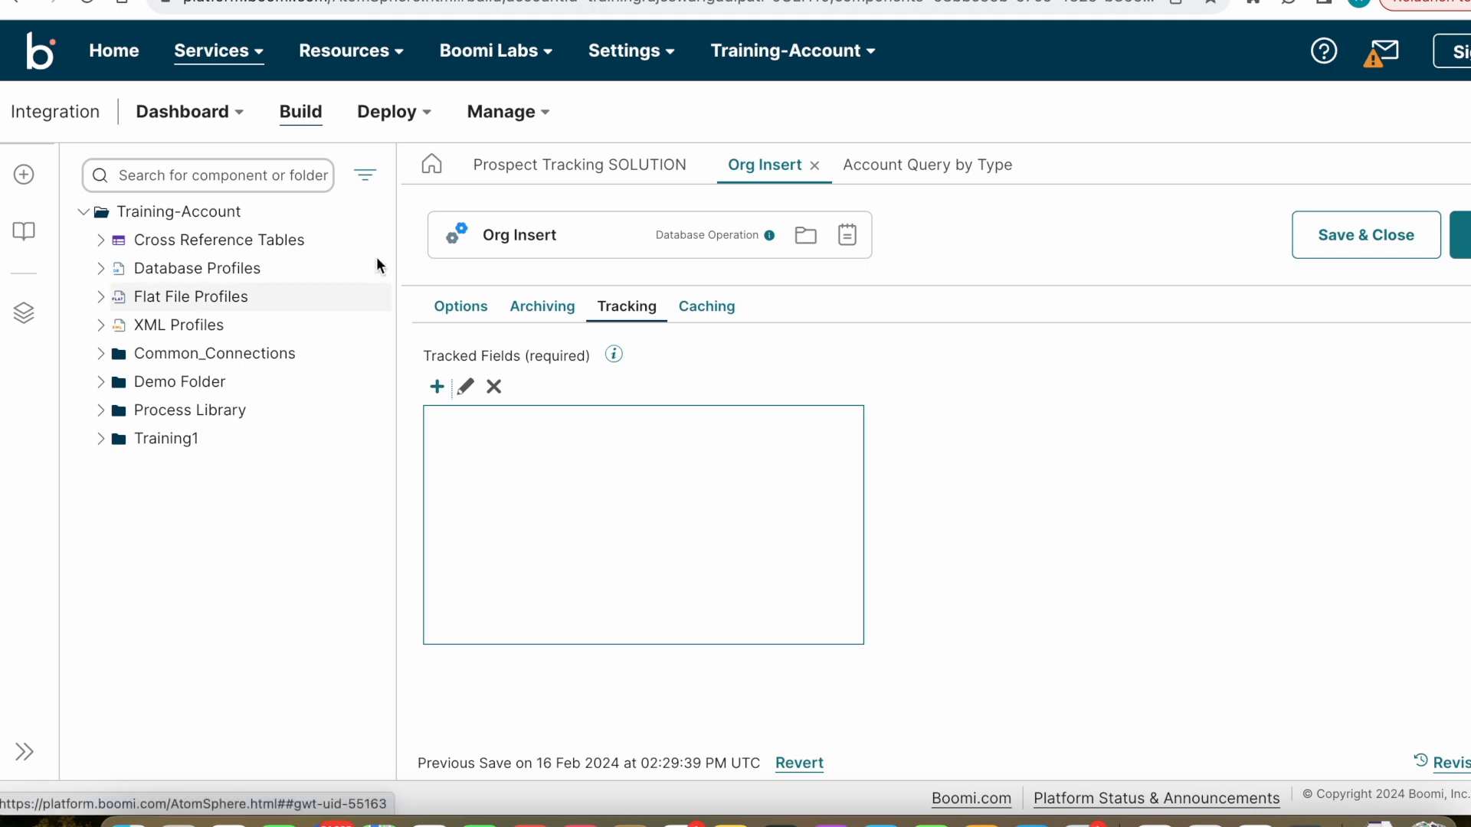
# Open the account's Document Tracking settings in a separate browser tab.
pyautogui.click(630, 52)
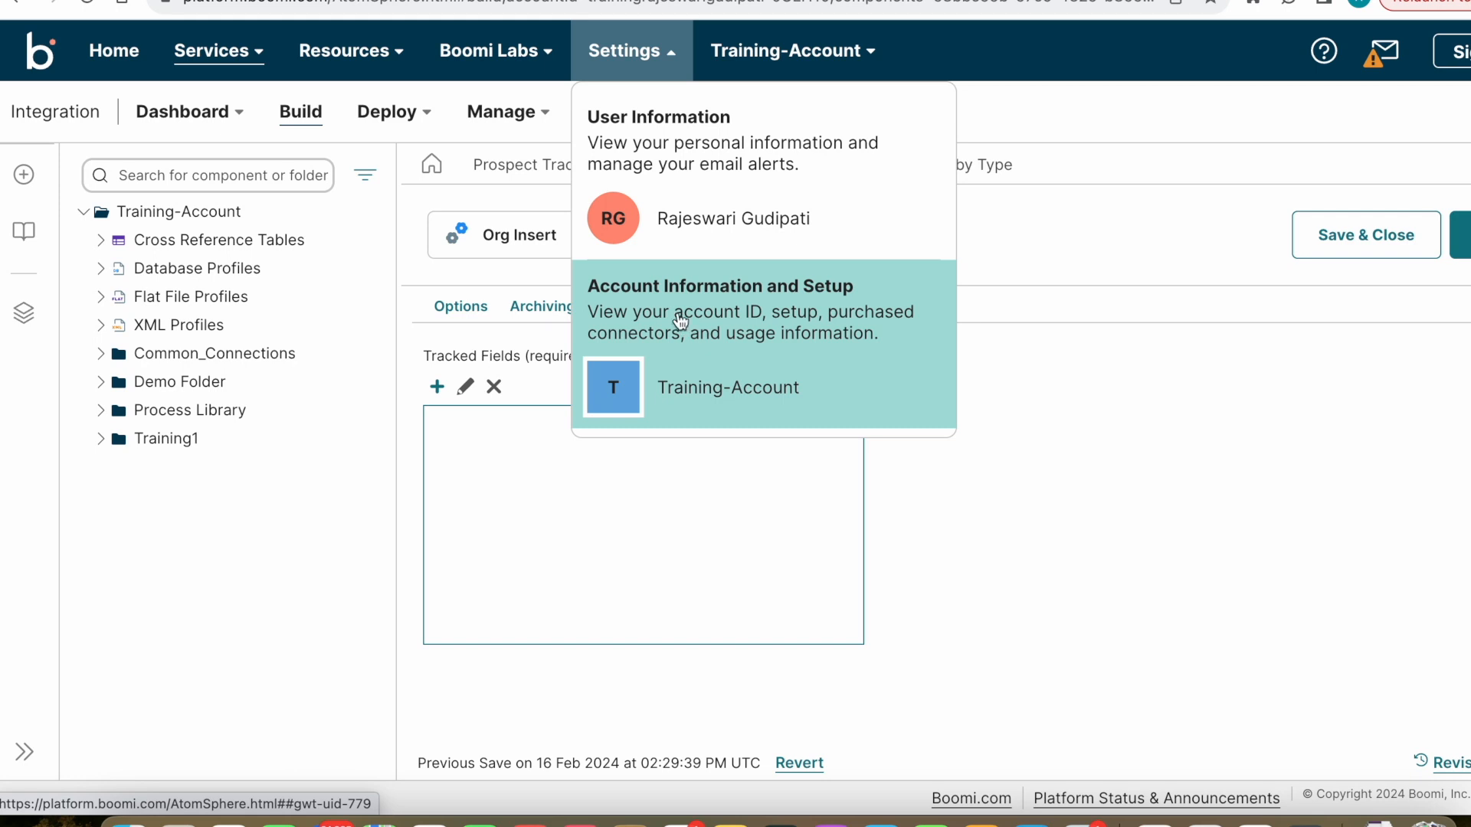
pyautogui.rightClick(732, 311)
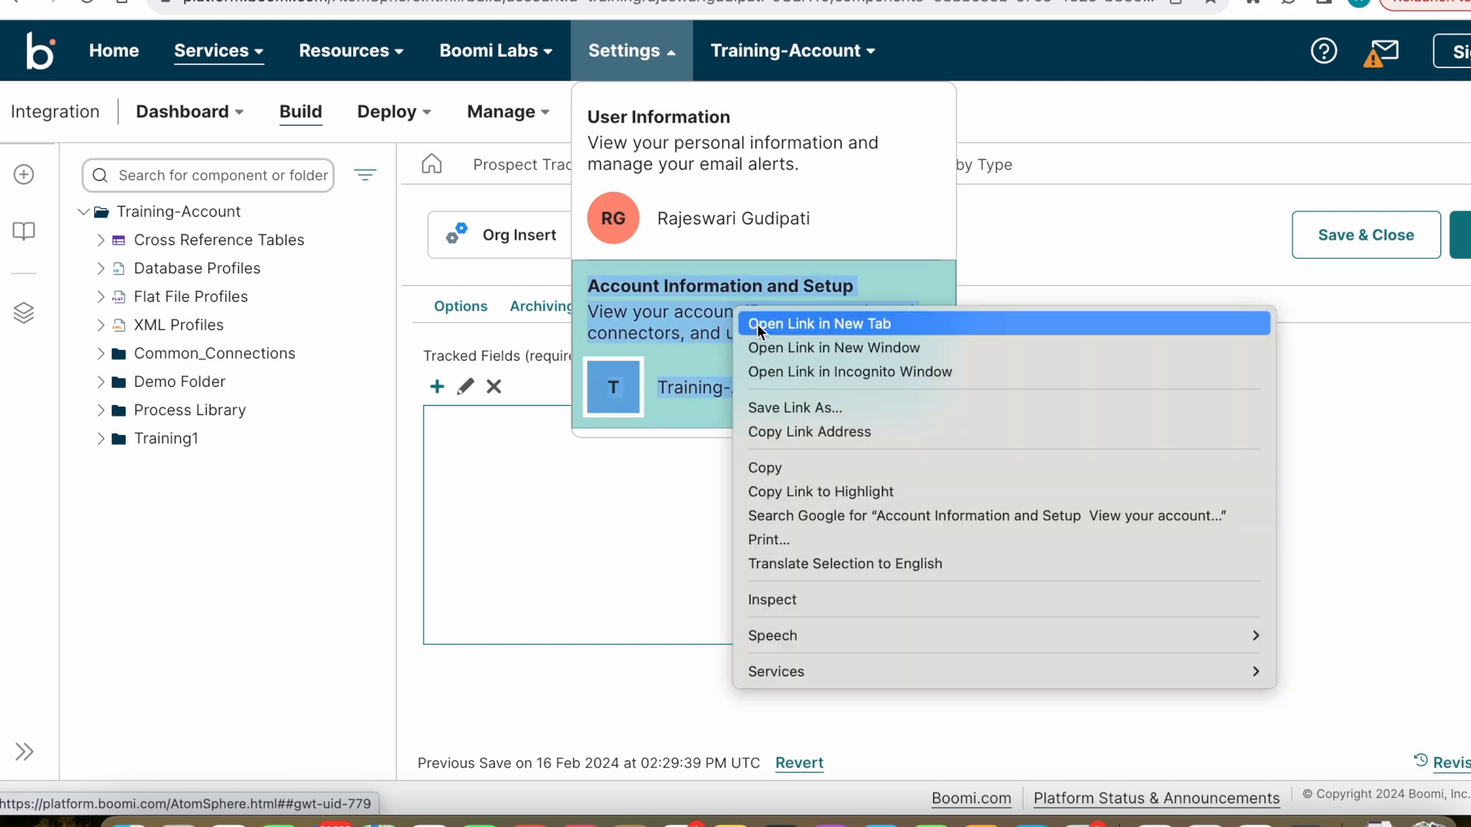
pyautogui.click(757, 323)
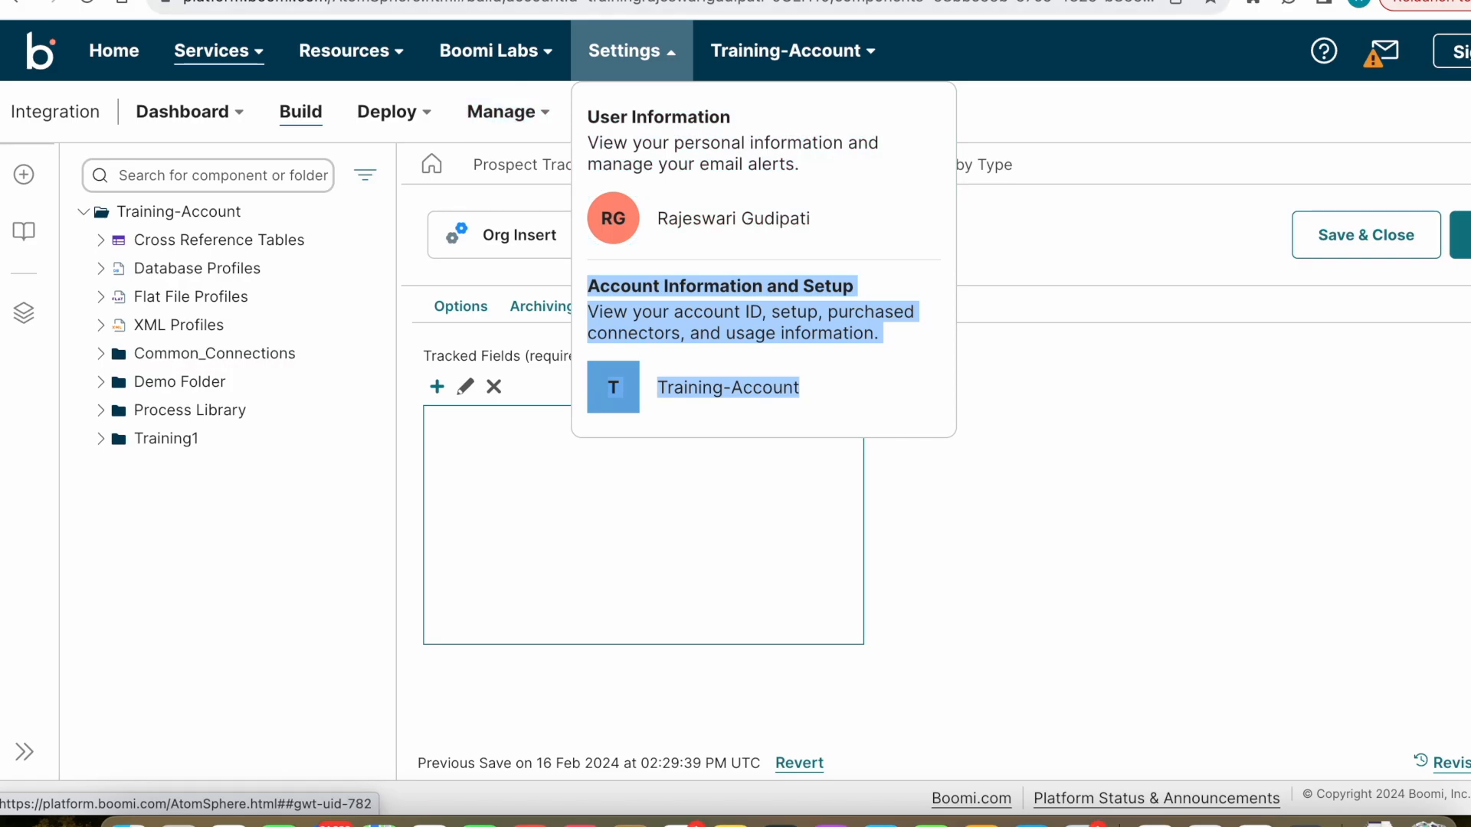
pyautogui.click(383, 0)
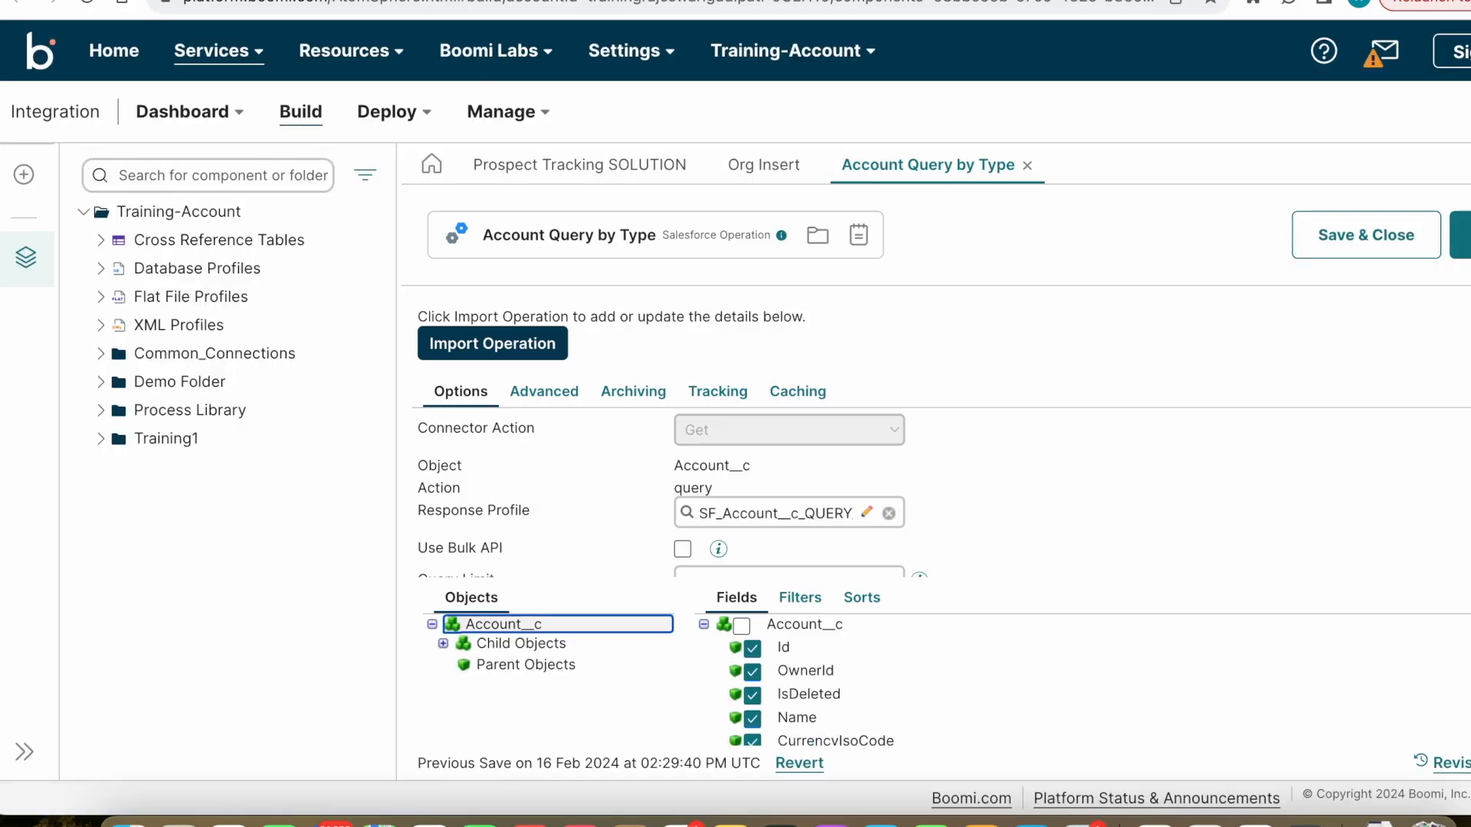
pyautogui.click(624, 51)
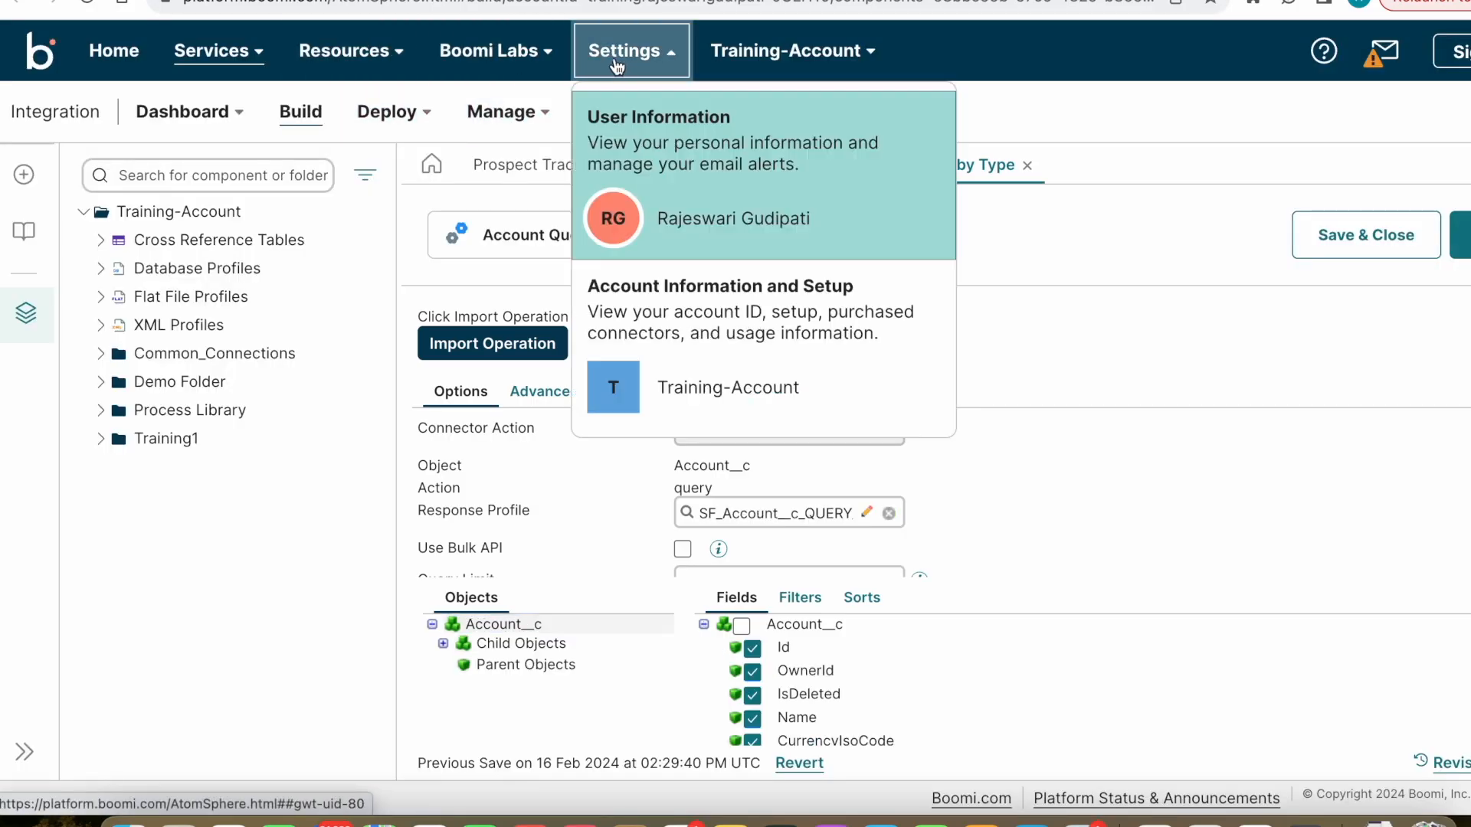
pyautogui.click(712, 310)
pyautogui.click(931, 586)
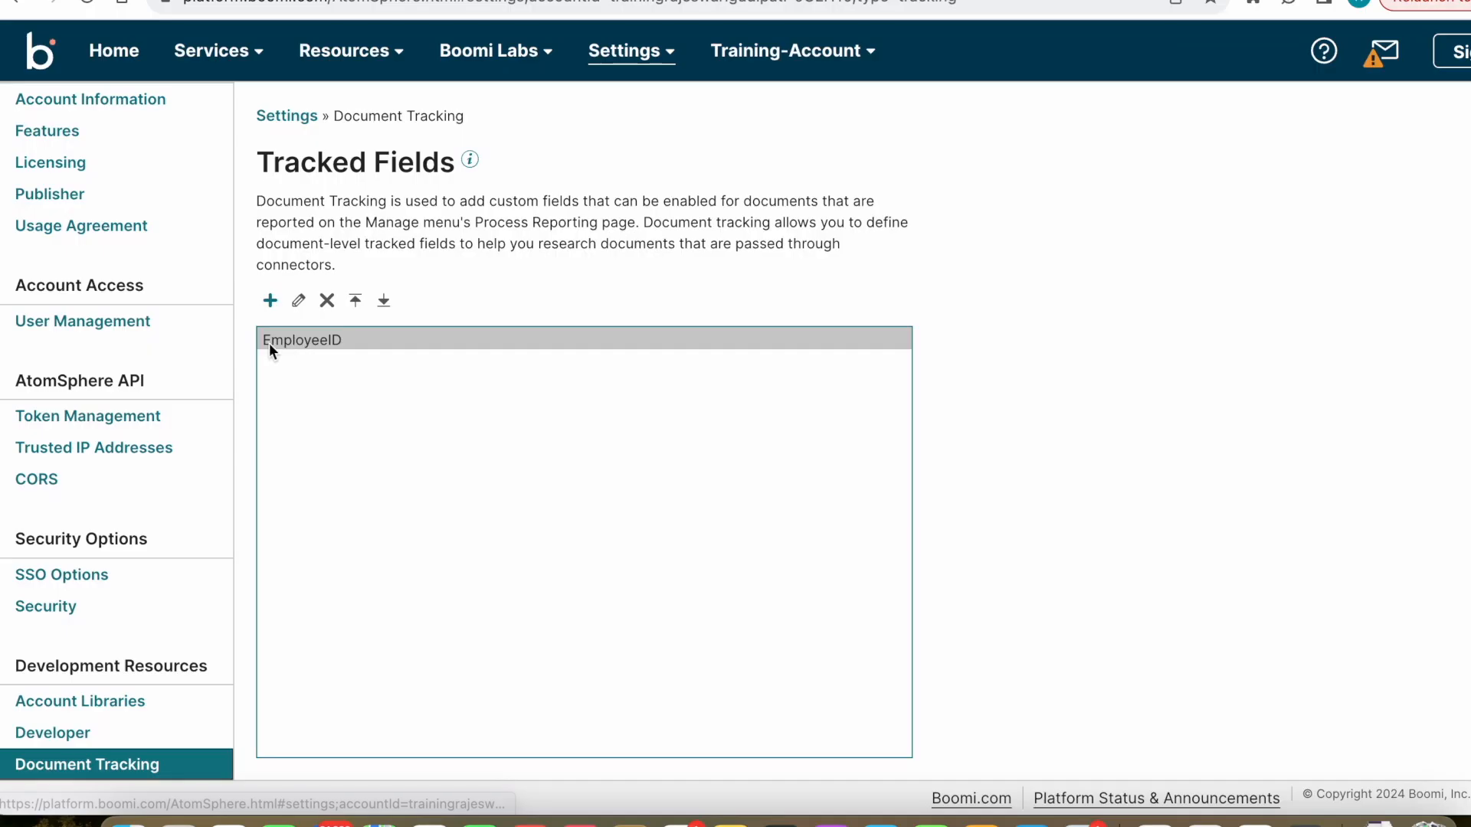
# Add a tracked field labelled Account ID with the Character data type to the account's document tracking.
pyautogui.click(270, 301)
pyautogui.click(775, 377)
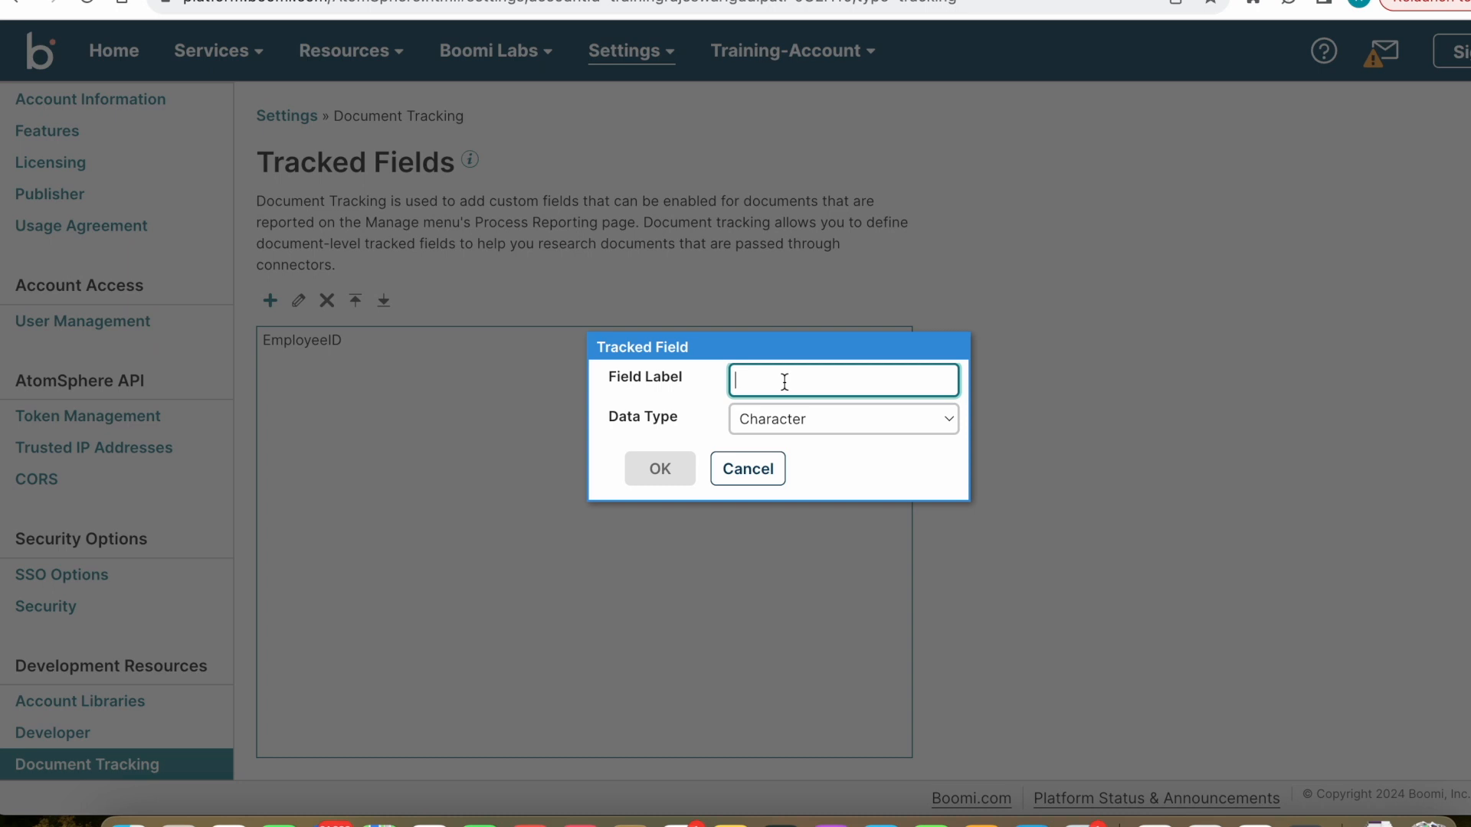
pyautogui.write('Acc')
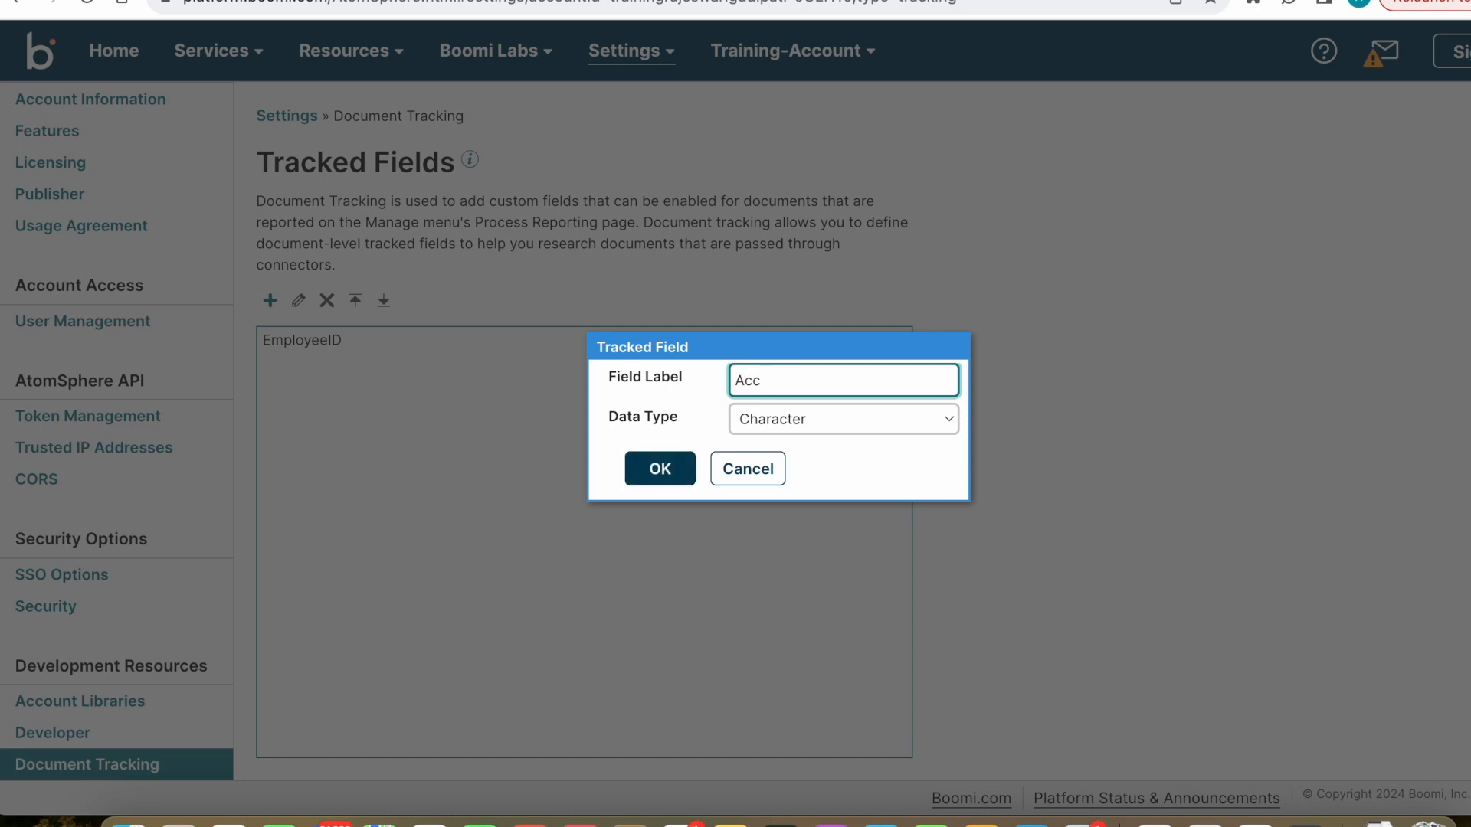
pyautogui.write('ount ID')
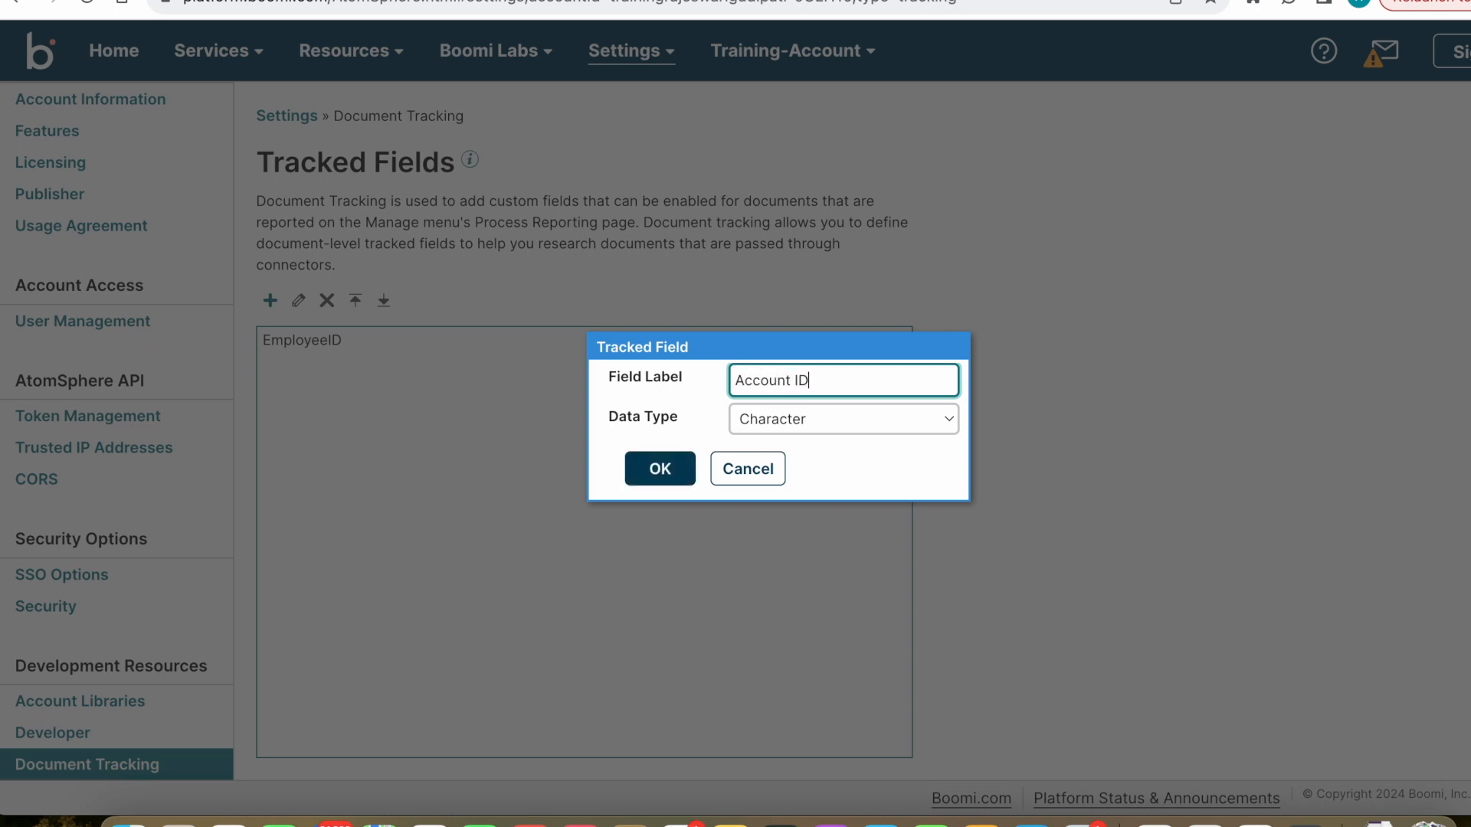
pyautogui.click(860, 428)
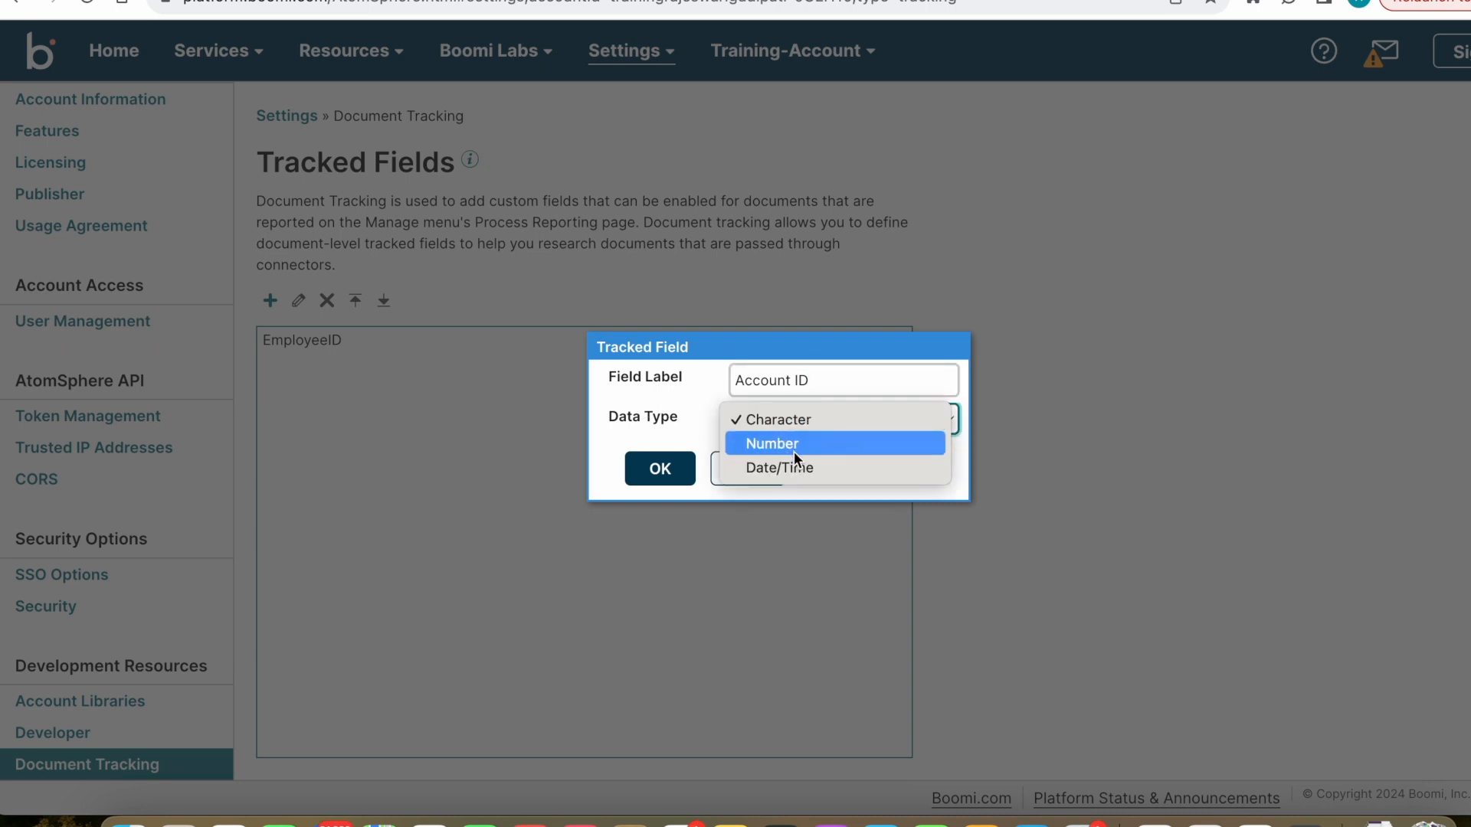
pyautogui.click(701, 406)
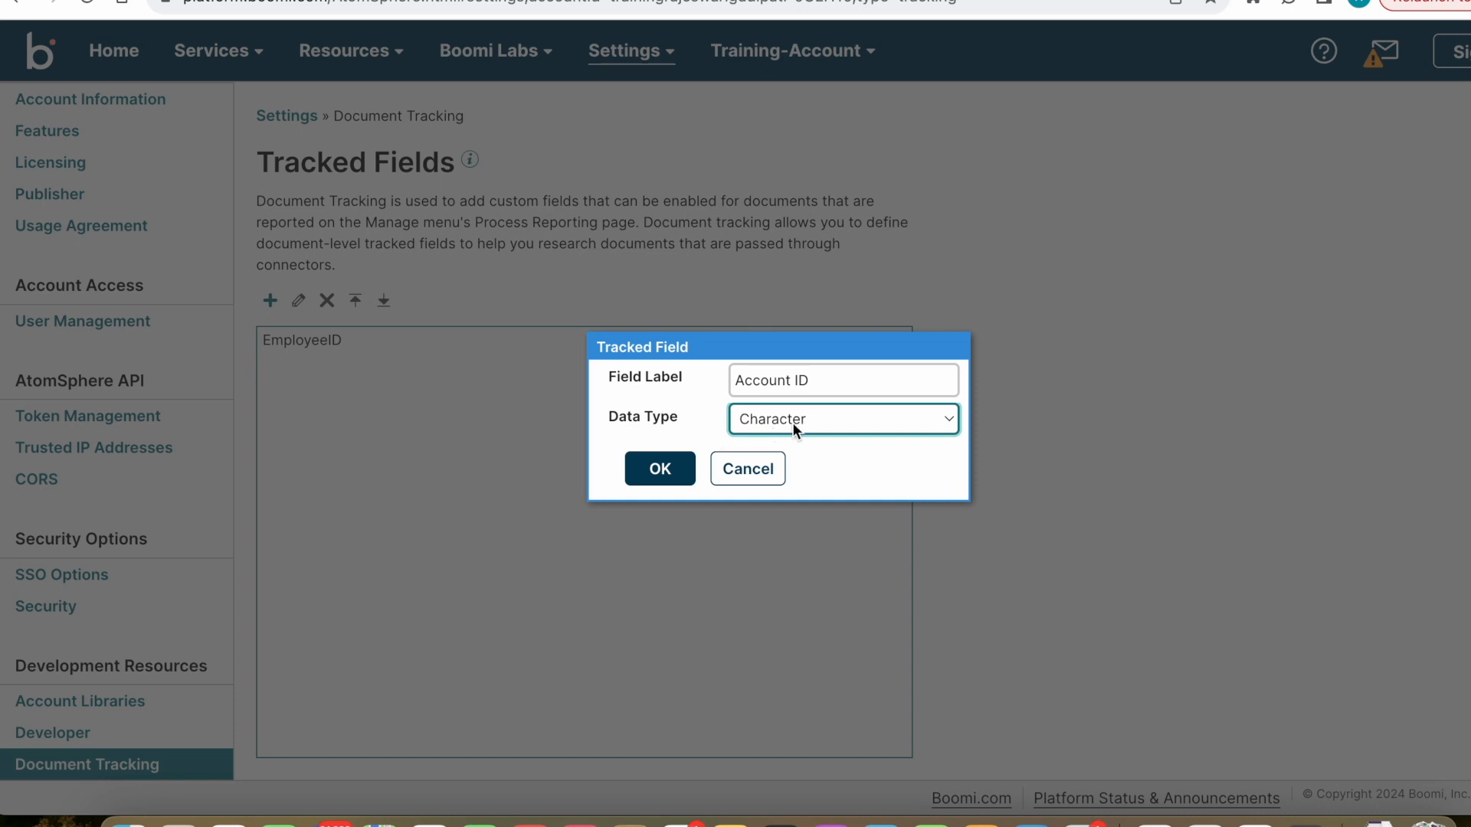
pyautogui.click(661, 469)
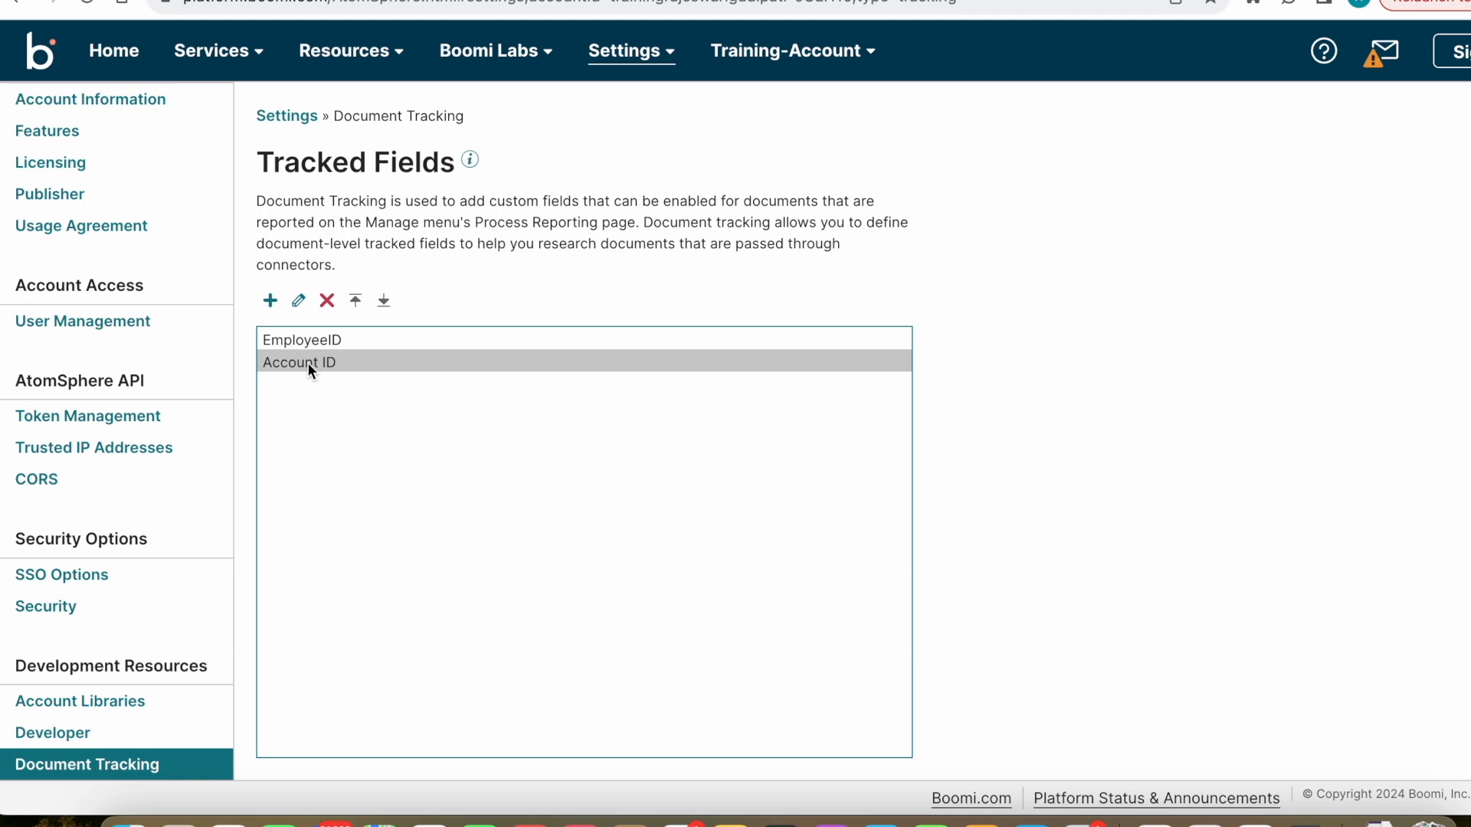
# Check the selectable tracked fields in the Org Insert operation and reload the Build page to refresh them.
pyautogui.scroll(-1, 504, 491)
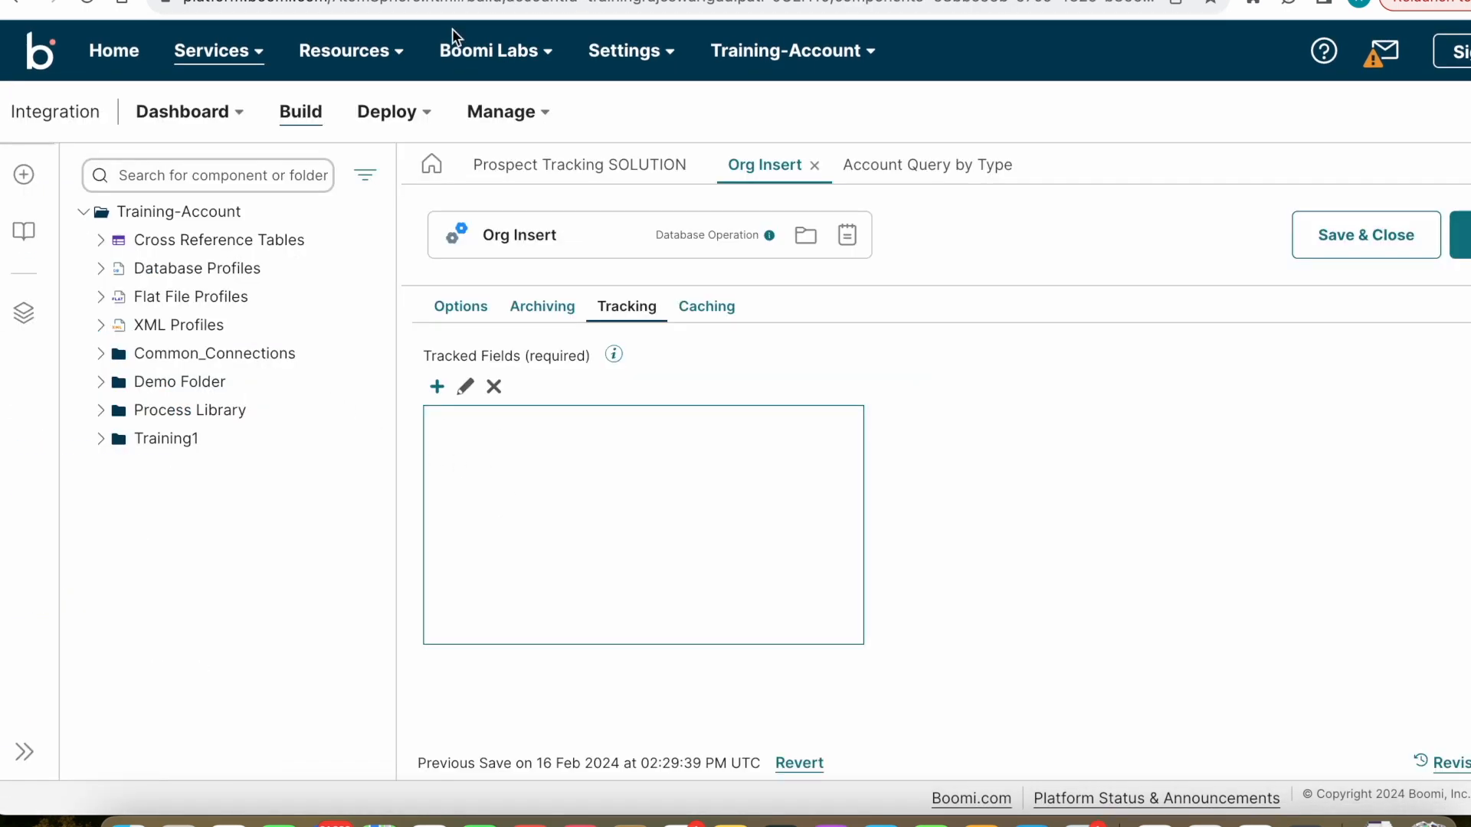
pyautogui.click(437, 386)
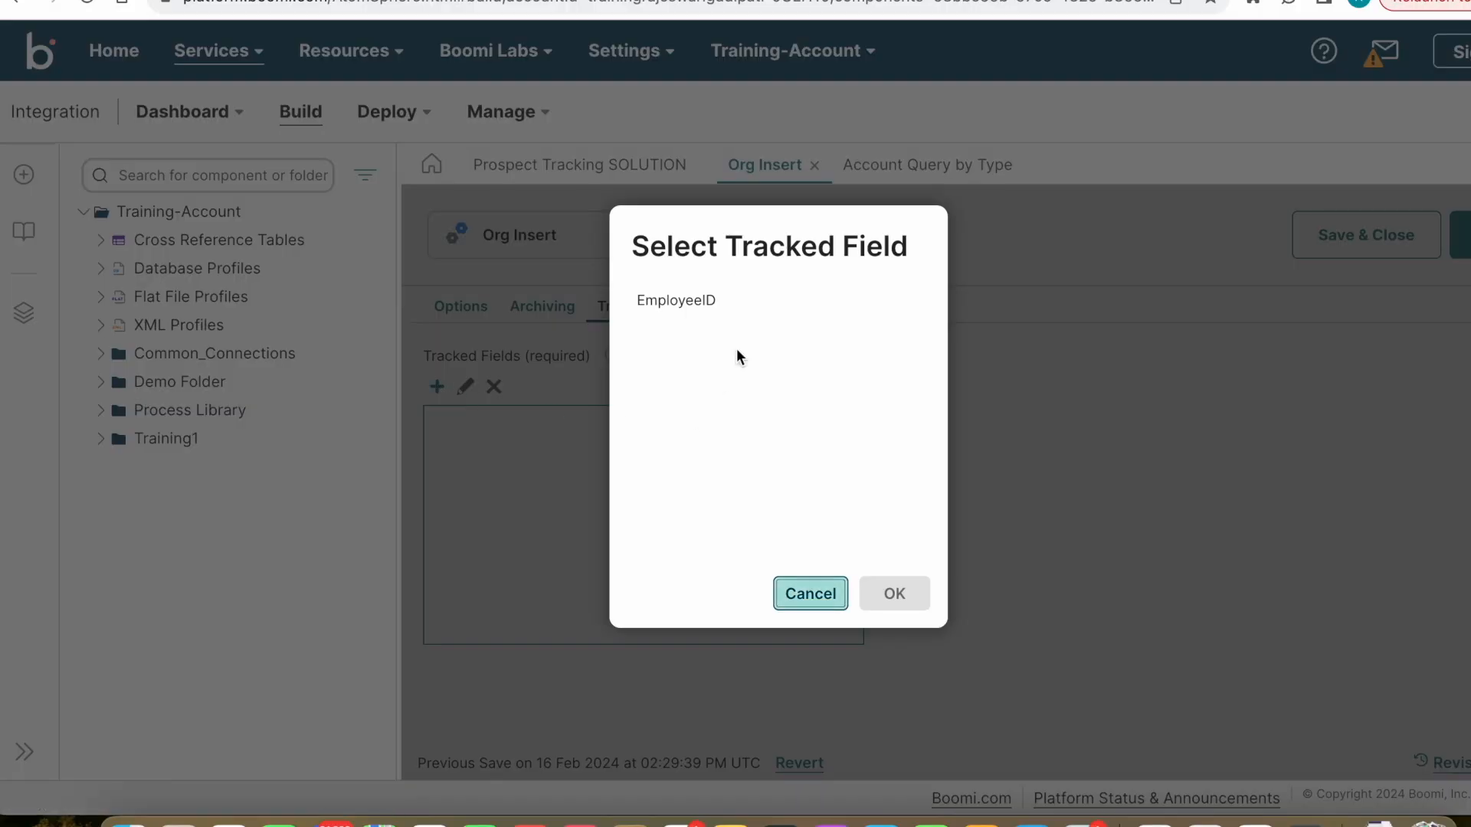
pyautogui.click(811, 602)
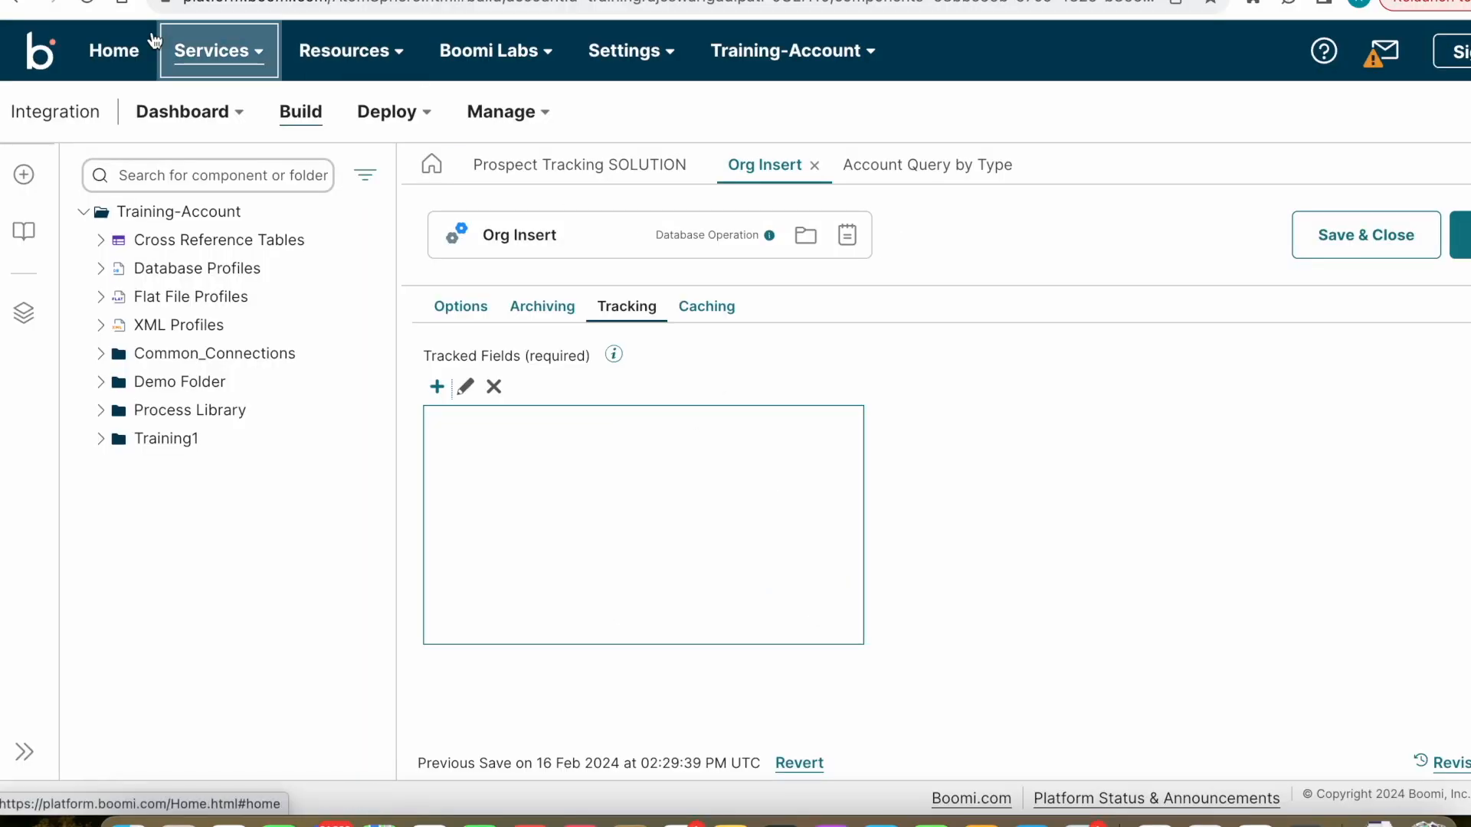
pyautogui.click(86, 2)
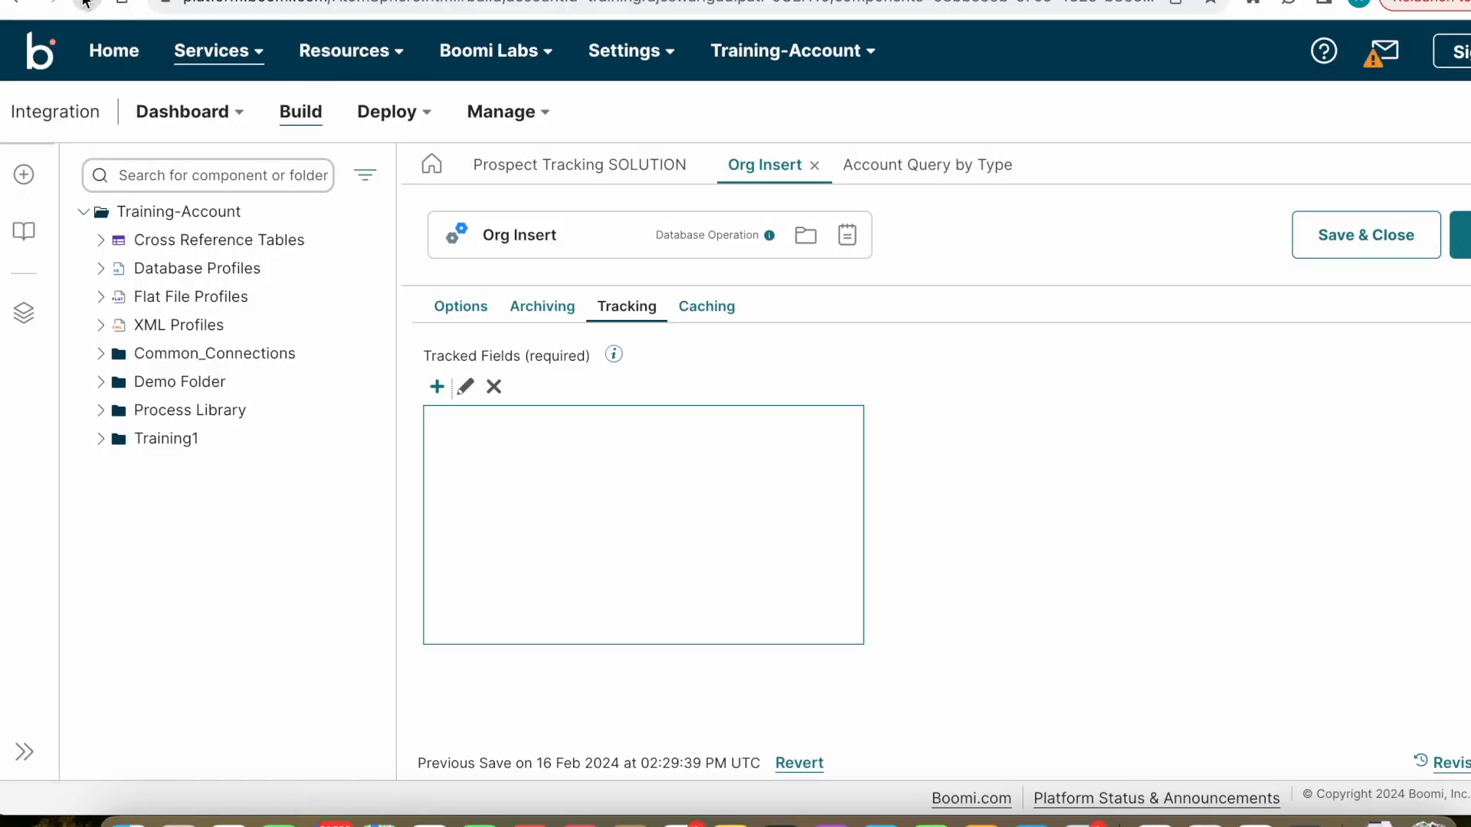
pyautogui.click(843, 295)
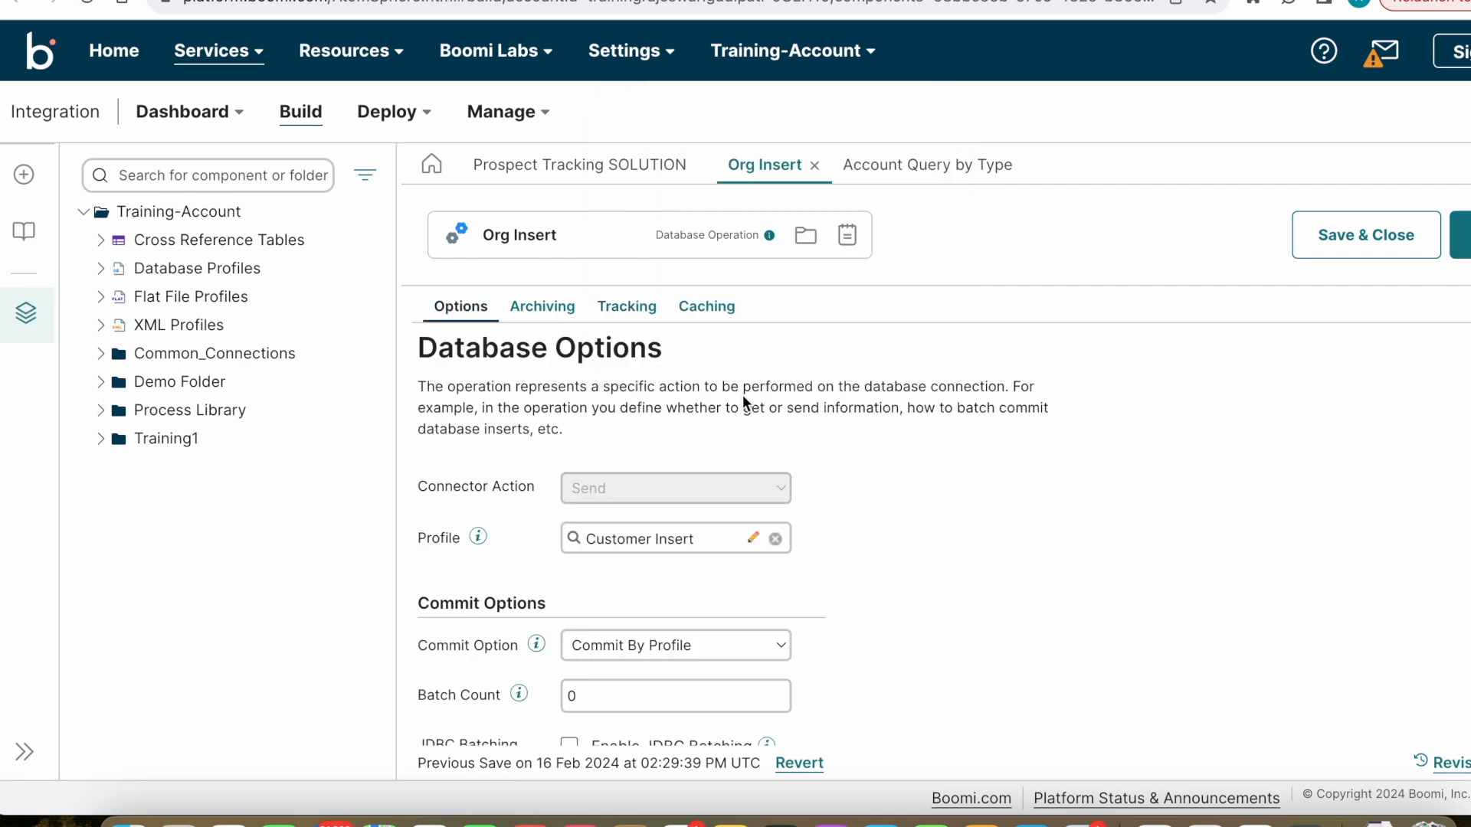
# Add Account ID as a tracked field in the Account Query by Type operation.
pyautogui.click(918, 165)
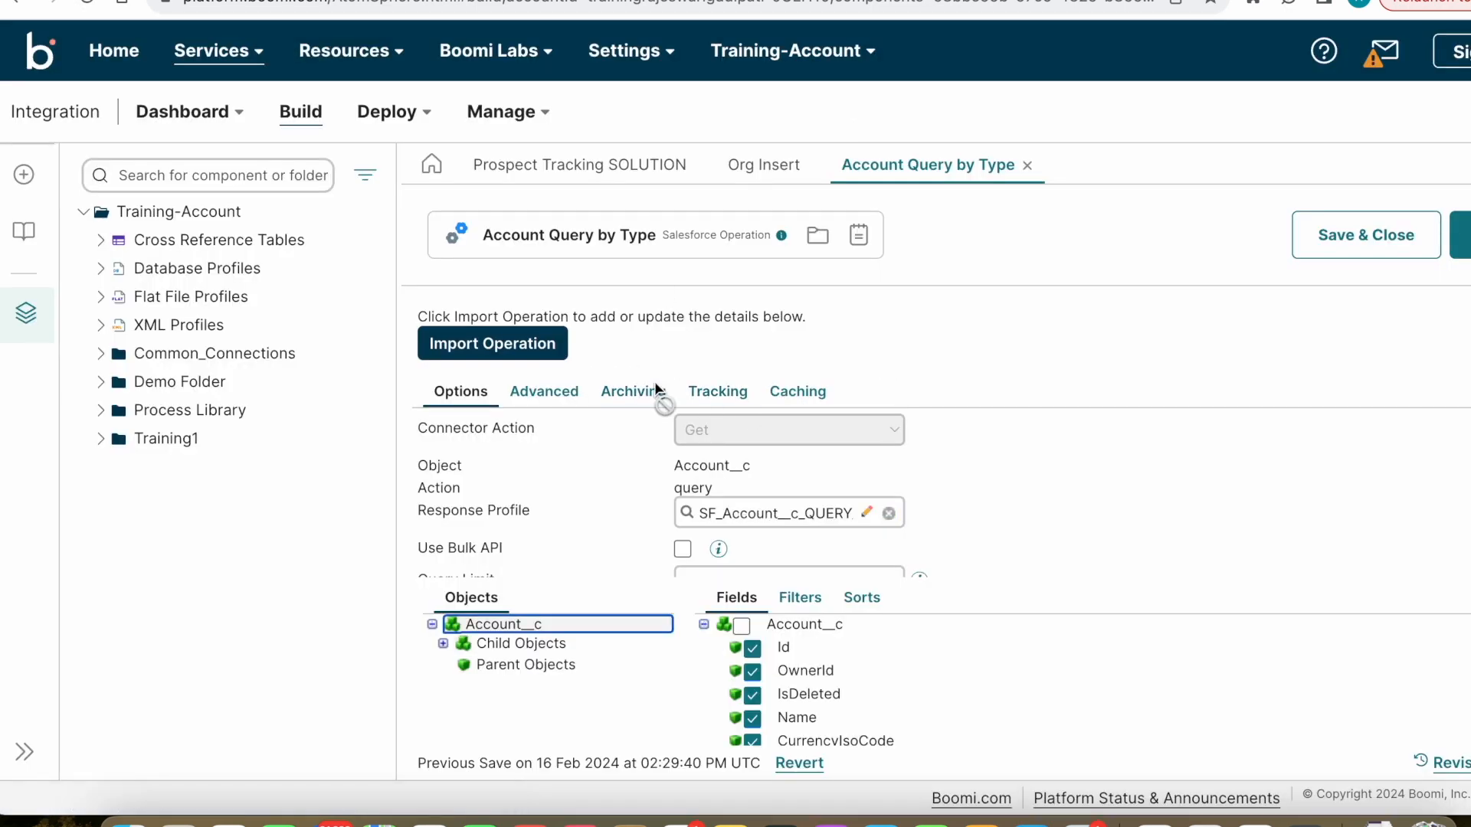
pyautogui.click(718, 392)
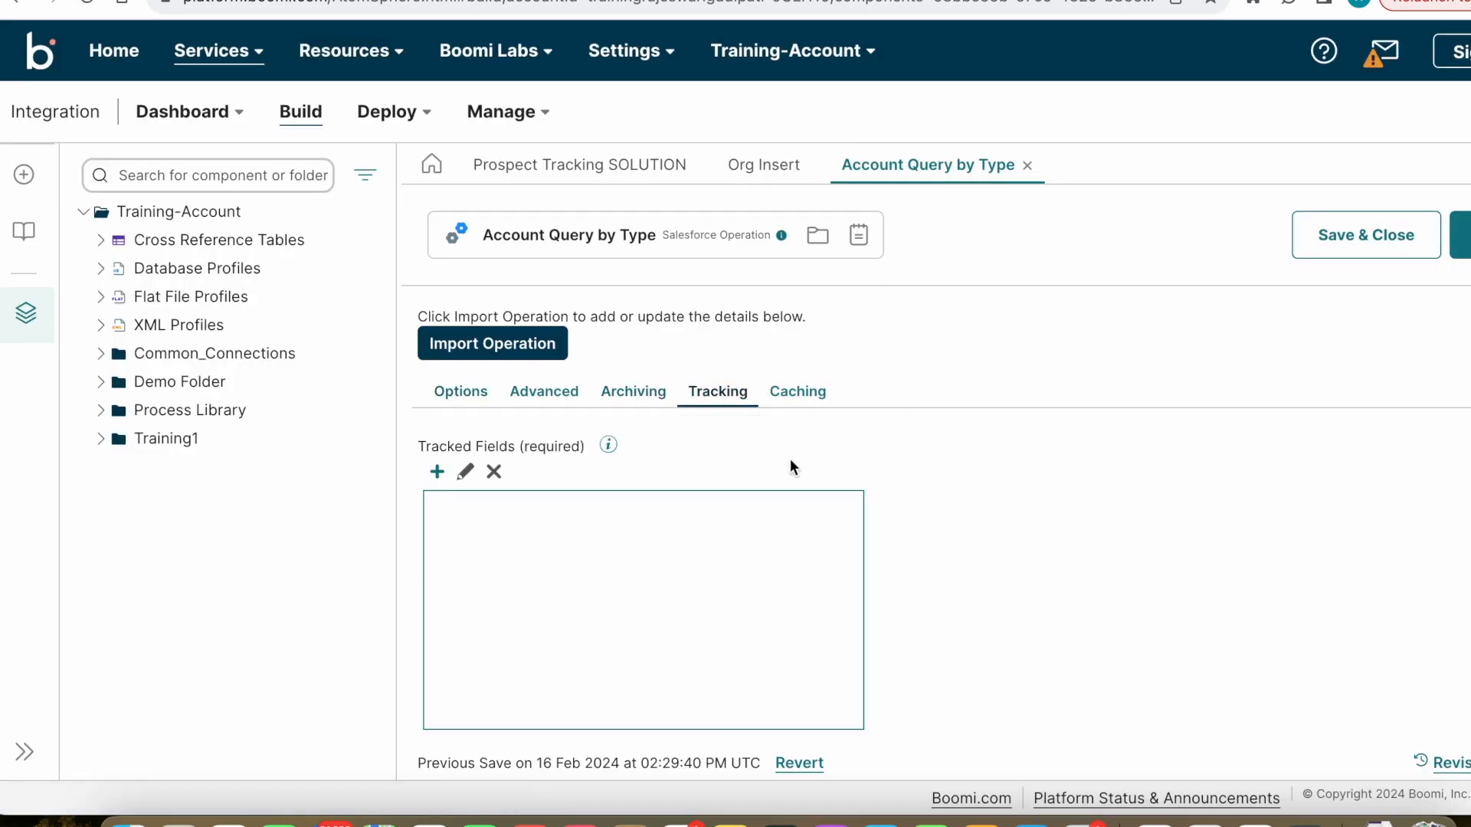
pyautogui.click(436, 475)
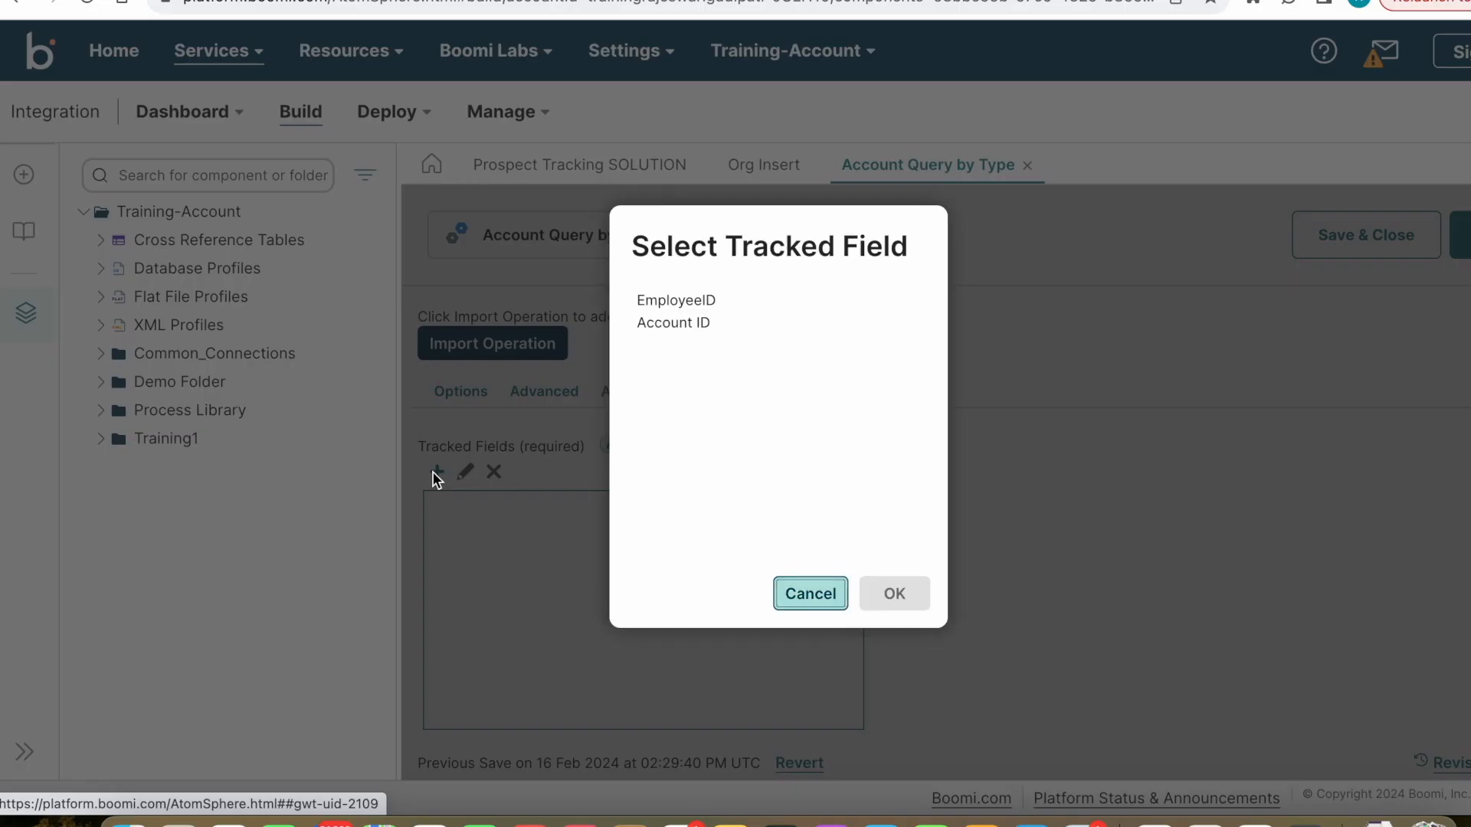
pyautogui.click(700, 320)
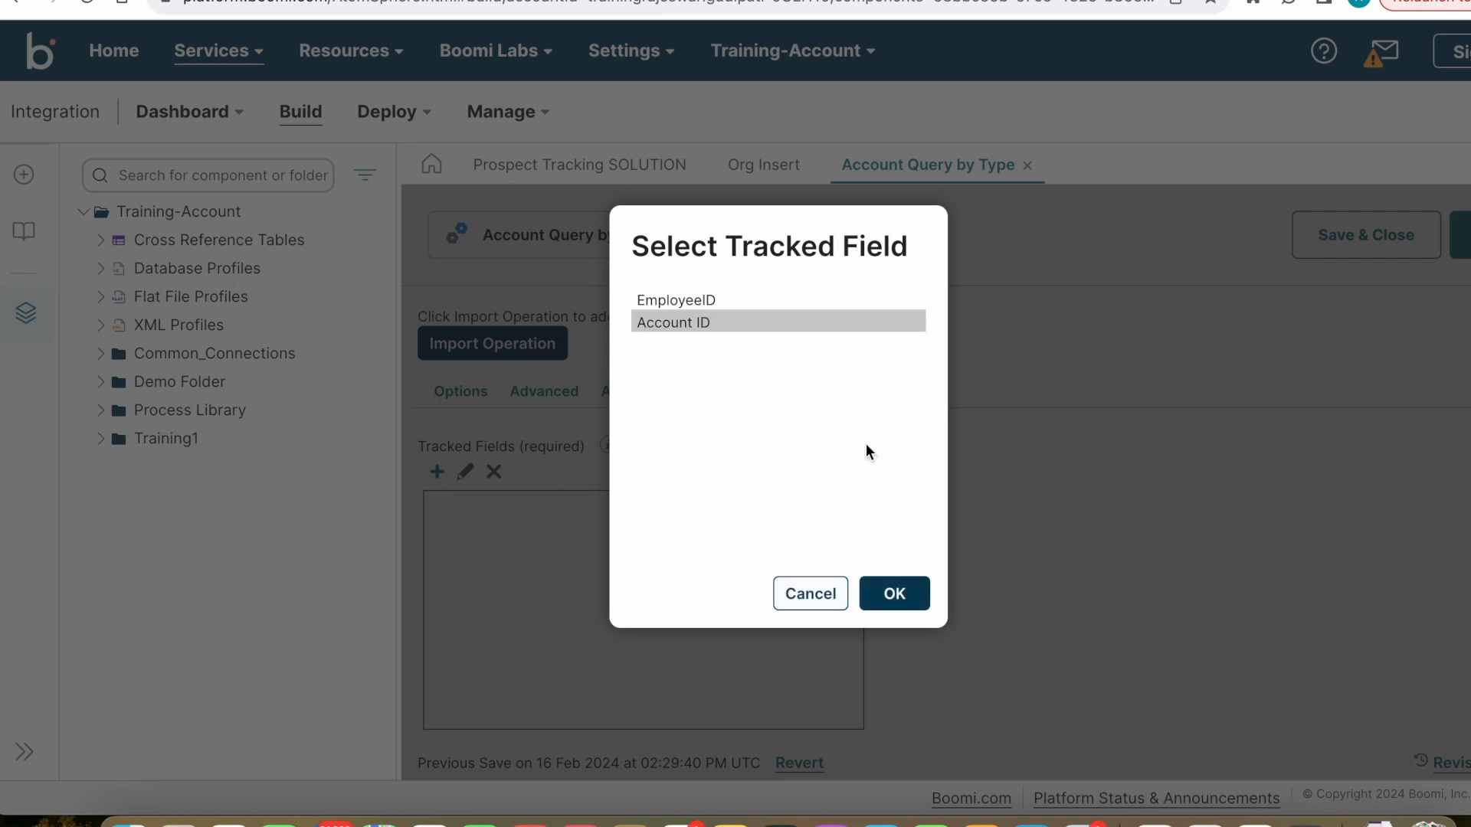
pyautogui.click(892, 597)
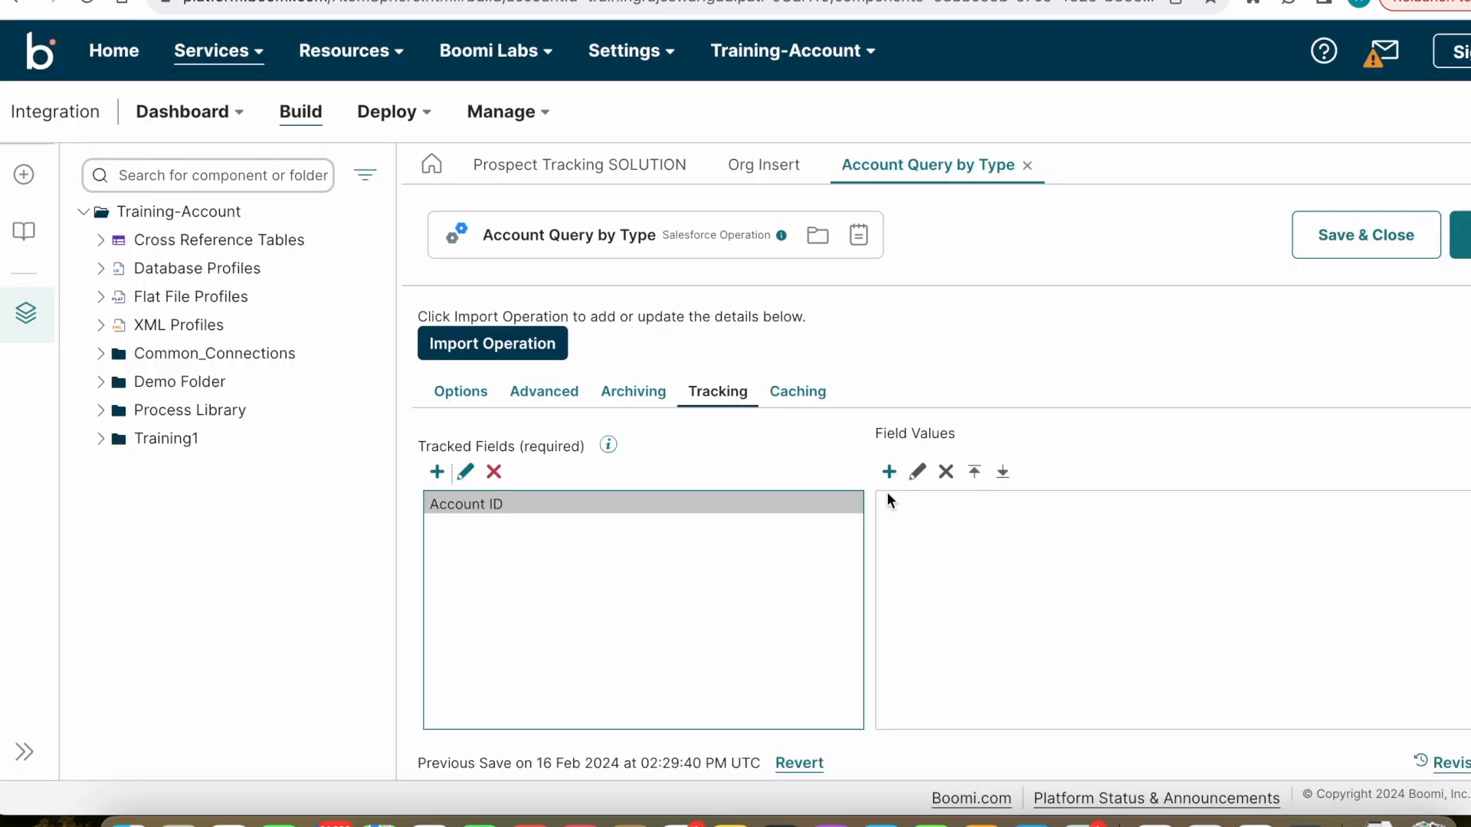
# Start a Profile Element field value for the tracked Account ID using the XML profile SF_Account__c_QUERY_Response from Demo Folder.
pyautogui.click(893, 472)
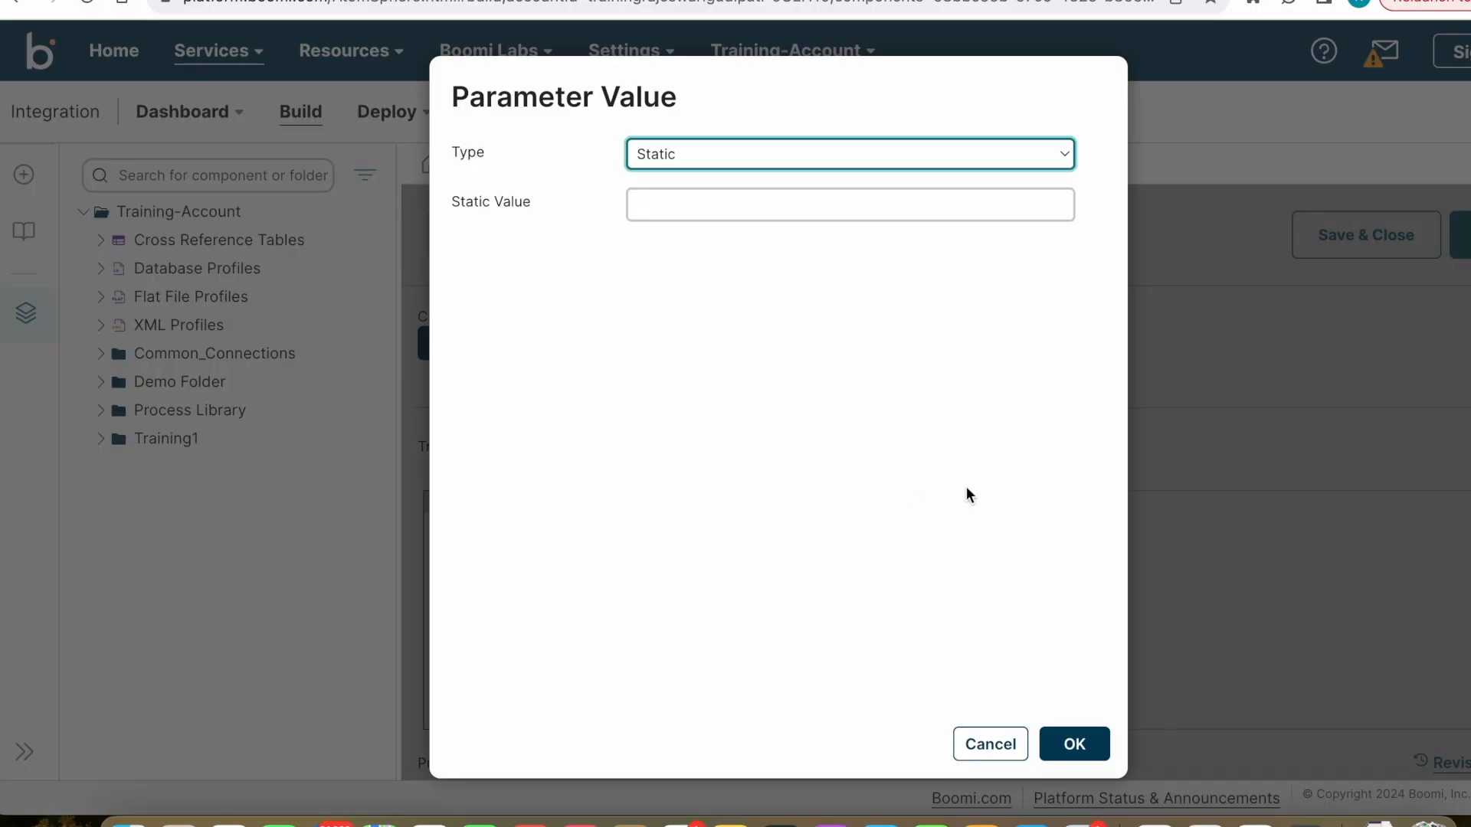
pyautogui.click(701, 149)
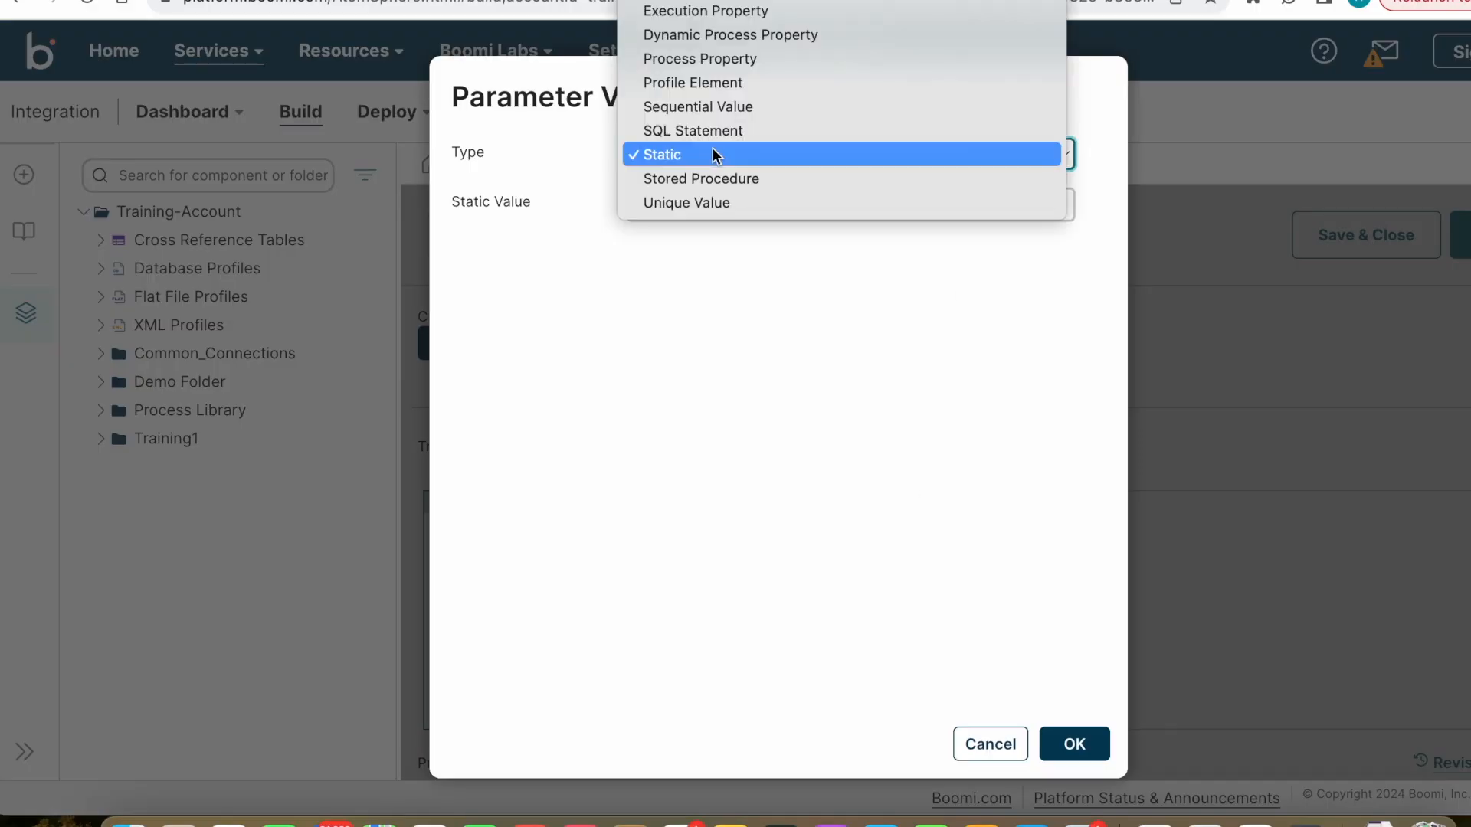
pyautogui.click(711, 84)
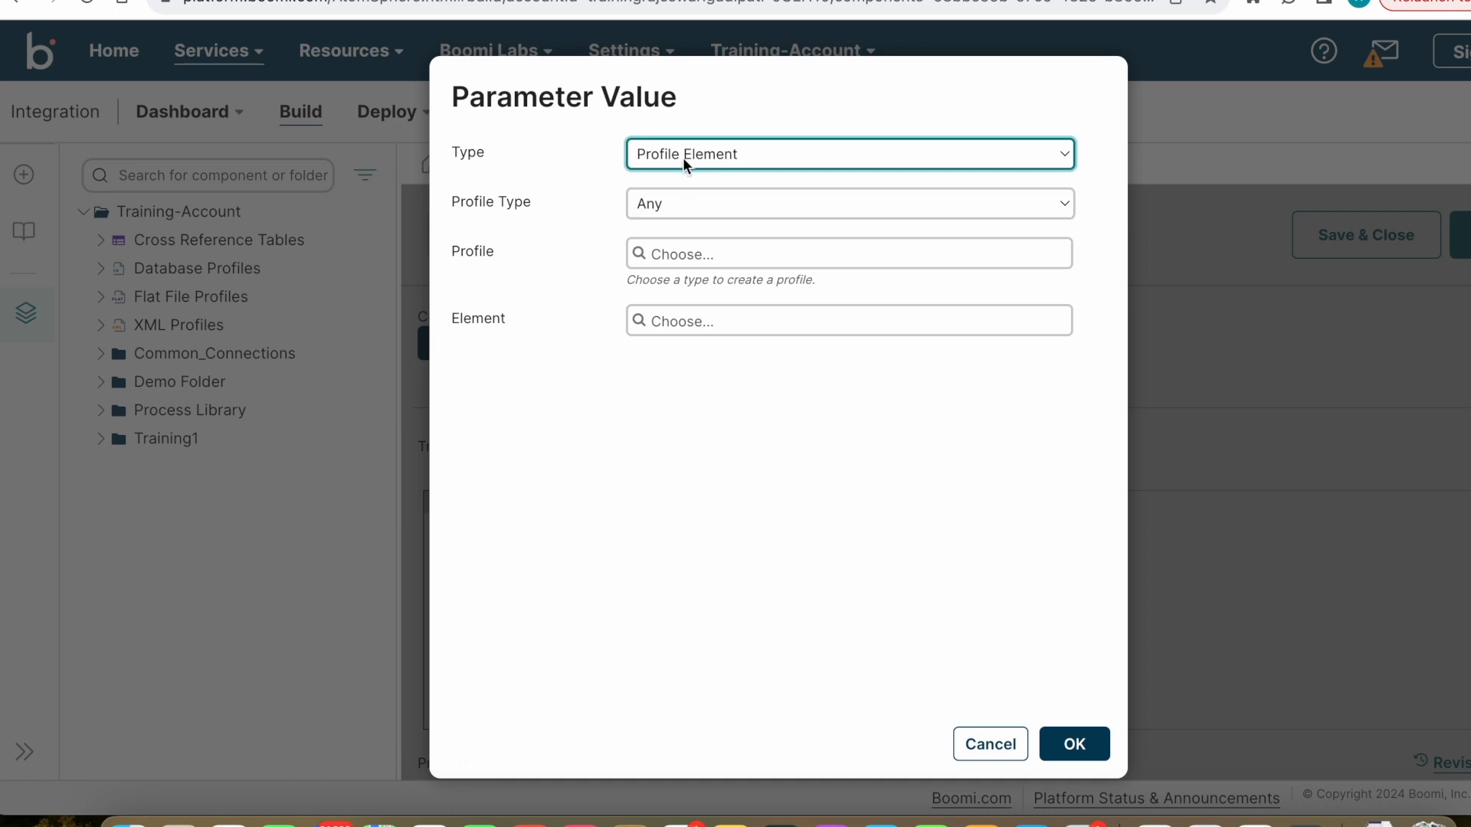
pyautogui.click(701, 201)
pyautogui.click(677, 324)
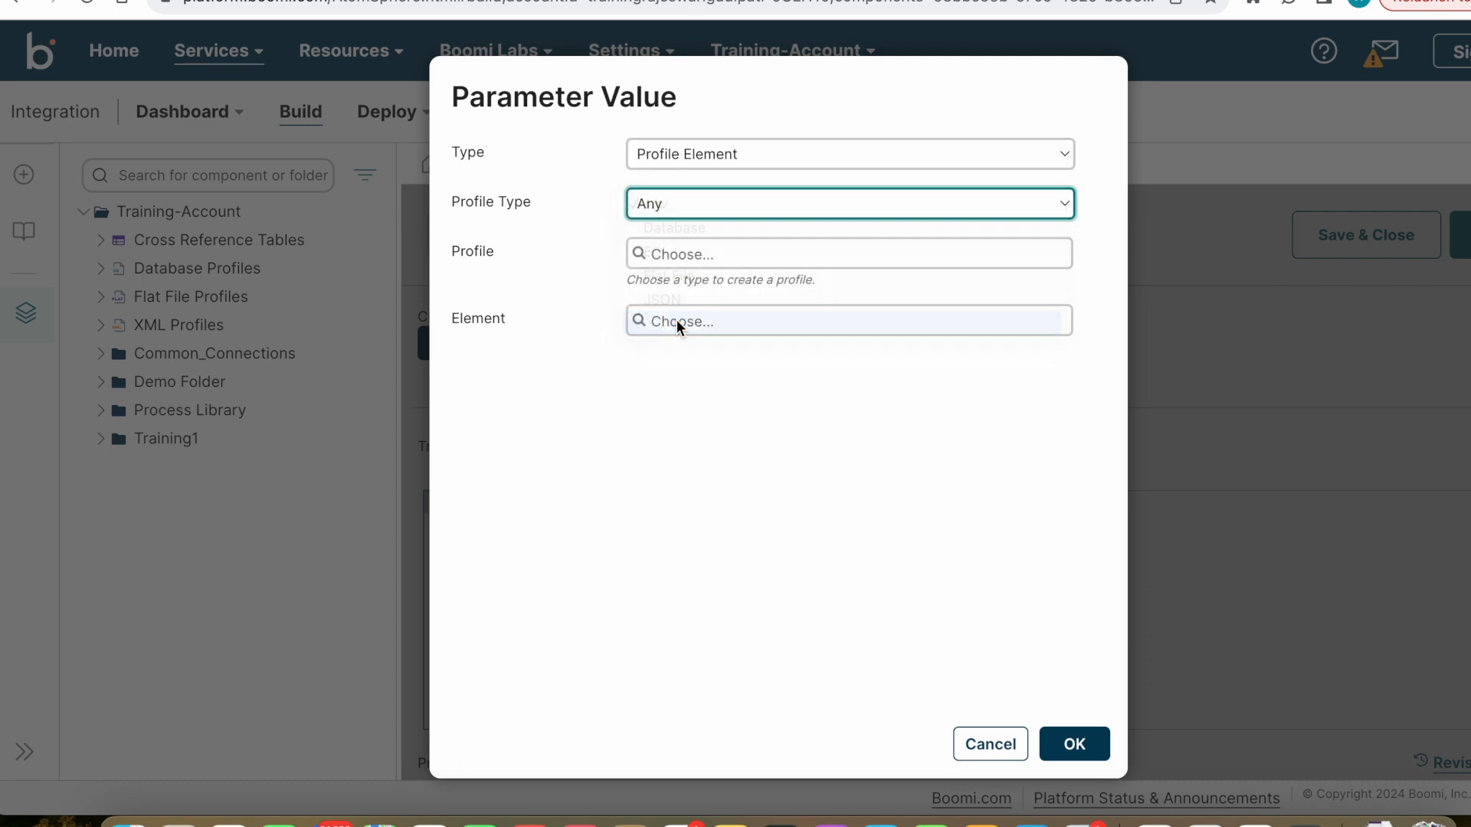
pyautogui.click(671, 253)
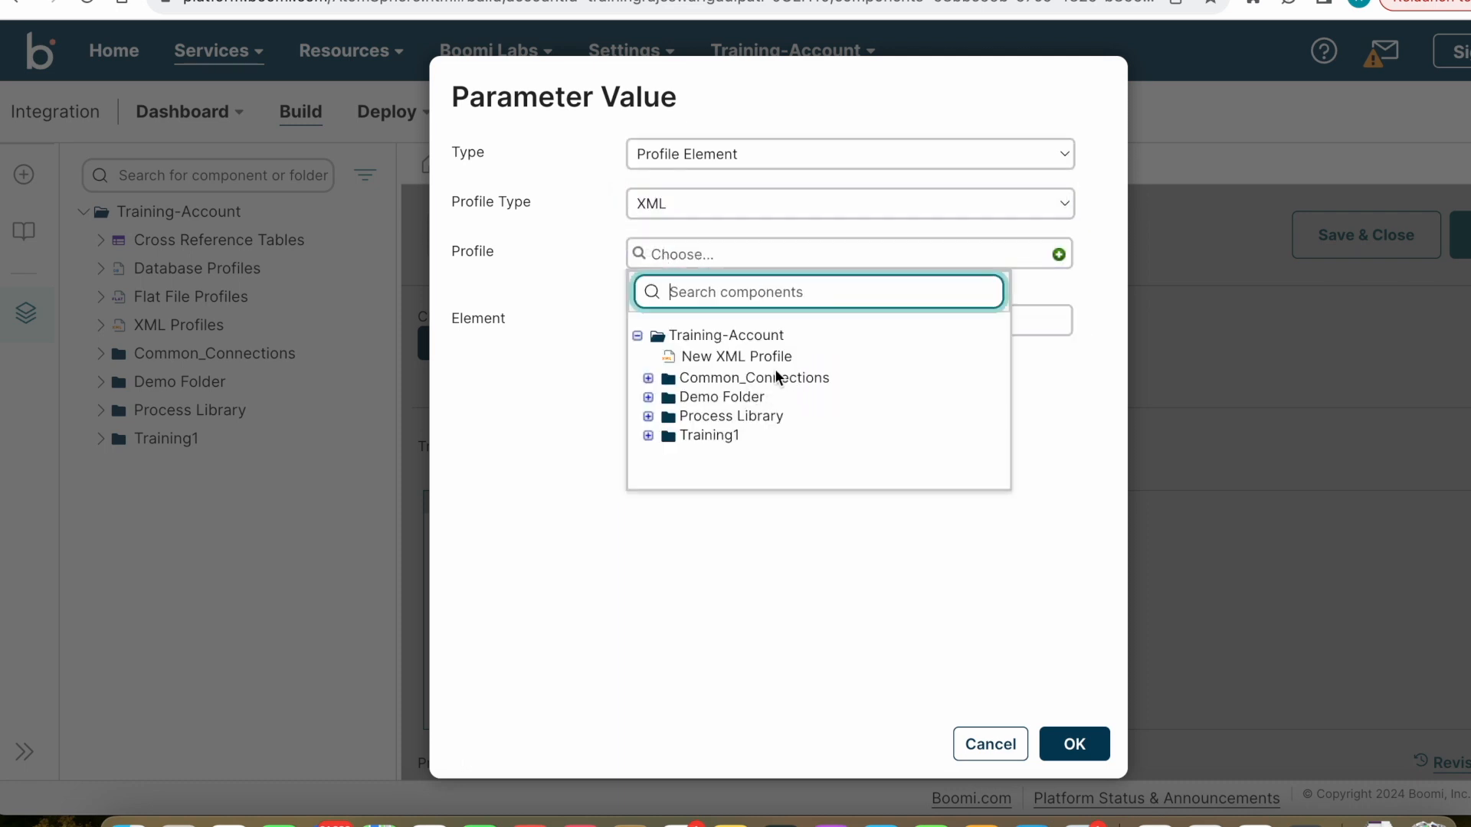
pyautogui.click(647, 398)
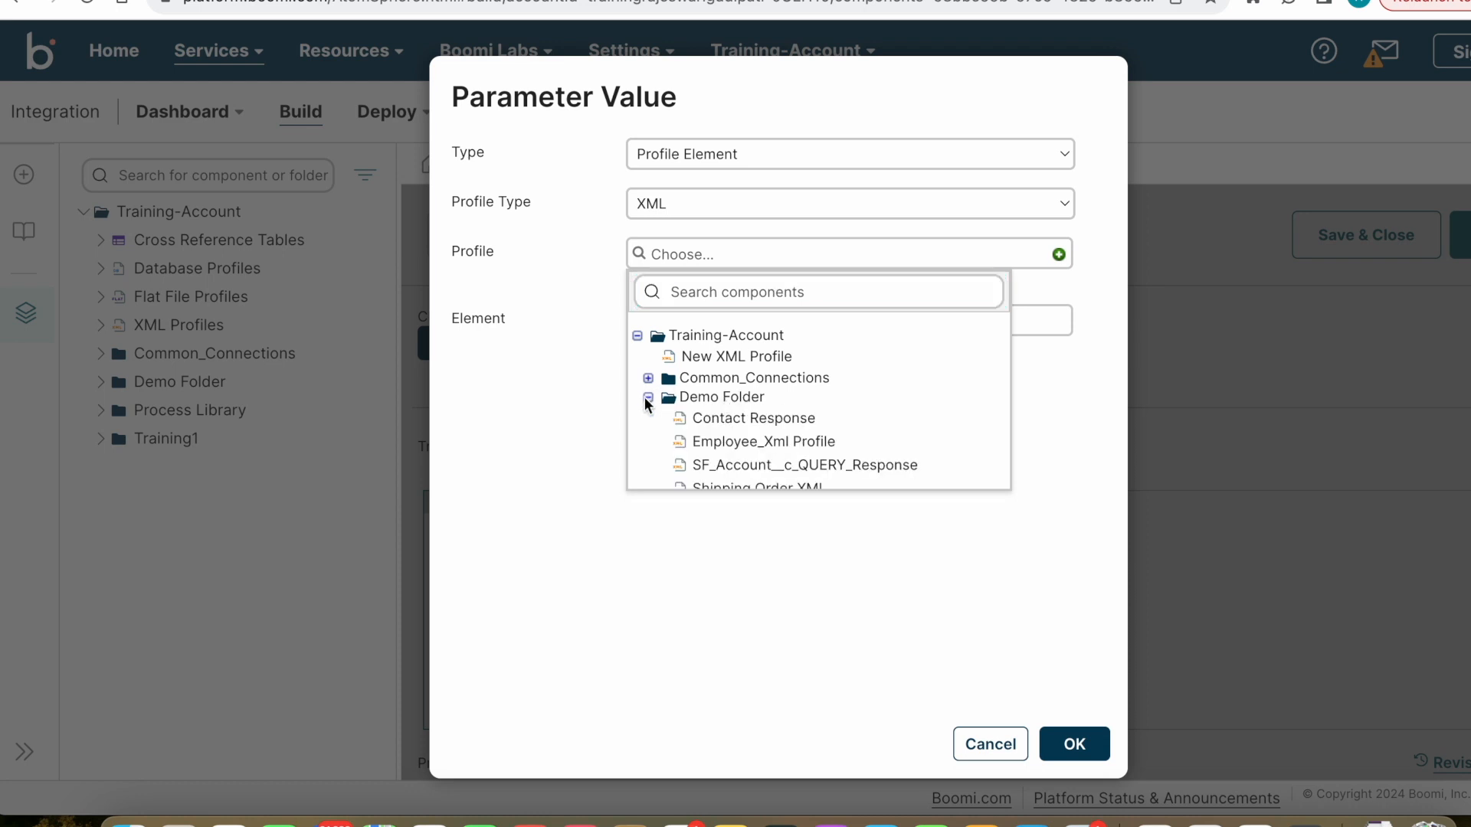
pyautogui.scroll(-1, 758, 441)
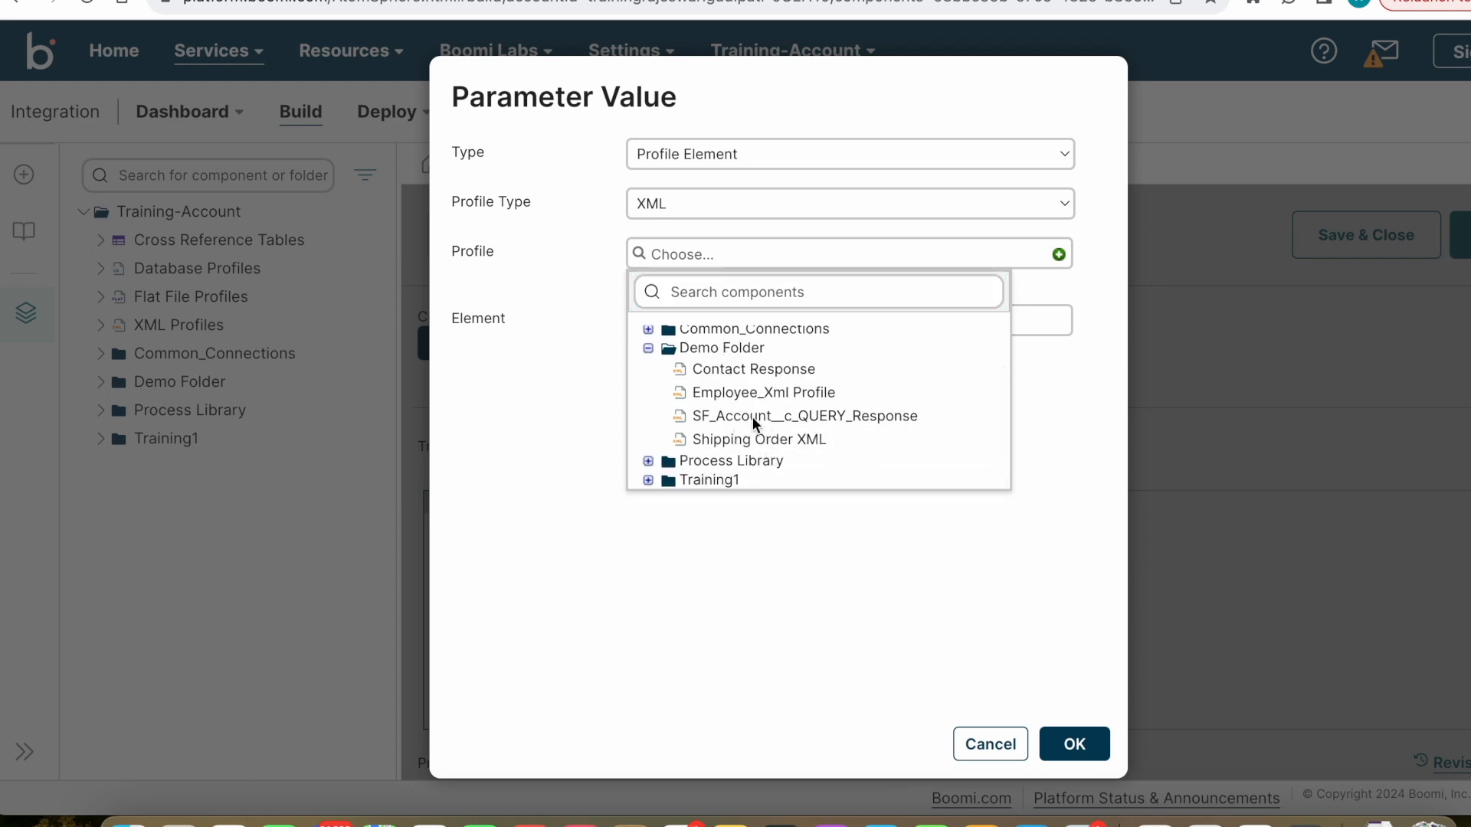
pyautogui.click(754, 421)
# Choose the Id element of Account__c as the tracked field's value and save the Account Query by Type operation.
pyautogui.click(646, 320)
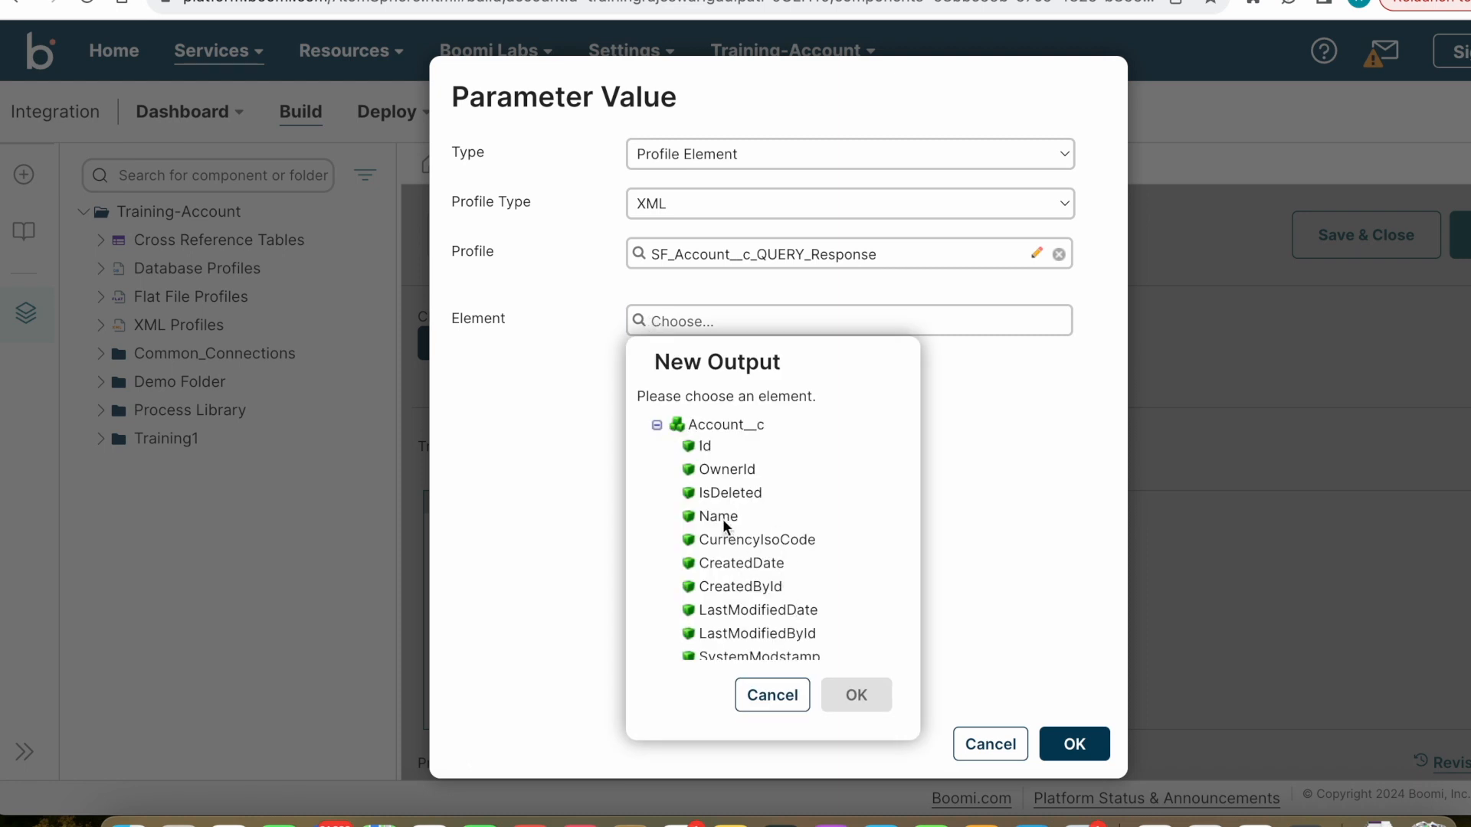
pyautogui.click(709, 442)
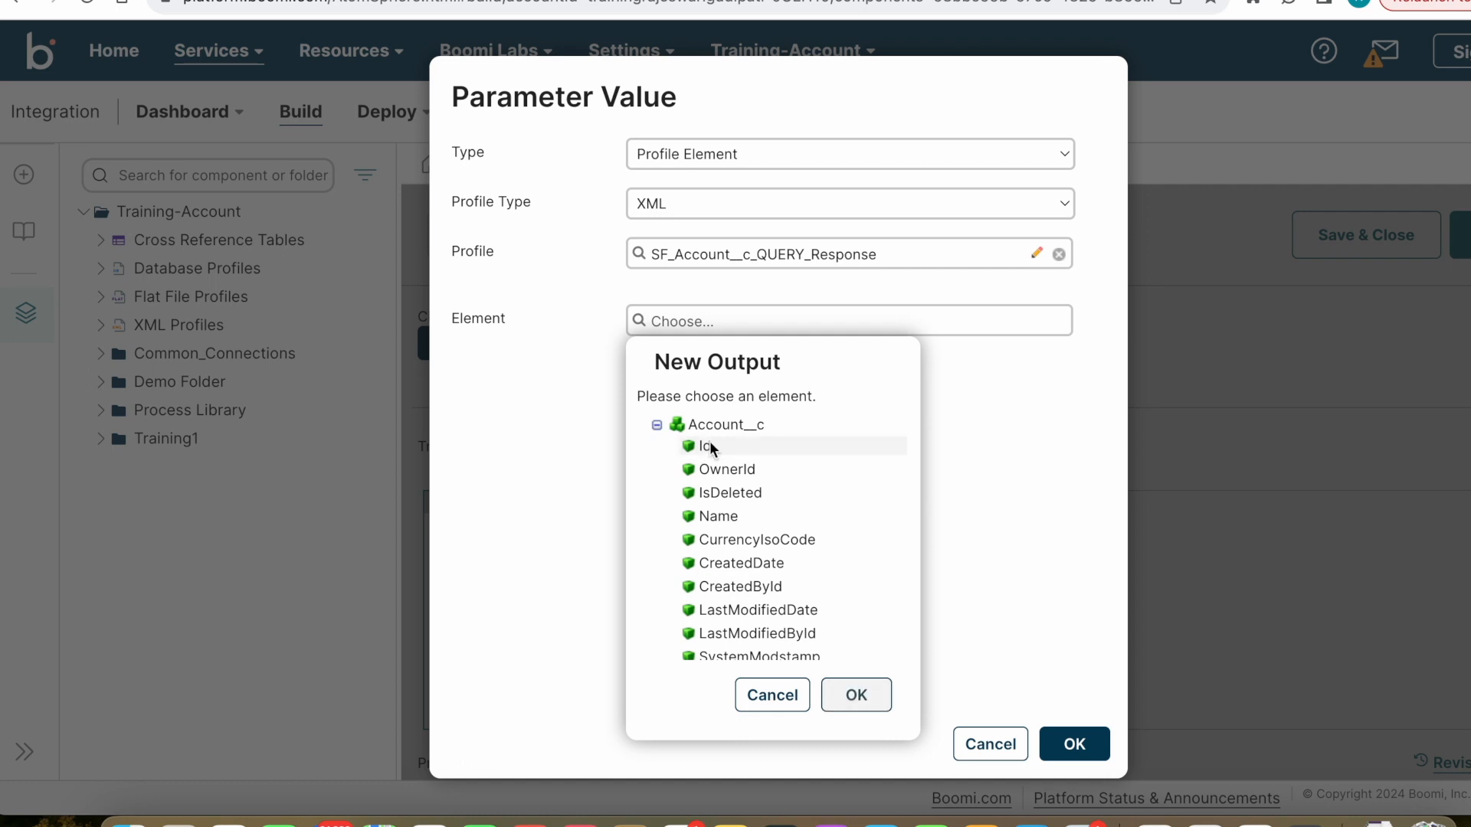
pyautogui.click(865, 697)
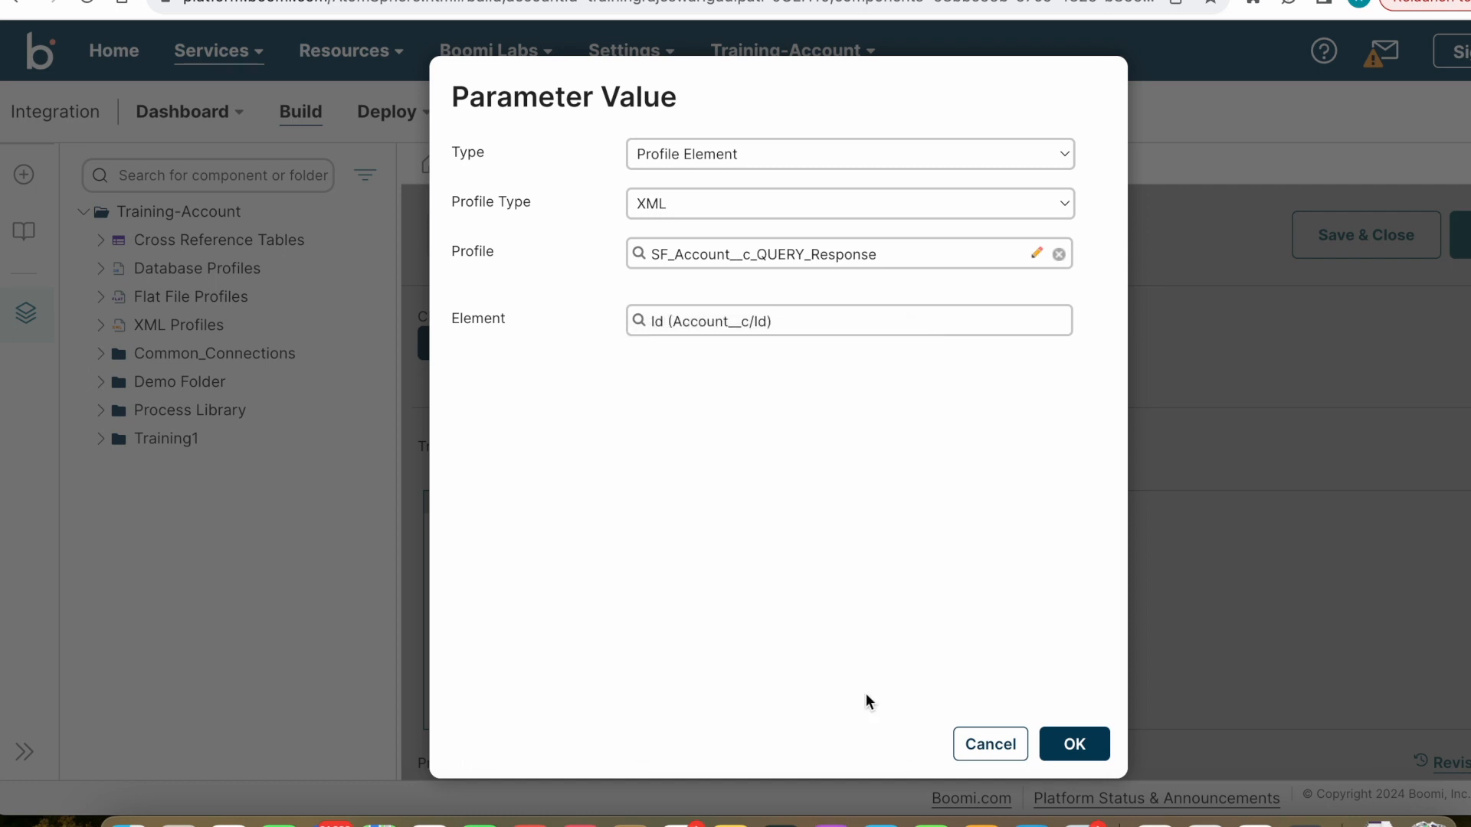
pyautogui.click(1076, 746)
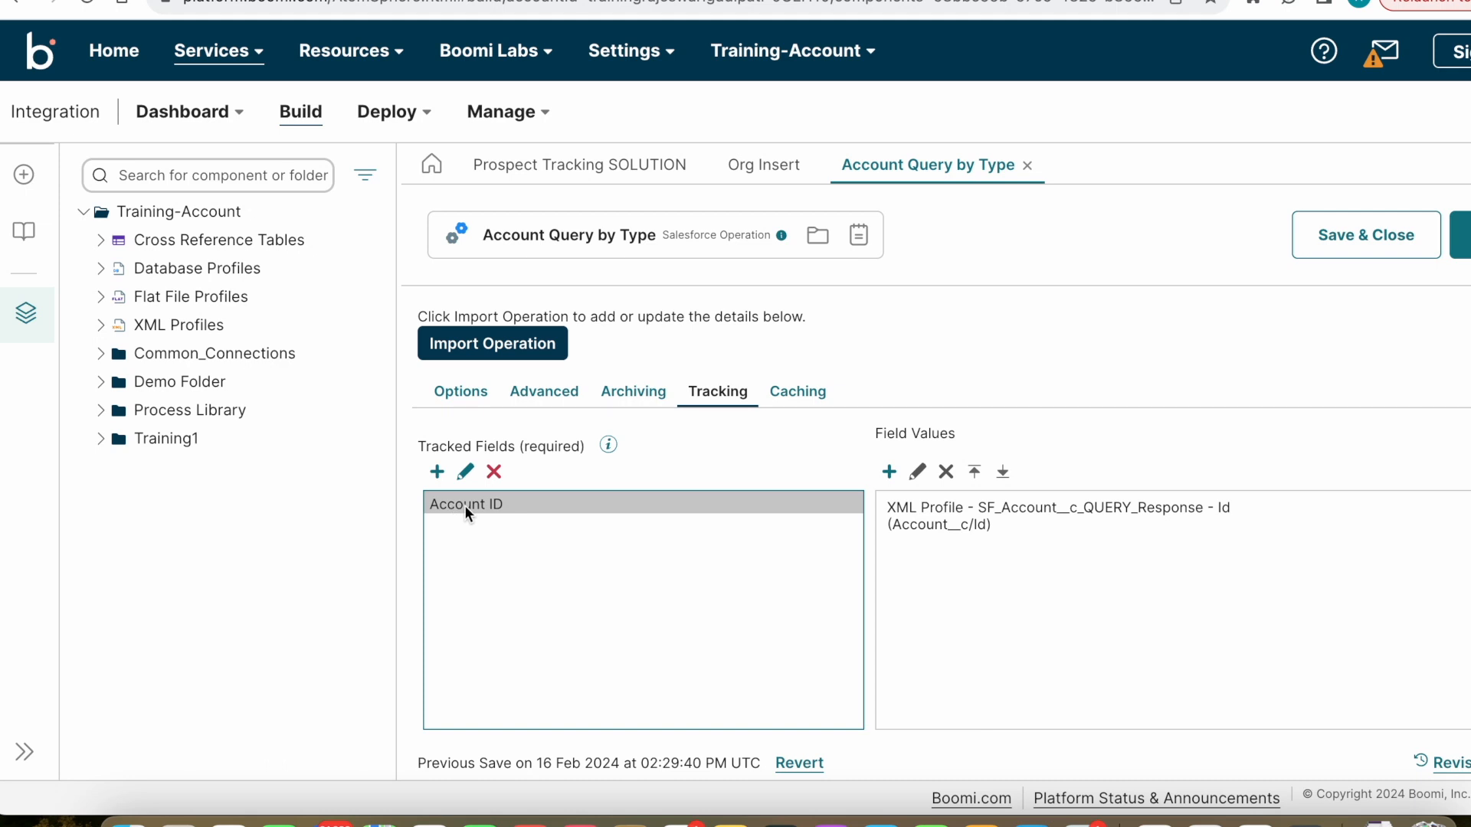
pyautogui.press('super+s')
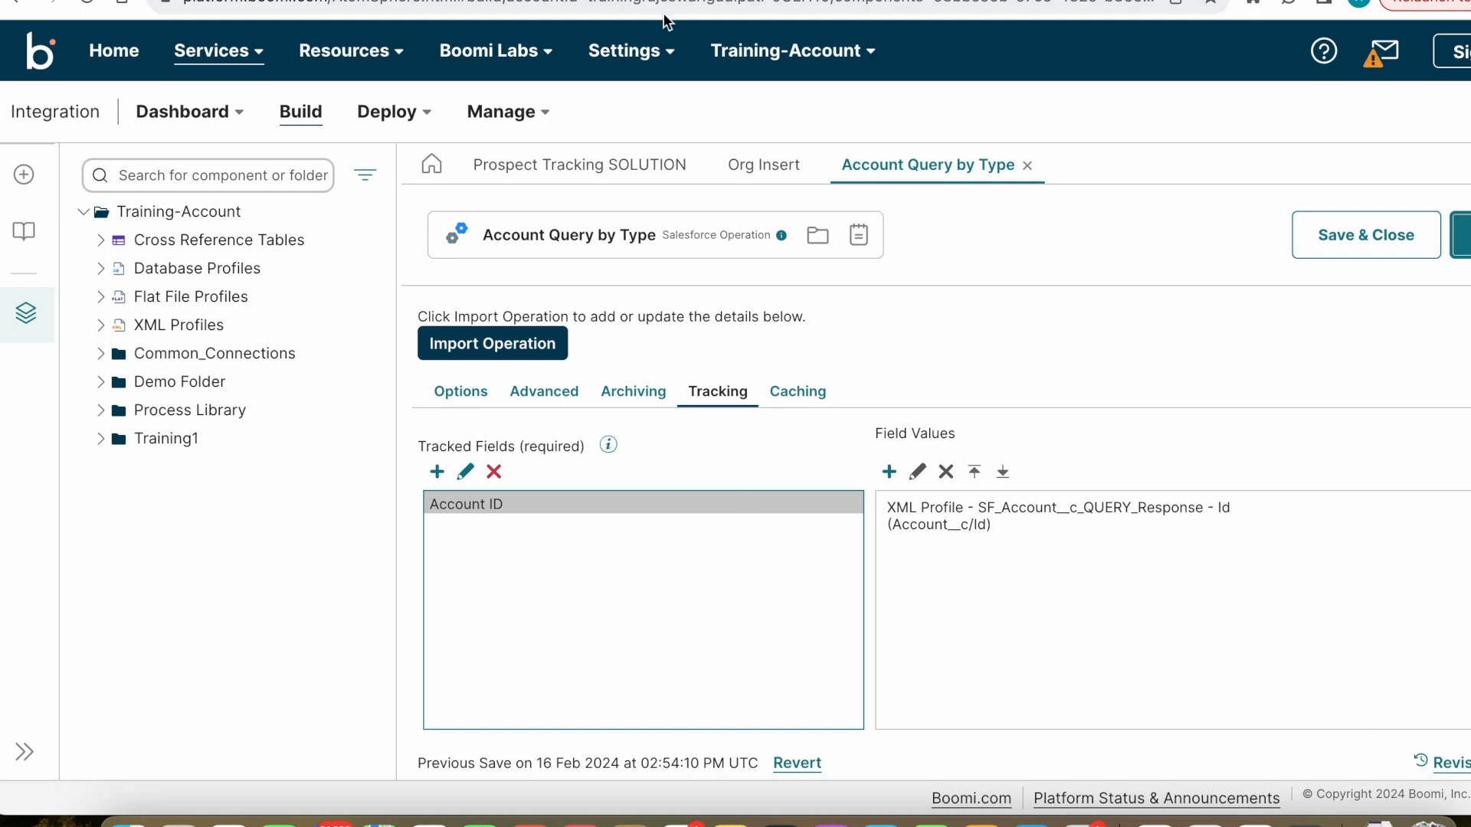
# Switch to the browser tab with Process Reporting and change the Executions view to Documents.
pyautogui.click(590, 1)
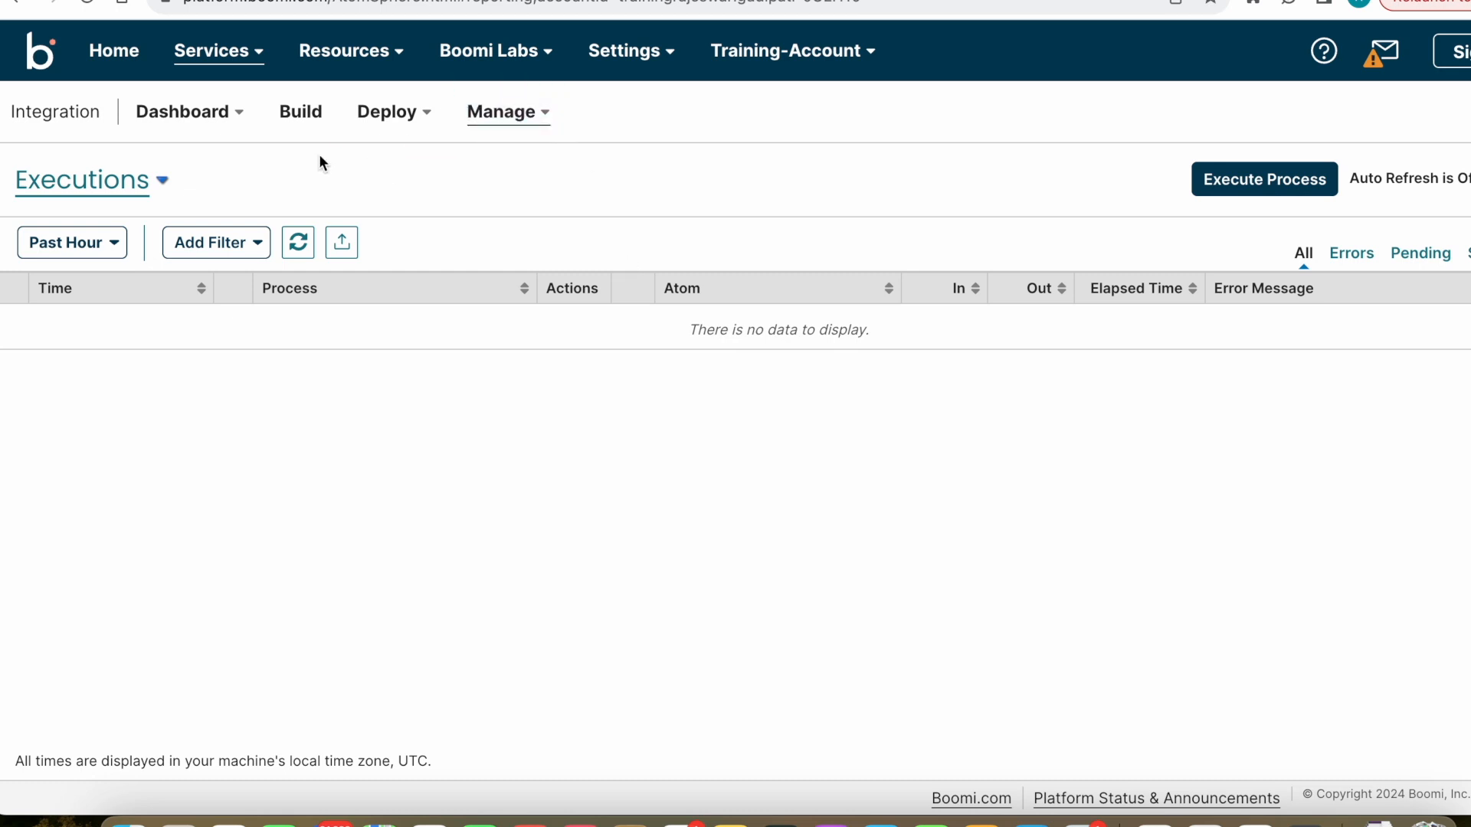
pyautogui.click(260, 244)
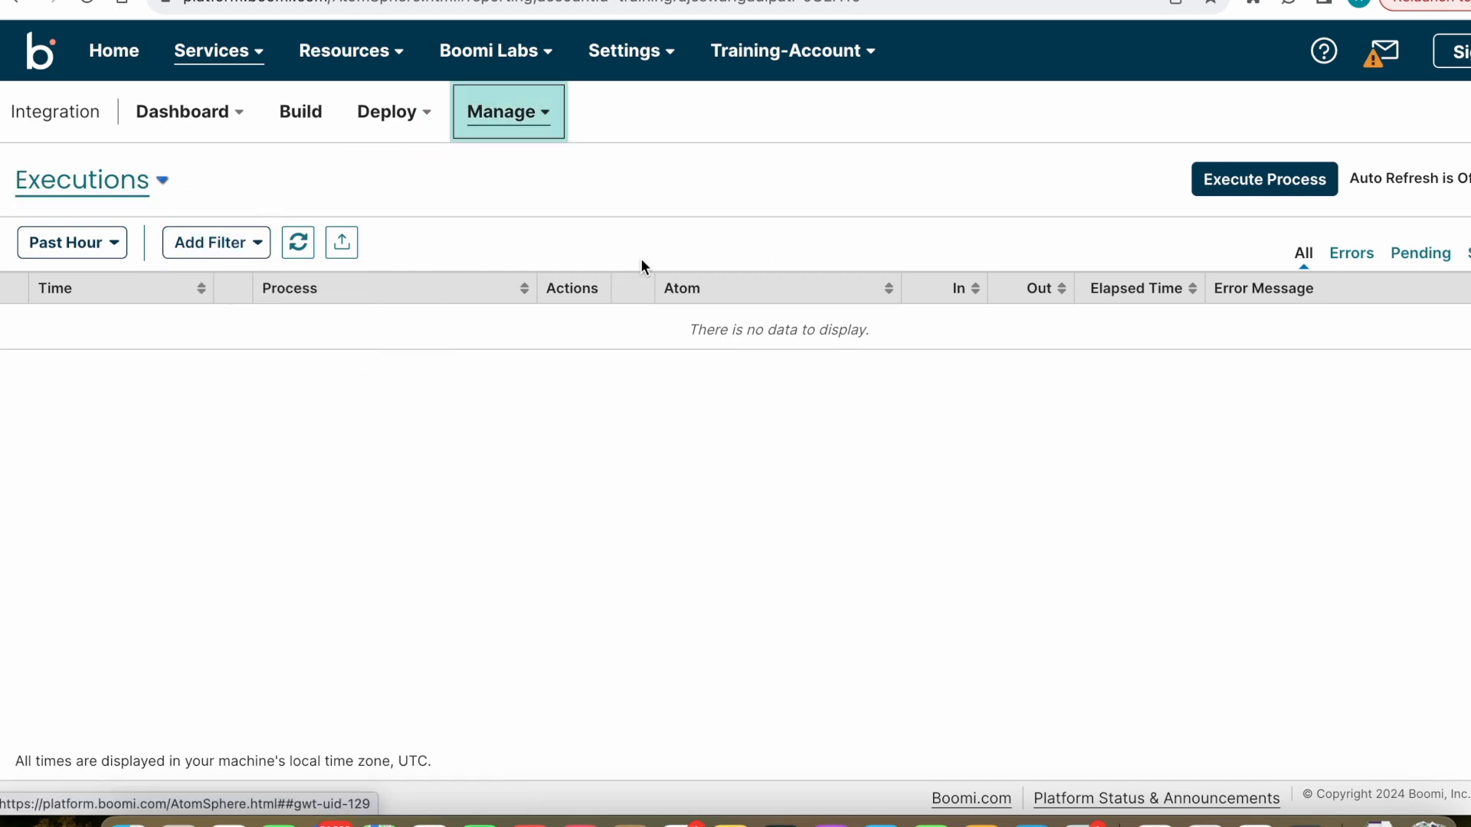
pyautogui.click(149, 184)
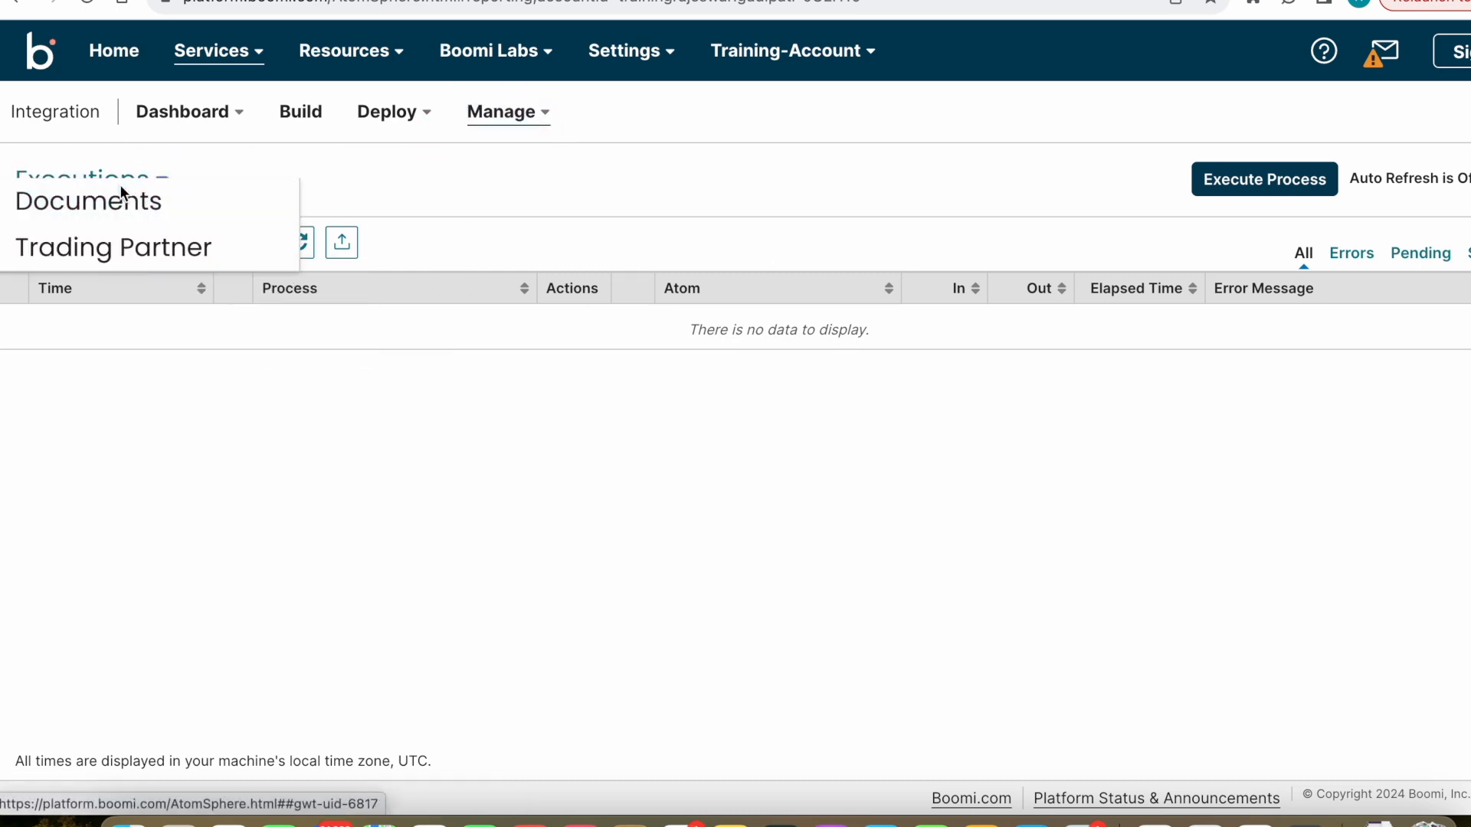
pyautogui.click(282, 148)
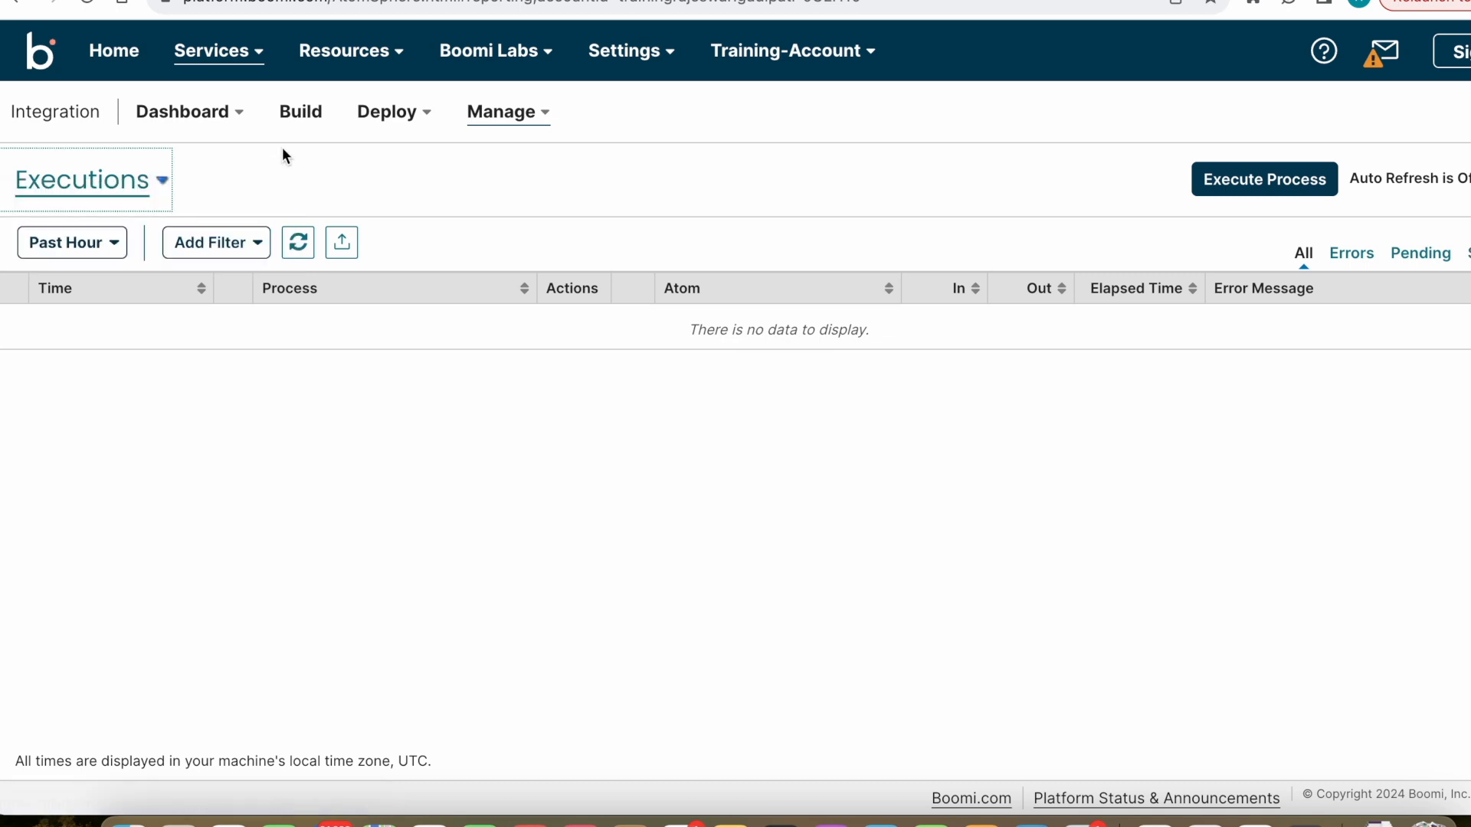
pyautogui.click(159, 190)
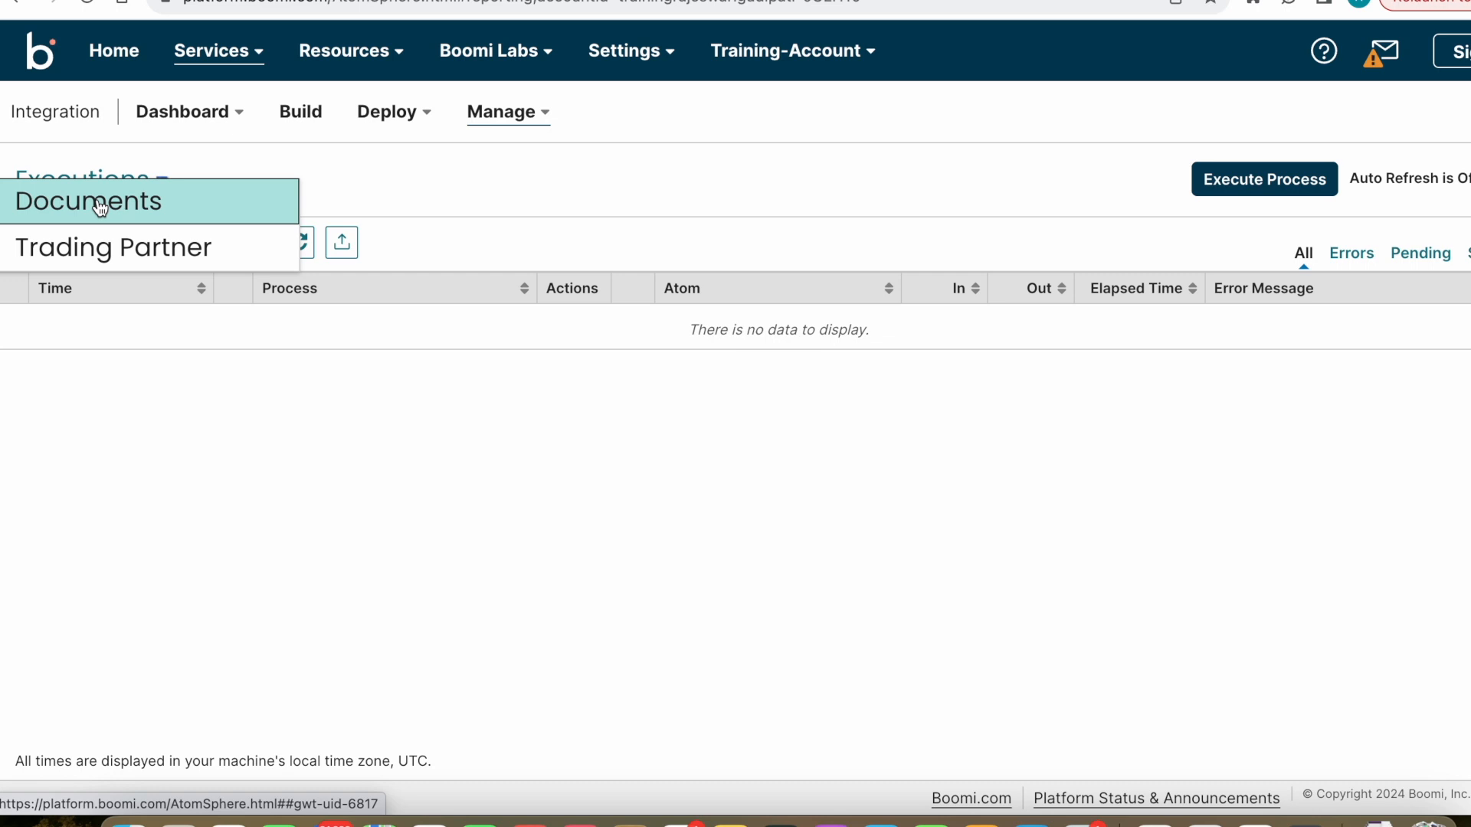
pyautogui.click(100, 203)
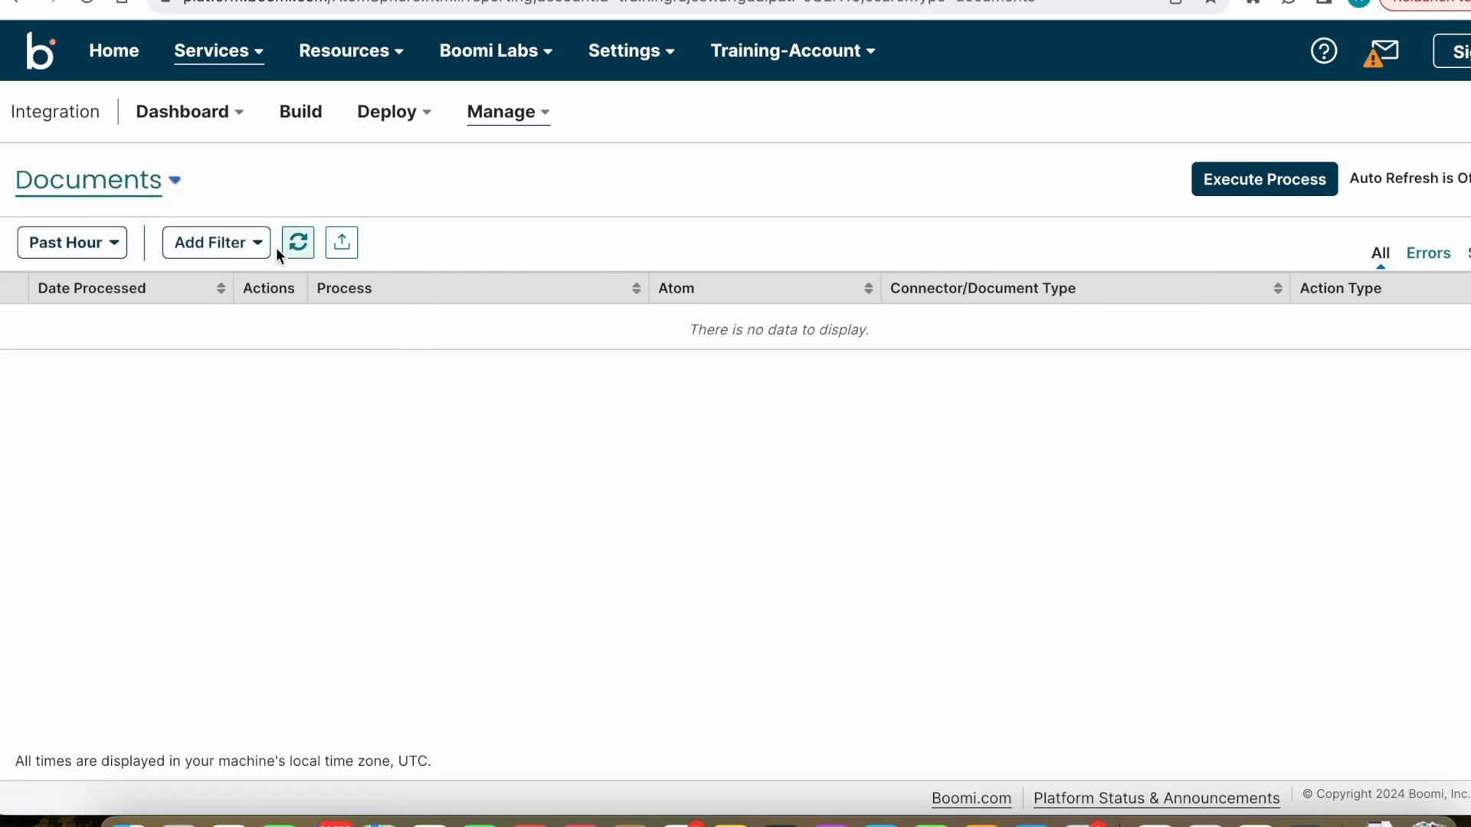
# Add a Tracked Fields filter to the Documents report and enter a sample account ID as the value to search.
pyautogui.click(228, 243)
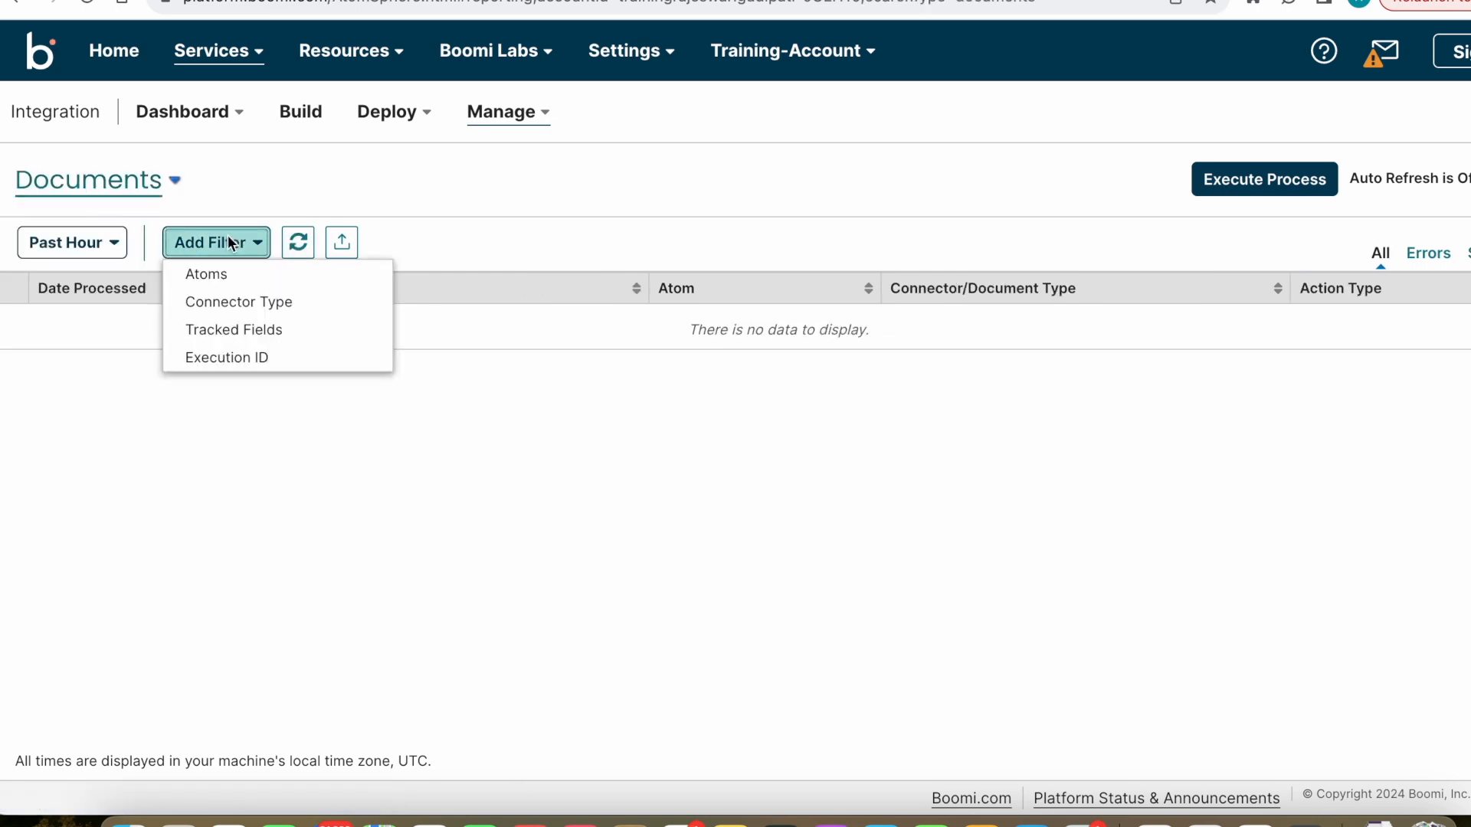
pyautogui.click(234, 331)
pyautogui.click(353, 321)
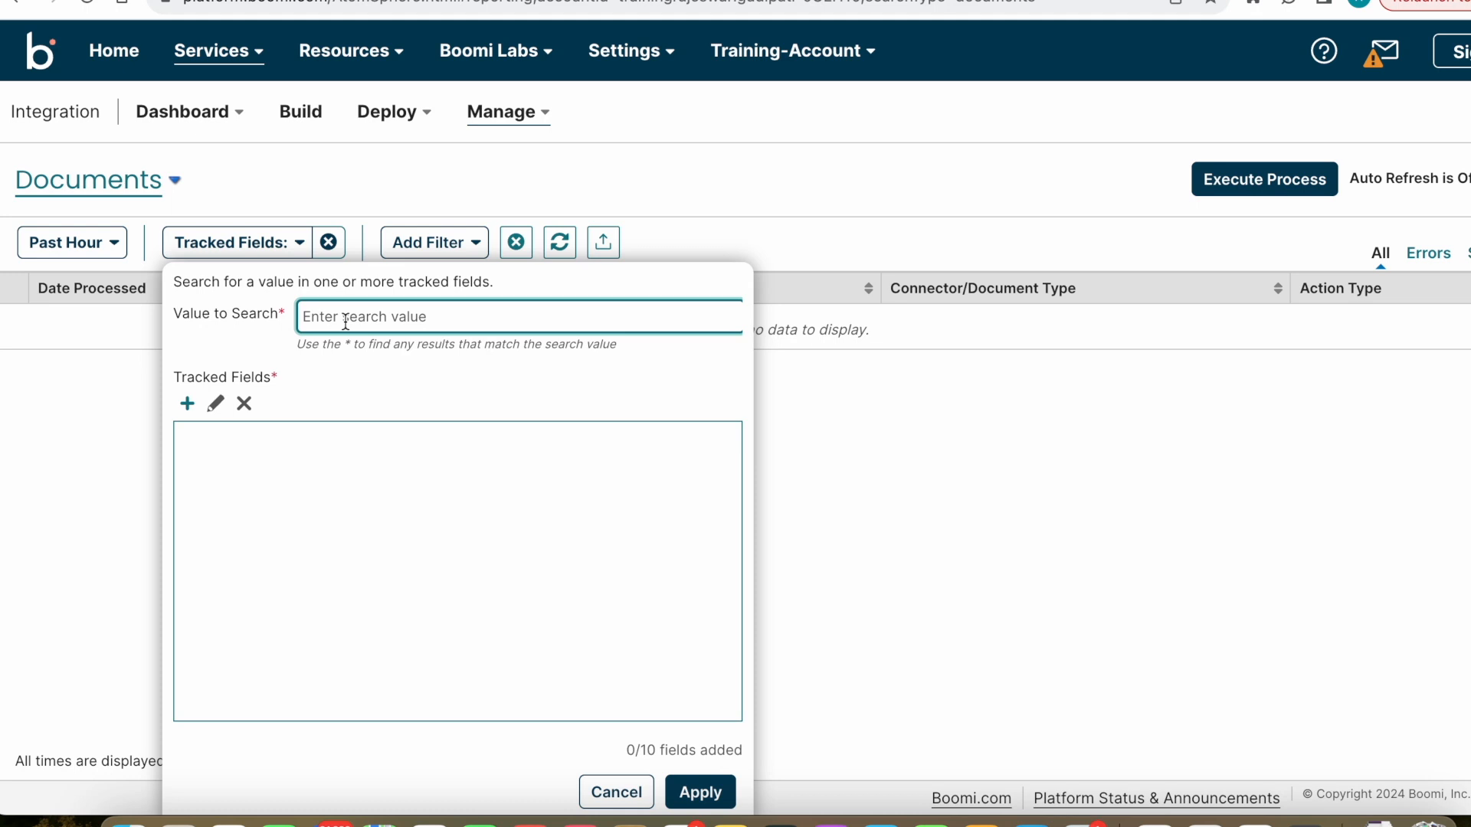
pyautogui.write('123')
pyautogui.moveTo(350, 326); pyautogui.dragTo(251, 316)
pyautogui.write('1234')
pyautogui.moveTo(358, 318); pyautogui.dragTo(214, 315)
# Add the User Defined Fields property Account ID to the filter's tracked fields and apply the filter.
pyautogui.click(187, 404)
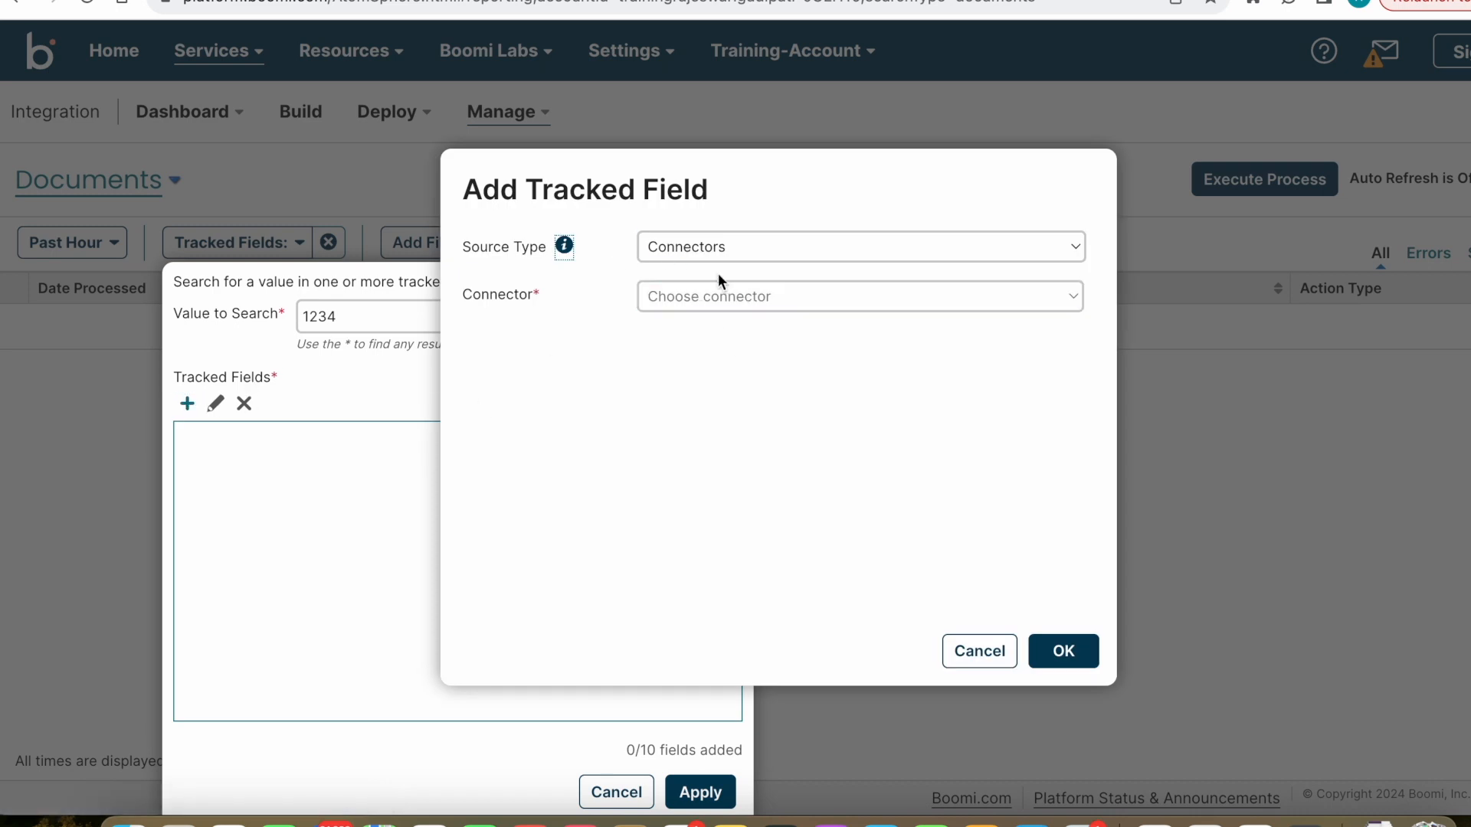
pyautogui.click(766, 243)
pyautogui.click(766, 243)
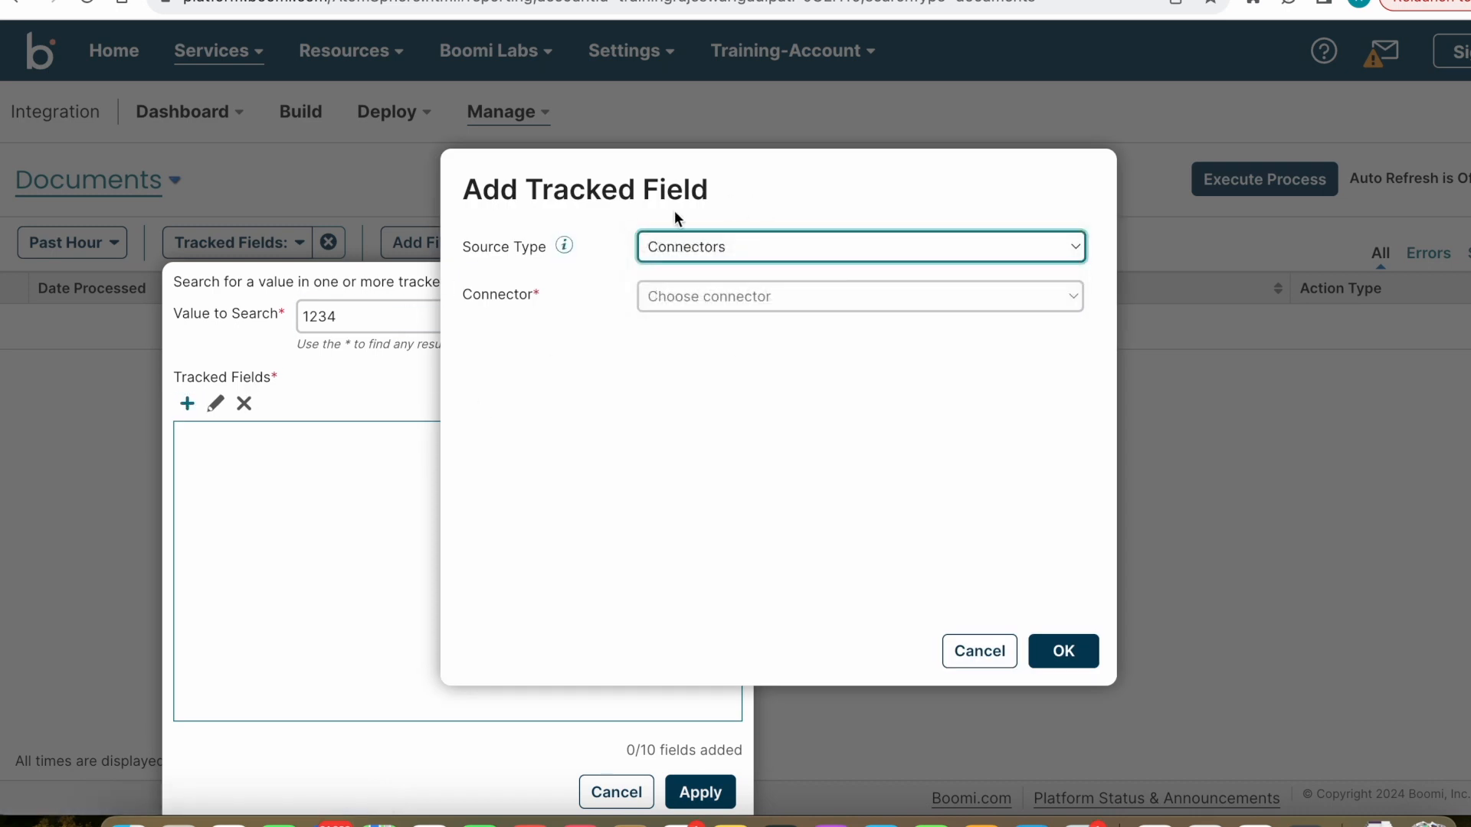
pyautogui.click(754, 247)
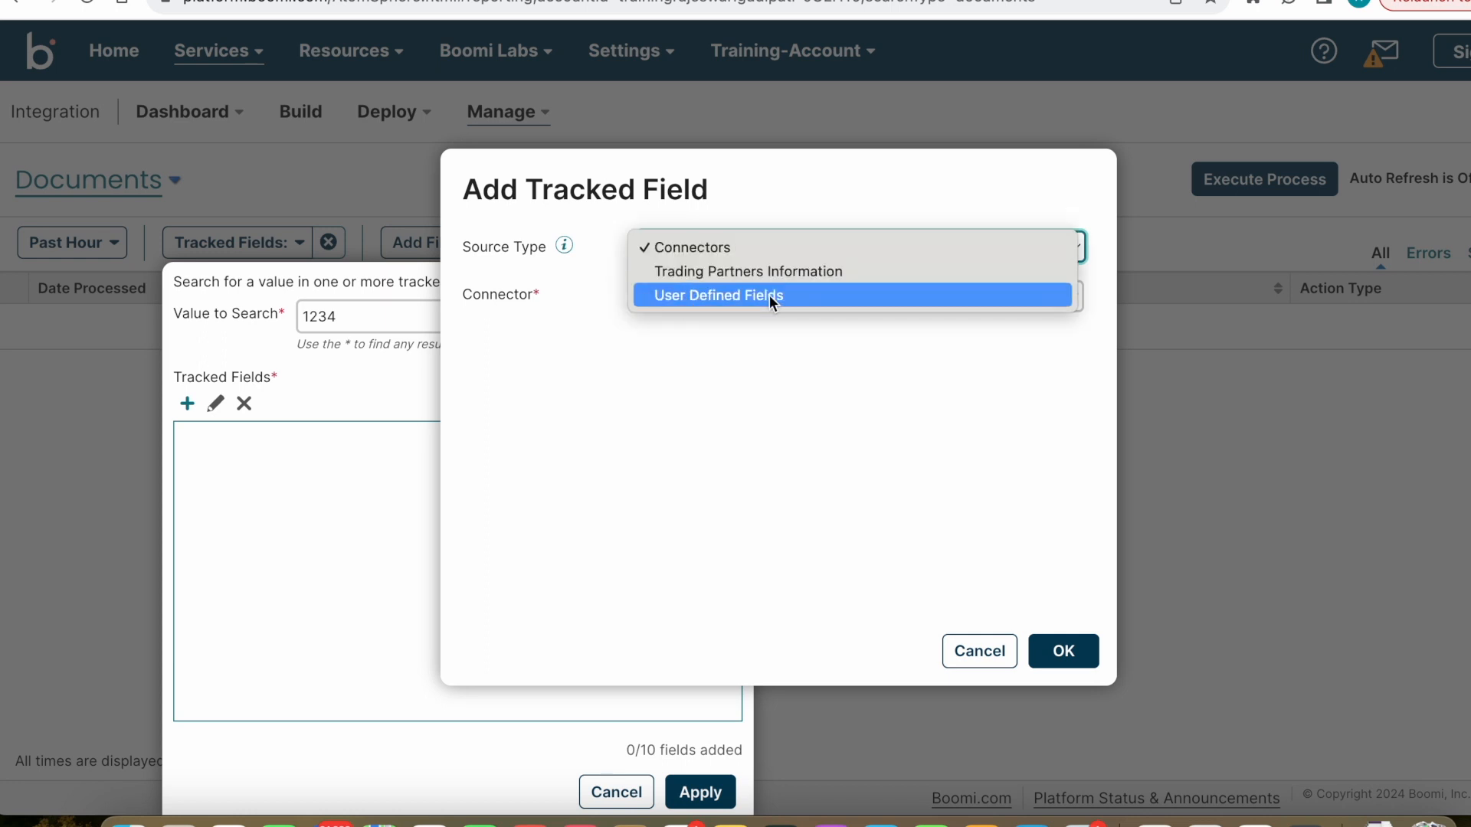
pyautogui.click(720, 295)
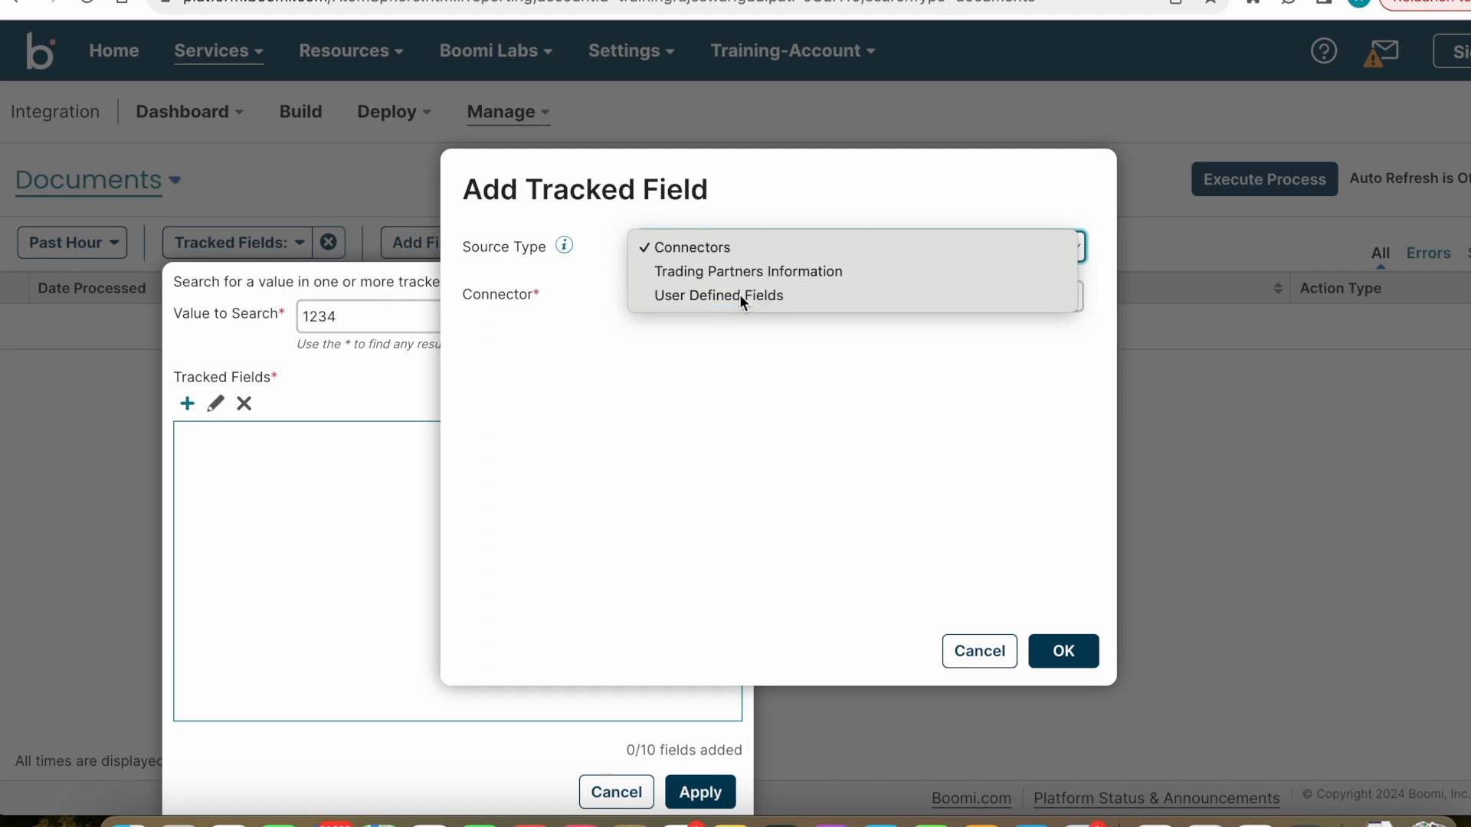
pyautogui.click(708, 295)
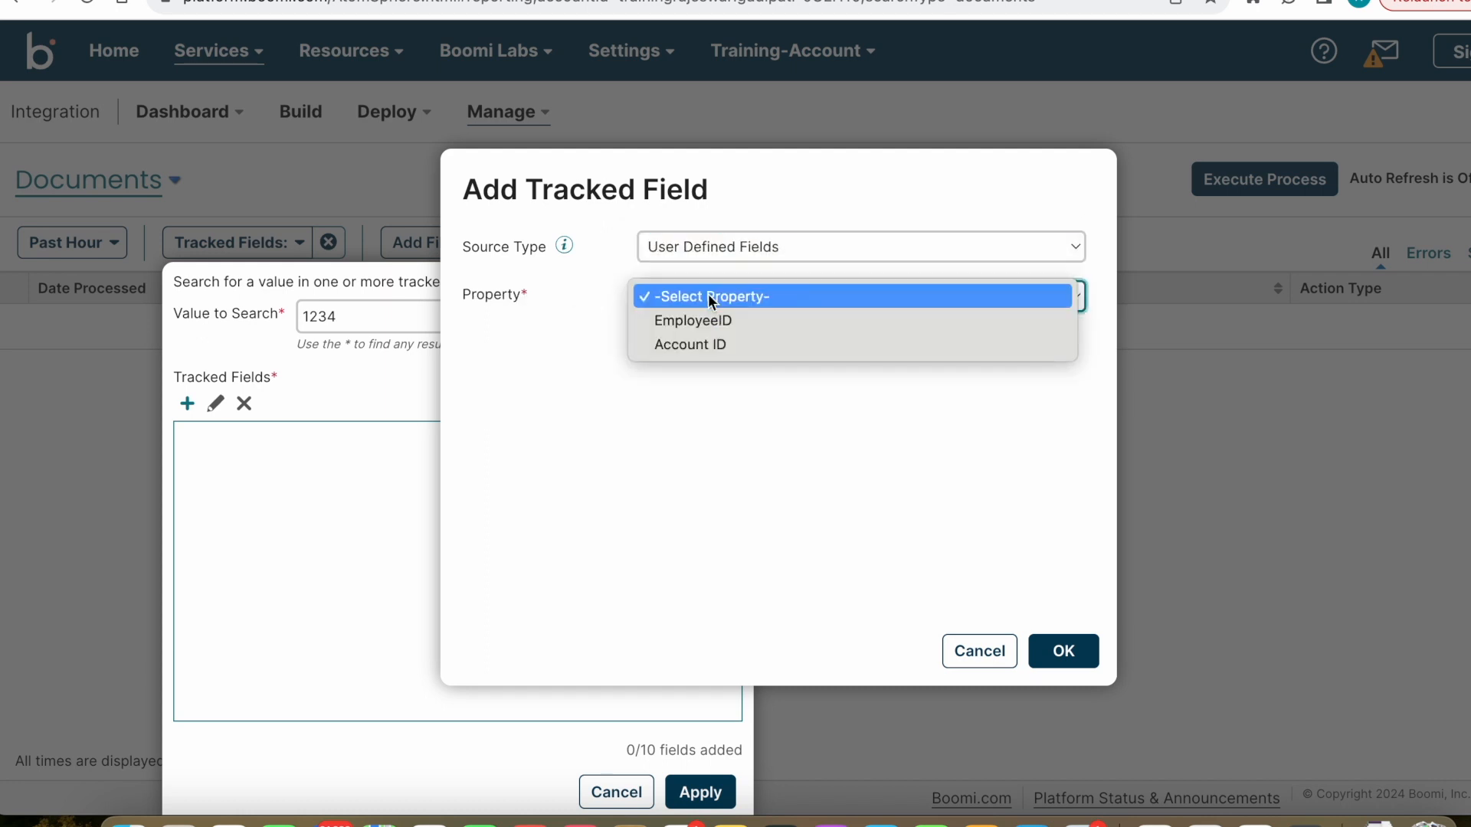
pyautogui.click(712, 344)
pyautogui.click(1062, 664)
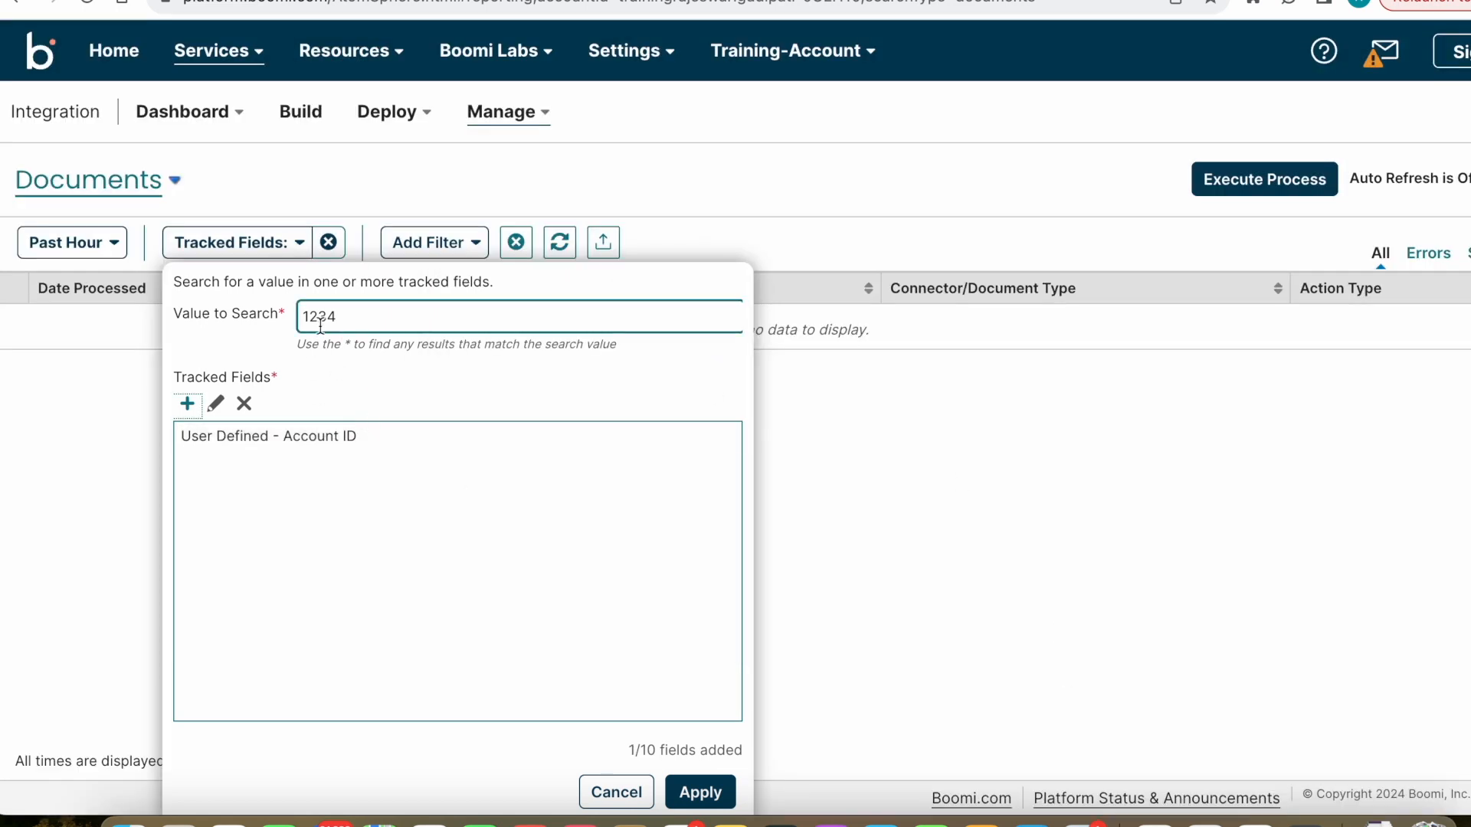
pyautogui.click(712, 789)
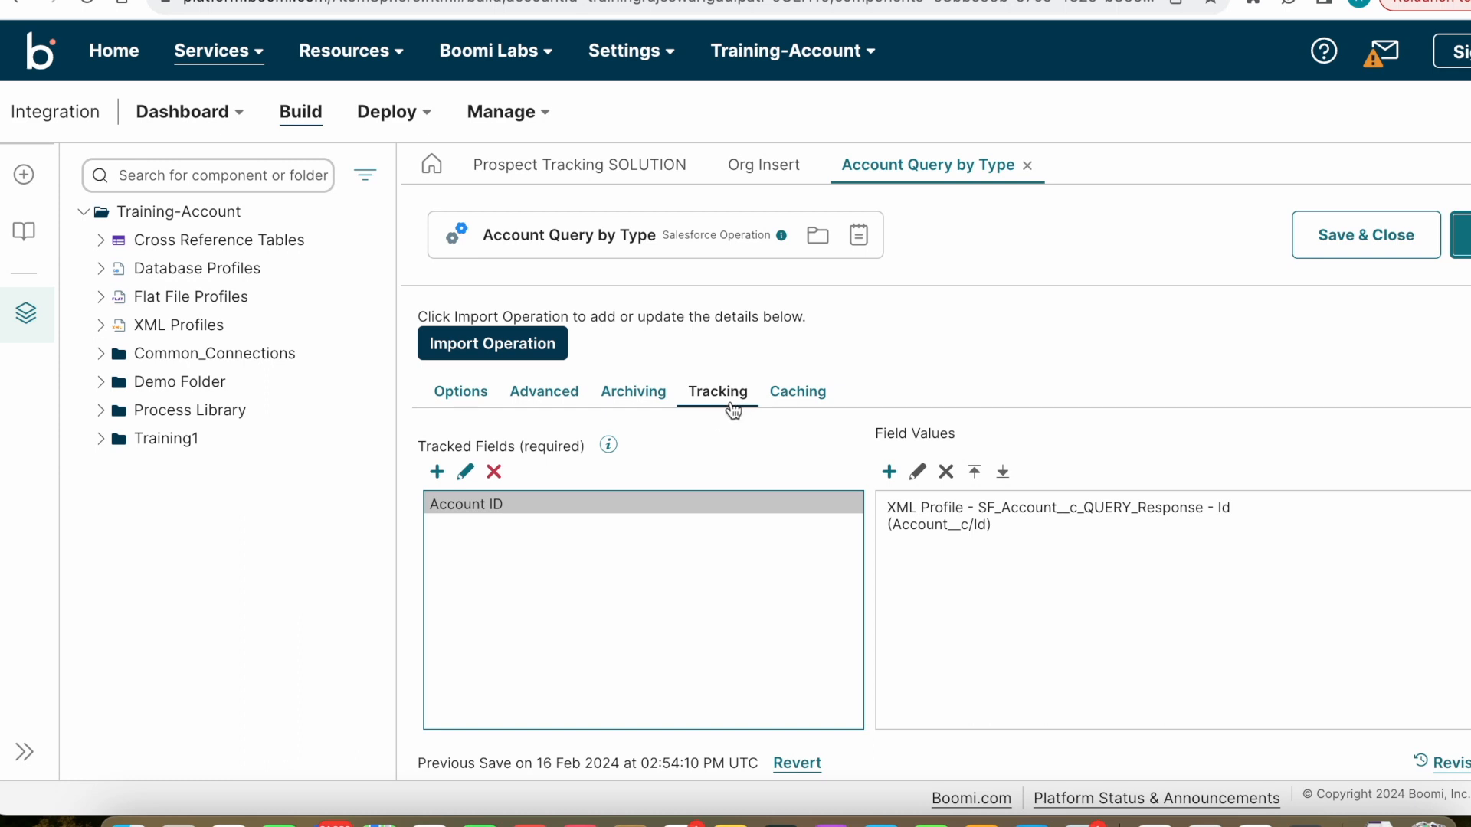
# Review the document caching settings of the Account Query by Type operation and return to its general options.
pyautogui.click(810, 403)
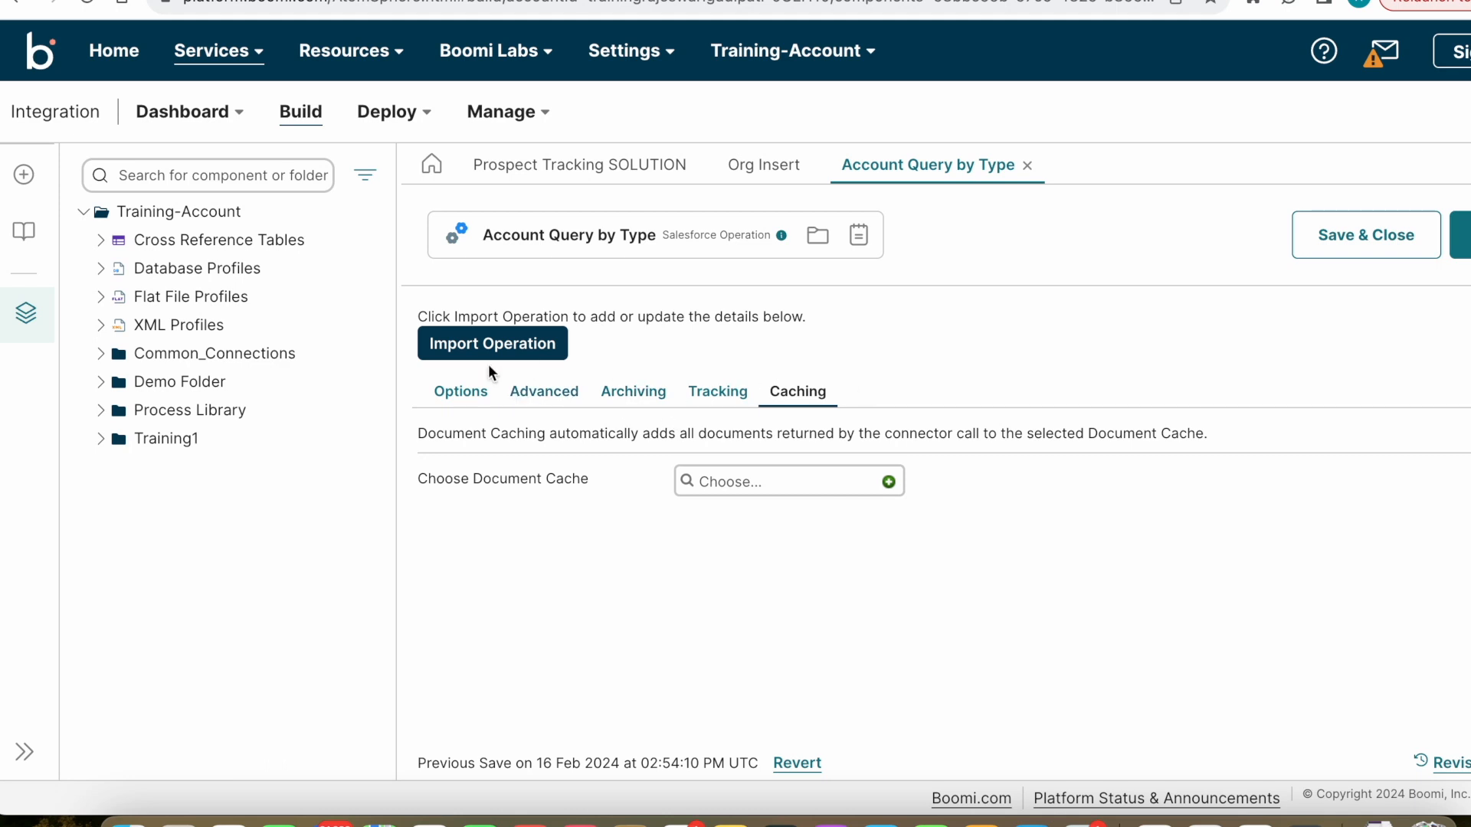
pyautogui.click(455, 397)
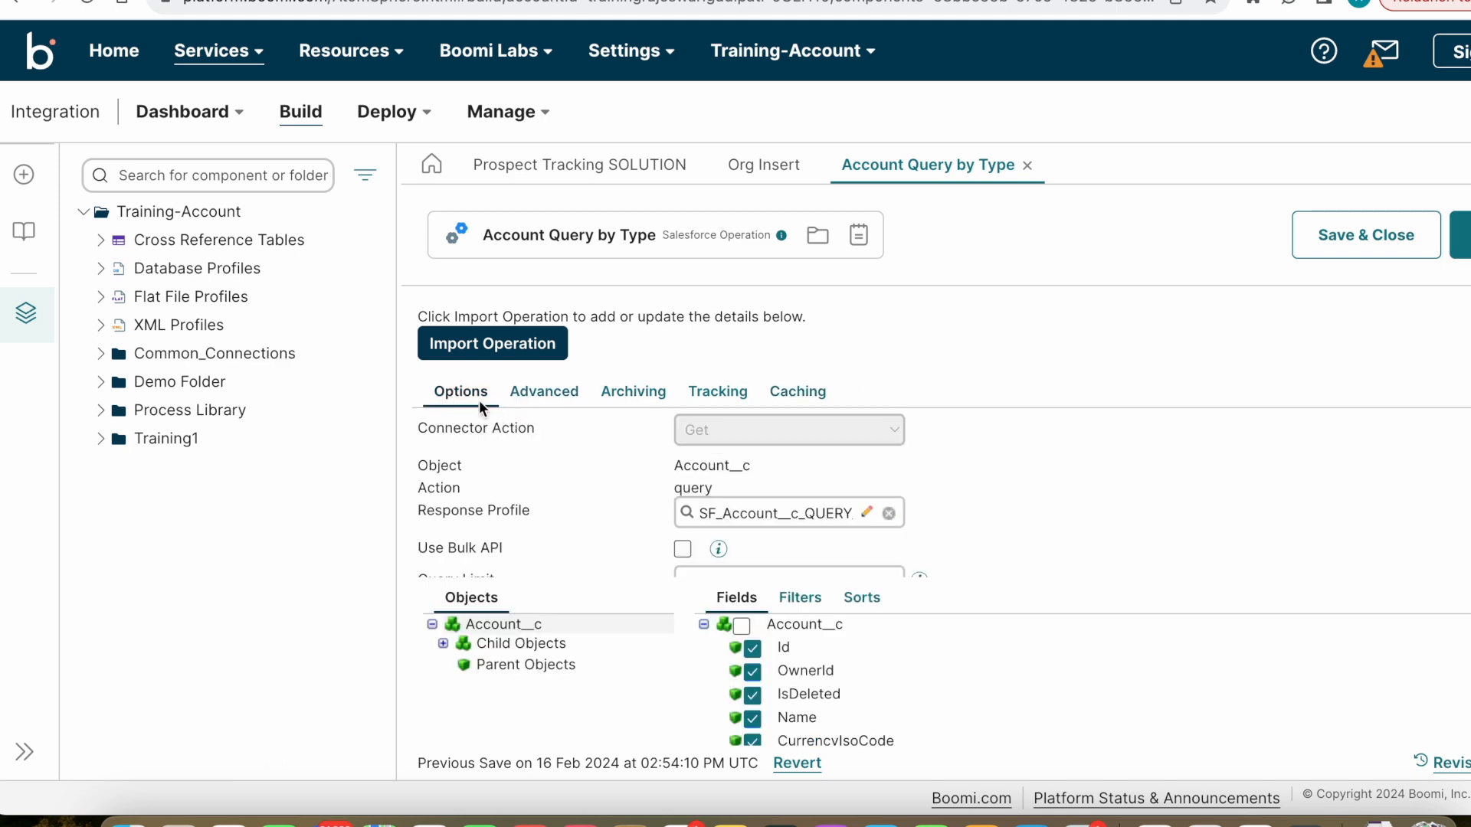